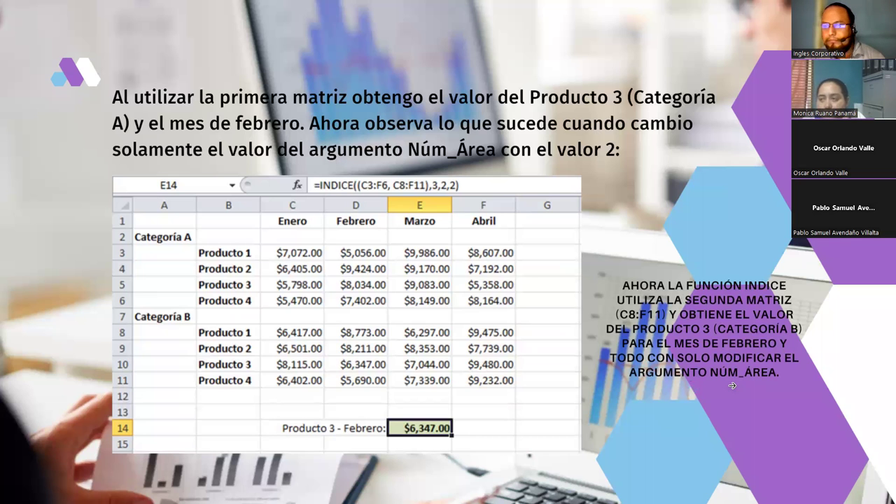
# Step: Create a blank workbook in Excel, paste the copied product table image and place it so it starts near column M
pyautogui.press('Right')
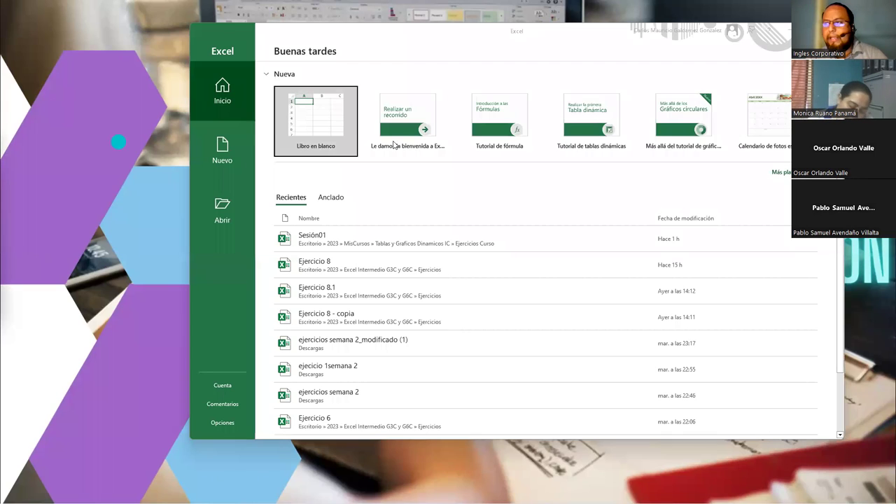
pyautogui.press('Return')
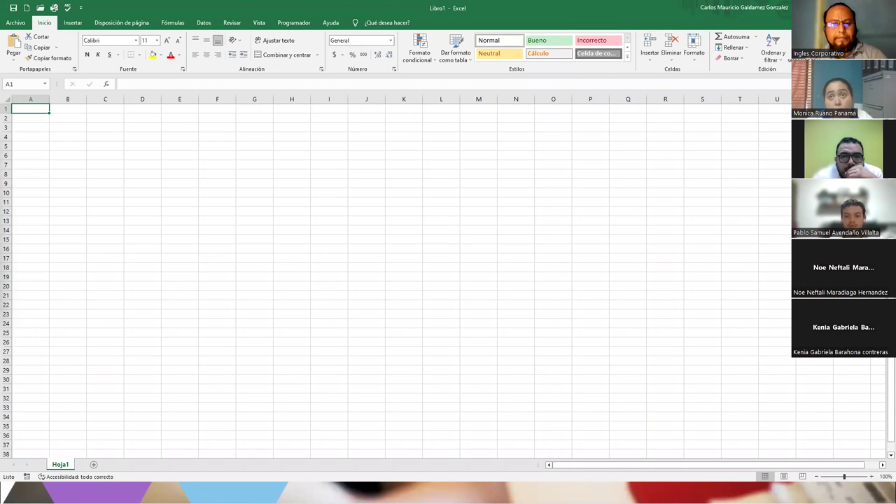
pyautogui.click(258, 175)
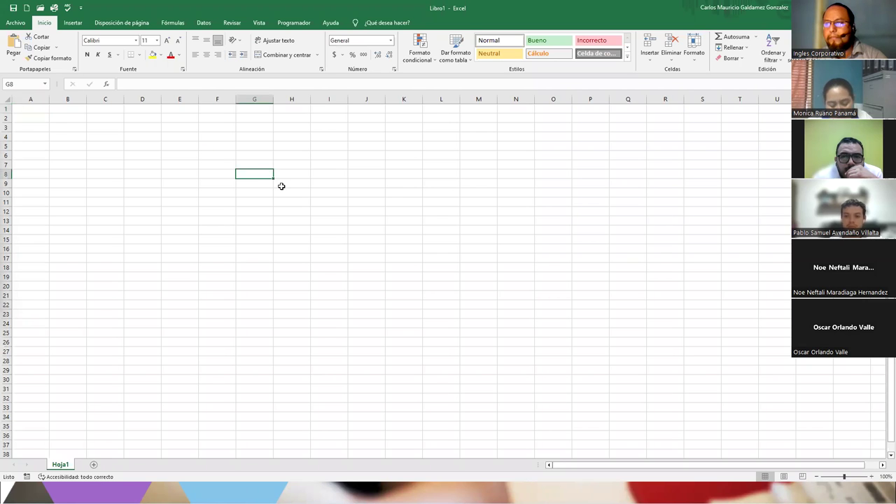
pyautogui.hotkey('ctrl', 'v')
pyautogui.moveTo(292, 217); pyautogui.dragTo(519, 169)
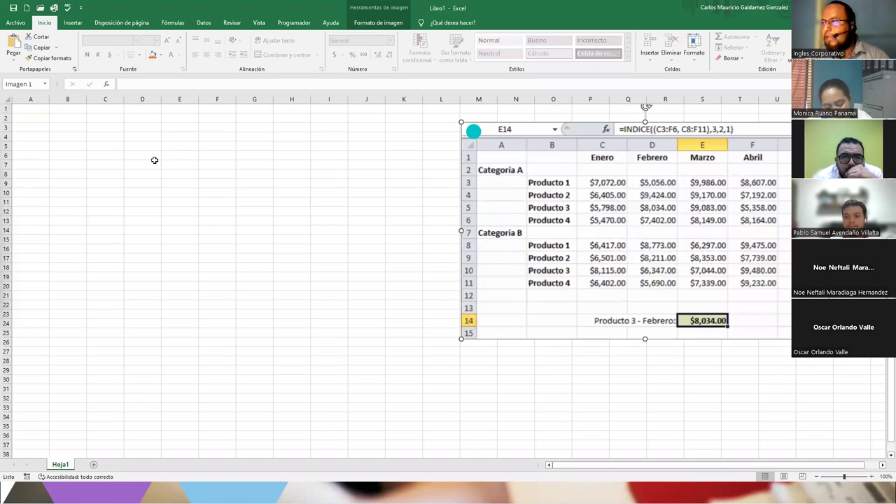
# Step: Enter Enero in C1 and fill the month headers across to Abril in F1
pyautogui.click(112, 110)
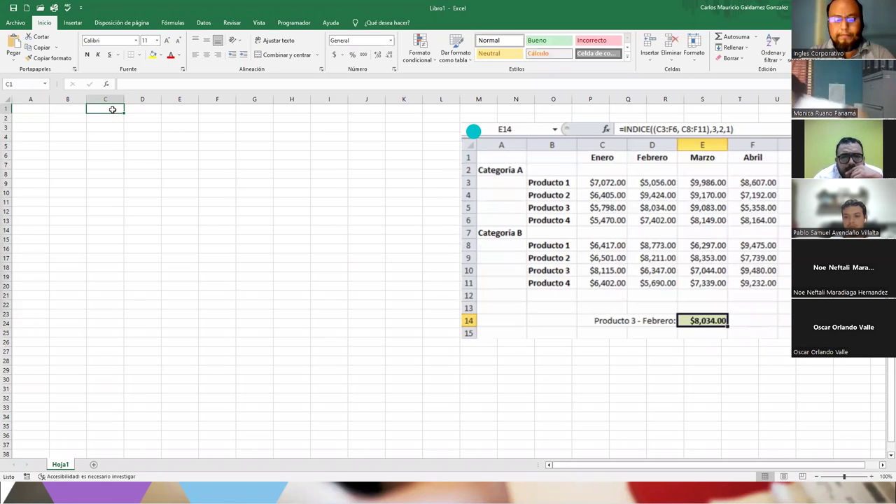
pyautogui.write('Enero')
pyautogui.moveTo(113, 110); pyautogui.dragTo(242, 113)
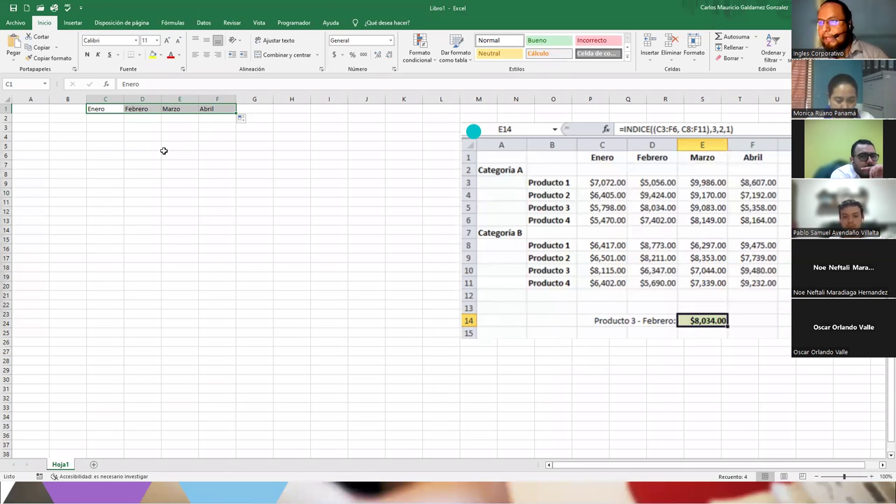
# Step: Enter Producto 1 in B2 and Producto 2 in B3, and fill the product labels down to Producto 8 in B9
pyautogui.click(66, 118)
pyautogui.write('Produ')
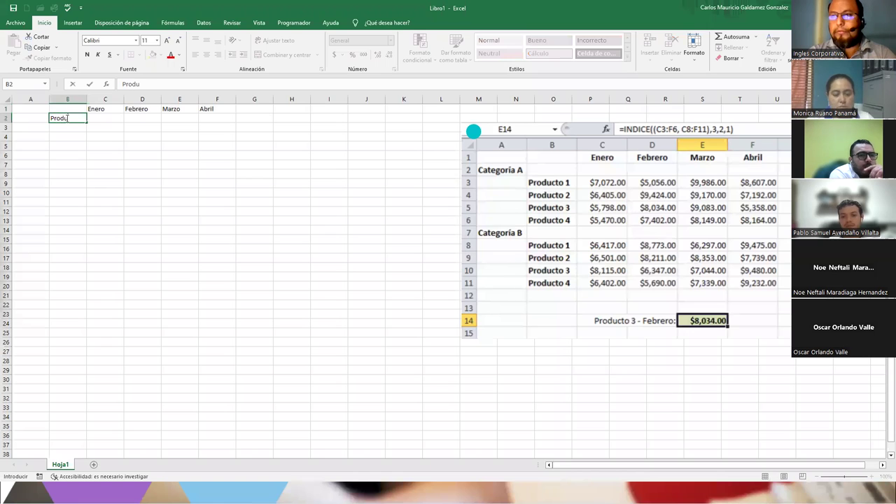
pyautogui.write('cto 1')
pyautogui.press('Return')
pyautogui.write('Producto 2')
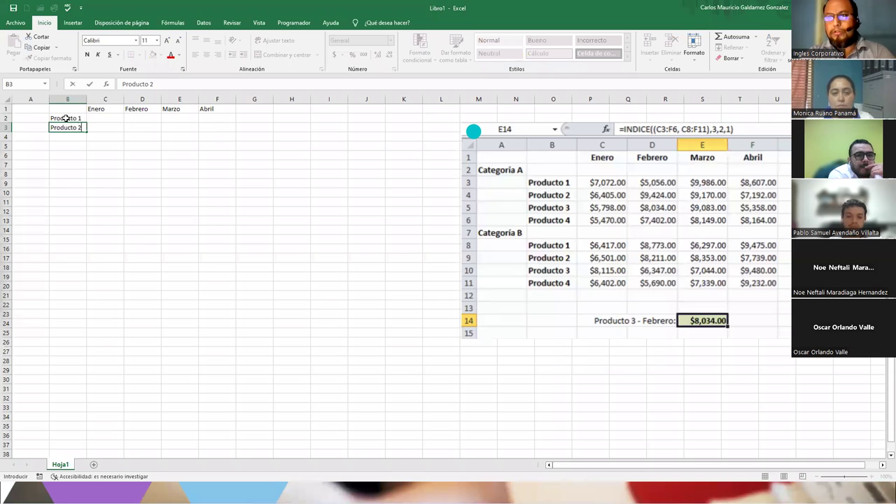
pyautogui.click(65, 119)
pyautogui.moveTo(86, 123); pyautogui.dragTo(68, 190)
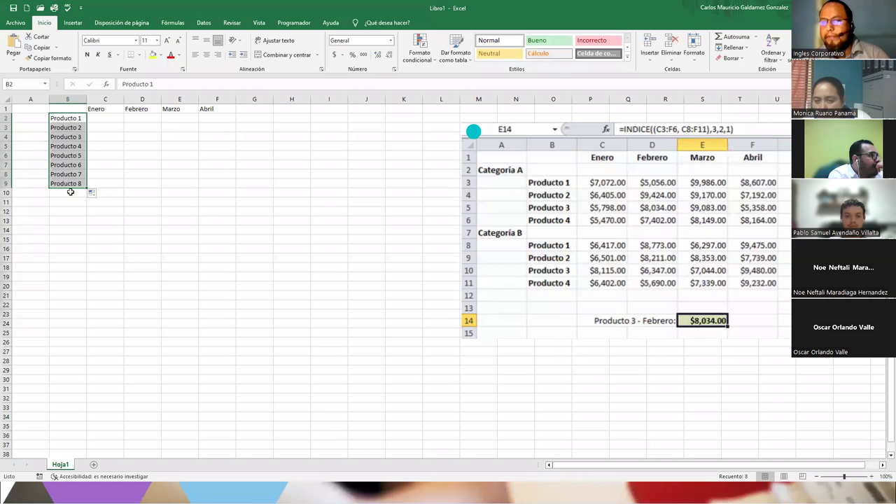
# Step: Shrink the reference table image and move it closer to the data, starting near column I
pyautogui.scroll(1, 105, 194)
pyautogui.click(665, 249)
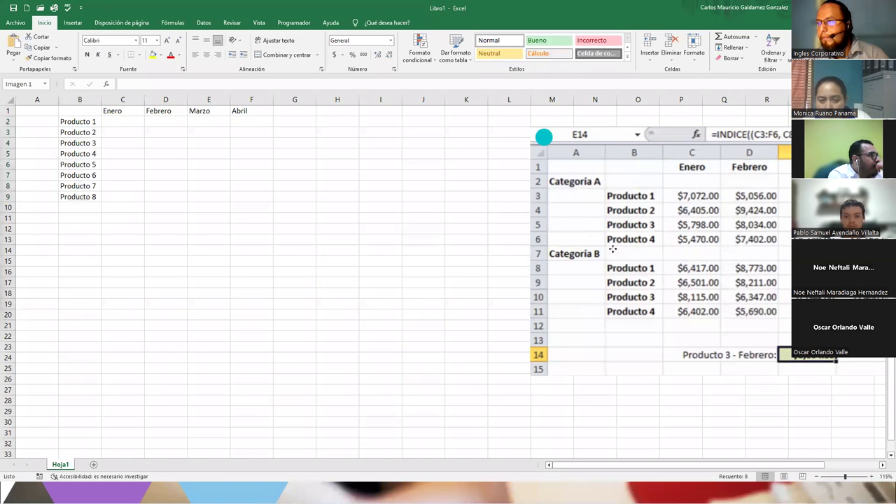
pyautogui.scroll(1, 259, 349)
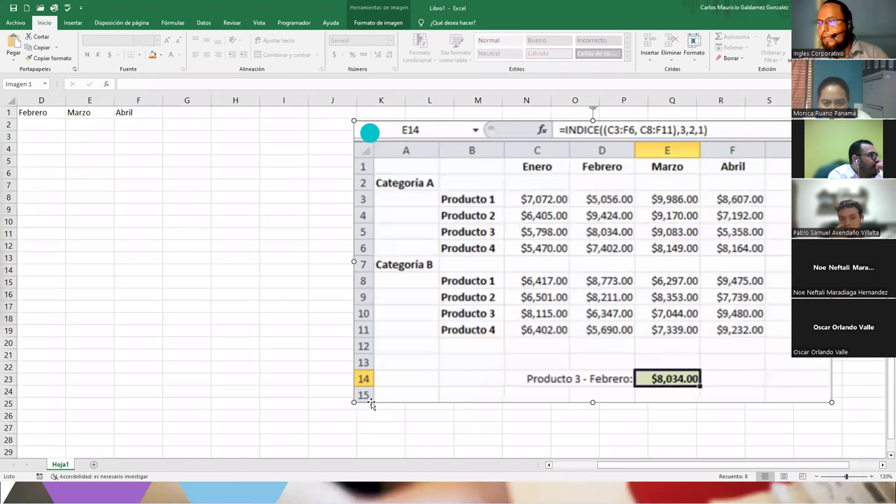
pyautogui.moveTo(354, 402); pyautogui.dragTo(441, 350)
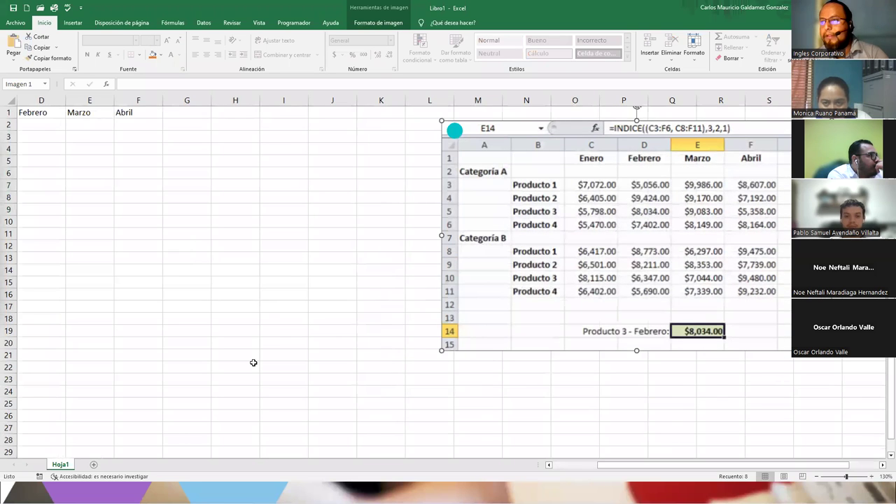
pyautogui.hscroll(-3, 508, 425)
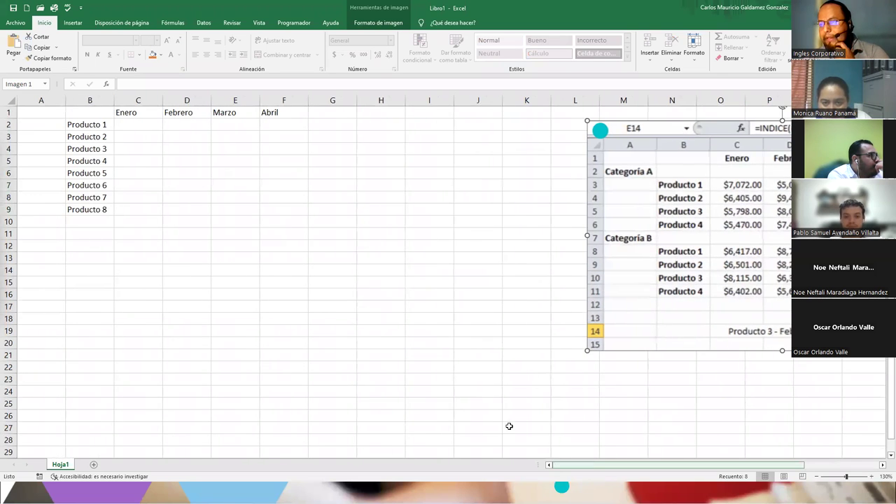
pyautogui.hotkey('ctrl', 'z')
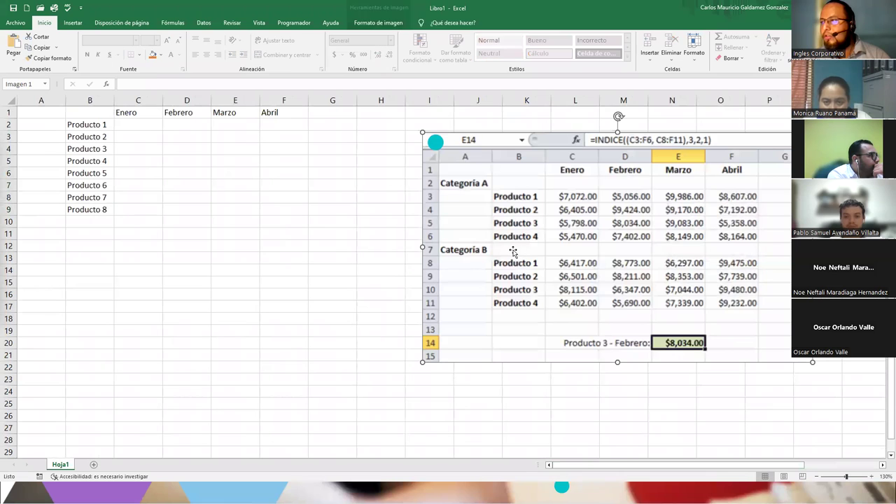
# Step: Enter the Enero values for Producto 1 to 4 in C2:C5: 7072, 6405, 5798 and 5470
pyautogui.click(128, 124)
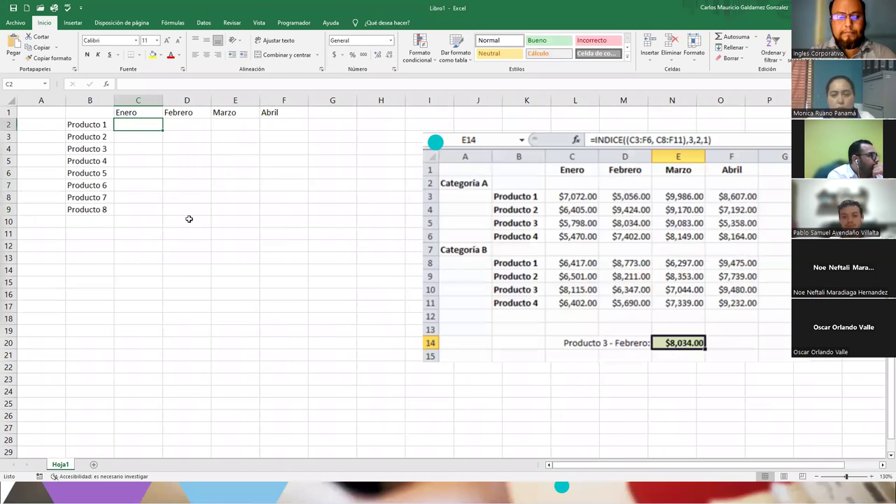
pyautogui.write('7072')
pyautogui.press('Return')
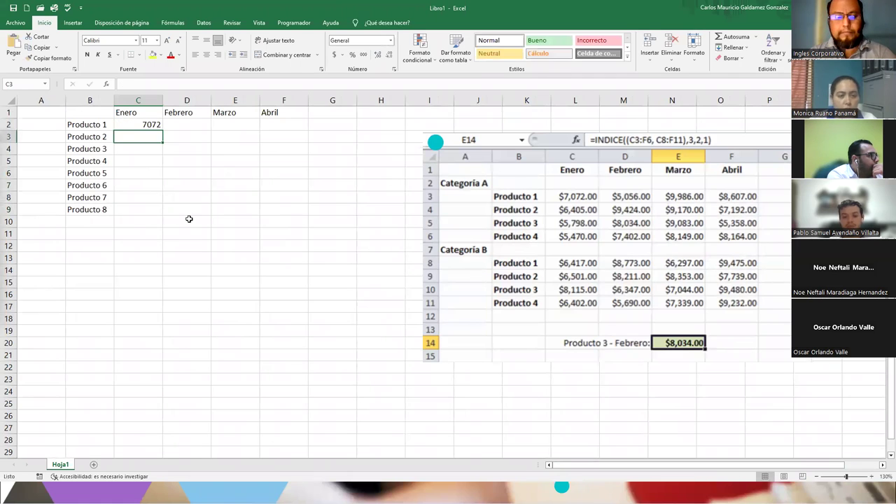
pyautogui.write('6405')
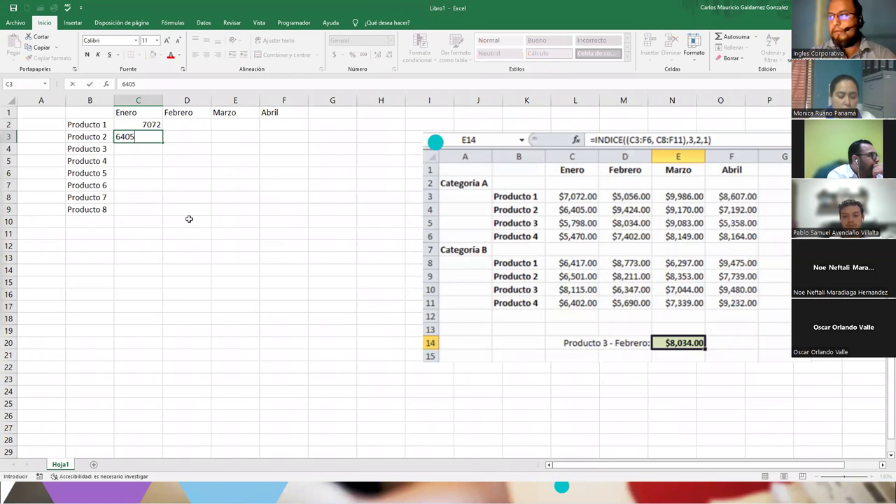
pyautogui.press('Return')
pyautogui.write('5')
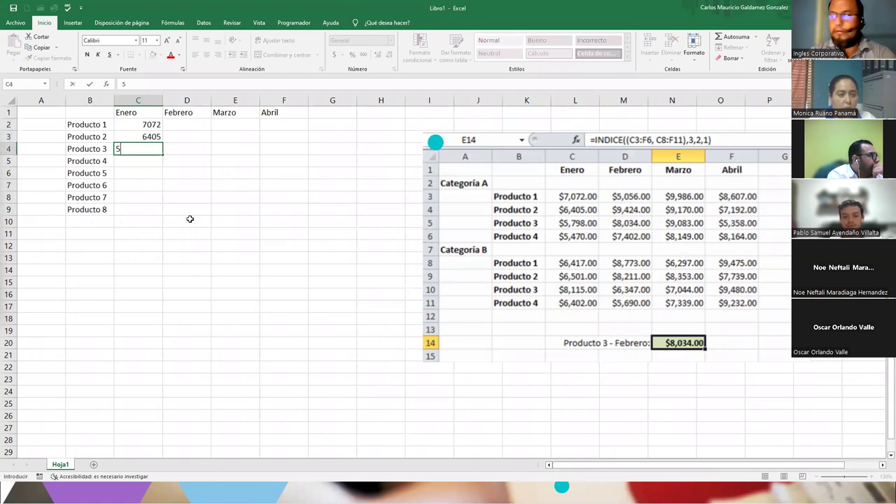
pyautogui.write('798')
pyautogui.press('Return')
pyautogui.write('54')
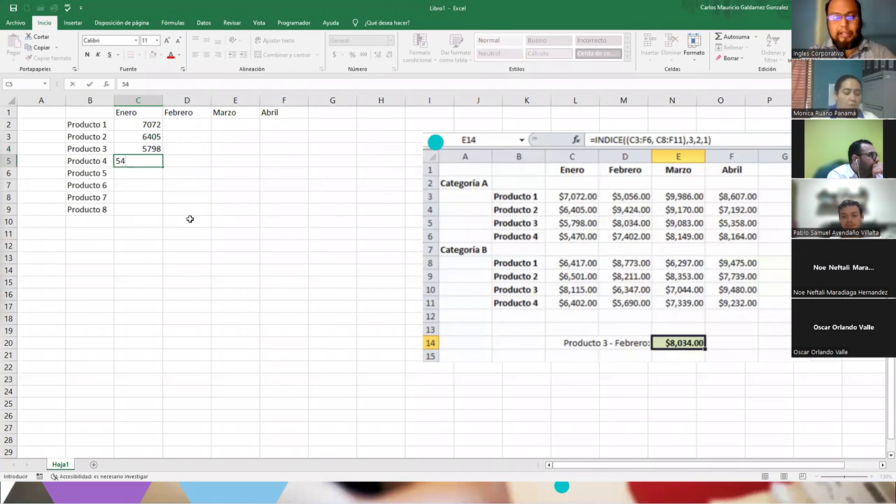
pyautogui.write('70')
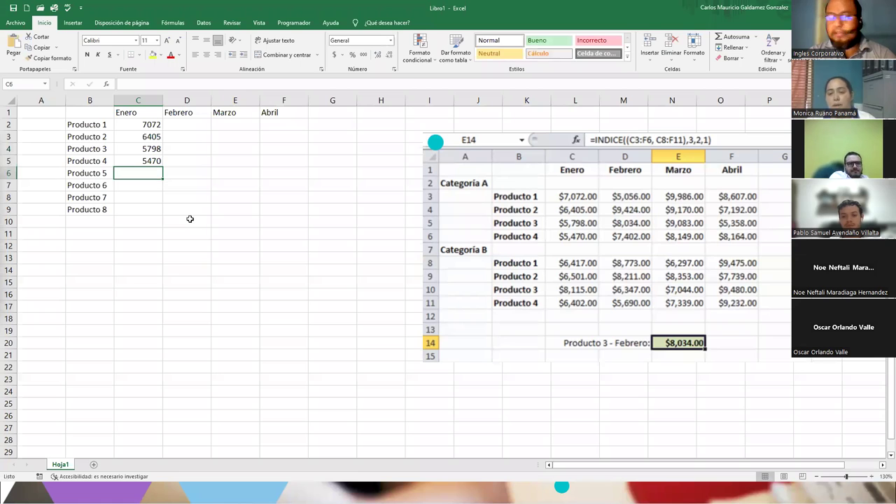
# Step: Enter the Enero values for Producto 5 to 8 in C6:C9: 6417, 6501, 8115 and 6402
pyautogui.write('64')
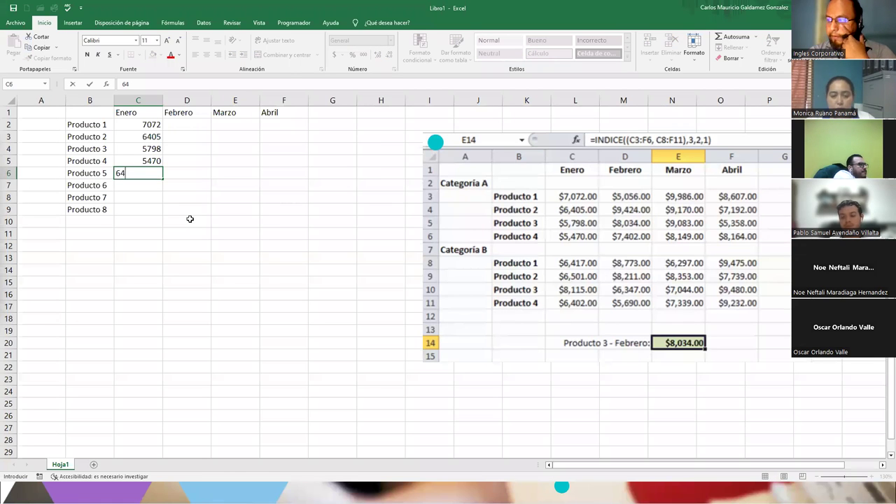
pyautogui.write('17')
pyautogui.press('Return')
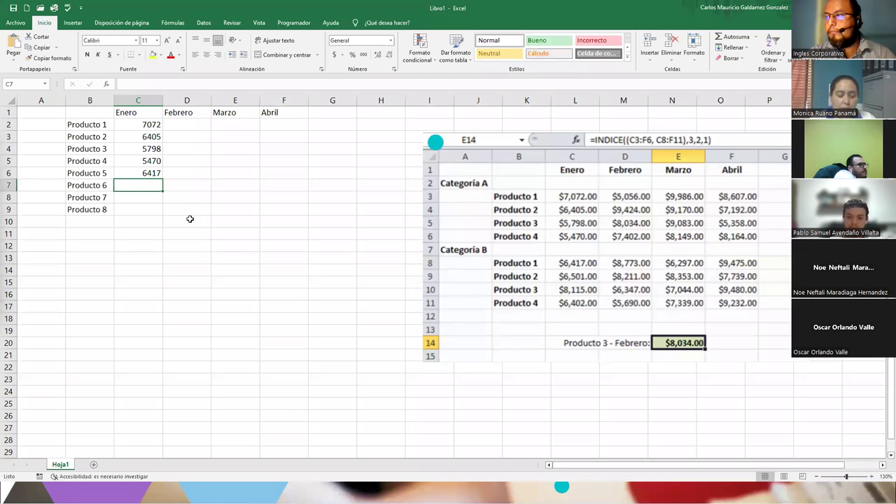
pyautogui.write('6501')
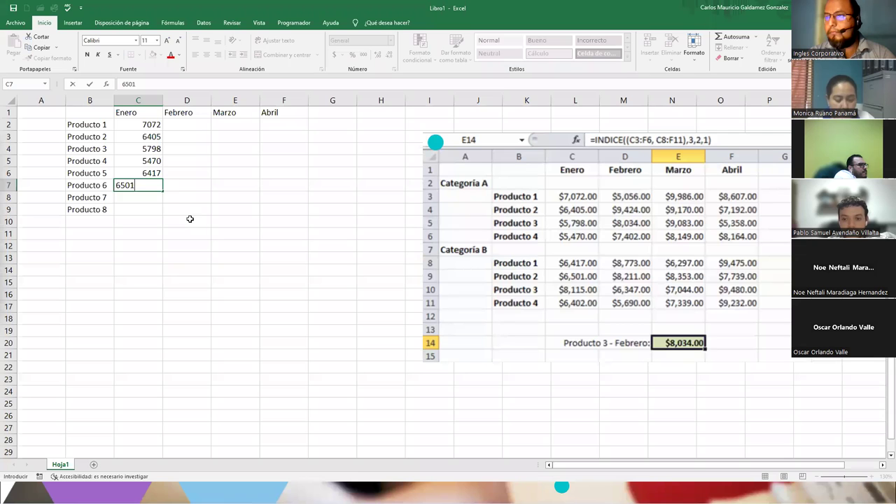
pyautogui.press('Return')
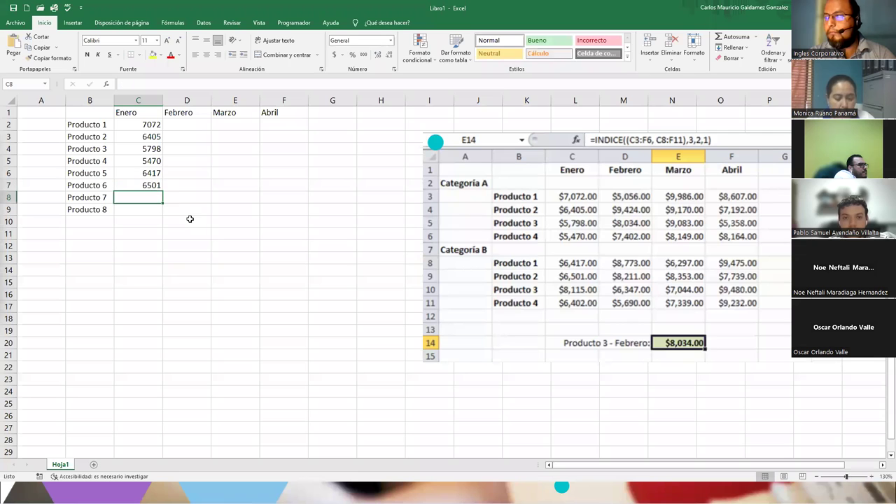
pyautogui.write('8115')
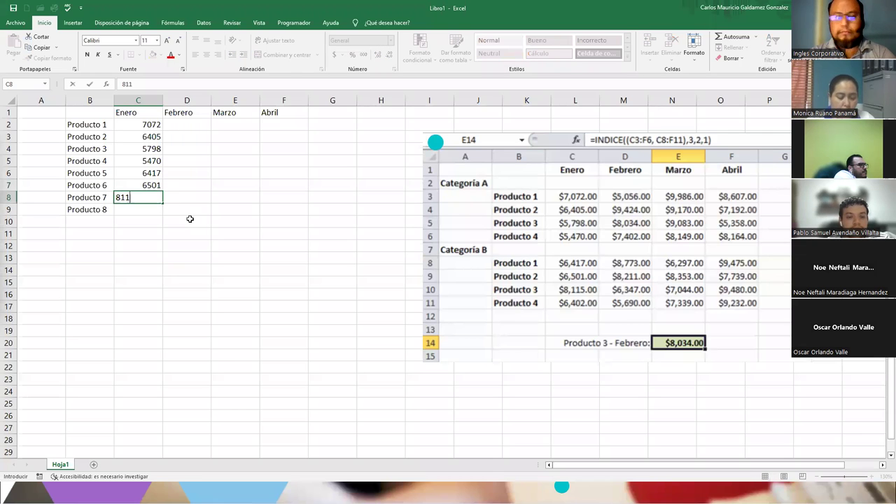
pyautogui.press('Return')
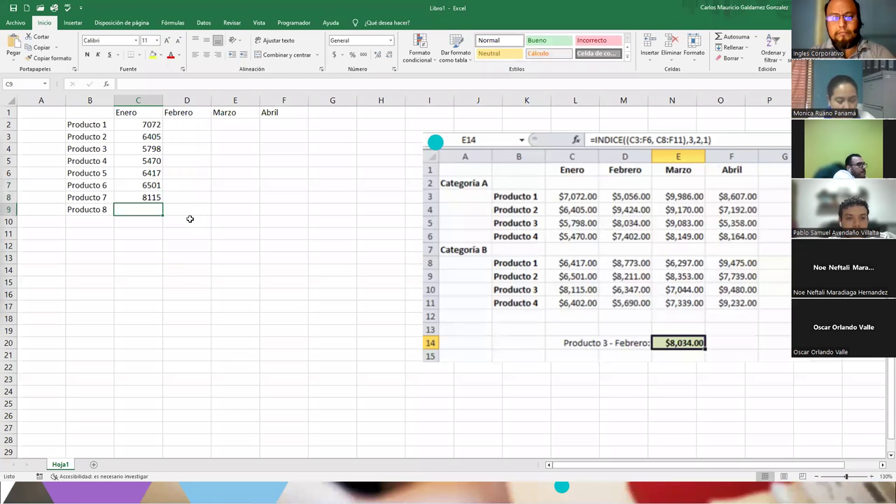
pyautogui.write('6402')
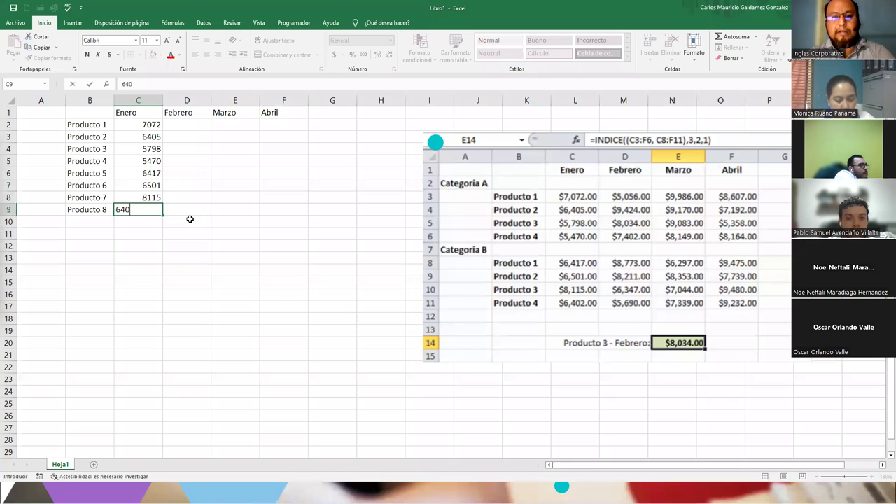
pyautogui.press('Tab')
# Step: Enter the Febrero values for Producto 1 to 4 in D2:D5: 5056, 9424, 8034 and 7402
pyautogui.press('Up')
pyautogui.press('Up')
pyautogui.press('Up')
pyautogui.press('Up')
pyautogui.press('Up')
pyautogui.press('Up')
pyautogui.press('Up')
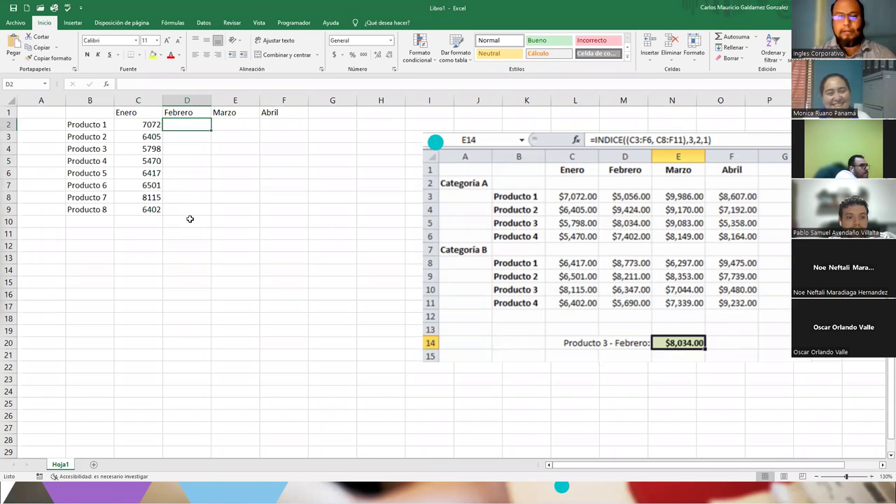
pyautogui.write('50')
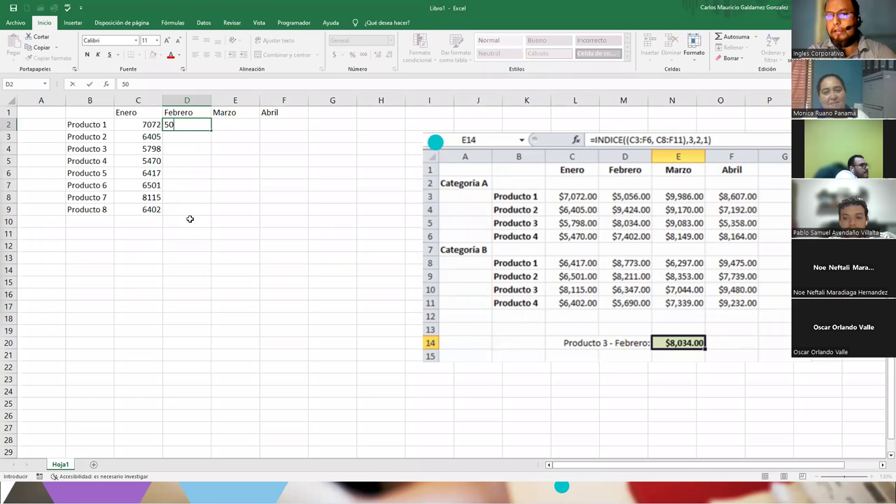
pyautogui.write('56')
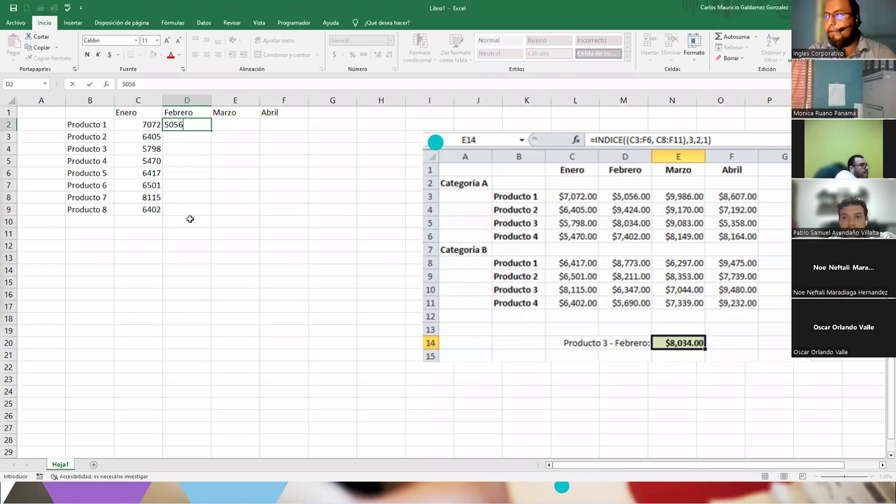
pyautogui.press('Return')
pyautogui.write('9')
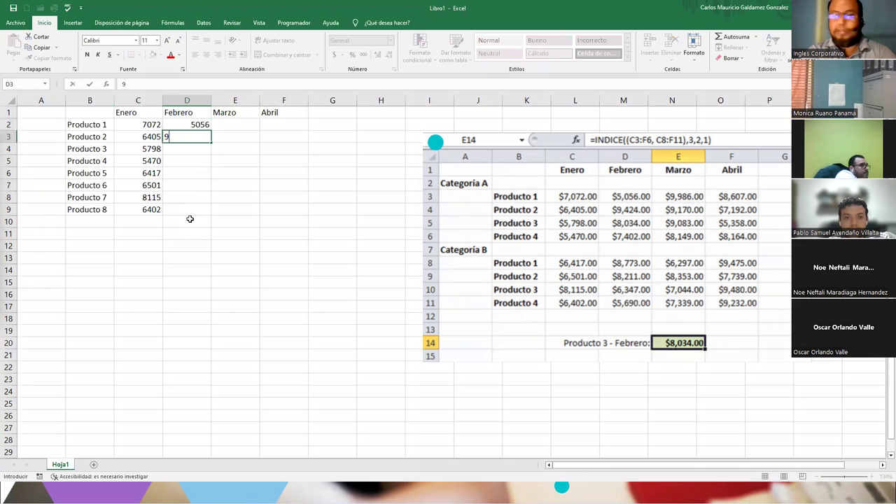
pyautogui.write('424')
pyautogui.press('Return')
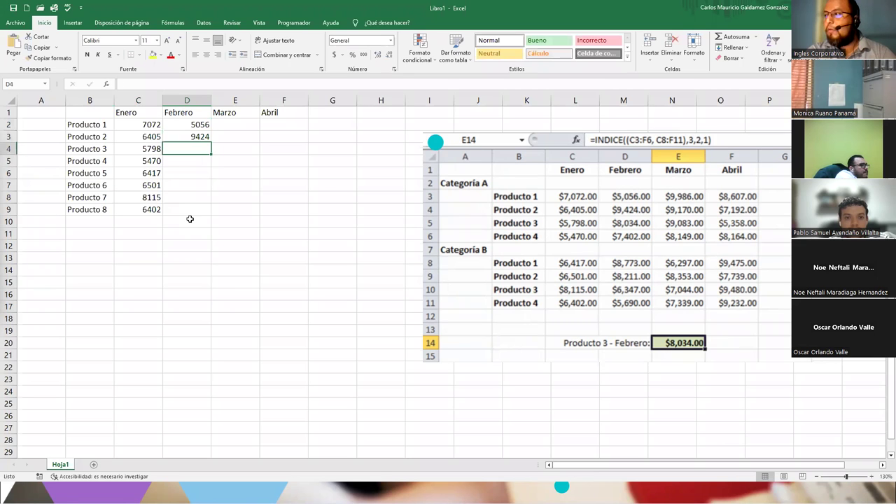
pyautogui.write('8')
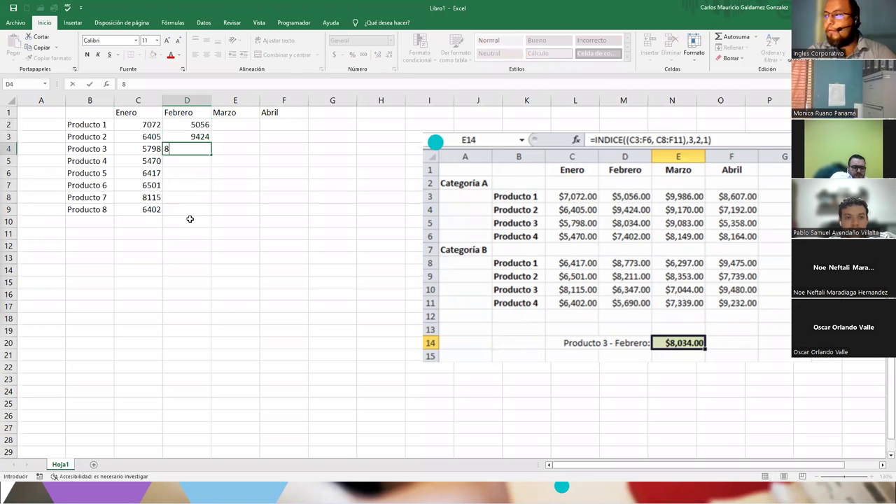
pyautogui.write('034')
pyautogui.press('Return')
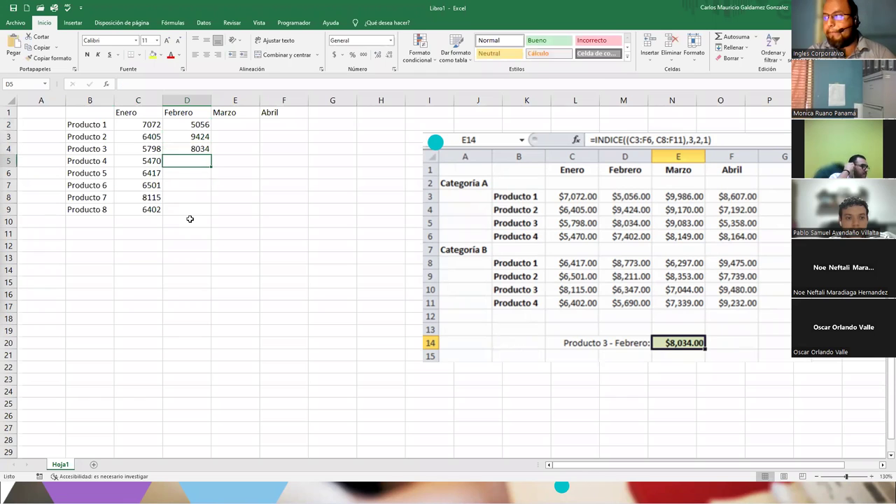
pyautogui.write('7402')
pyautogui.press('Return')
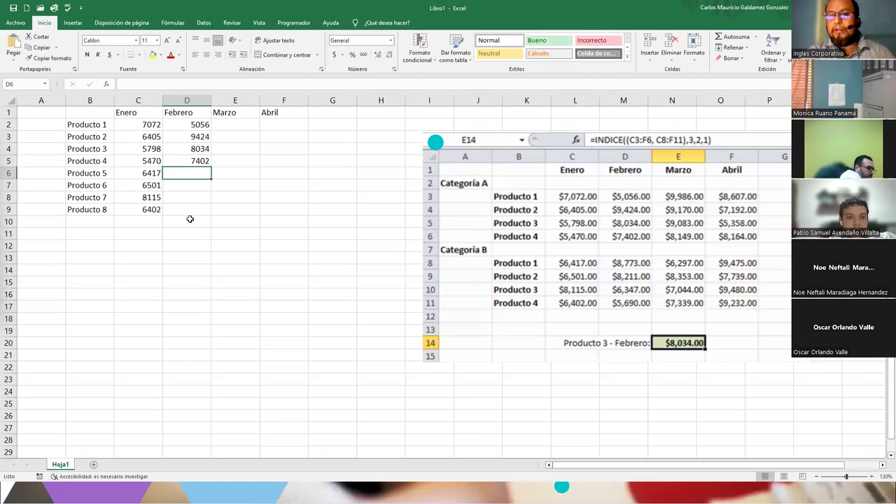
# Step: Enter the Febrero values for Producto 5 to 8 in D6:D9: 8773, 8211, 6347 and 5690
pyautogui.write('8')
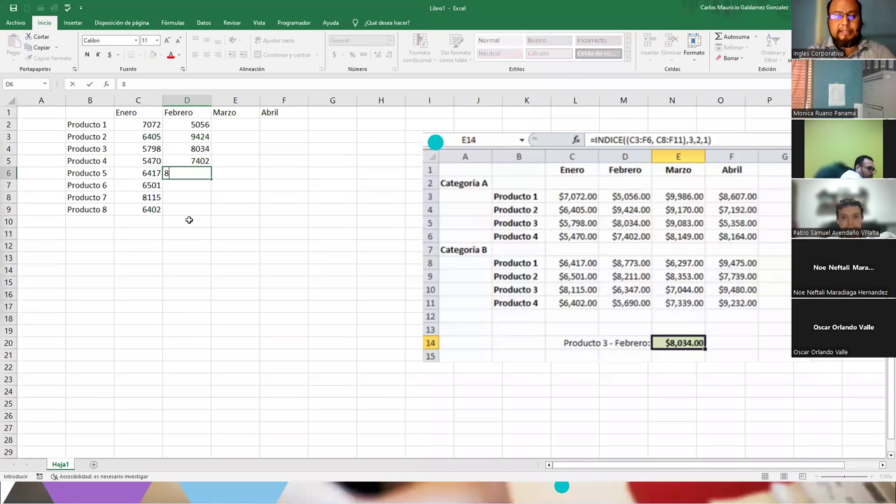
pyautogui.write('773')
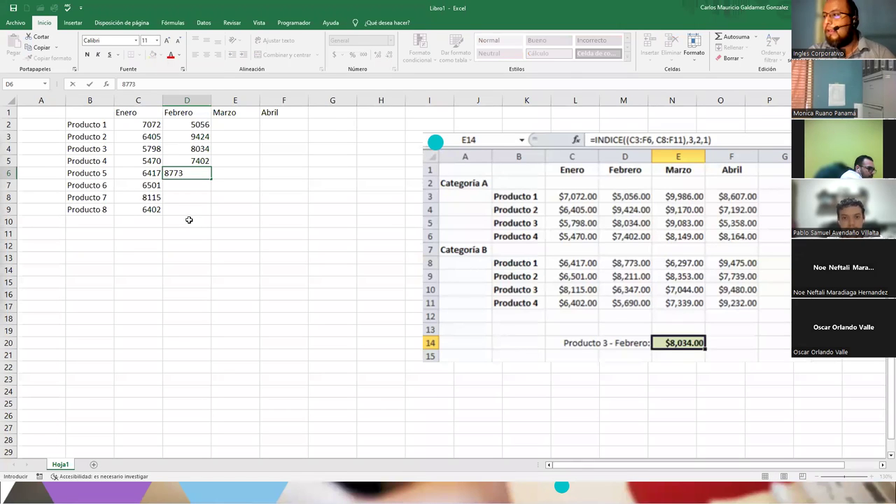
pyautogui.press('Return')
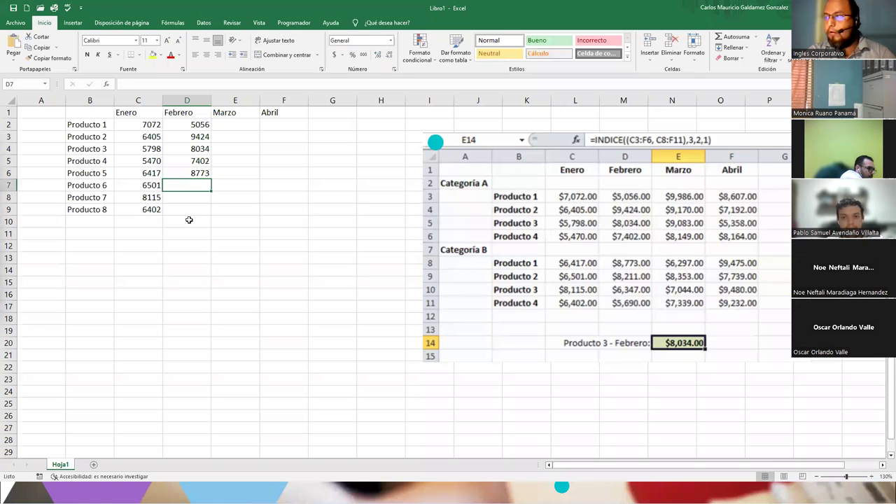
pyautogui.write('8211')
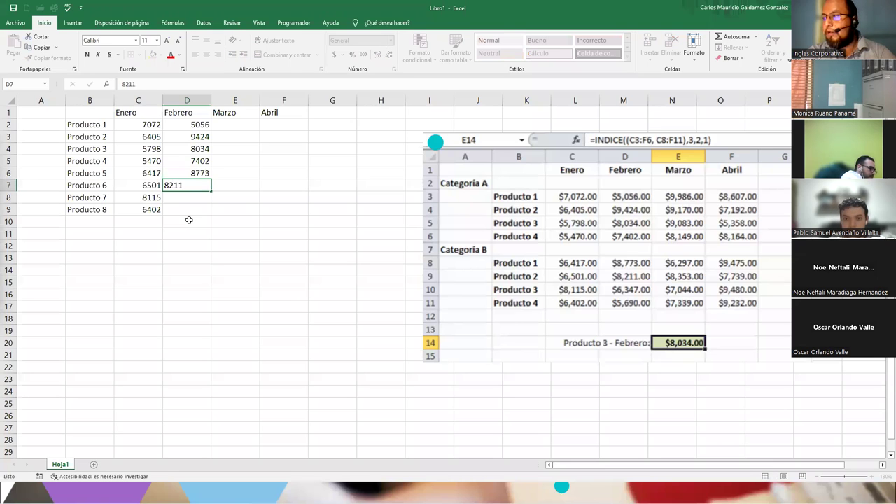
pyautogui.press('Return')
pyautogui.write('63')
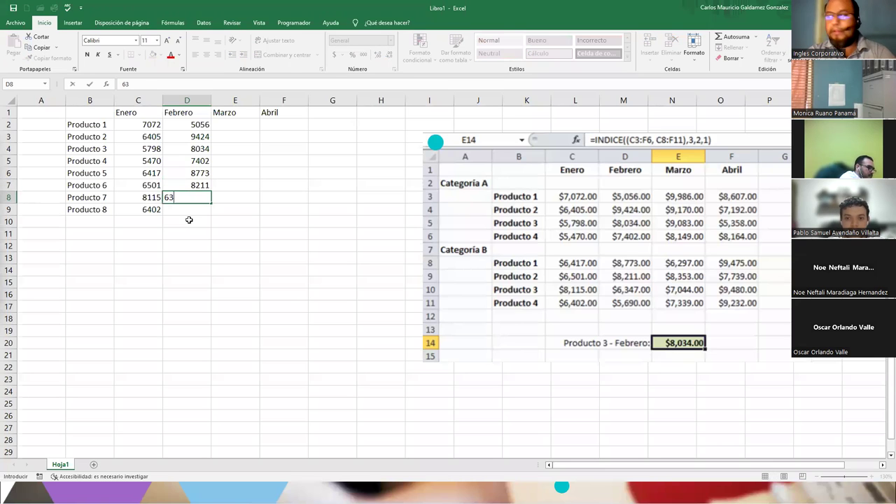
pyautogui.write('47')
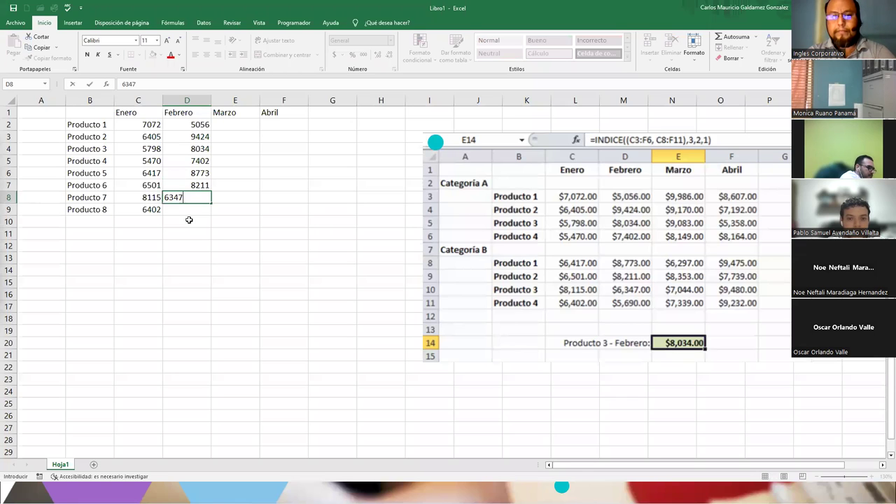
pyautogui.press('Return')
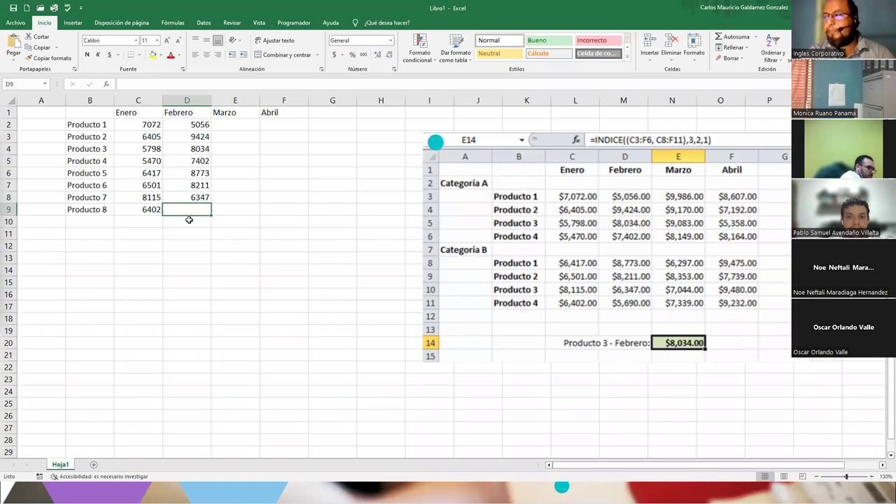
pyautogui.write('56')
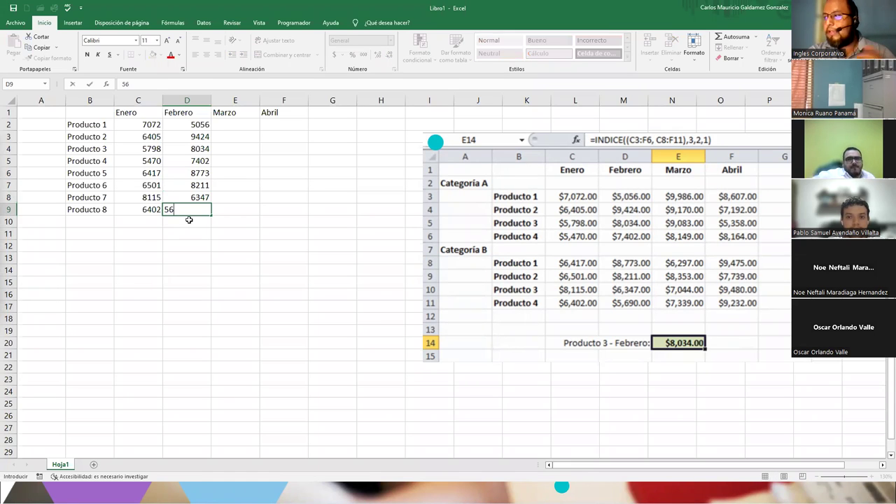
pyautogui.write('90')
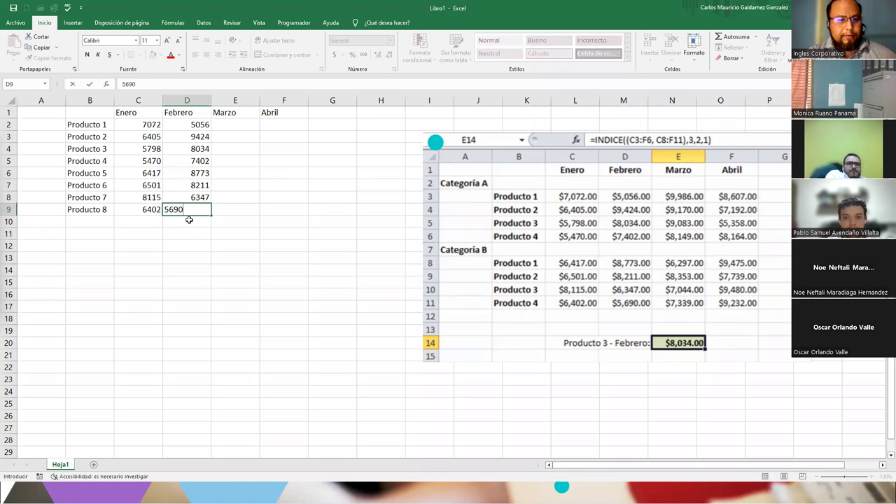
pyautogui.press('Return')
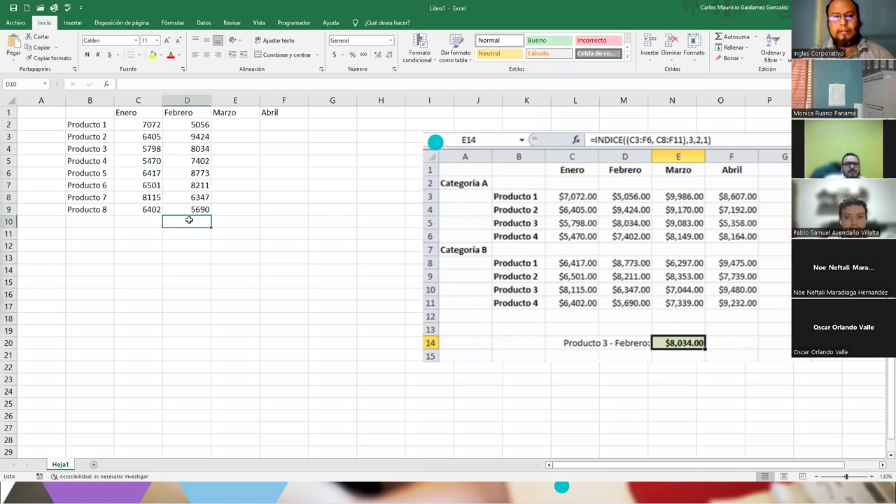
# Step: Enter the Marzo values for Producto 1 to 4 in E2:E5: 9986, 9170, 9083 and 8149
pyautogui.press('Right')
pyautogui.hotkey('ctrl', 'Up')
pyautogui.press('Down')
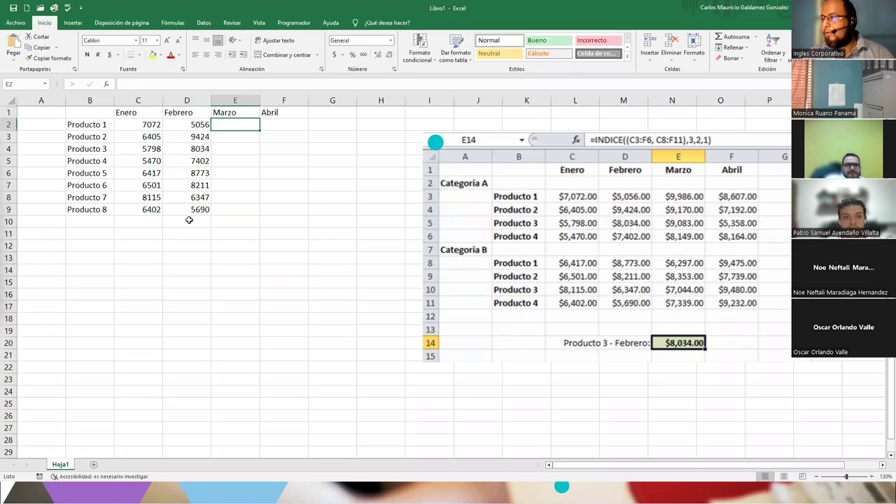
pyautogui.write('99')
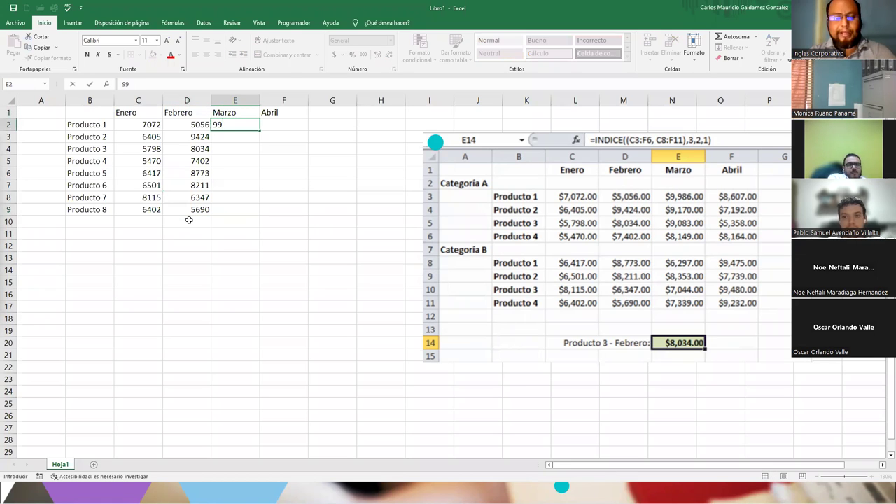
pyautogui.write('86')
pyautogui.press('Return')
pyautogui.write('9170')
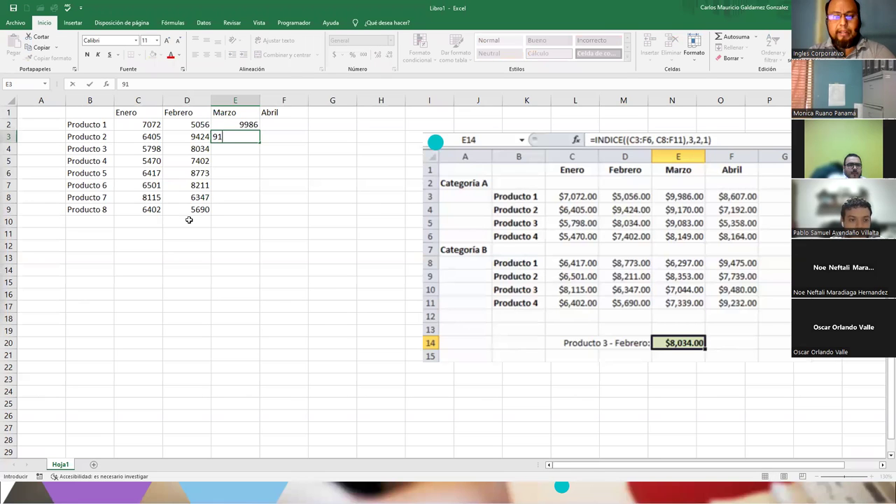
pyautogui.press('Return')
pyautogui.write('9')
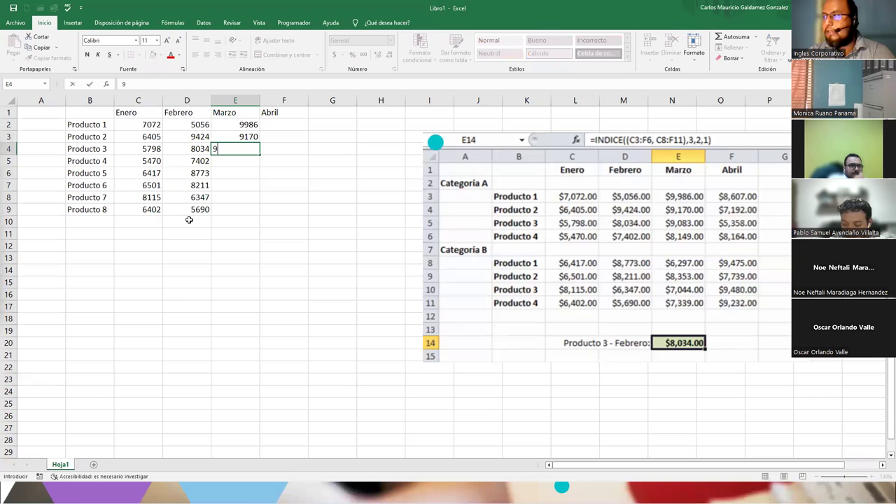
pyautogui.write('083')
pyautogui.press('Return')
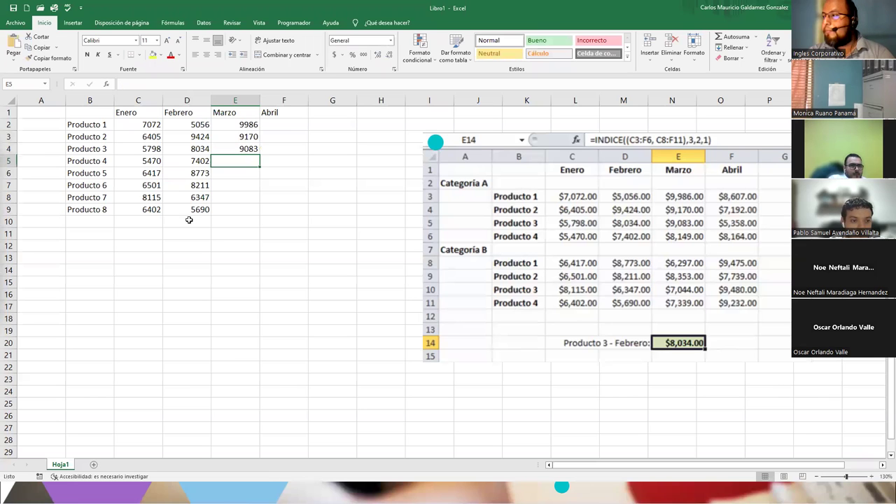
pyautogui.write('81')
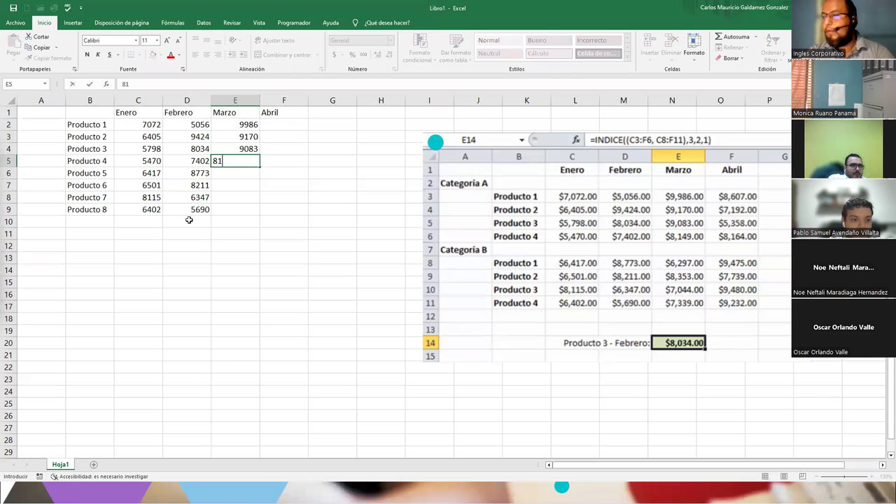
pyautogui.write('49')
pyautogui.press('Return')
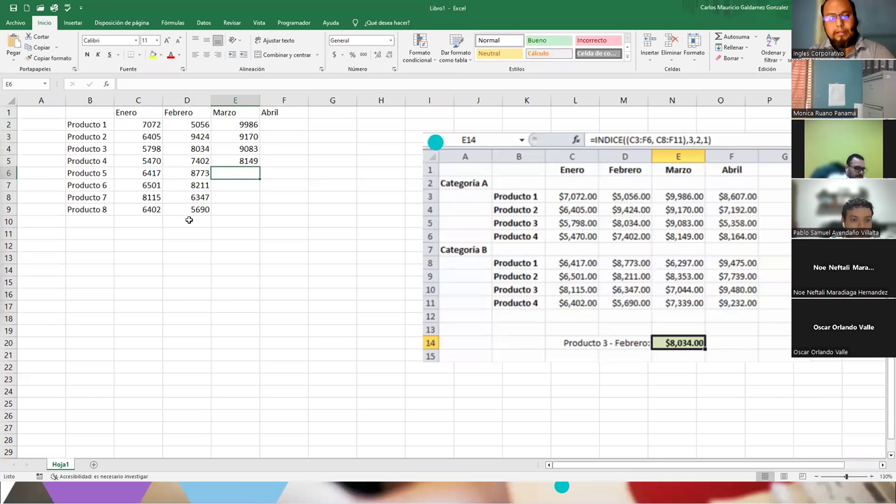
# Step: Enter the Marzo values for Producto 5 to 8 in E6:E9: 6297, 8353, 7044 and 7339
pyautogui.write('6297')
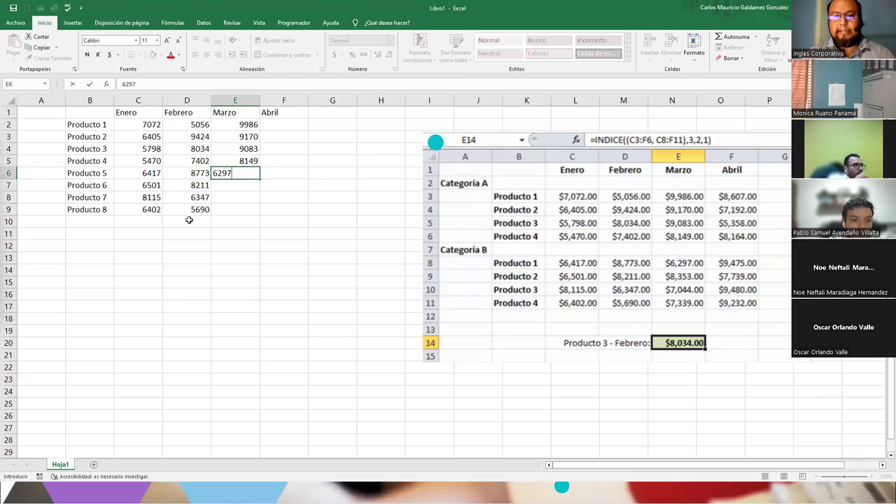
pyautogui.press('Return')
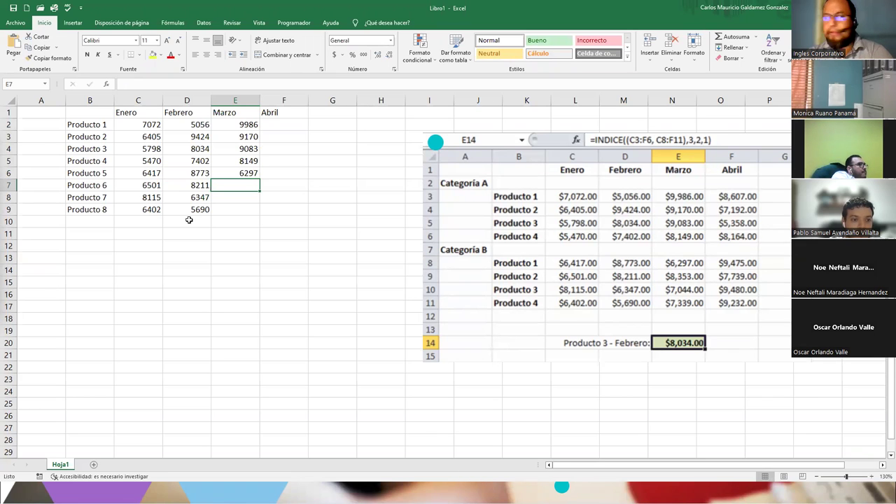
pyautogui.write('8353')
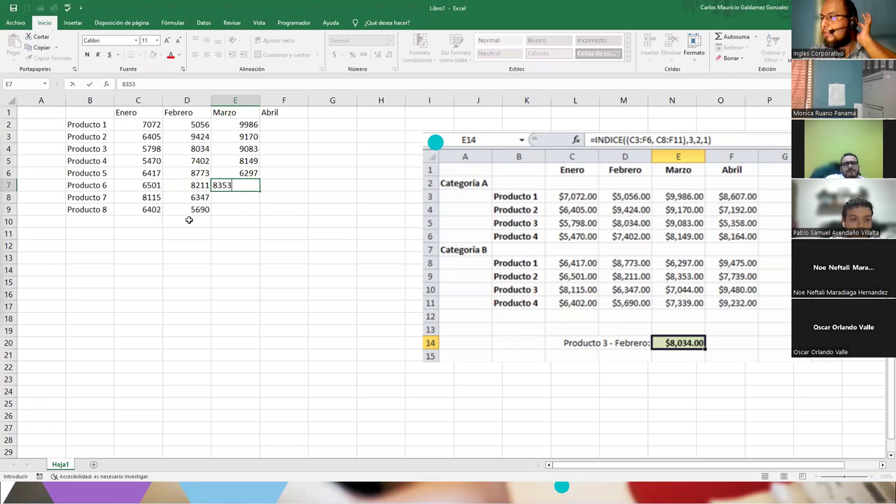
pyautogui.press('Return')
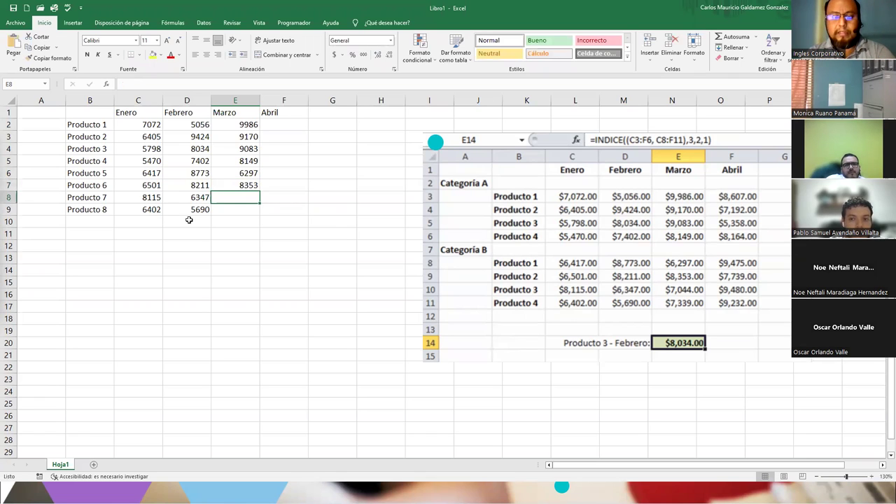
pyautogui.write('7044')
pyautogui.press('Return')
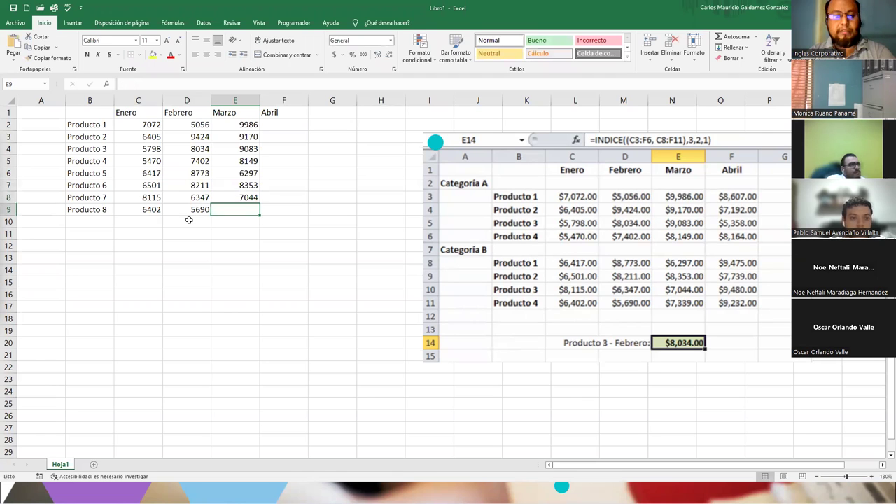
pyautogui.write('7339')
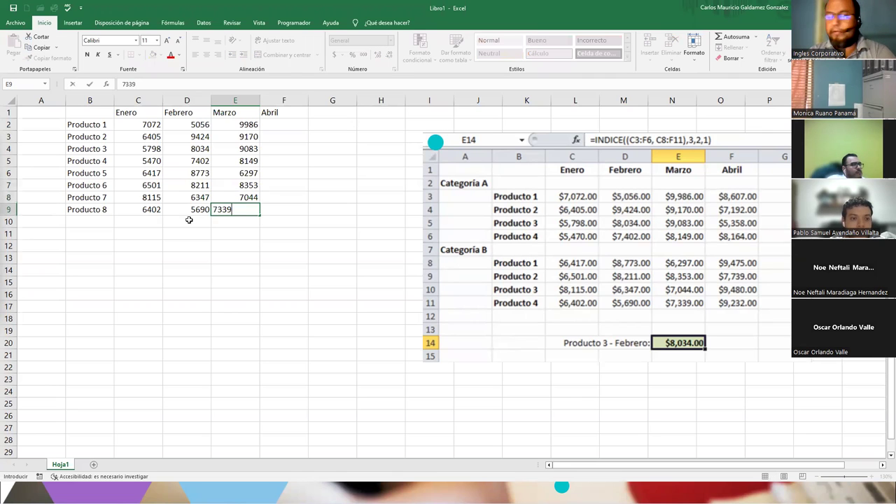
pyautogui.press('Tab')
# Step: Enter the Abril values for Producto 1 to 4 in F2:F5: 8607, 7192, 5358 and 8164
pyautogui.press('Up')
pyautogui.press('Up')
pyautogui.press('Up')
pyautogui.press('Up')
pyautogui.press('Up')
pyautogui.press('Up')
pyautogui.press('Up')
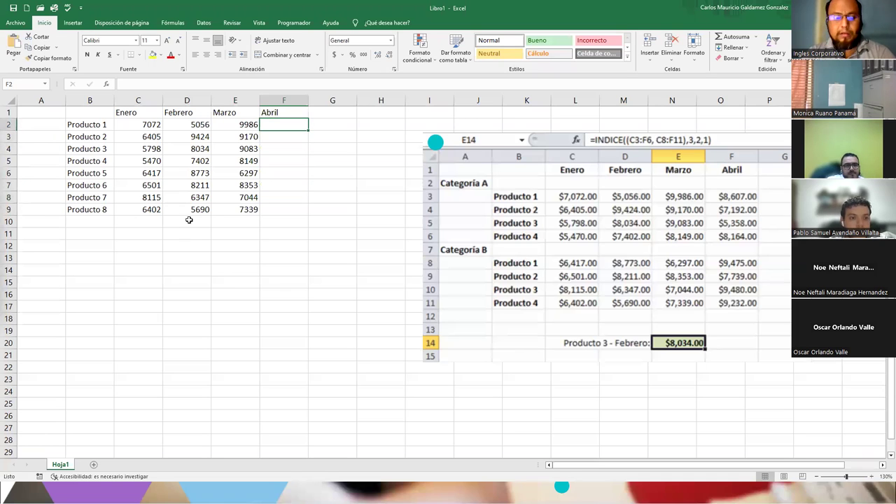
pyautogui.write('8607')
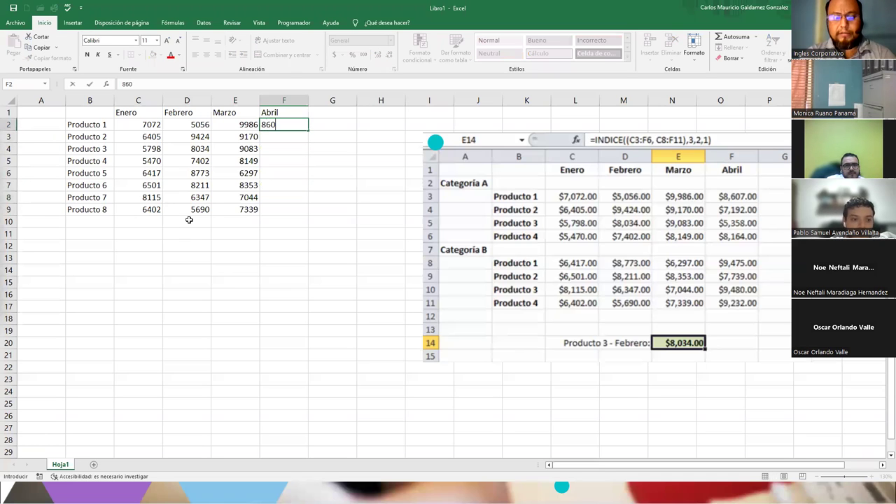
pyautogui.press('Return')
pyautogui.write('7192')
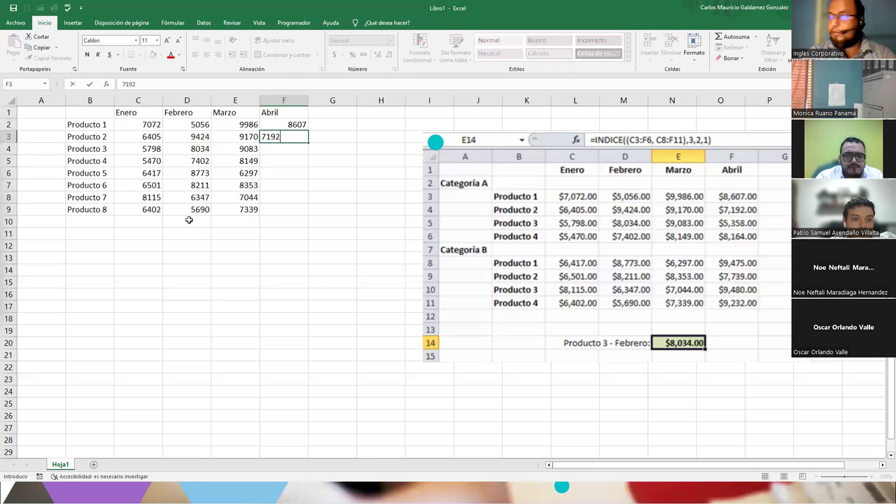
pyautogui.press('Return')
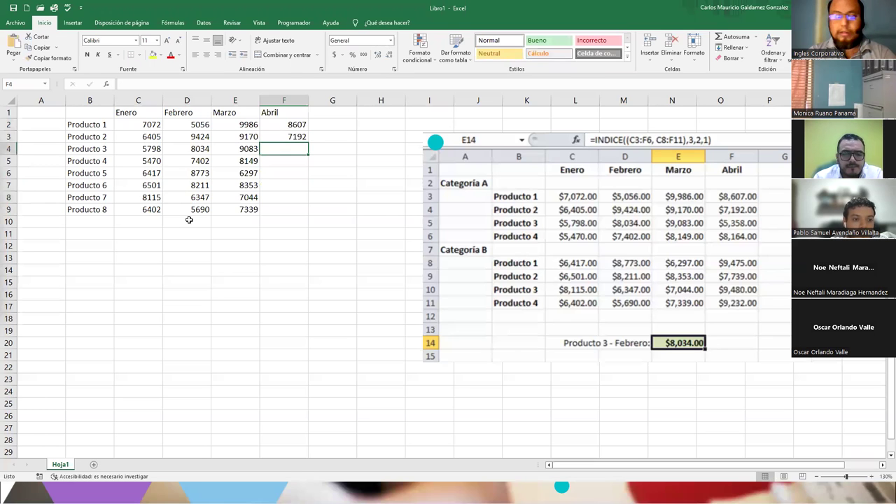
pyautogui.write('53')
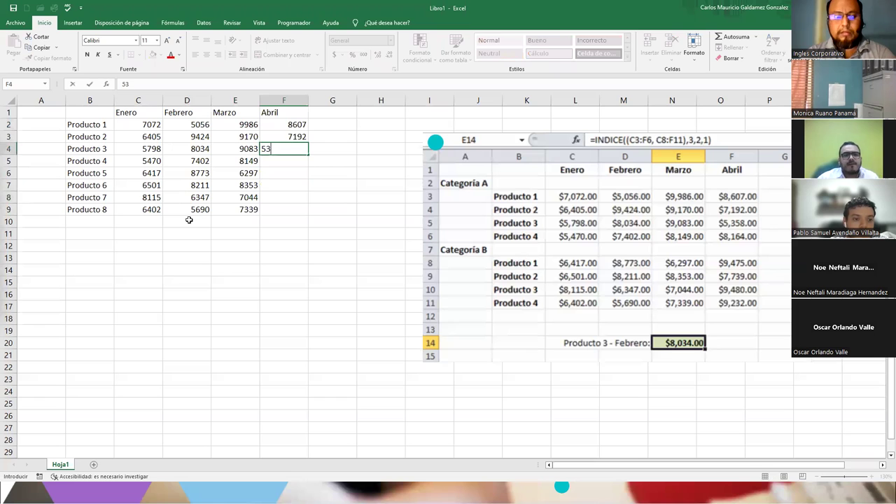
pyautogui.write('58')
pyautogui.press('Return')
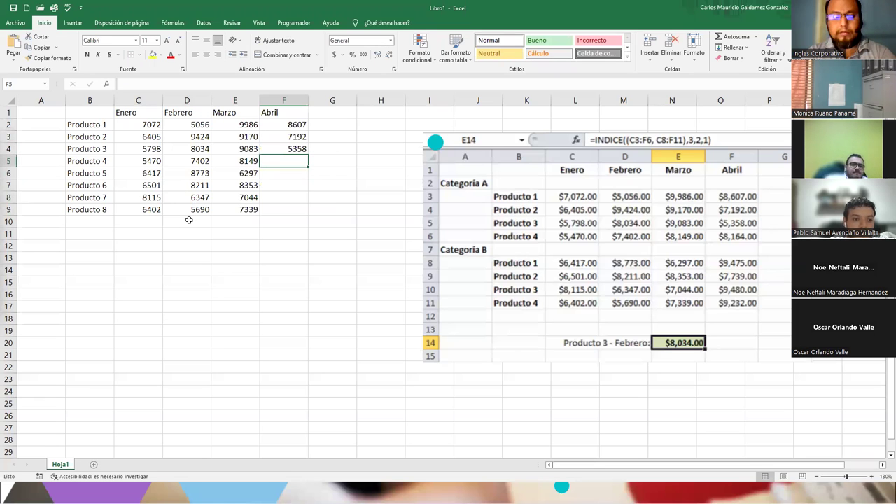
pyautogui.write('8164')
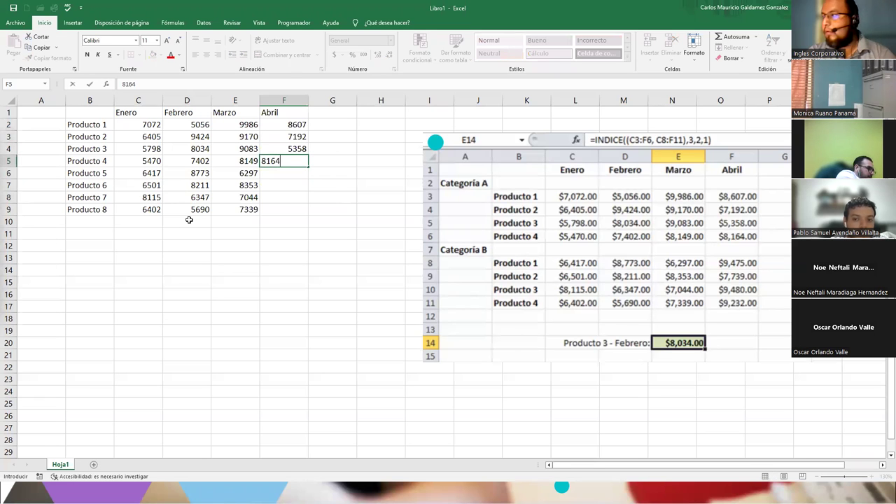
pyautogui.press('Return')
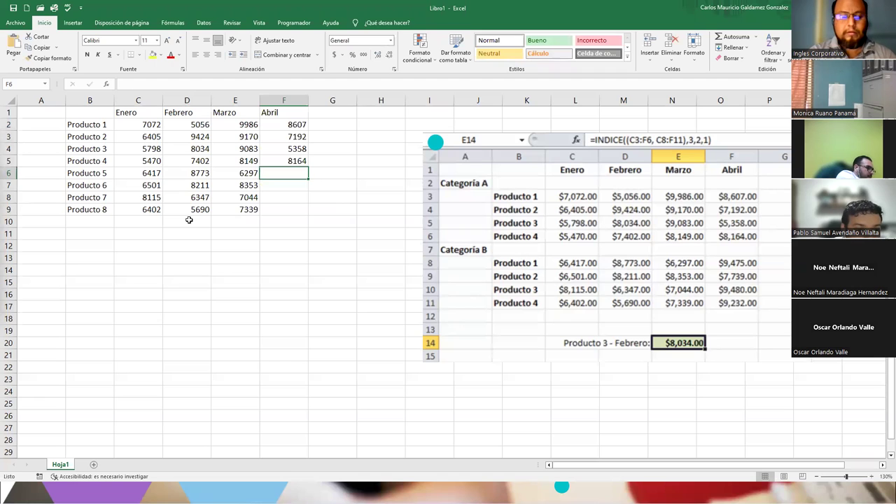
# Step: Enter the Abril values for Producto 5 to 8 in F6:F9: 9475, 7739, 9480 and 9232
pyautogui.write('9475')
pyautogui.press('Return')
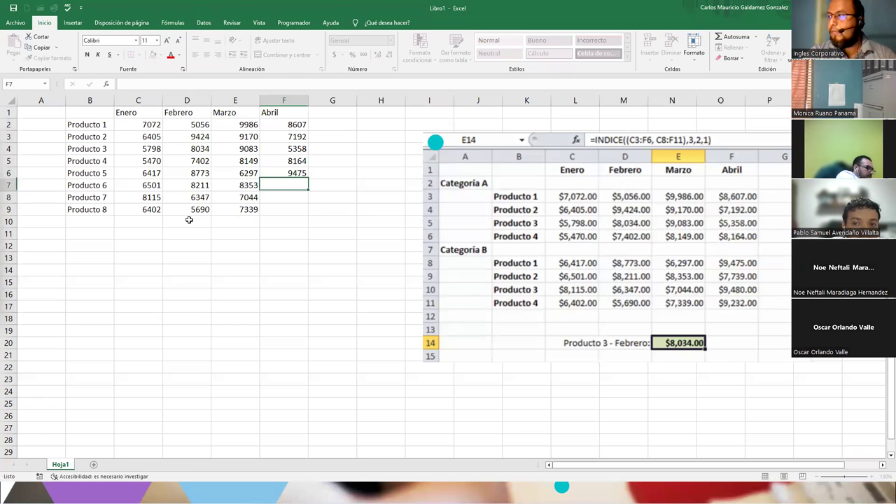
pyautogui.write('7739')
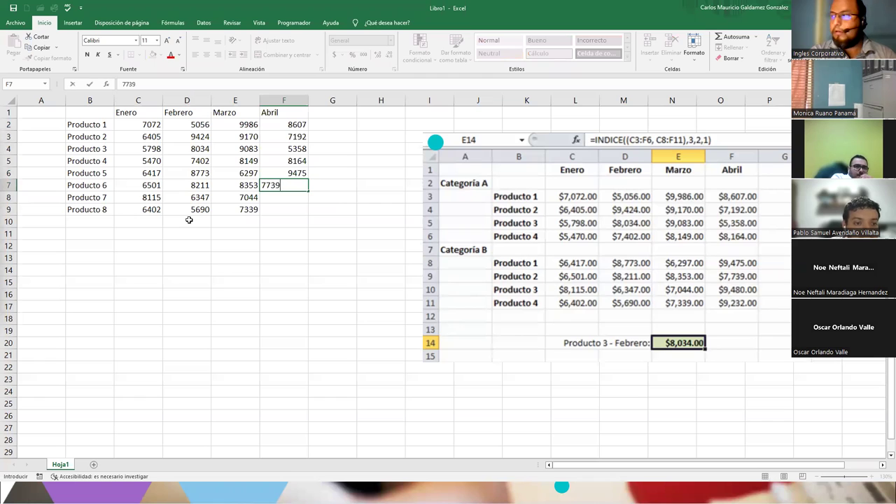
pyautogui.press('Return')
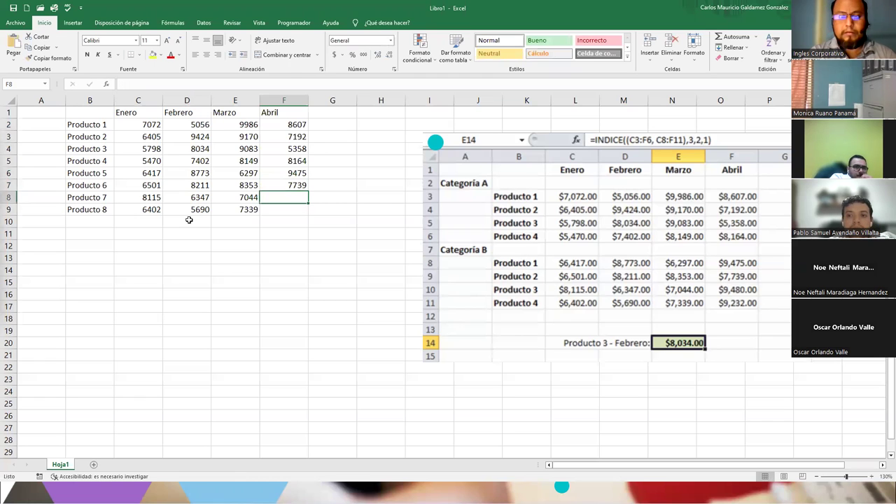
pyautogui.write('9480')
pyautogui.press('Return')
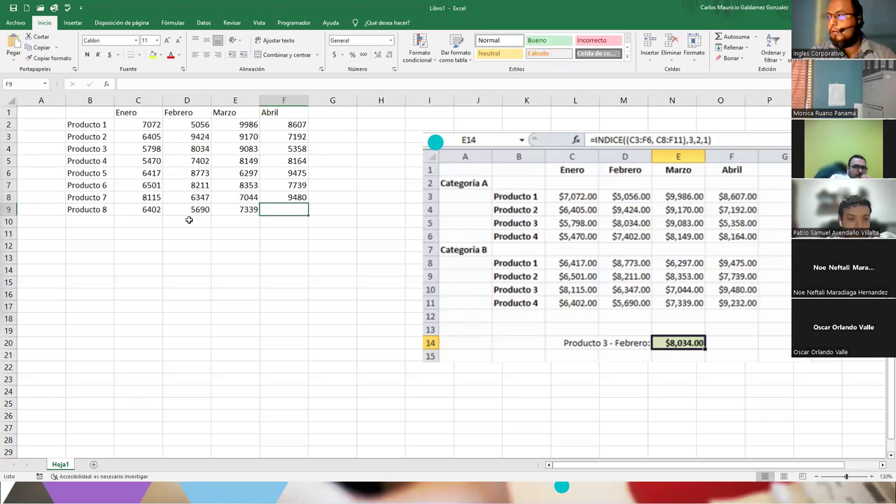
pyautogui.write('9')
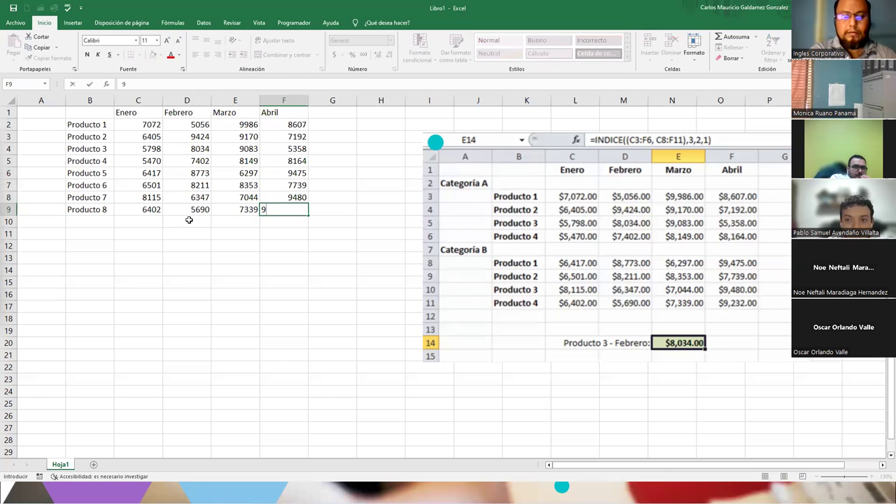
pyautogui.write('232')
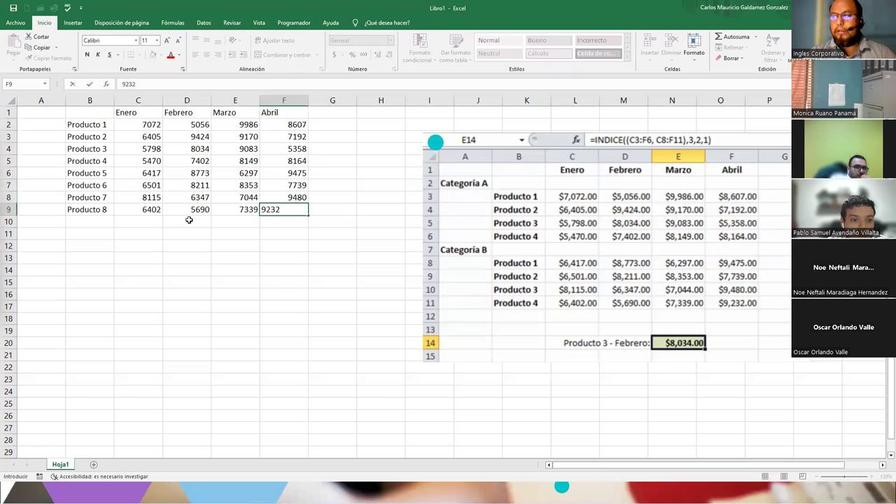
pyautogui.press('Return')
# Step: Apply all borders to the table's values, product labels and month headers, and format C2:F9 as dollar accounting amounts
pyautogui.moveTo(148, 126); pyautogui.dragTo(276, 210)
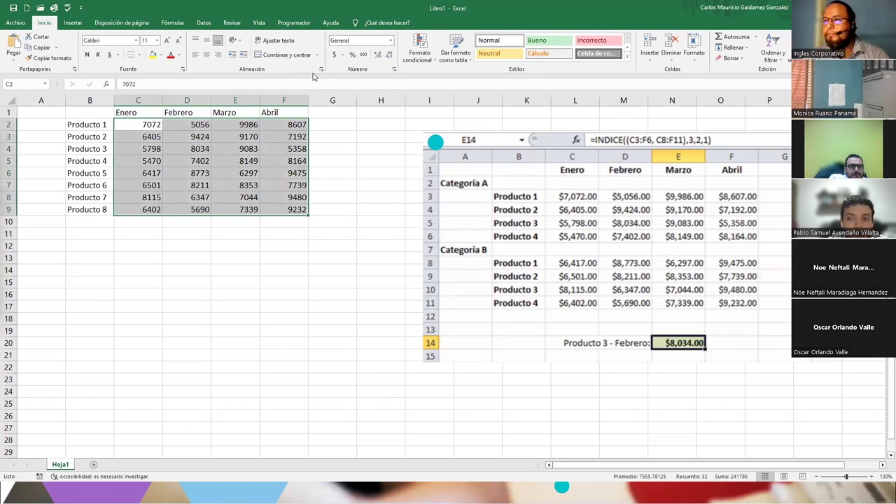
pyautogui.click(139, 55)
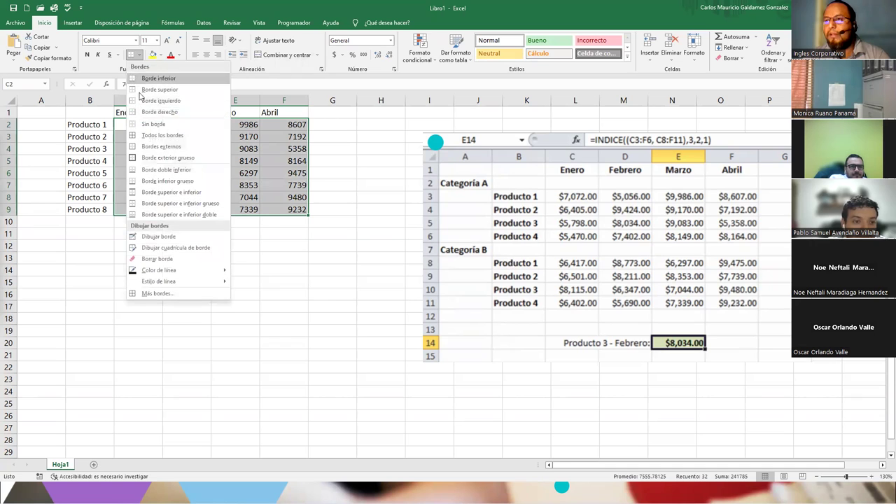
pyautogui.click(146, 137)
pyautogui.moveTo(80, 124); pyautogui.dragTo(91, 210)
pyautogui.keyDown('ctrl'); pyautogui.moveTo(128, 113); pyautogui.dragTo(265, 112); pyautogui.keyUp('ctrl')
pyautogui.click(131, 56)
pyautogui.moveTo(143, 124); pyautogui.dragTo(272, 206)
pyautogui.click(334, 55)
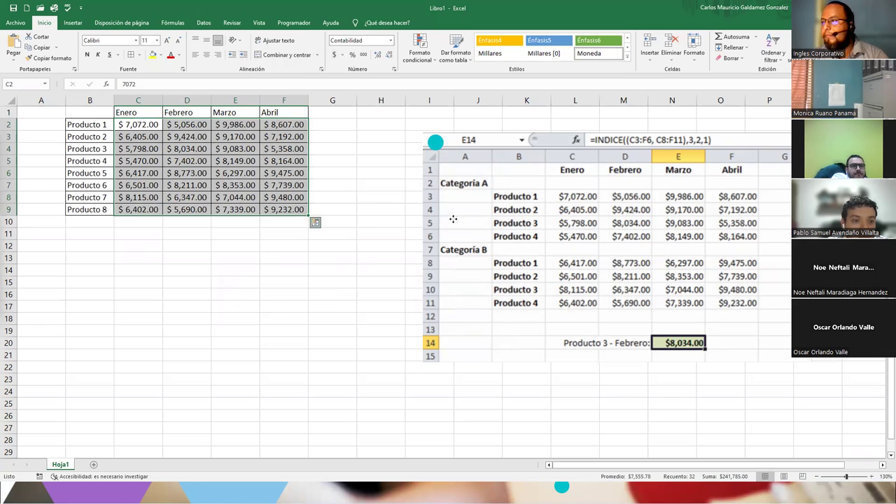
# Step: Move the reference image well away from the table, to around row 19 beyond column O
pyautogui.moveTo(456, 220); pyautogui.dragTo(469, 224)
pyautogui.hscroll(1, 513, 214)
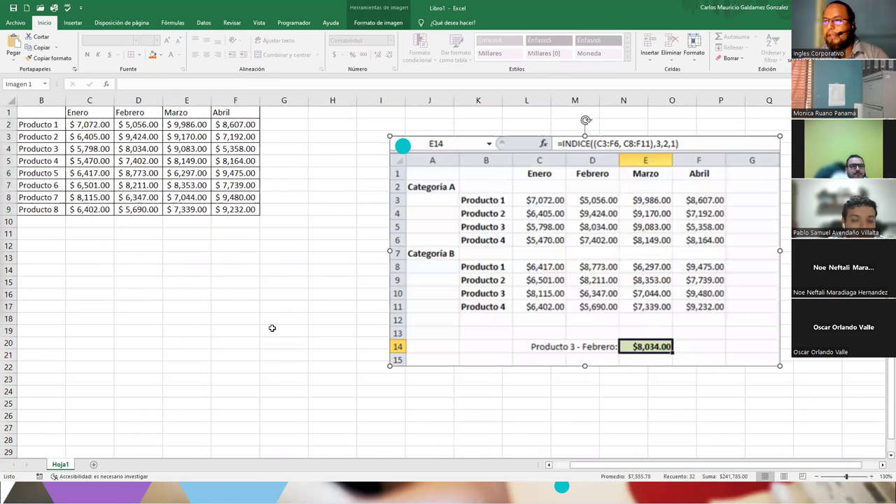
pyautogui.moveTo(504, 228); pyautogui.dragTo(812, 422)
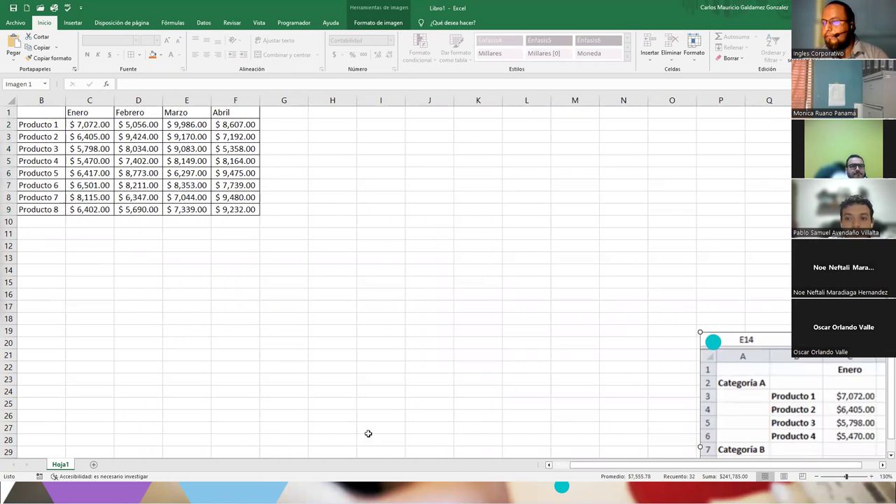
pyautogui.hscroll(-1, 559, 471)
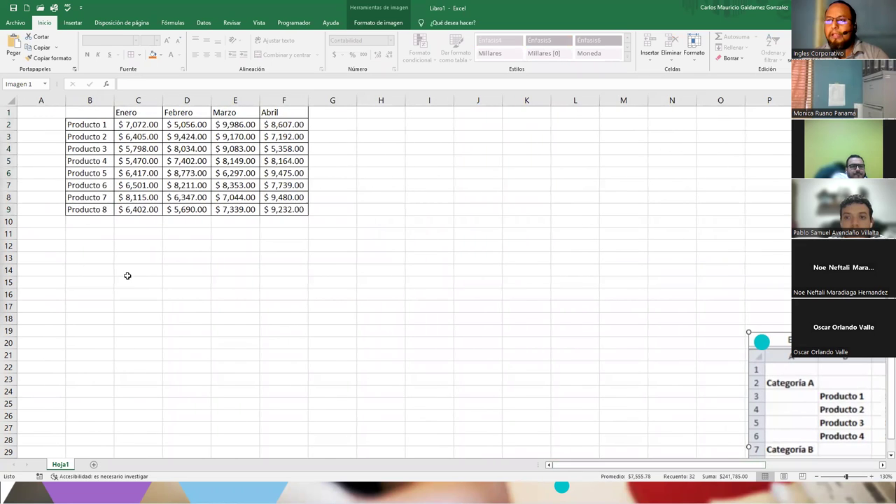
pyautogui.scroll(3, 128, 280)
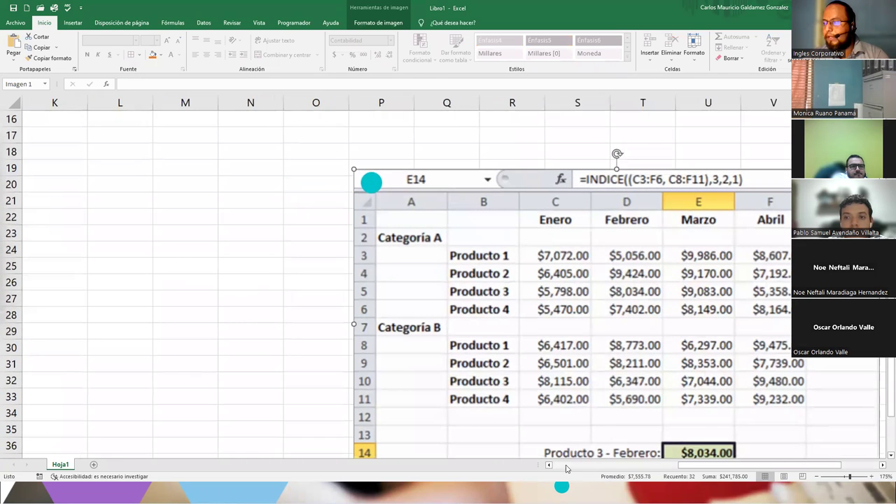
pyautogui.hscroll(-5, 128, 280)
pyautogui.scroll(5, 135, 281)
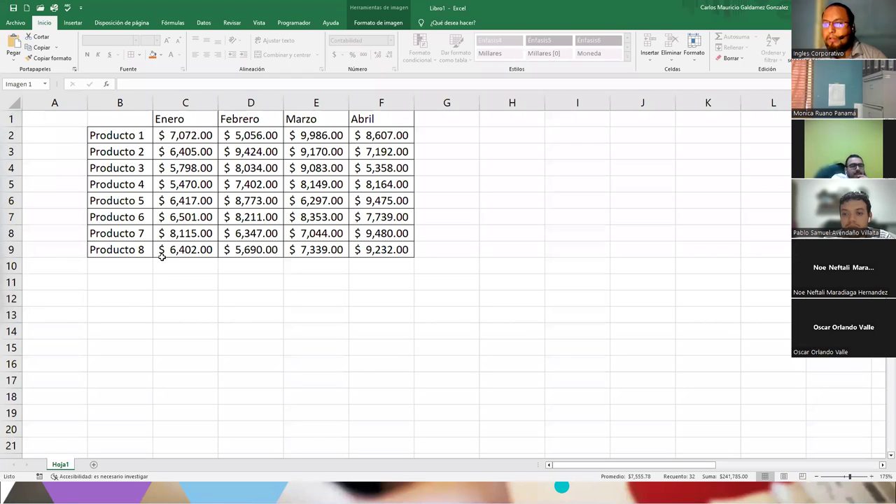
# Step: Merge and center A3:A7 and enter "Forma Matricial" in the merged cell
pyautogui.moveTo(40, 153); pyautogui.dragTo(32, 219)
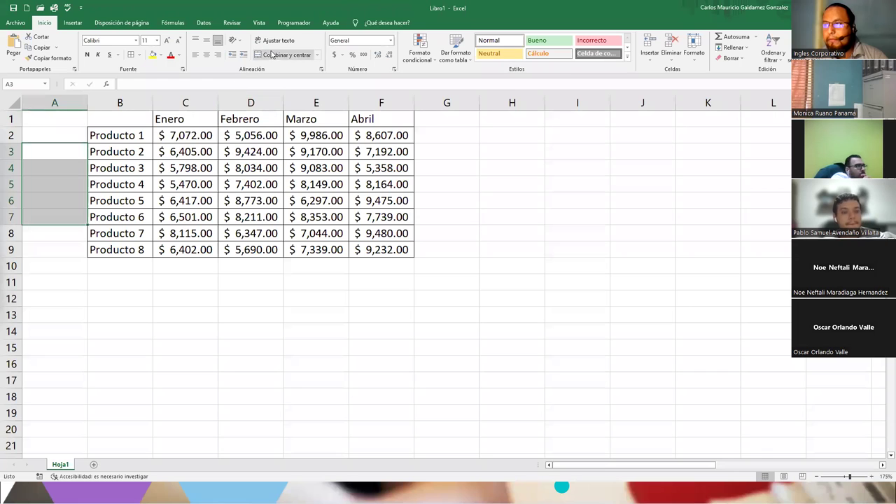
pyautogui.click(284, 55)
pyautogui.doubleClick(61, 202)
pyautogui.write('Forma Matr')
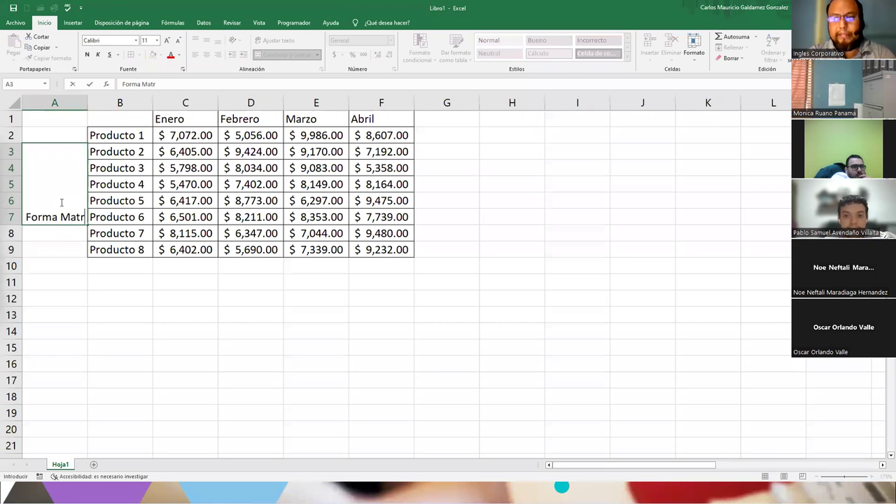
pyautogui.write('icial')
pyautogui.press('Return')
# Step: Rotate the "Forma Matricial" text upward in its merged cell
pyautogui.click(61, 202)
pyautogui.click(242, 42)
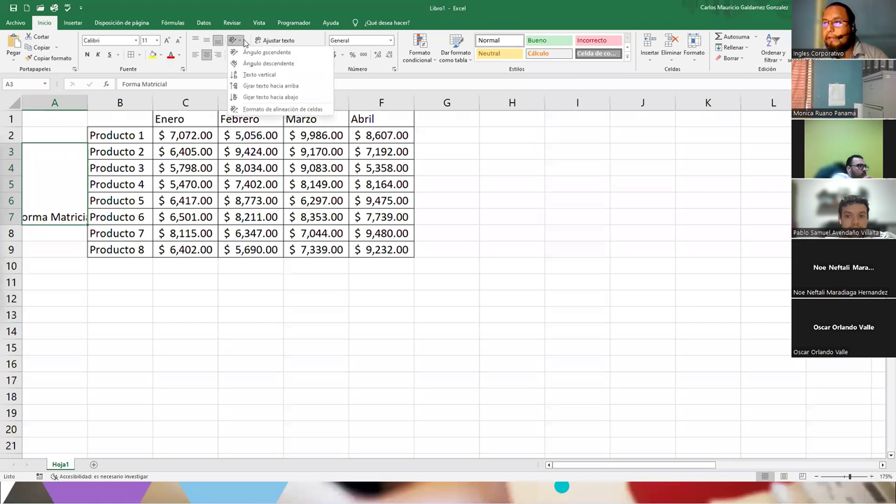
pyautogui.click(270, 86)
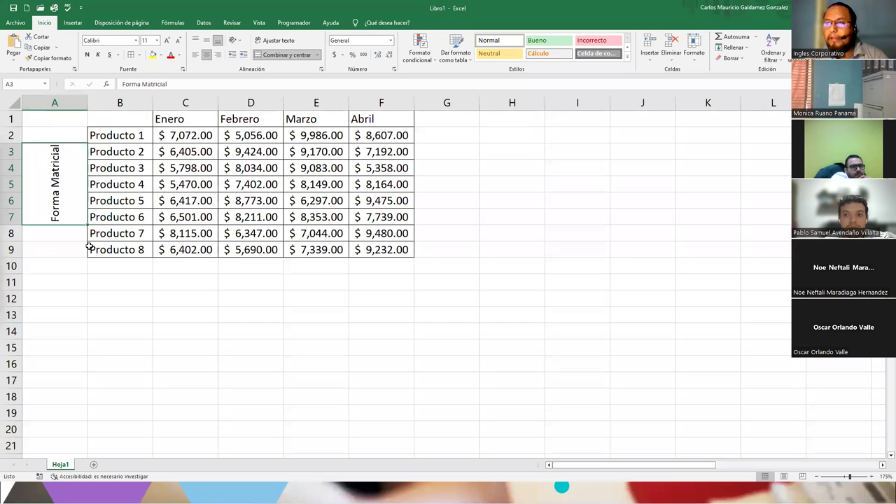
# Step: Enter the label "Producto 3 de Febrero" in C12
pyautogui.click(158, 319)
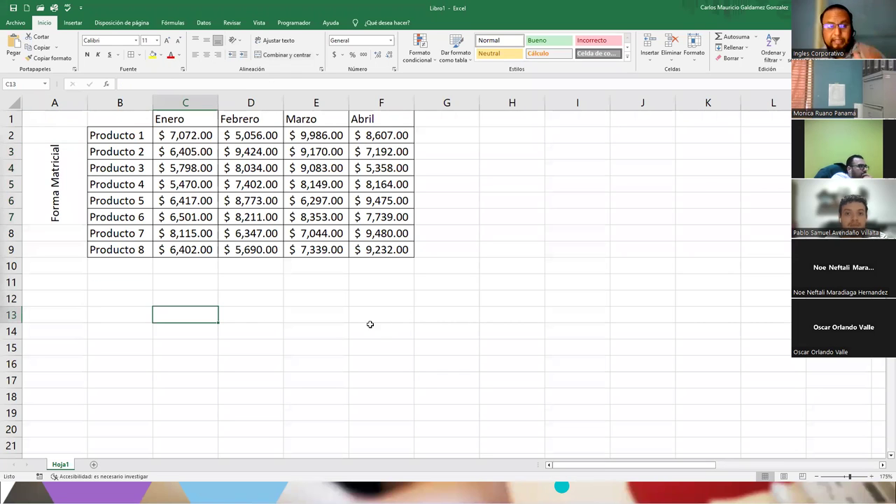
pyautogui.click(184, 294)
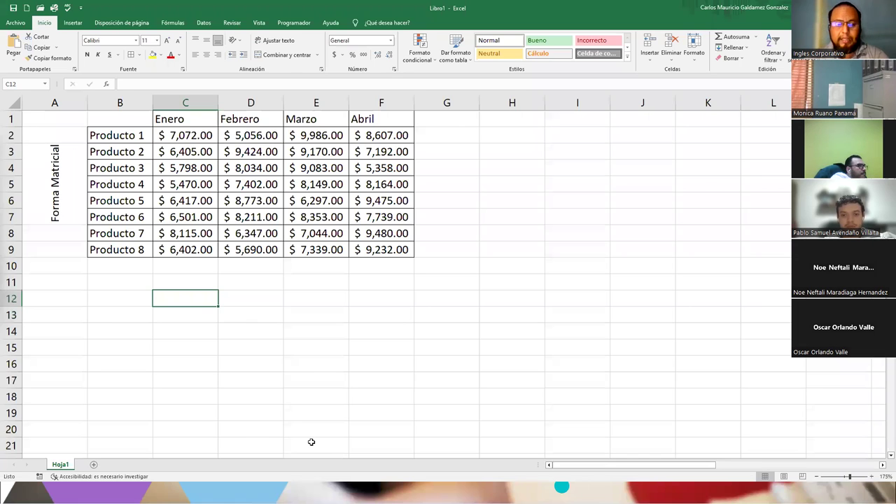
pyautogui.write('Producto 3 de Febrero')
pyautogui.press('Return')
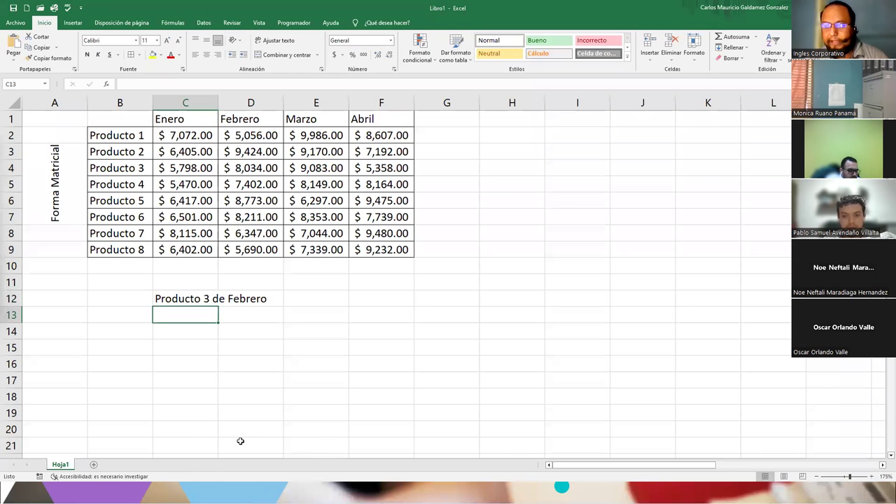
# Step: Start an INDICE formula in E12 and open the help article for the function
pyautogui.click(293, 298)
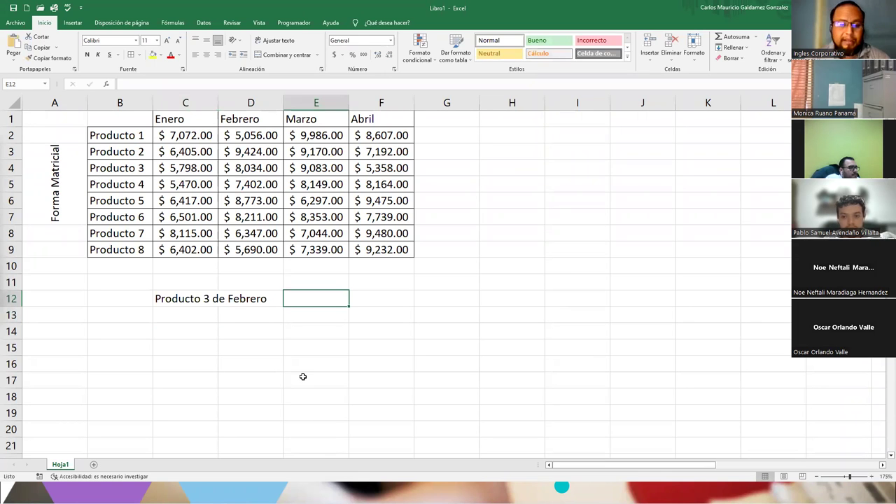
pyautogui.write('=')
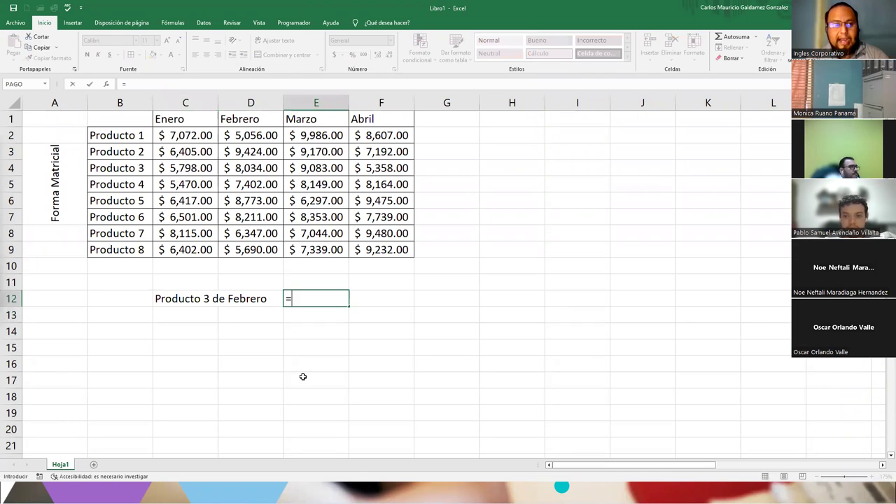
pyautogui.write('indi')
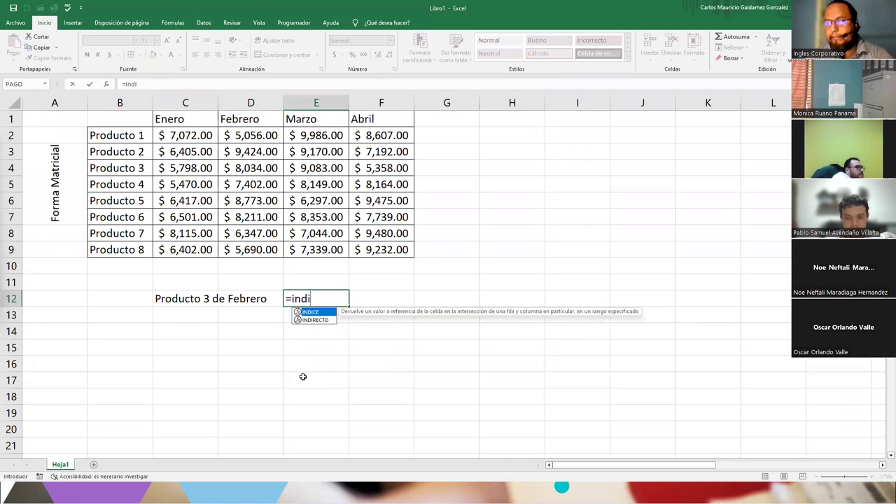
pyautogui.press('Tab')
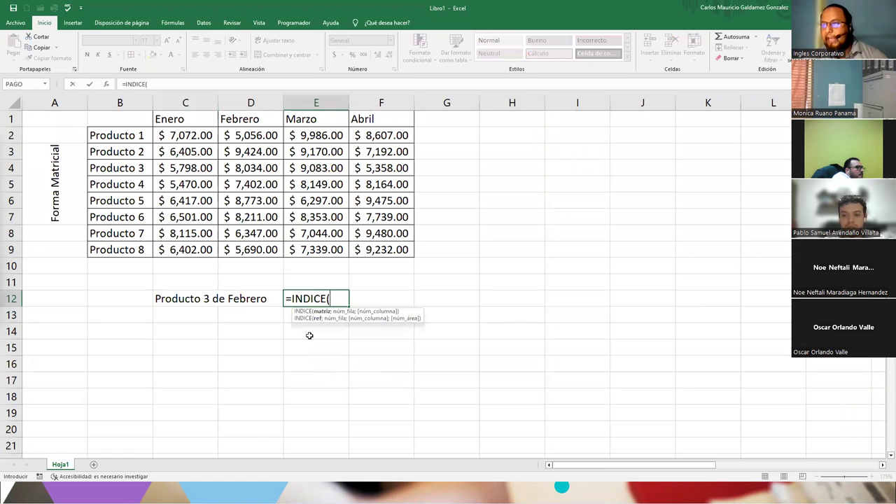
pyautogui.click(305, 313)
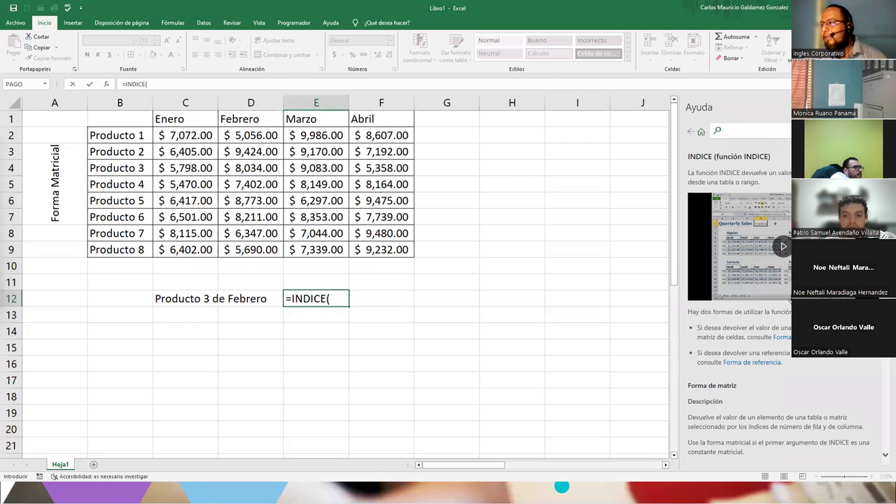
# Step: Review the matrix-form syntax and the examples in the INDICE help, and cancel the formula started in E12
pyautogui.scroll(-5, 763, 365)
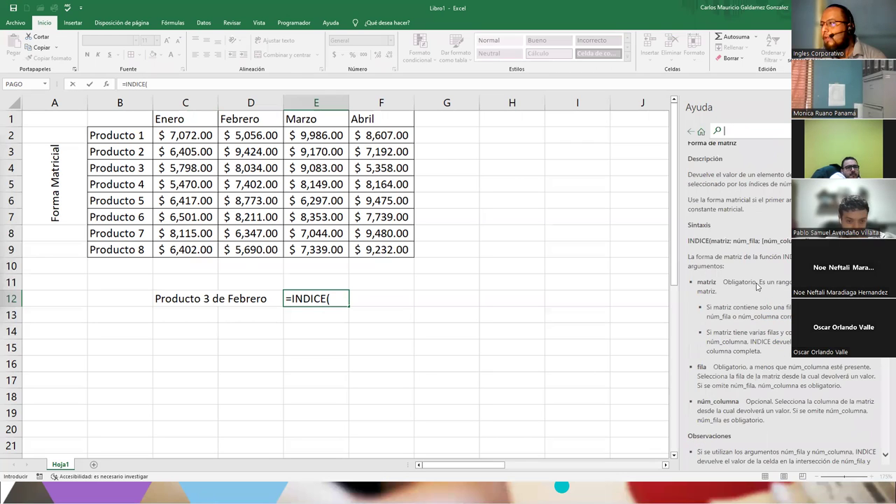
pyautogui.scroll(1, 762, 365)
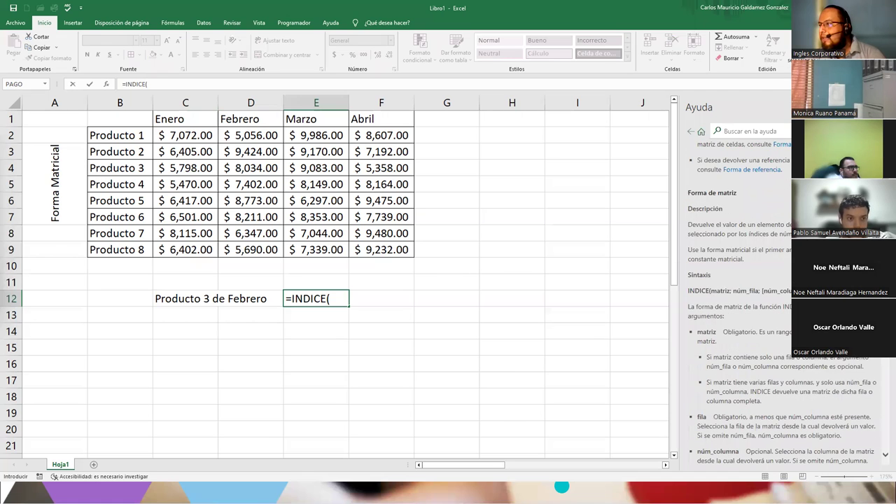
pyautogui.moveTo(711, 291); pyautogui.dragTo(794, 290)
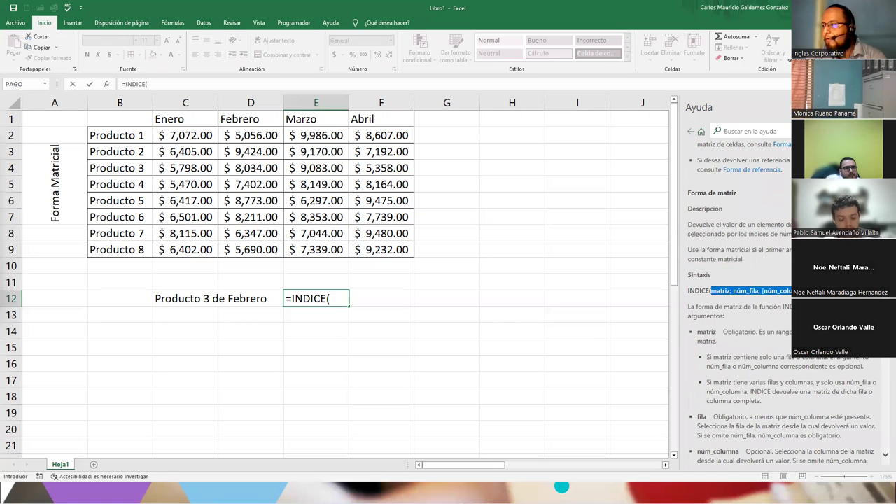
pyautogui.click(322, 298)
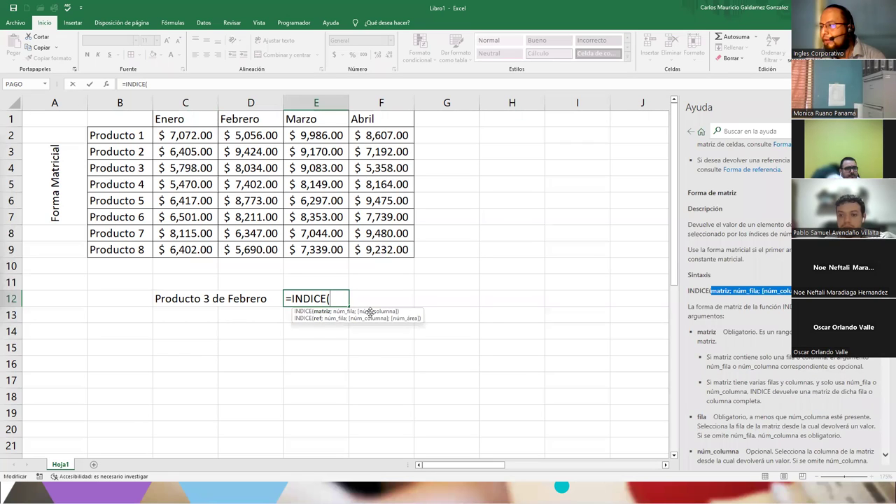
pyautogui.scroll(-10, 789, 356)
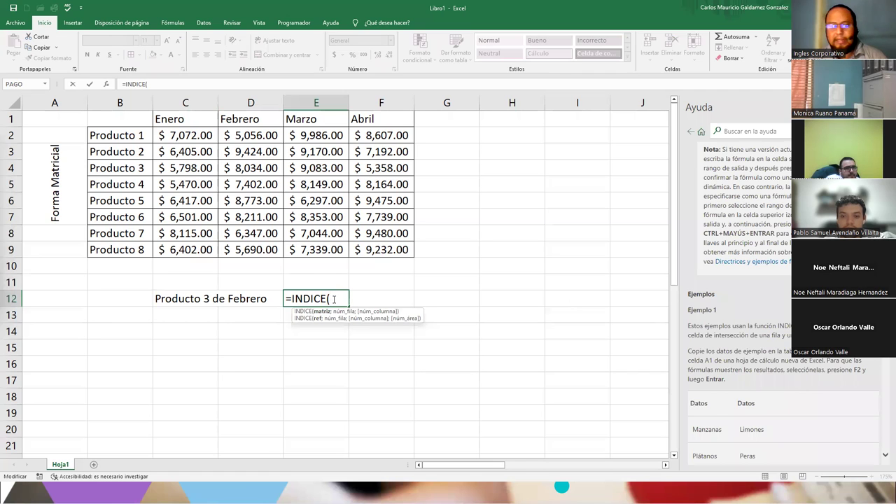
pyautogui.press('Escape')
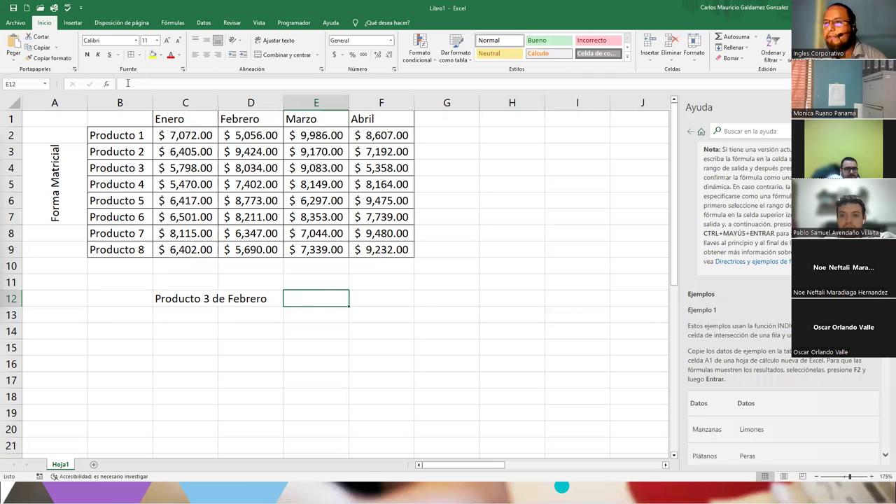
# Step: Start an INDICE formula in E12 through the function search, choosing the matriz;núm_fila;núm_columna argument form
pyautogui.click(105, 84)
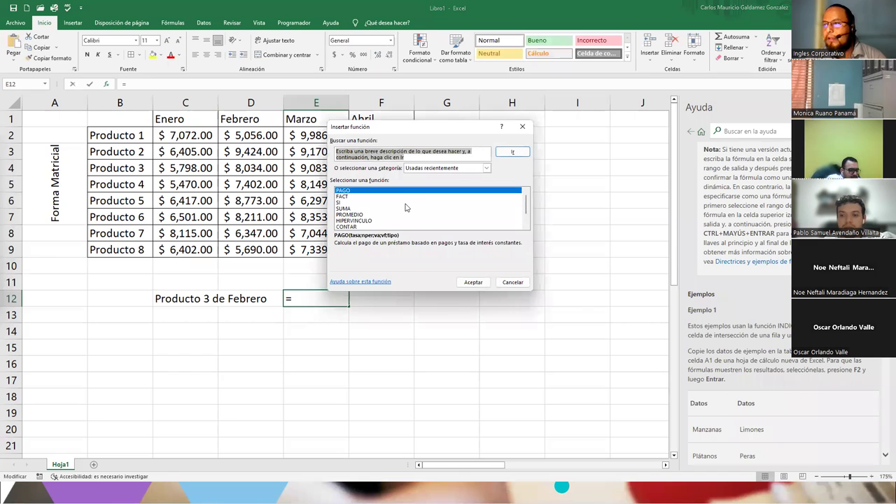
pyautogui.write('indi')
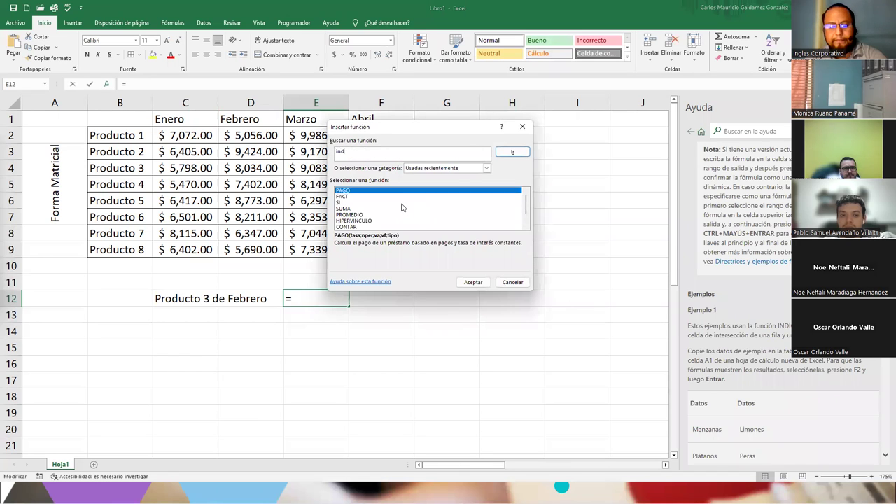
pyautogui.write(' e')
pyautogui.press('BackSpace')
pyautogui.press('BackSpace')
pyautogui.write('ce')
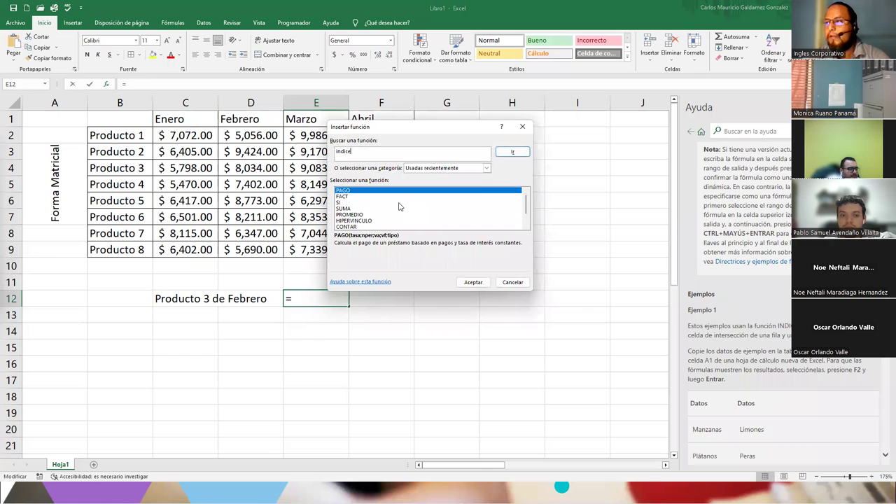
pyautogui.click(499, 153)
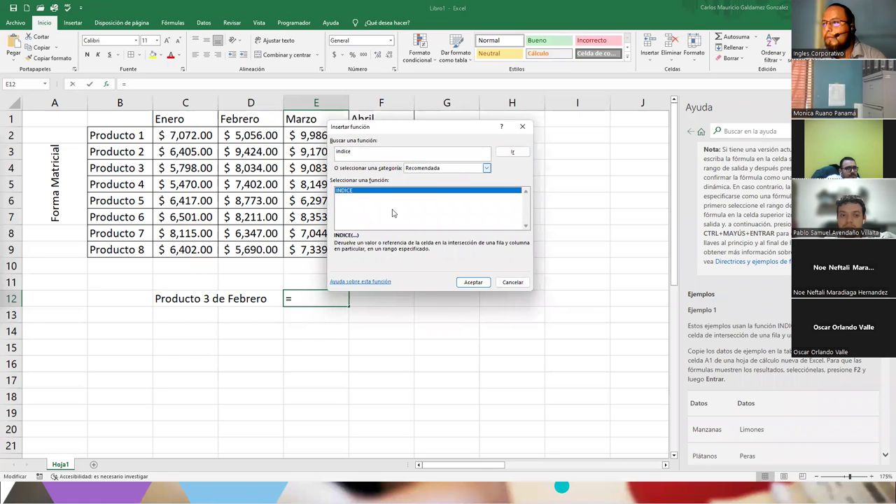
pyautogui.click(474, 282)
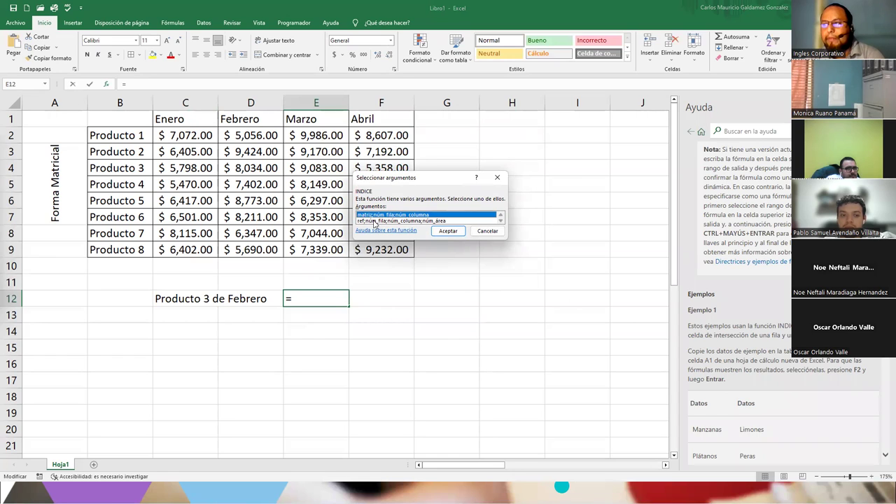
pyautogui.click(446, 231)
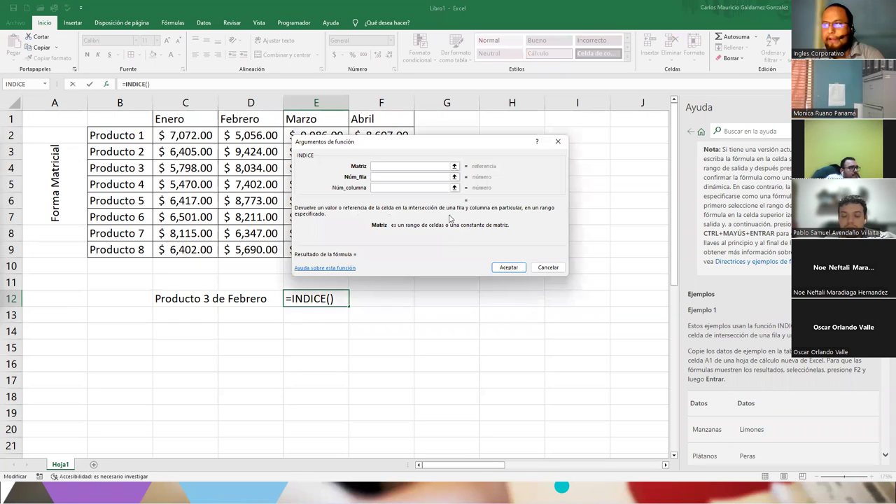
# Step: Set the INDICE arguments to Matriz C2:F9, Núm_fila 3 and Núm_columna 2, and accept the formula
pyautogui.moveTo(448, 149); pyautogui.dragTo(604, 158)
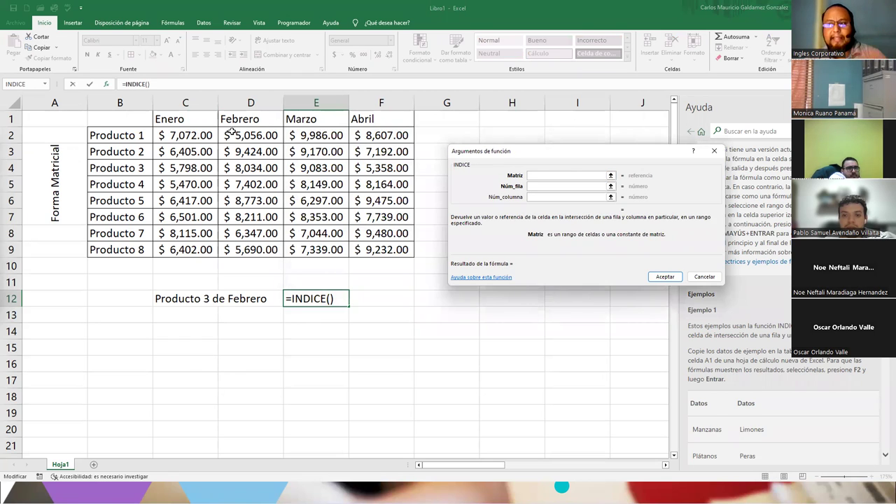
pyautogui.moveTo(189, 139); pyautogui.dragTo(379, 251)
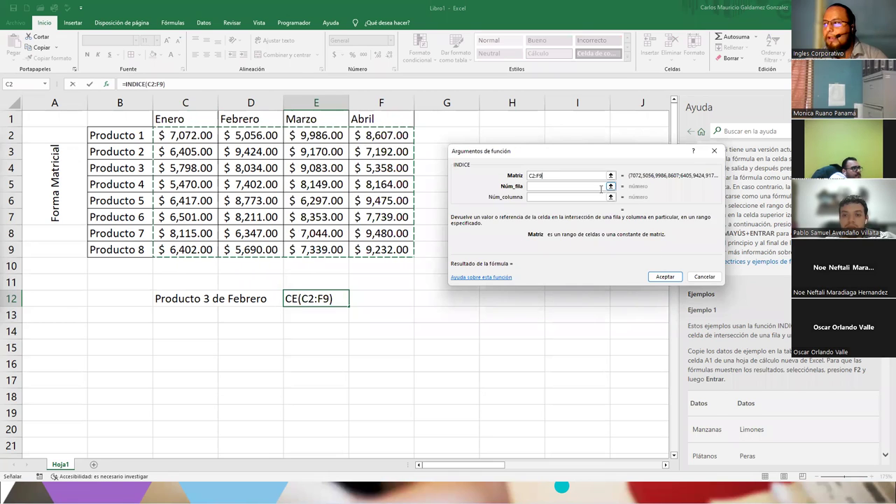
pyautogui.click(553, 189)
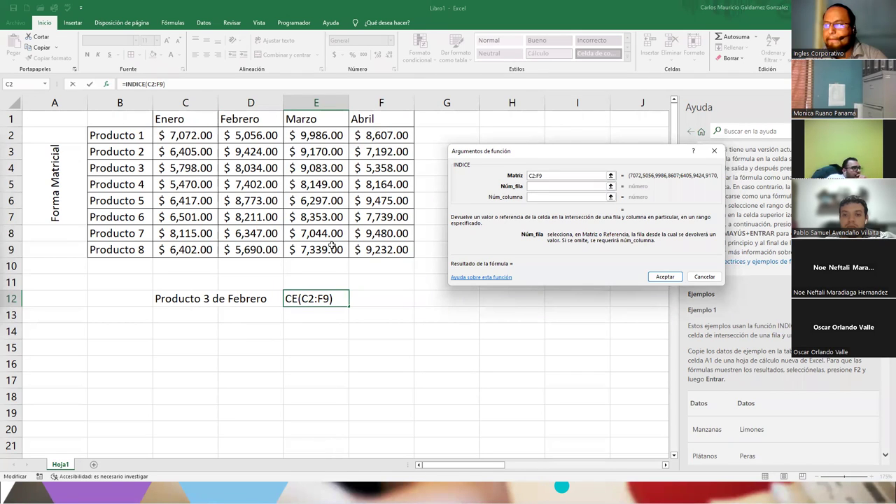
pyautogui.write('3')
pyautogui.click(537, 197)
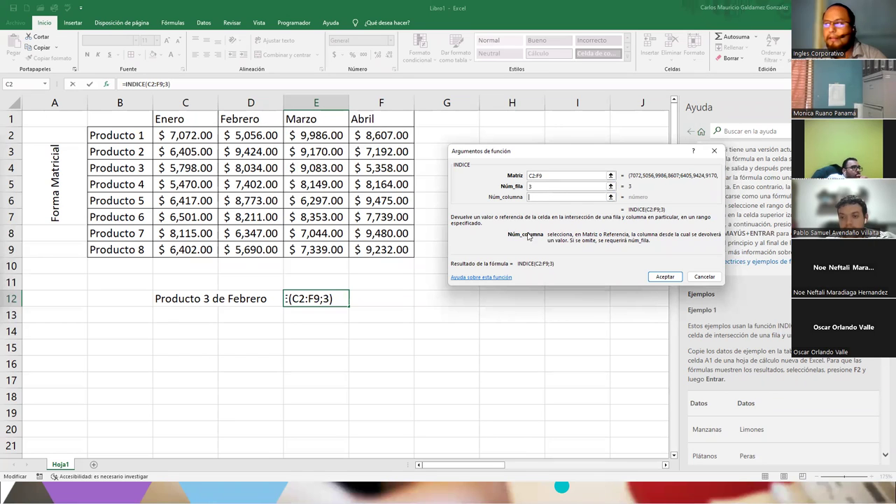
pyautogui.write('2')
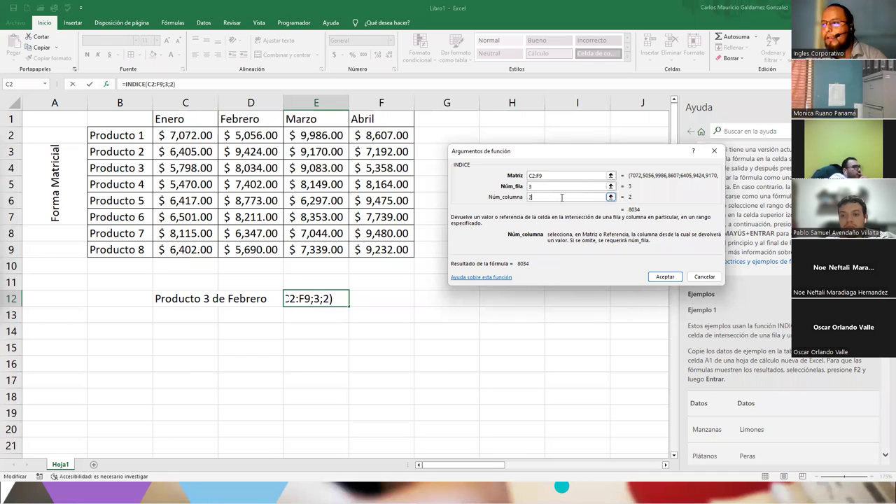
pyautogui.click(657, 274)
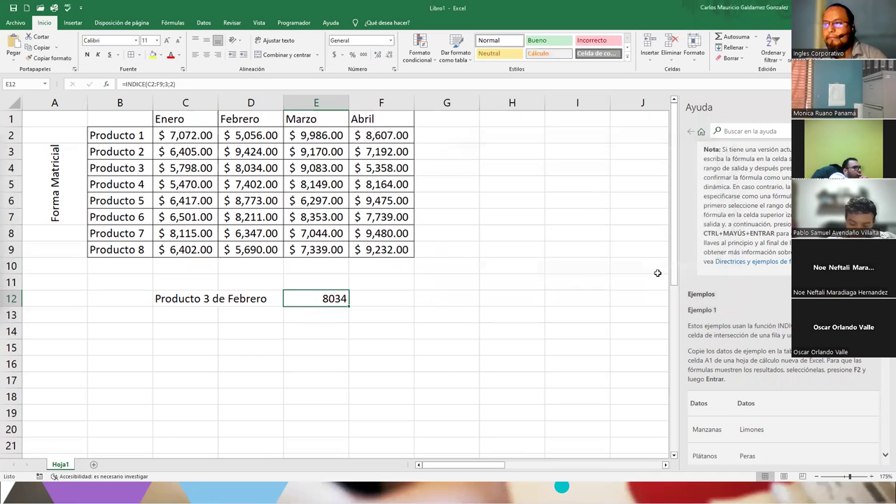
# Step: Apply the accounting number format with the $ symbol to E12 and check the cell's formula
pyautogui.click(333, 54)
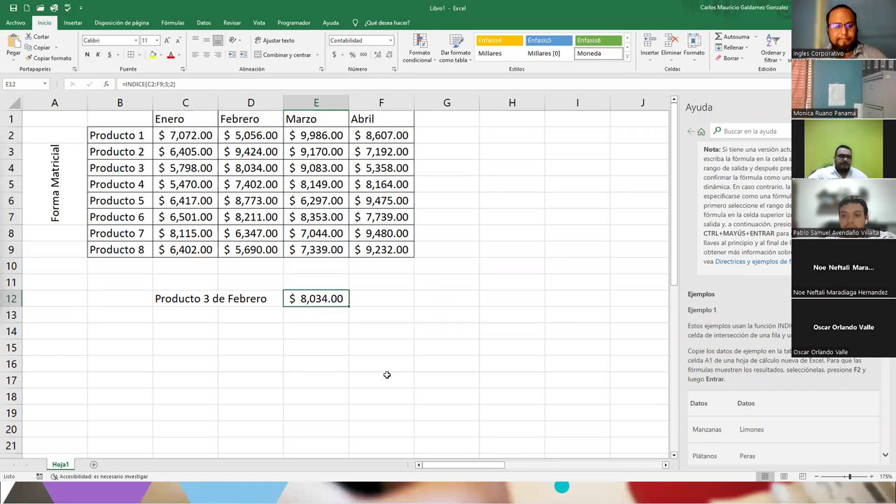
pyautogui.press('F2')
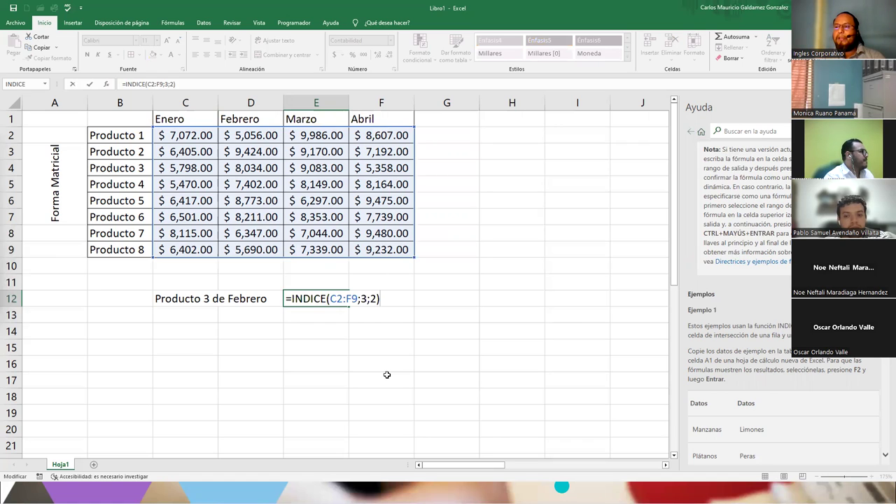
pyautogui.press('Return')
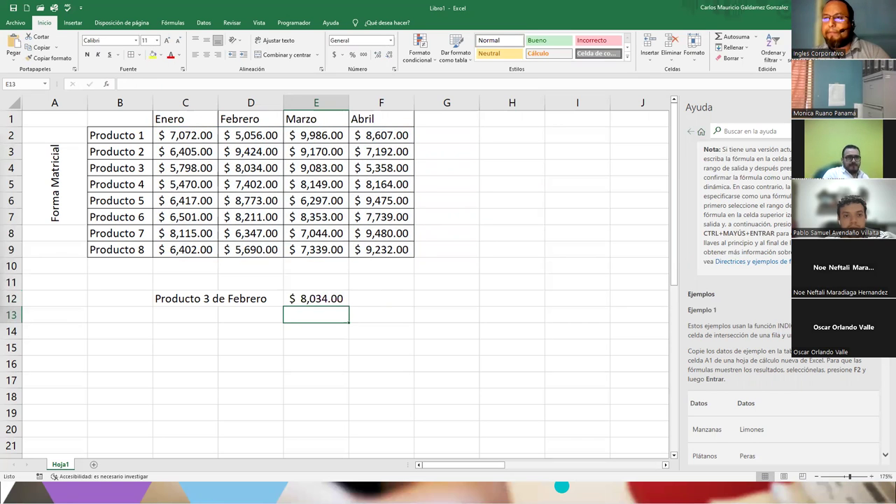
# Step: Copy the matrix-form table with its label, A1:F9, and paste the copy starting at A16
pyautogui.moveTo(44, 115); pyautogui.dragTo(386, 252)
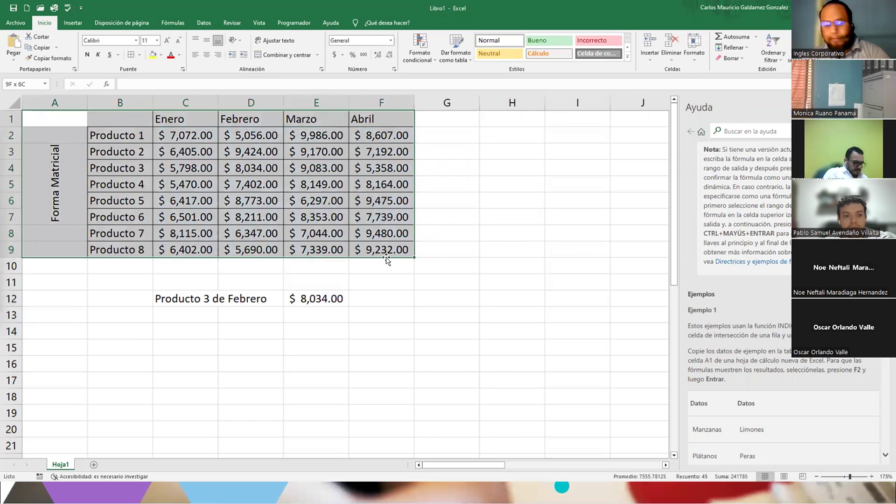
pyautogui.hotkey('ctrl', 'c')
pyautogui.click(51, 364)
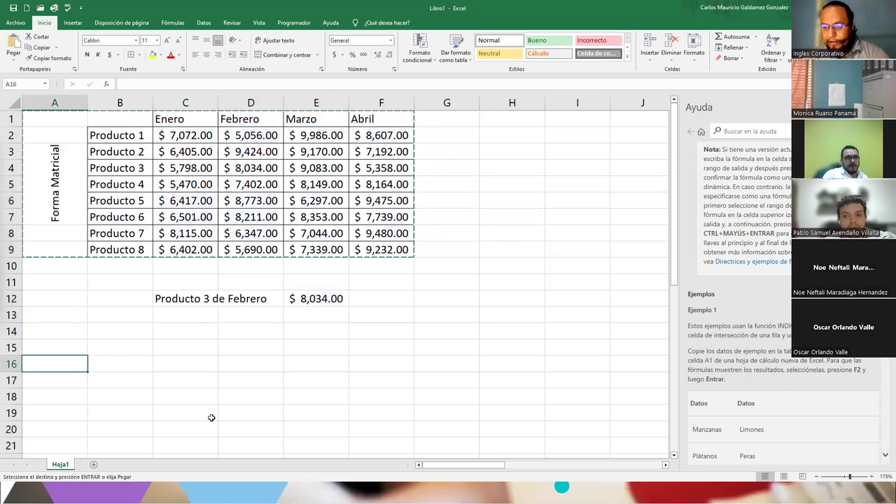
pyautogui.hotkey('ctrl', 'v')
# Step: Change the copied table's merged label in A18 to "Forma Referencial"
pyautogui.press('Down')
pyautogui.press('Down')
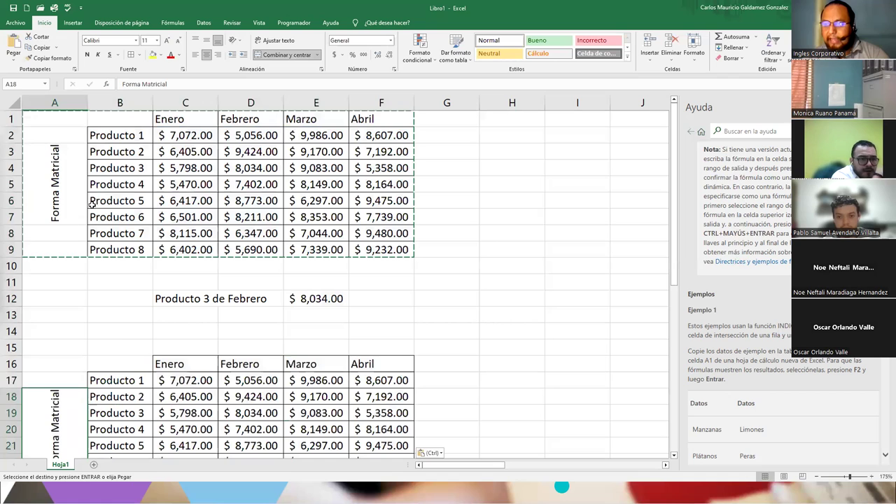
pyautogui.doubleClick(149, 87)
pyautogui.write('rma')
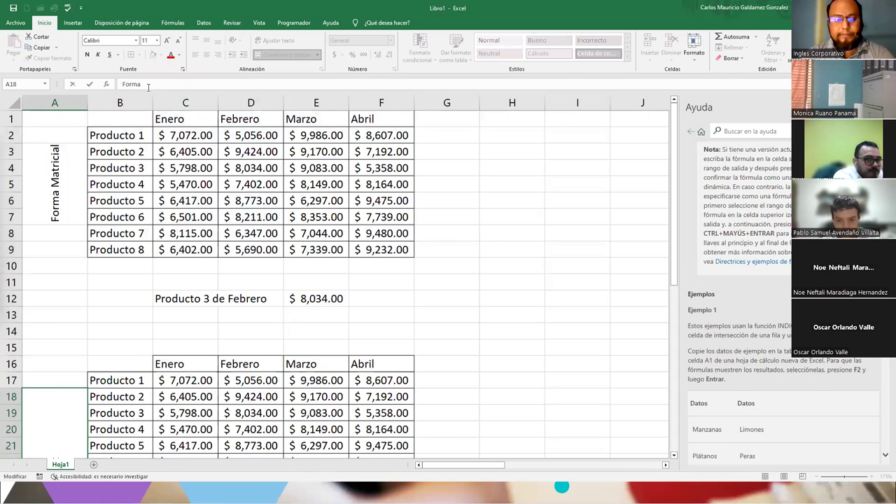
pyautogui.write(' Referencial')
pyautogui.press('Return')
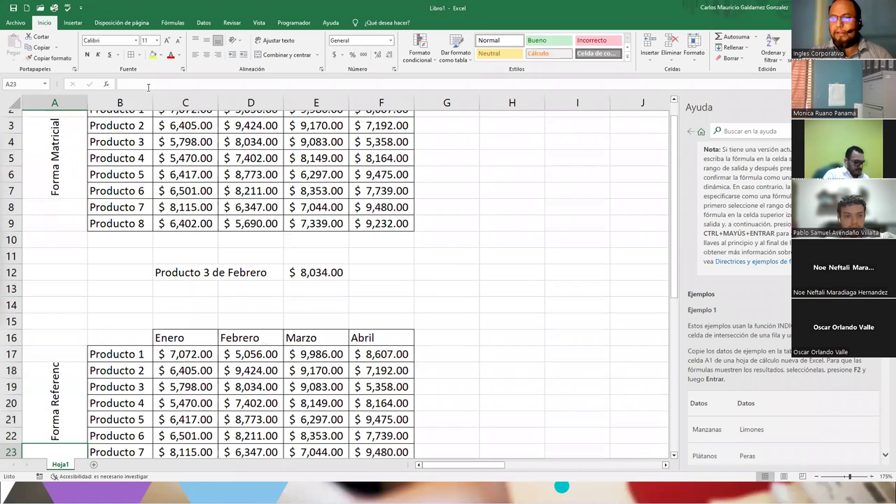
# Step: Check the reference-form syntax in the INDICE help and move the Producto 5 to Producto 8 rows of the copied table to B23:F26
pyautogui.click(675, 456)
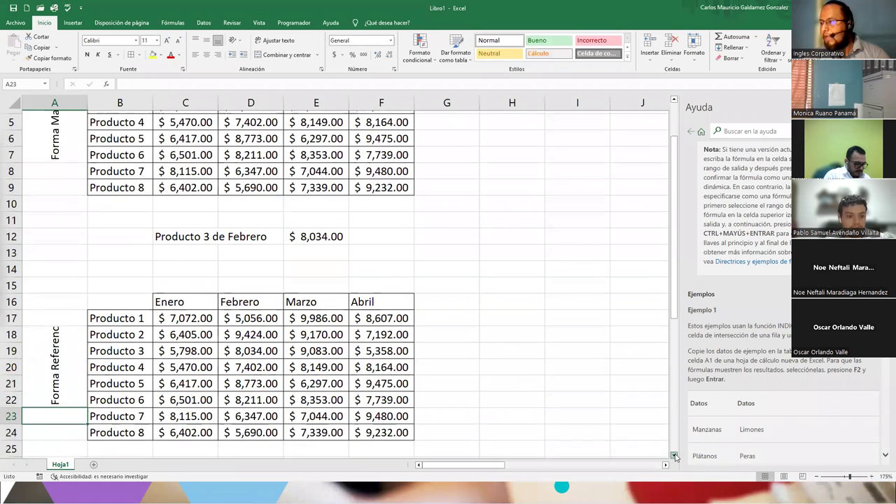
pyautogui.click(674, 455)
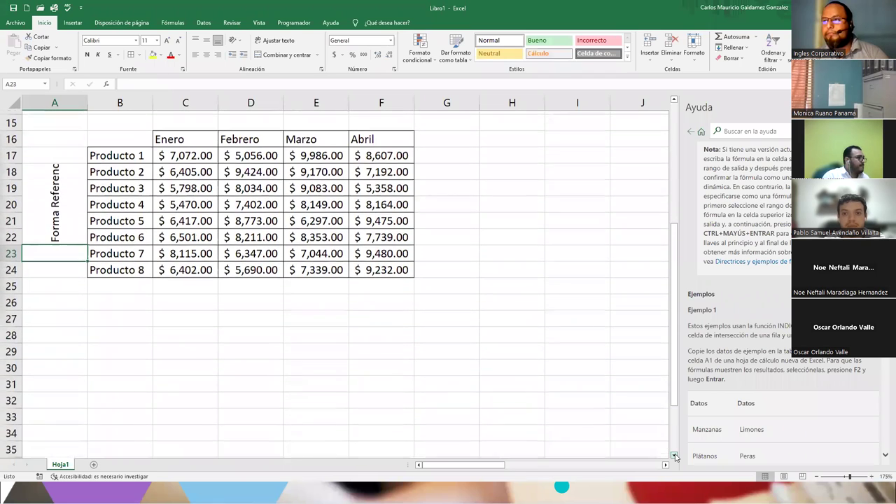
pyautogui.scroll(-10, 783, 301)
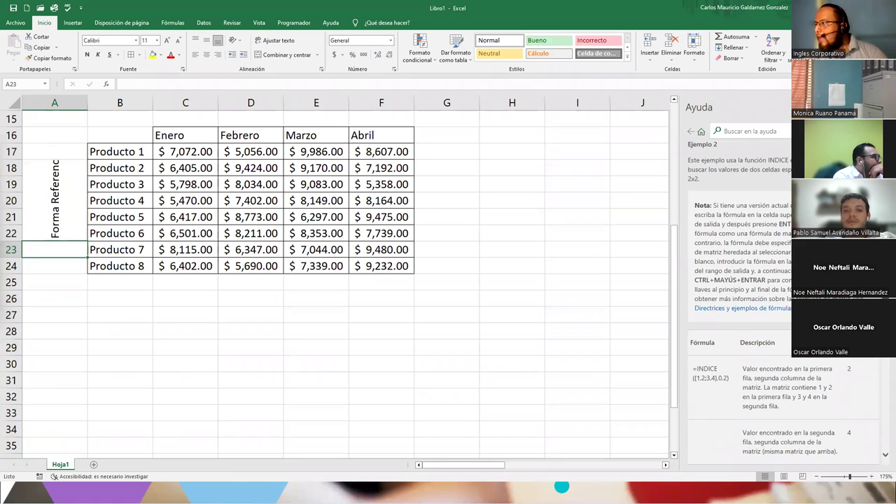
pyautogui.scroll(-4, 735, 294)
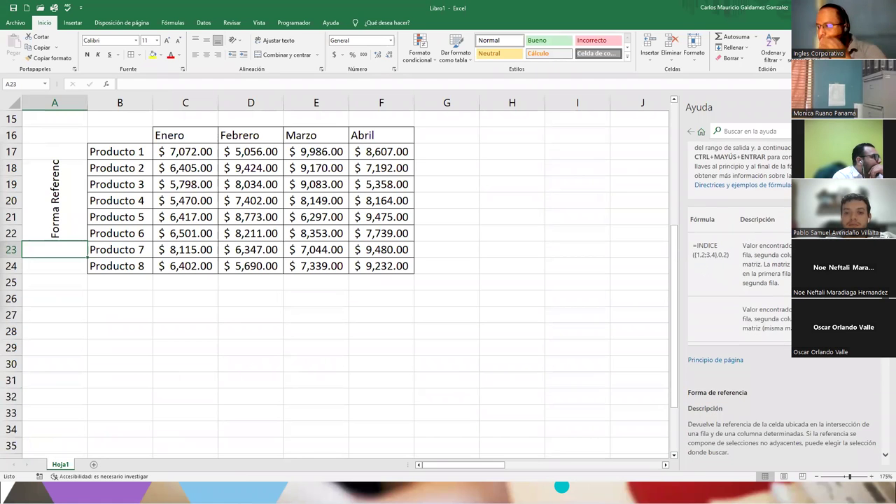
pyautogui.scroll(-4, 718, 238)
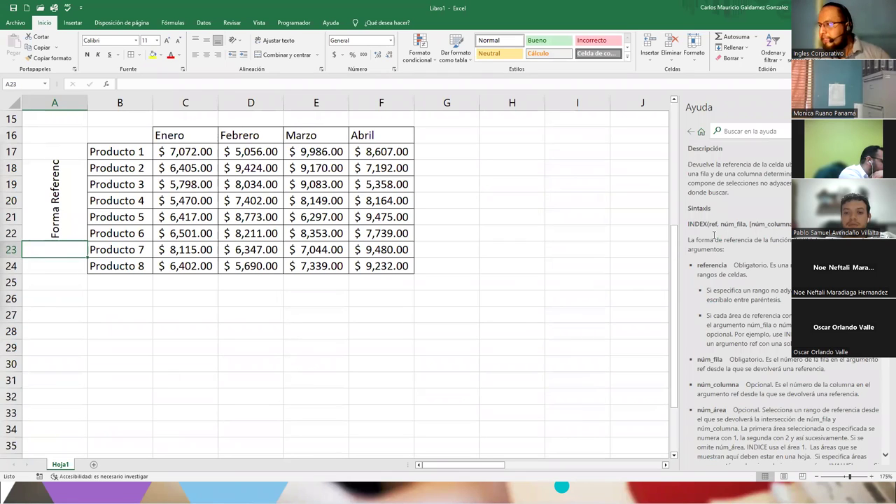
pyautogui.click(128, 202)
pyautogui.moveTo(129, 218); pyautogui.dragTo(389, 298)
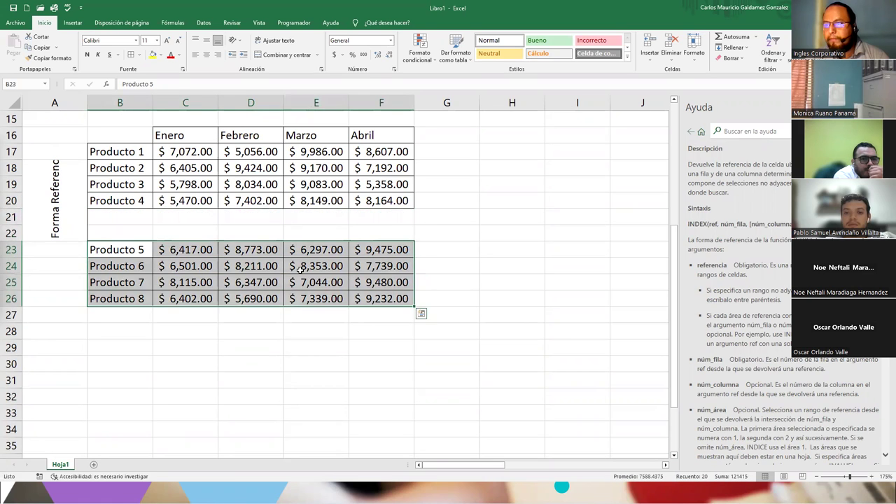
# Step: Move the whole split table, B16:F26, one column to the right so it starts at C16
pyautogui.moveTo(118, 134); pyautogui.dragTo(378, 299)
pyautogui.click(377, 308)
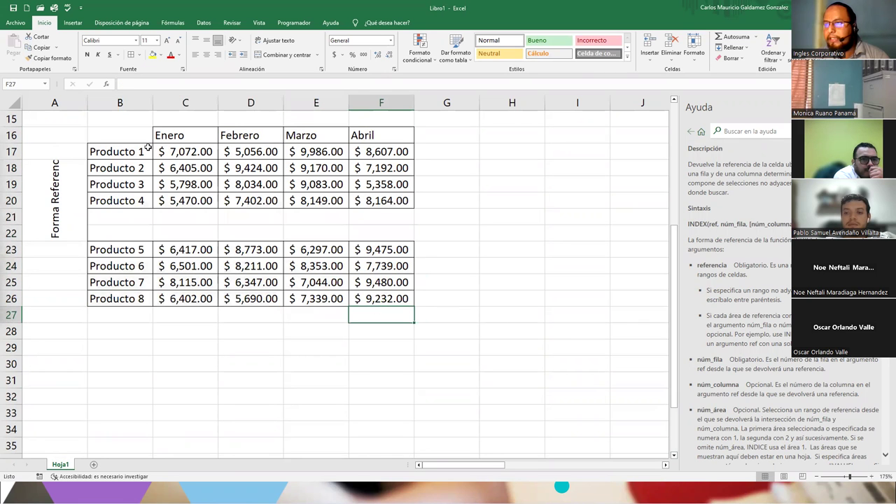
pyautogui.moveTo(126, 133); pyautogui.dragTo(429, 308)
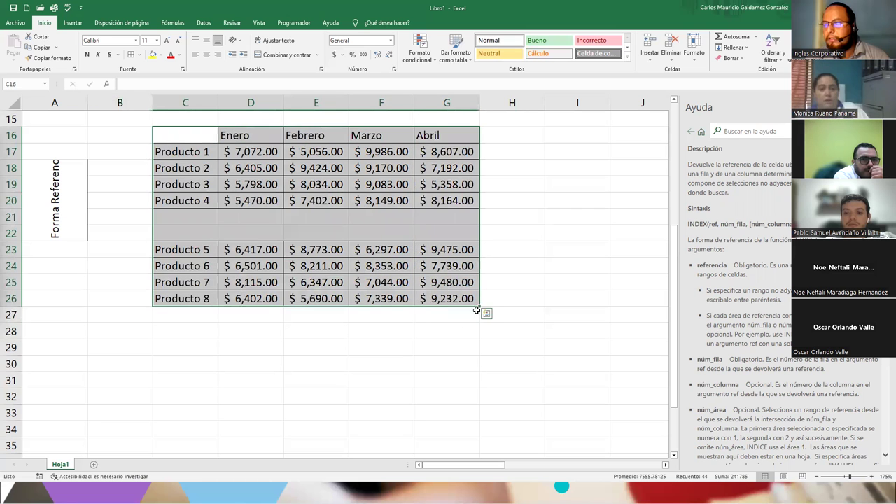
# Step: Delete the picture of the example INDICE worksheet around columns T to AA and return to cell A1
pyautogui.scroll(5, 648, 336)
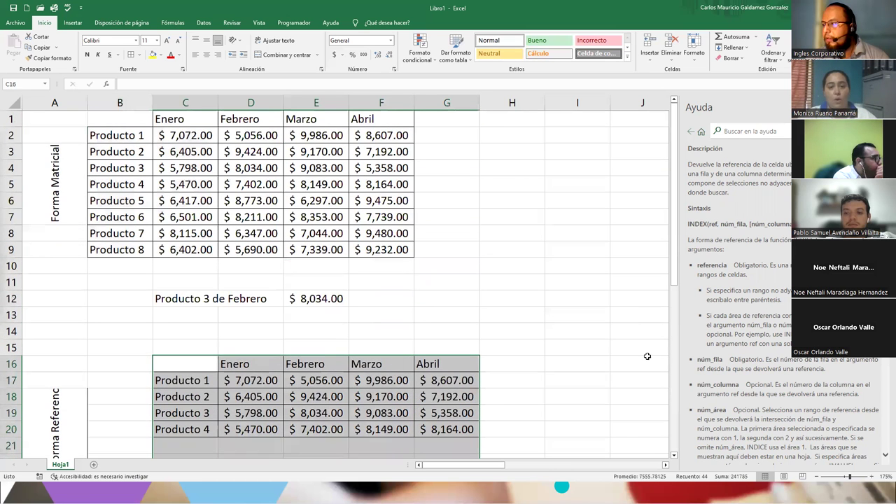
pyautogui.click(660, 465)
pyautogui.click(367, 223)
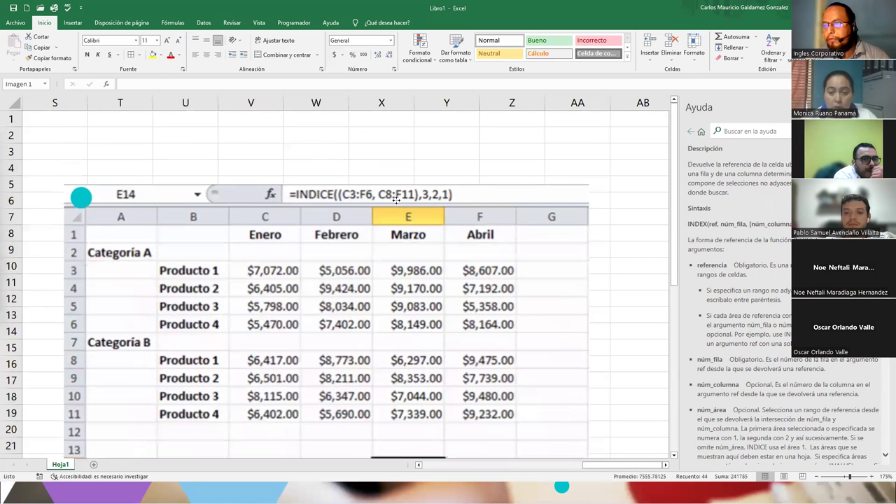
pyautogui.press('Delete')
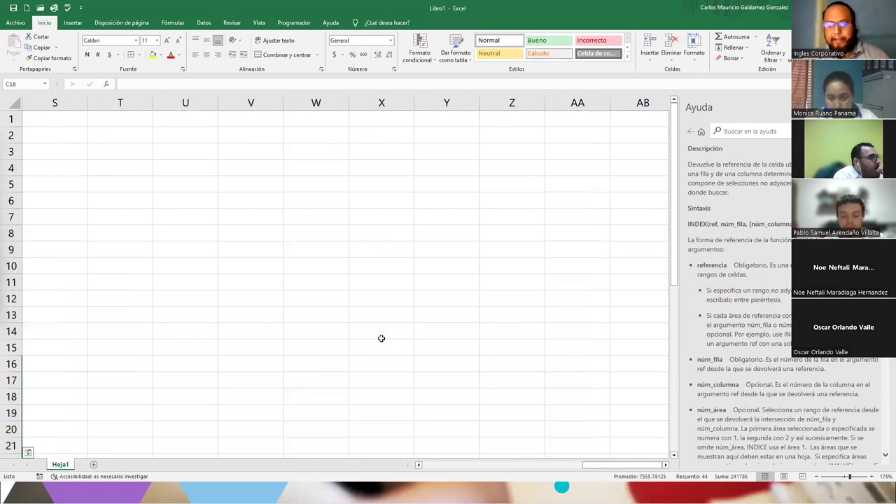
pyautogui.hotkey('ctrl', 'Home')
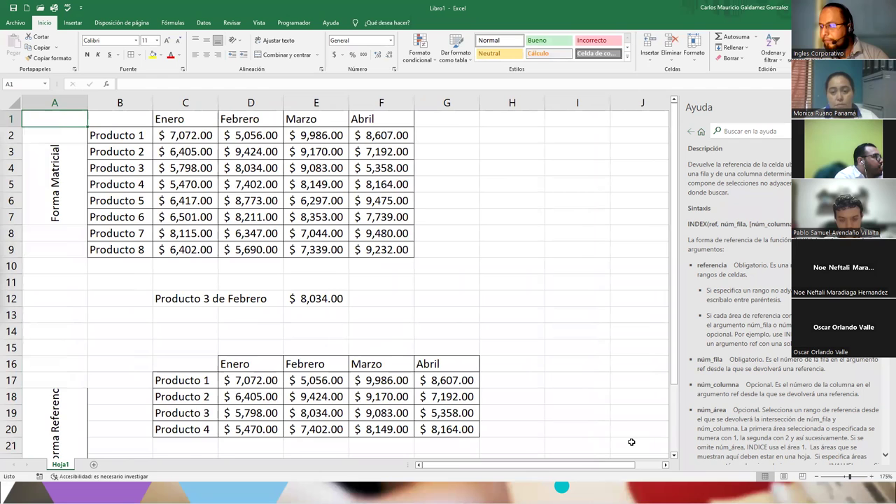
# Step: Enter the label "Categoria A" in B17, beside Producto 1 of the split table
pyautogui.click(673, 455)
pyautogui.scroll(-3, 673, 456)
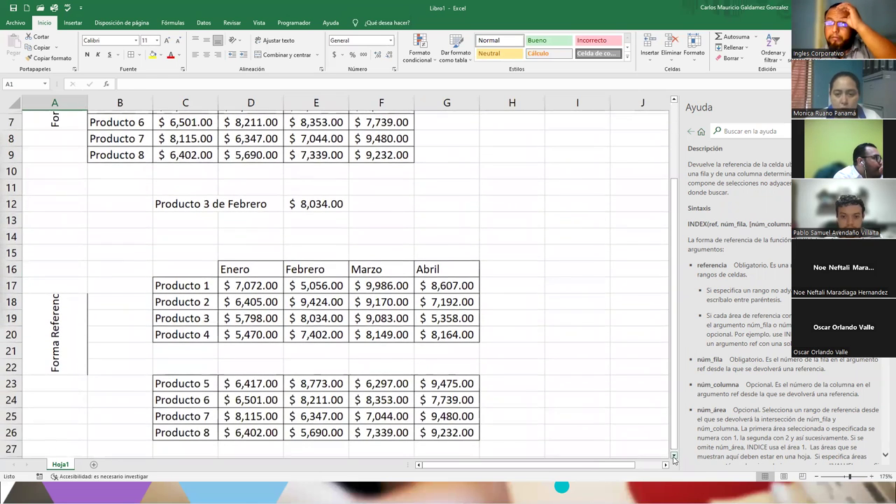
pyautogui.click(102, 251)
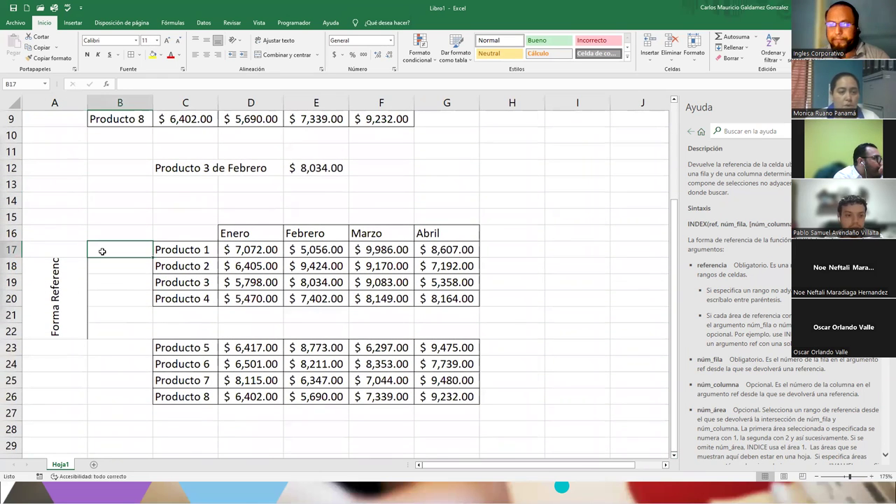
pyautogui.write('Categoria A')
pyautogui.press('Return')
pyautogui.press('Return')
pyautogui.press('Return')
pyautogui.press('Return')
pyautogui.press('Return')
pyautogui.press('Return')
pyautogui.press('Return')
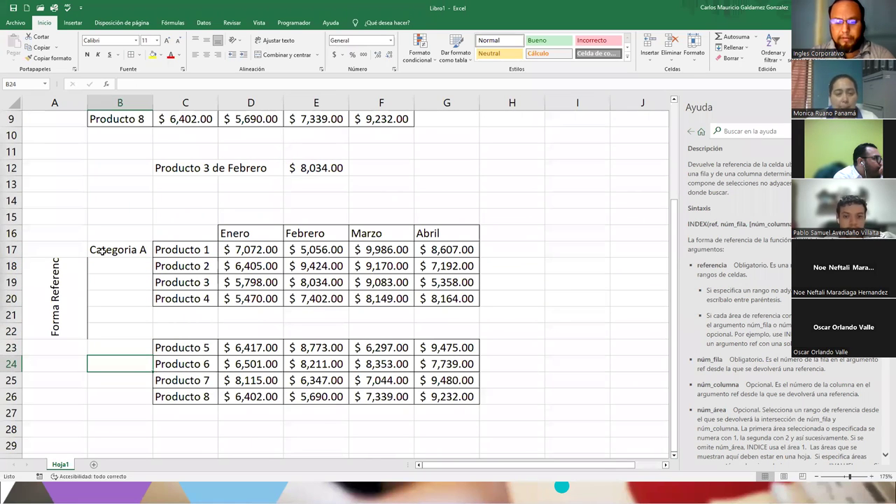
# Step: Enter the label "Categoria B" in B23, beside Producto 5 of the split table
pyautogui.press('Up')
pyautogui.write('Categoria B')
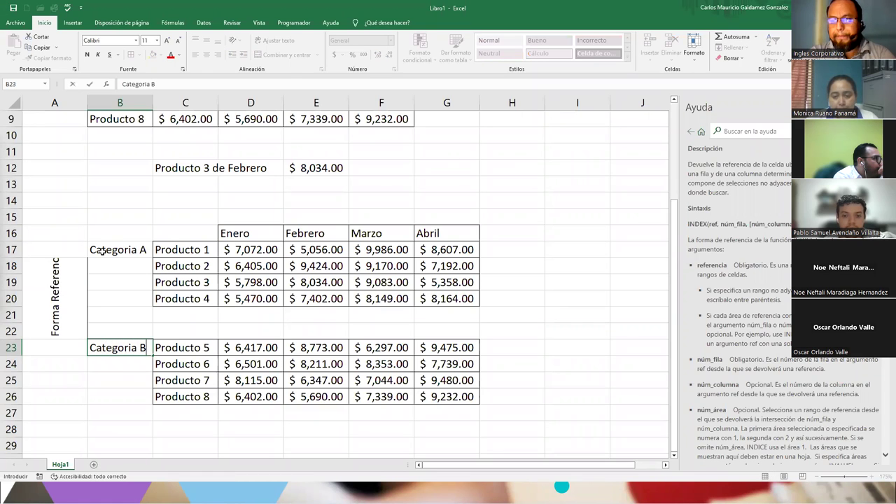
pyautogui.press('Return')
# Step: Wrap the text of the merged "Forma Referencial" label in A18:A22 and align it to the vertical middle
pyautogui.click(13, 338)
pyautogui.click(48, 252)
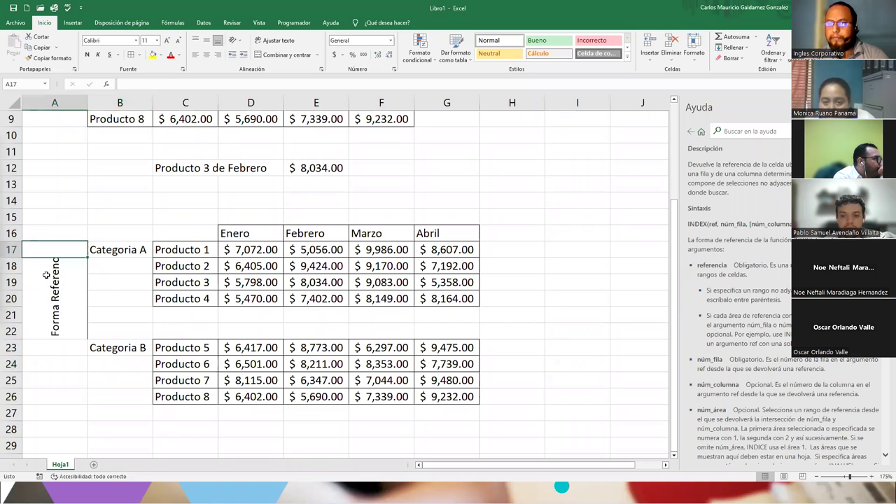
pyautogui.click(47, 272)
pyautogui.click(289, 40)
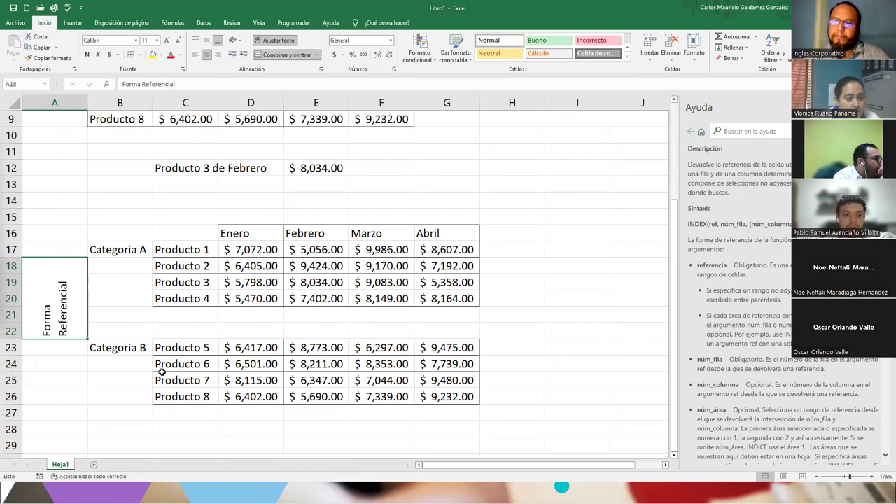
pyautogui.click(209, 41)
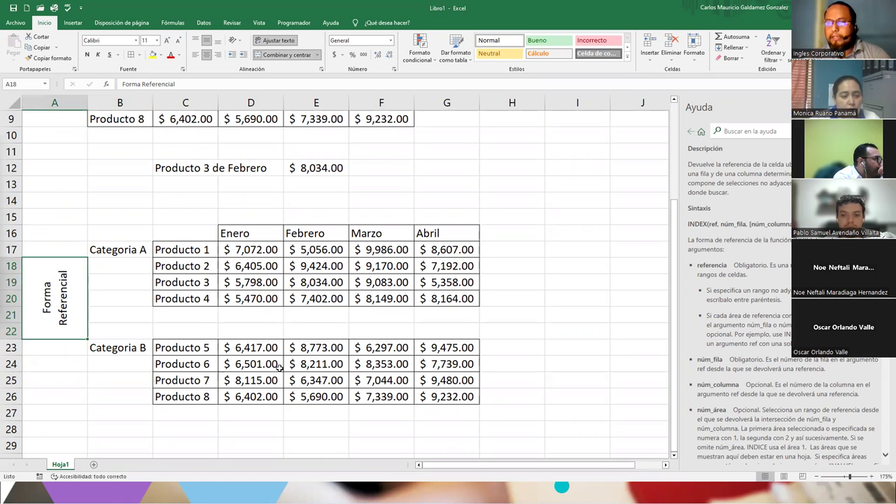
# Step: Copy the names Producto 1 to Producto 4 from C17:C20 over the Categoria B product names in C23:C26
pyautogui.moveTo(191, 252); pyautogui.dragTo(189, 298)
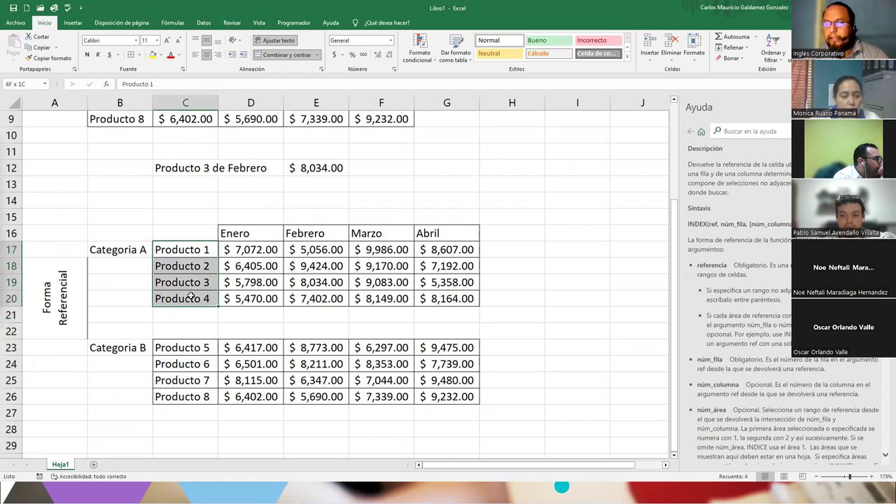
pyautogui.hotkey('ctrl', 'c')
pyautogui.moveTo(188, 347); pyautogui.dragTo(186, 396)
pyautogui.hotkey('ctrl', 'v')
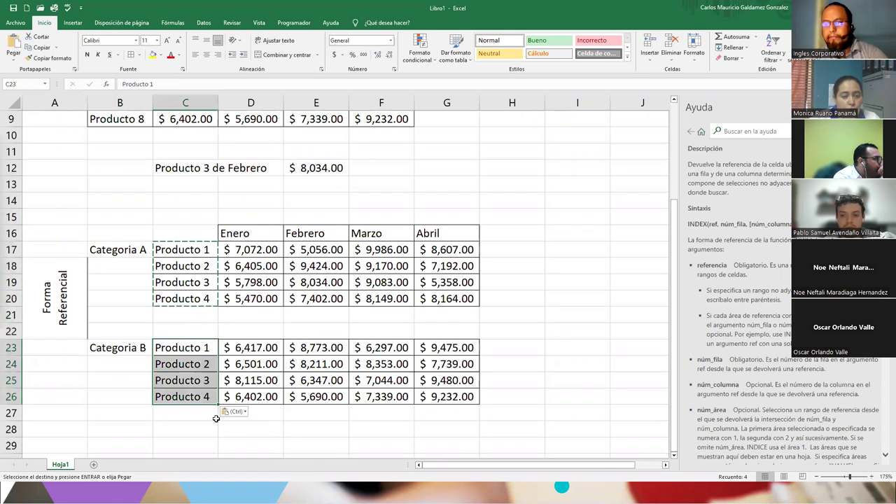
pyautogui.click(247, 380)
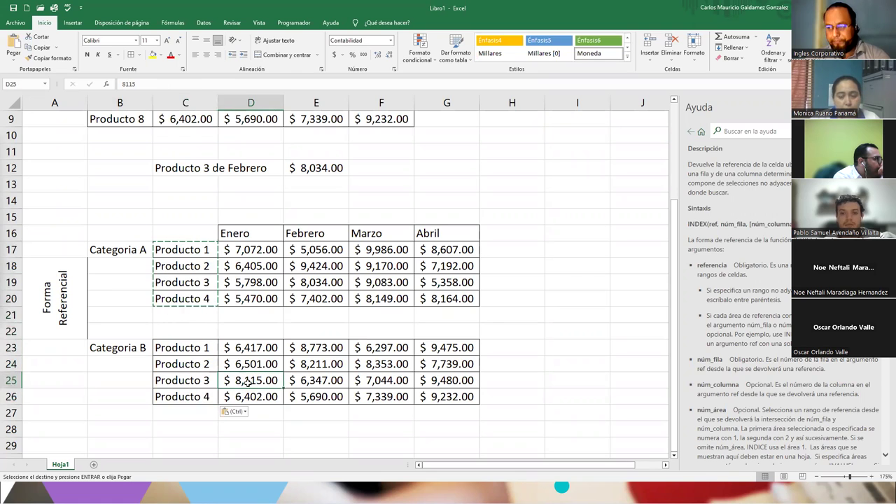
pyautogui.click(674, 455)
pyautogui.scroll(-4, 676, 460)
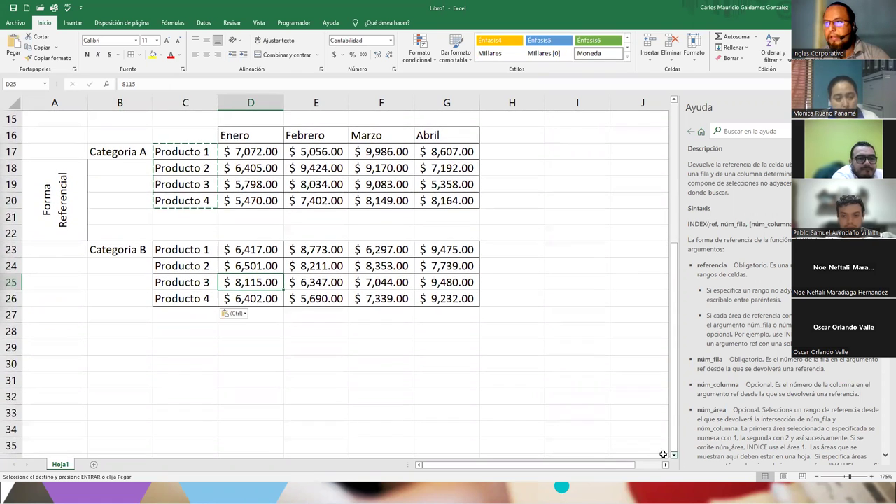
pyautogui.press('Escape')
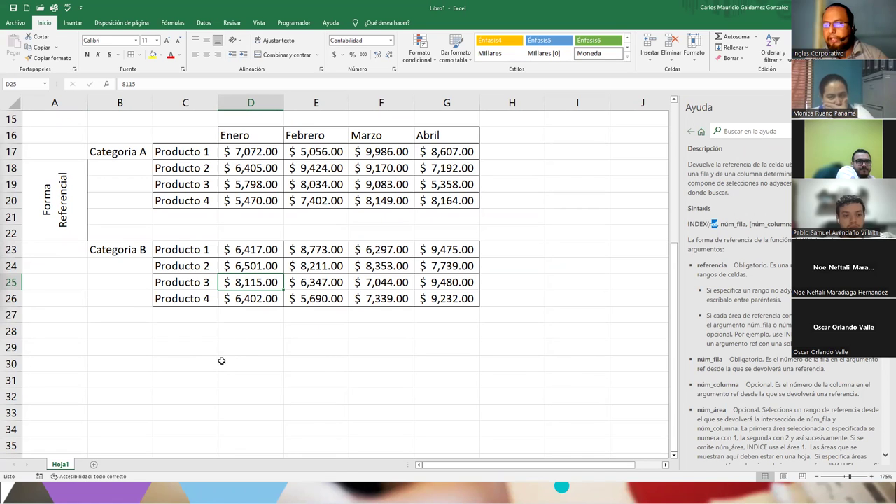
# Step: Enter the labels "Categoria", "Marzo" and "Producto 4" in C29, C30 and C31 below the split table
pyautogui.click(237, 351)
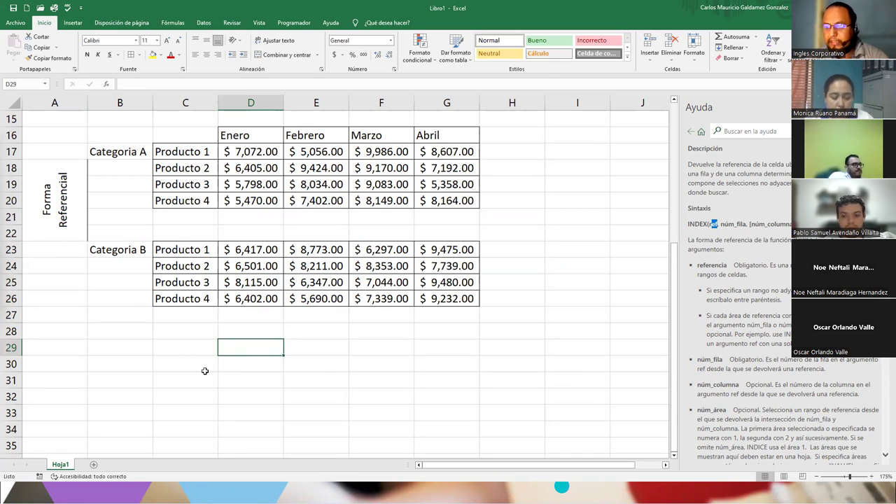
pyautogui.click(186, 347)
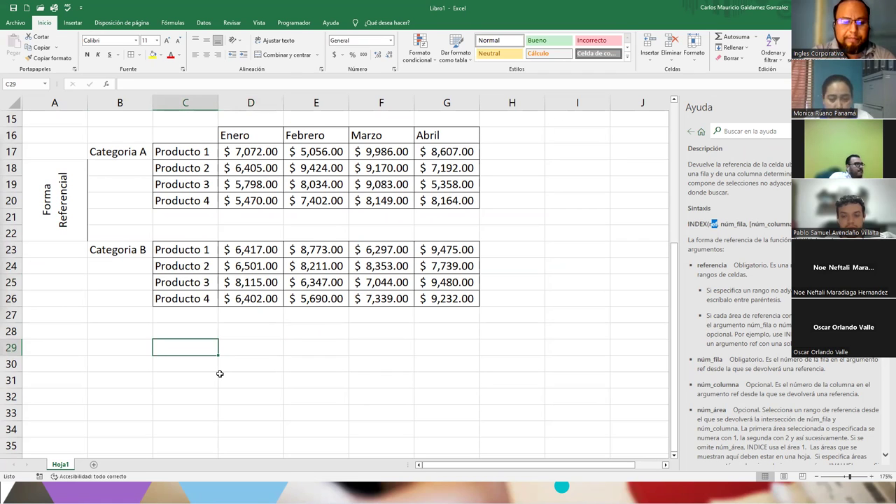
pyautogui.write('Cate')
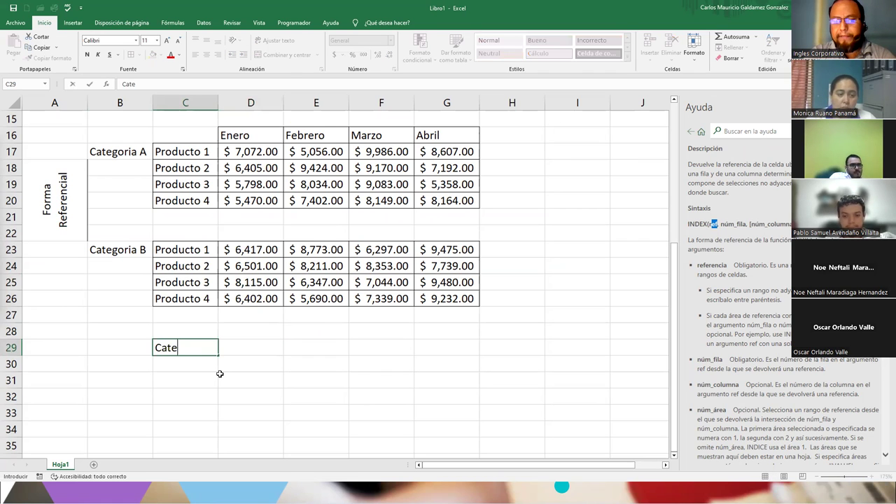
pyautogui.write('goria')
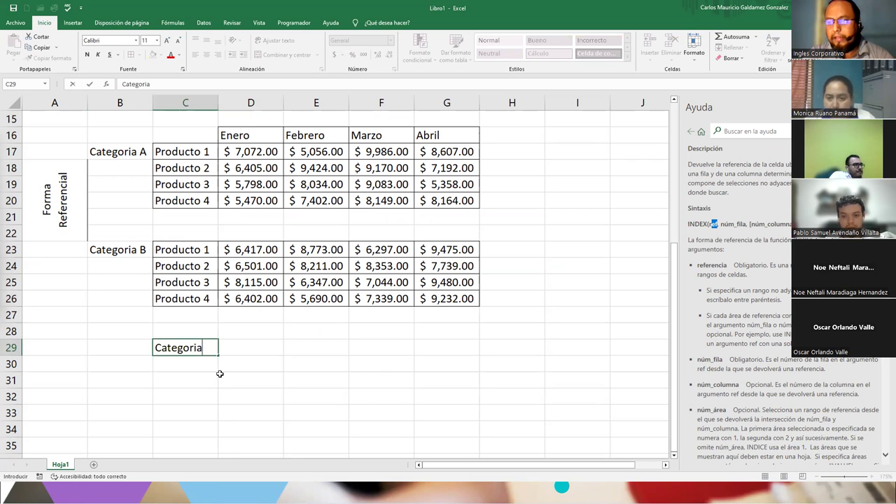
pyautogui.press('Return')
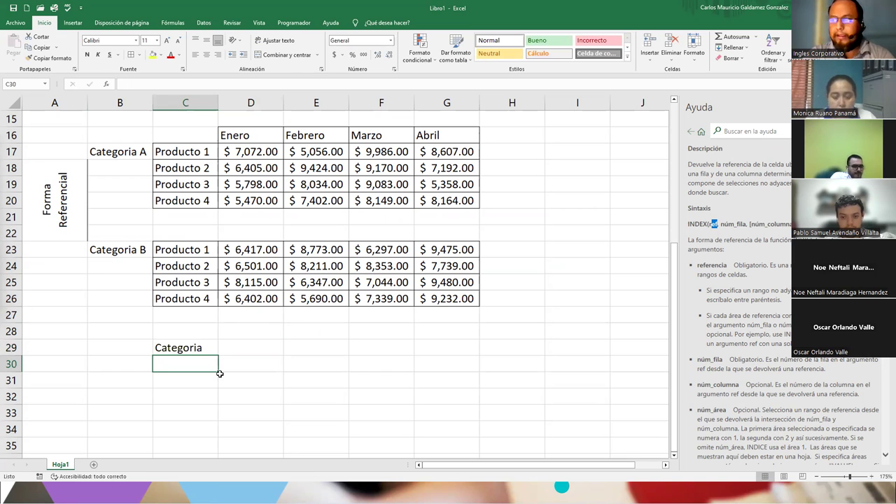
pyautogui.write('Marzo')
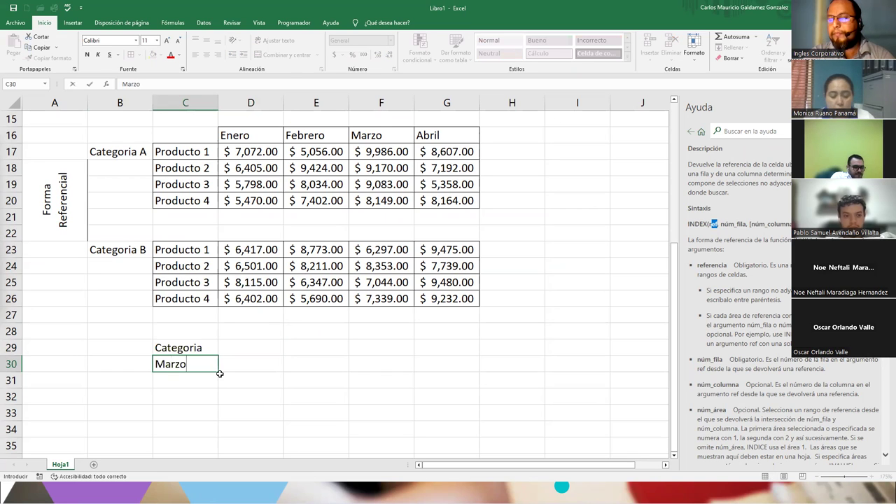
pyautogui.press('Return')
pyautogui.write('Producto')
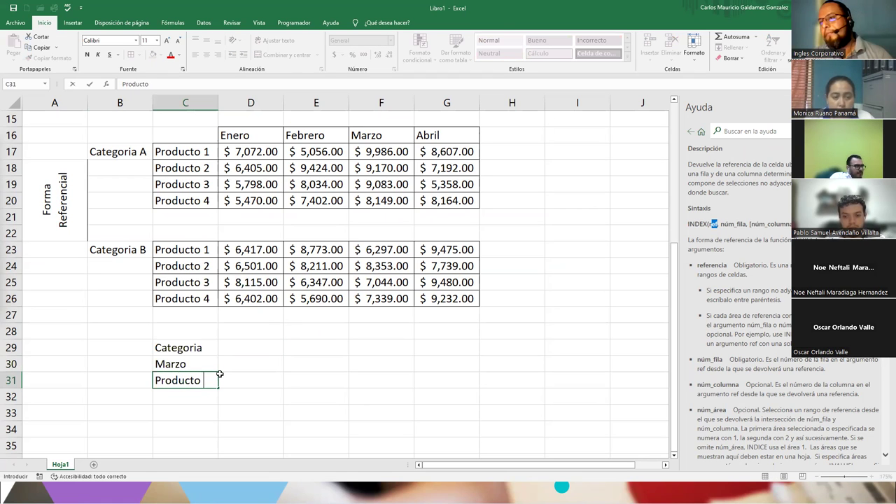
pyautogui.write(' 4')
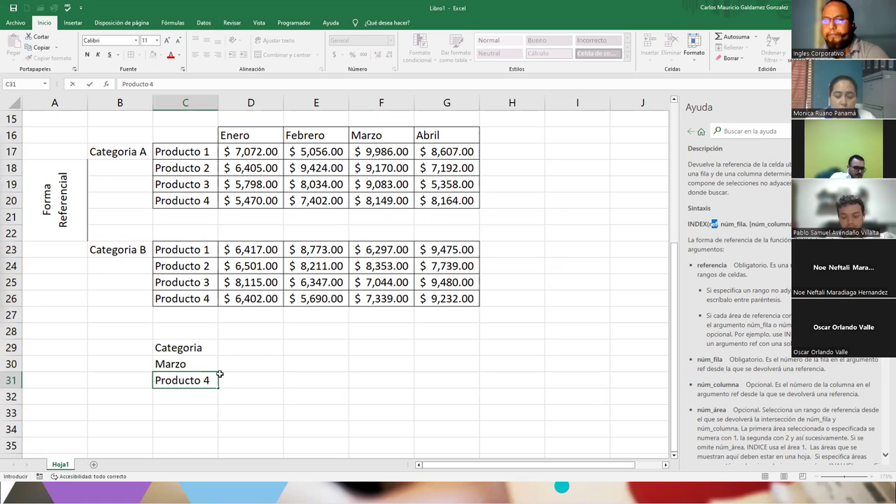
pyautogui.press('Return')
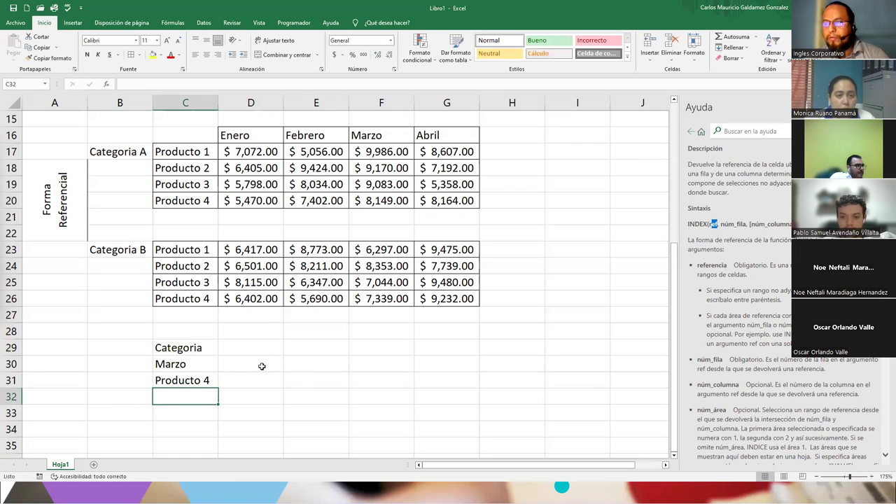
# Step: Enter A as the category in D29, beside the Categoria label
pyautogui.click(262, 364)
pyautogui.click(249, 347)
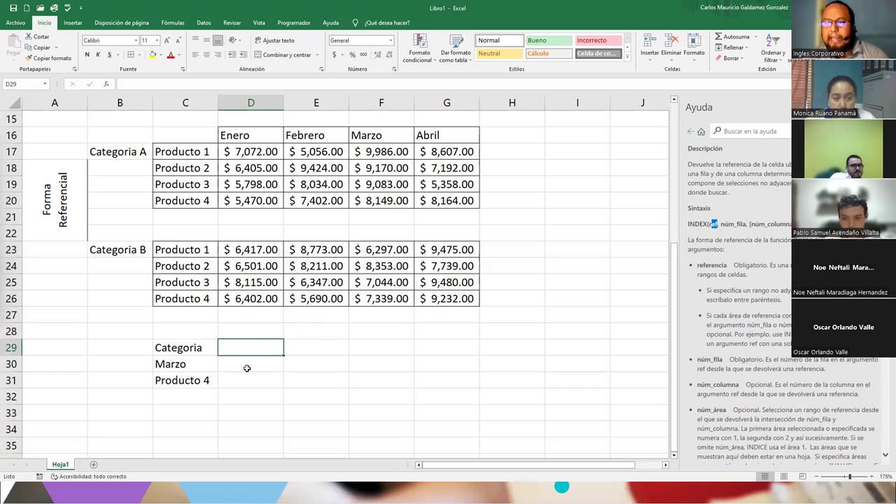
pyautogui.write('1')
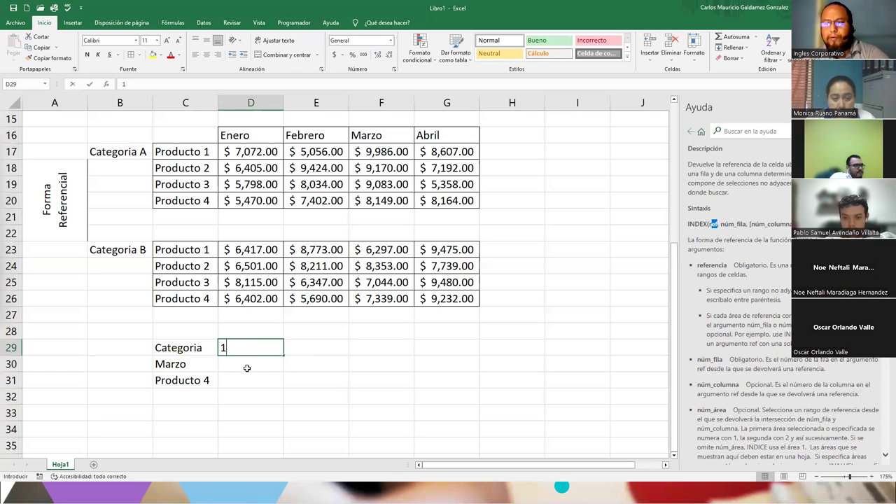
pyautogui.write('A')
pyautogui.press('Return')
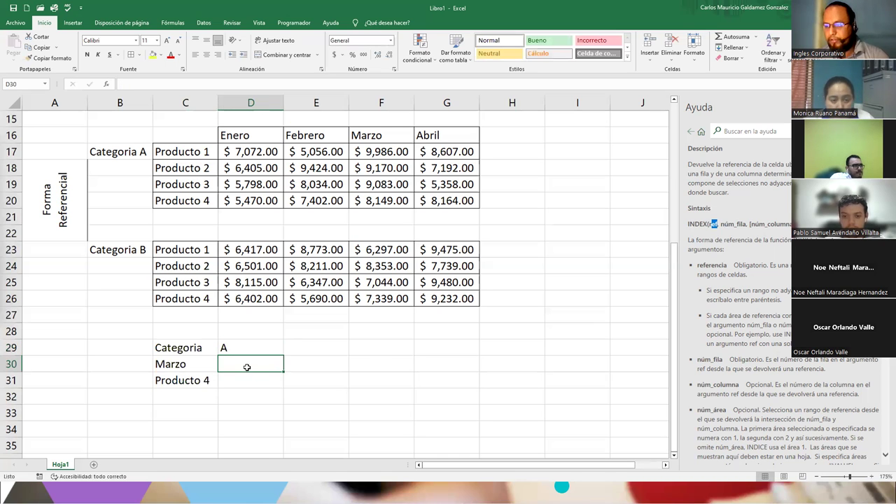
# Step: Insert the INDICE function in D30 using the argument form ref;núm_fila;núm_columna;núm_área, and move its arguments dialog clear of the table
pyautogui.write('=')
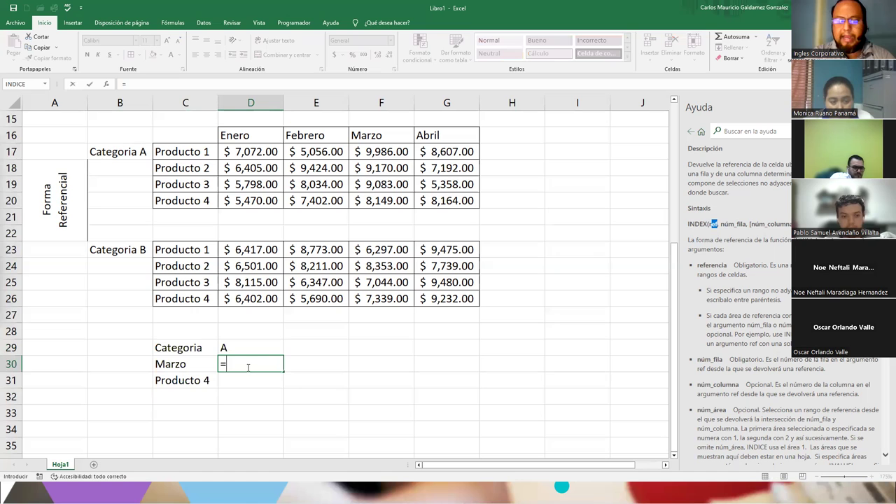
pyautogui.press('Escape')
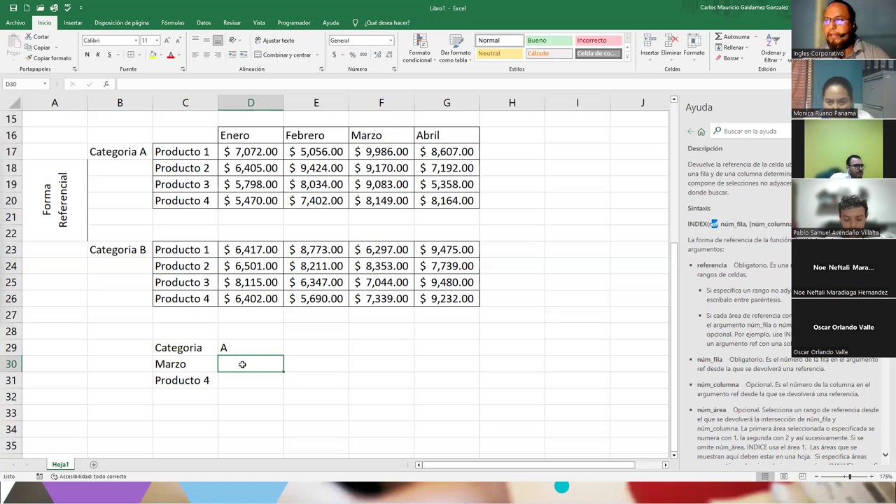
pyautogui.click(107, 84)
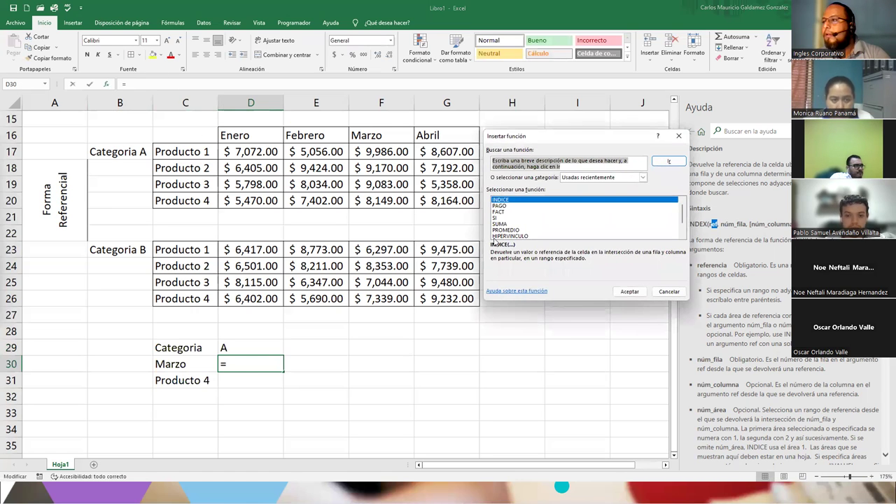
pyautogui.doubleClick(504, 200)
pyautogui.click(529, 231)
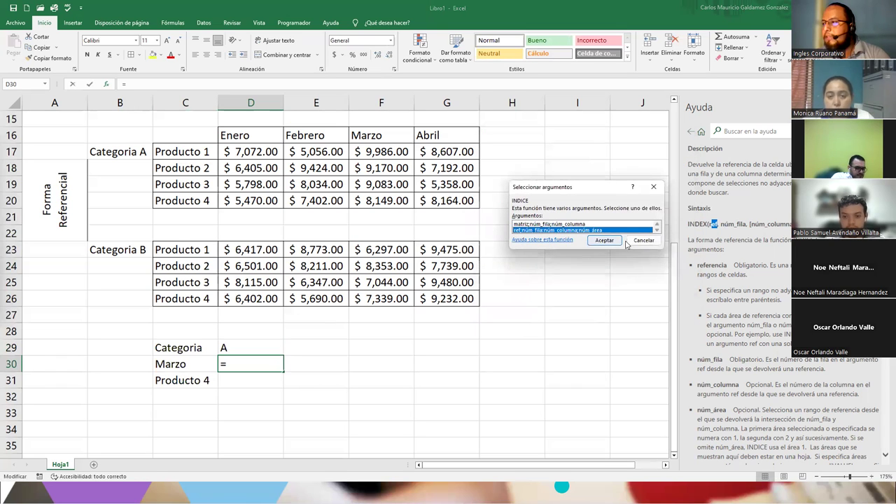
pyautogui.click(603, 240)
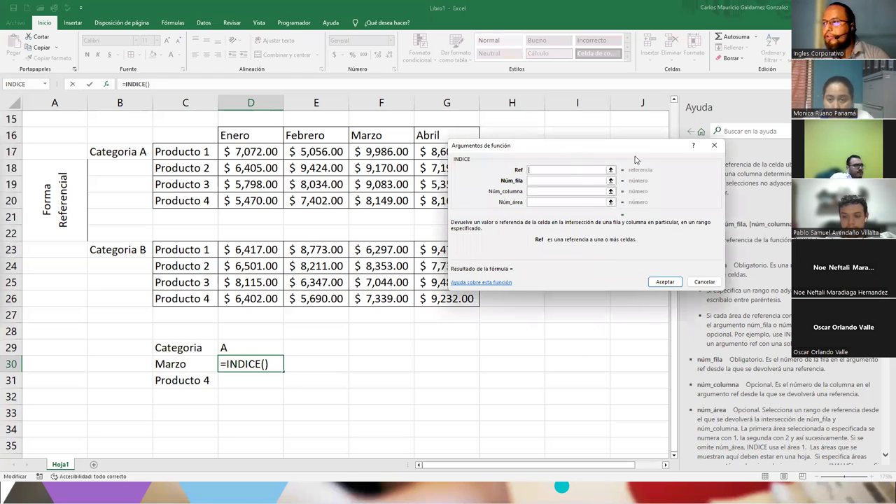
pyautogui.moveTo(635, 154); pyautogui.dragTo(700, 165)
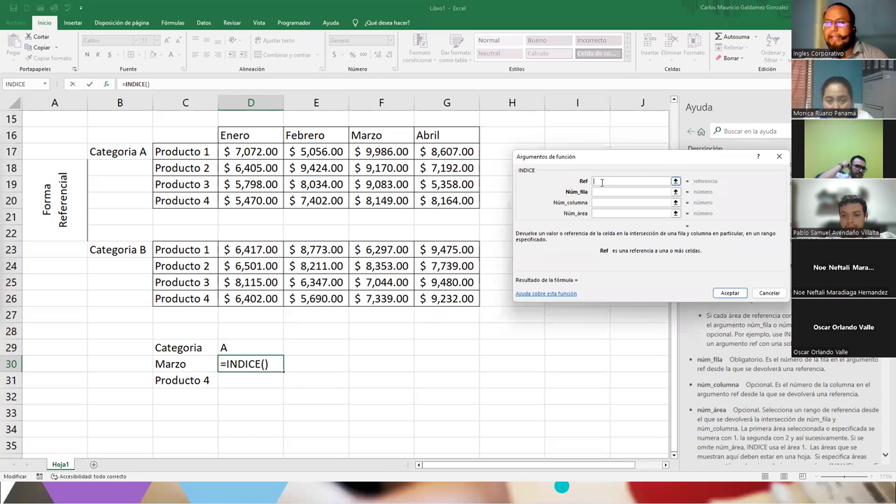
# Step: Set the Ref argument to both category ranges enclosed in parentheses, (D17:G20;D23:G26)
pyautogui.moveTo(241, 155); pyautogui.dragTo(434, 201)
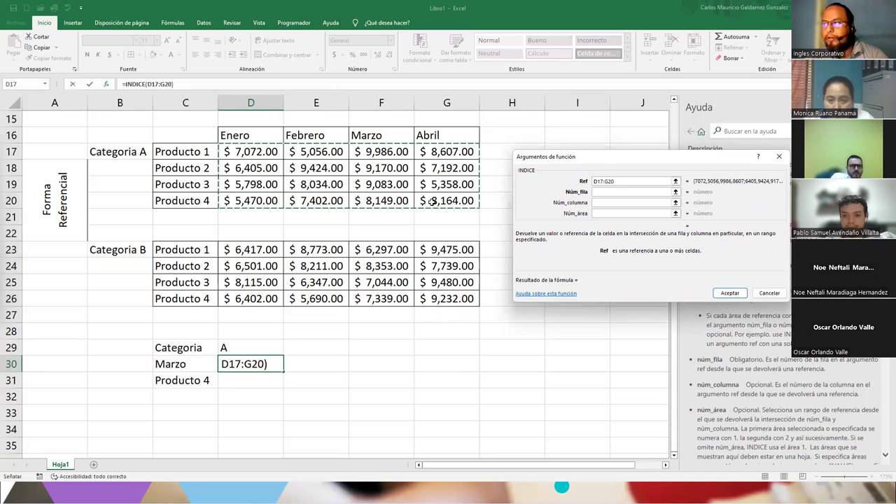
pyautogui.moveTo(248, 251); pyautogui.dragTo(434, 294)
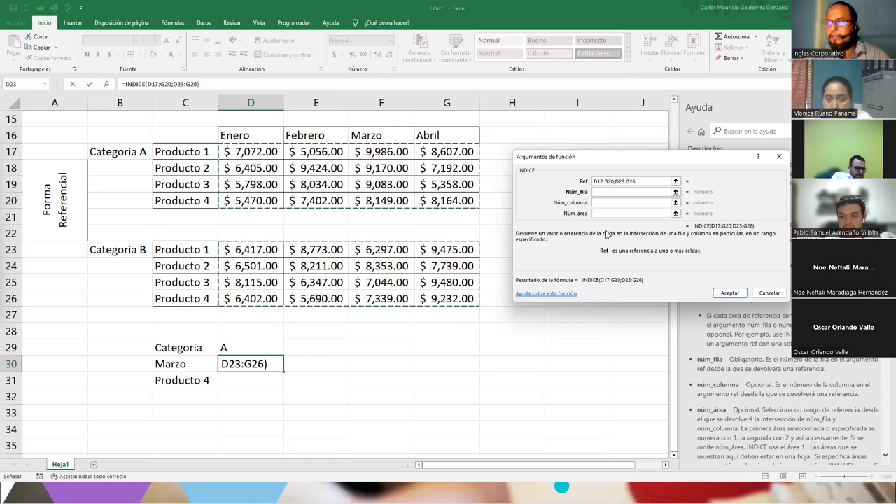
pyautogui.click(599, 192)
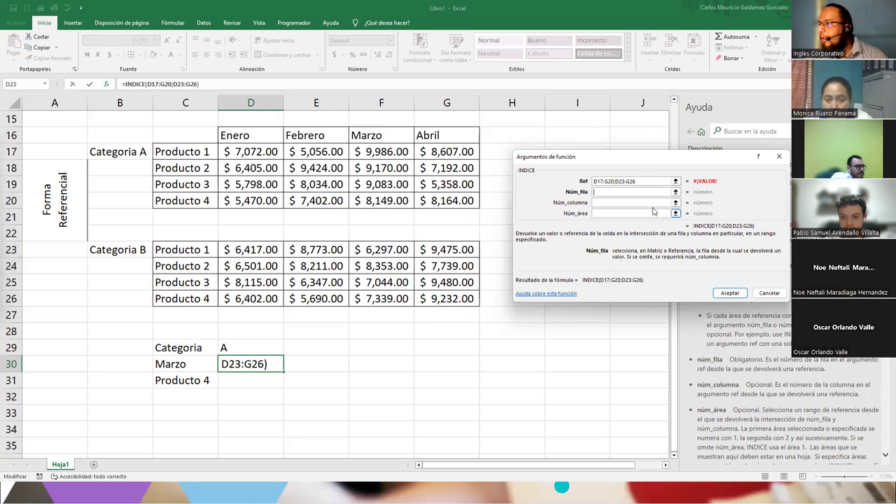
pyautogui.click(594, 181)
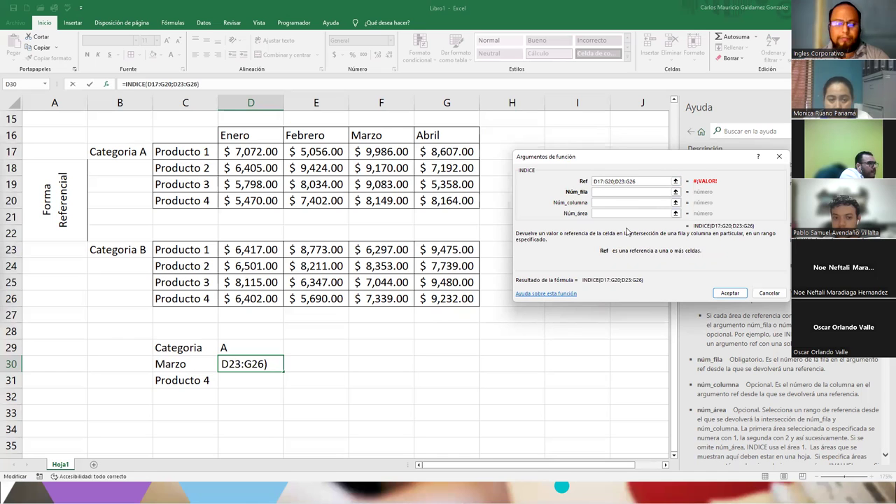
pyautogui.write('(')
pyautogui.write(')')
pyautogui.press('Tab')
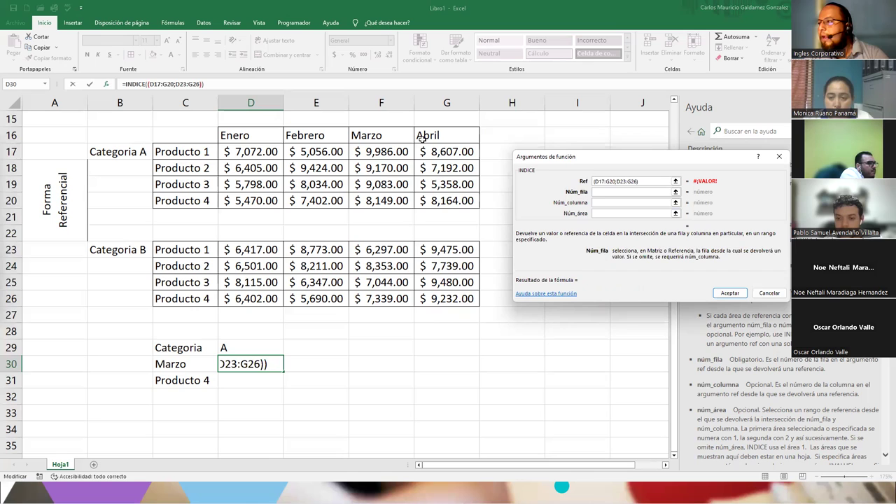
# Step: Try a comma as the separator between the two ranges in the Ref argument, and restore the semicolon
pyautogui.click(617, 182)
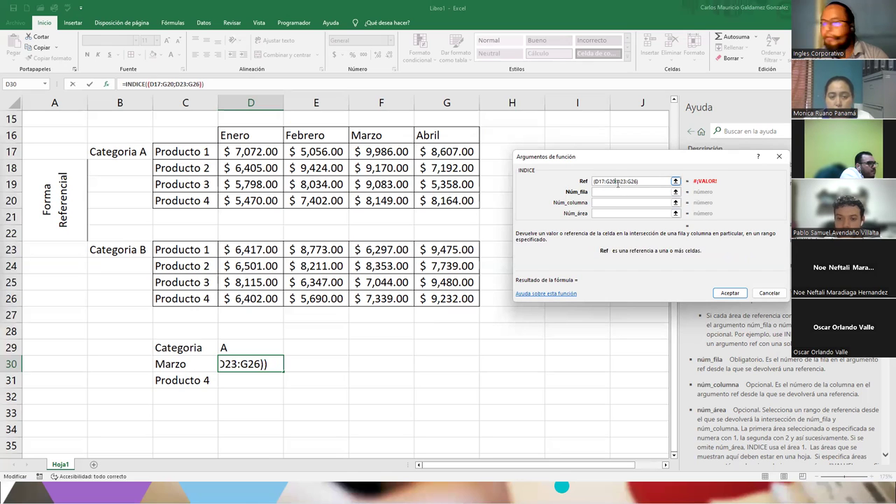
pyautogui.press('BackSpace')
pyautogui.write(',')
pyautogui.press('Tab')
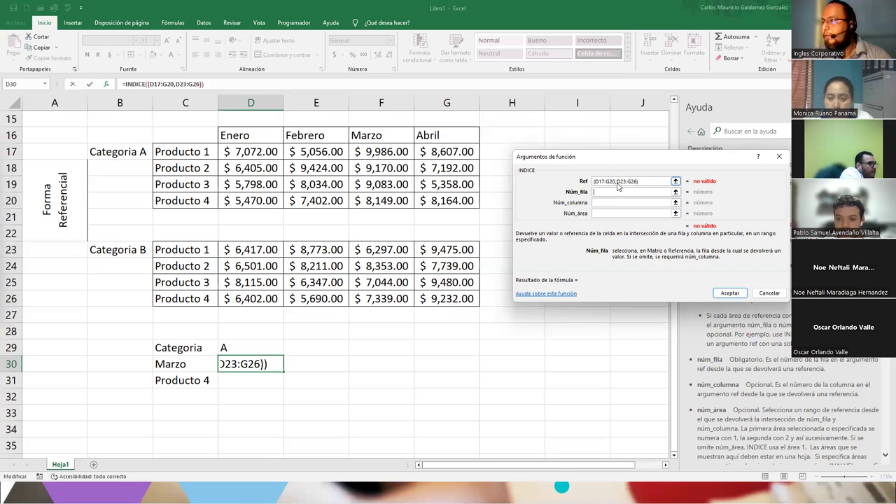
pyautogui.click(616, 184)
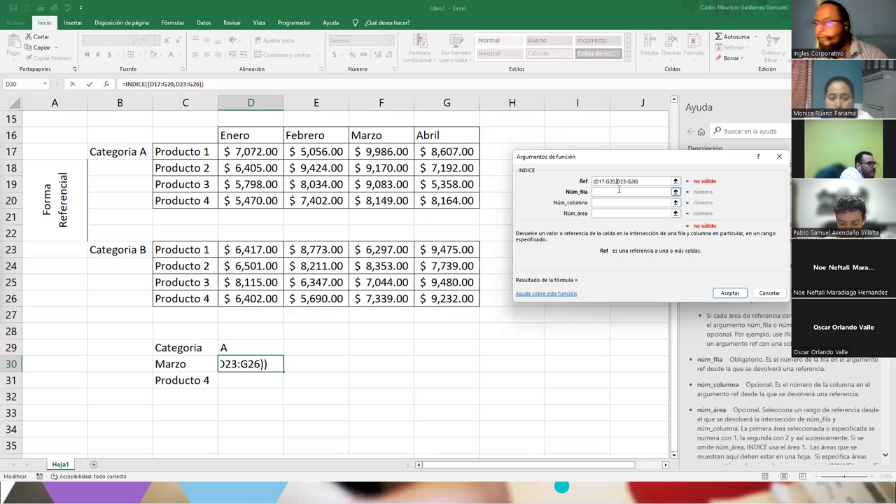
pyautogui.press('BackSpace')
pyautogui.write(';')
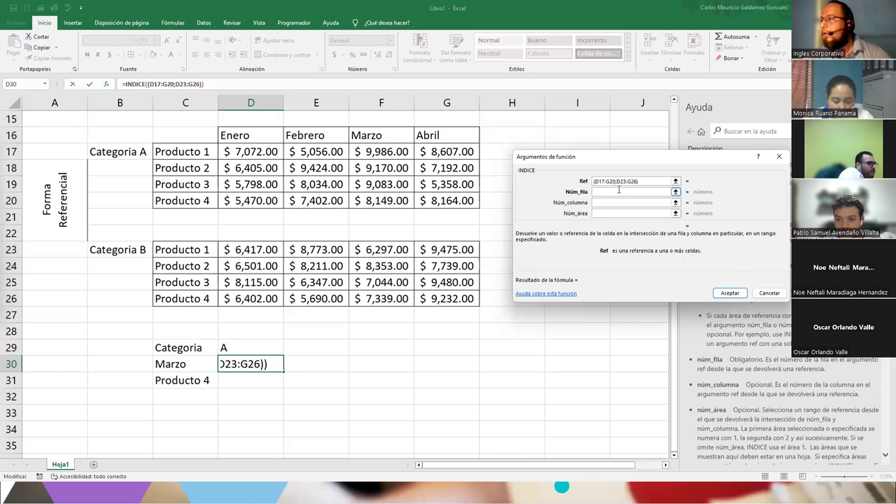
# Step: Complete the INDICE arguments with Núm_fila 4, Núm_columna 3 and Núm_área 1, and apply the accounting number format to D30
pyautogui.click(605, 193)
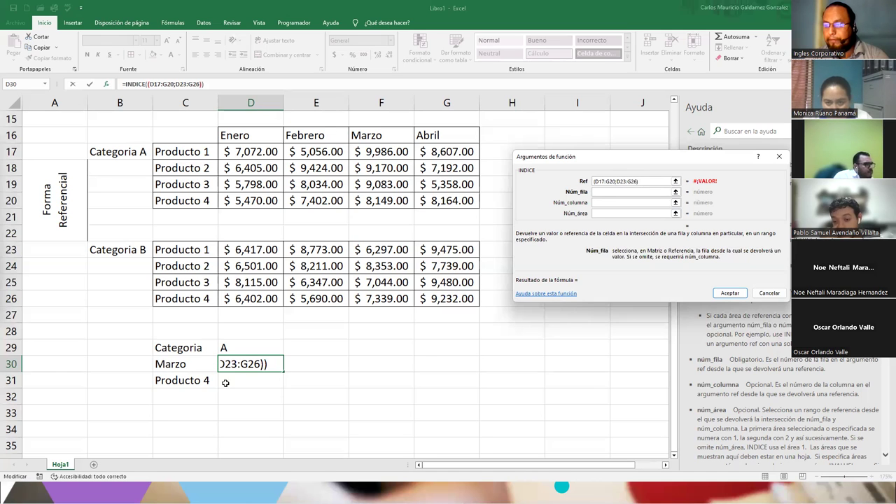
pyautogui.write('4')
pyautogui.click(620, 202)
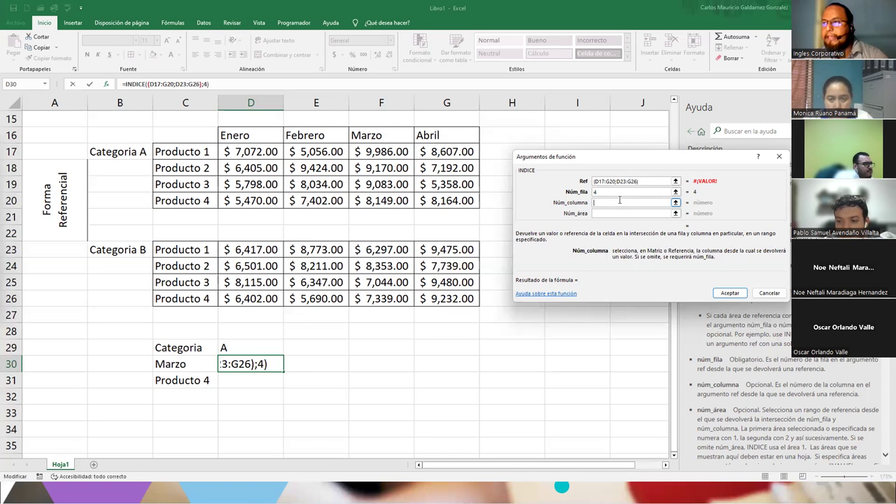
pyautogui.write('3')
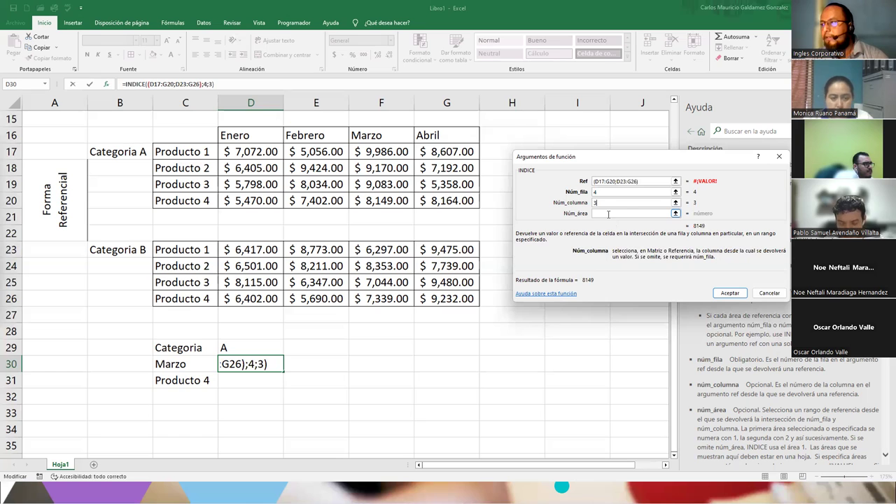
pyautogui.click(605, 214)
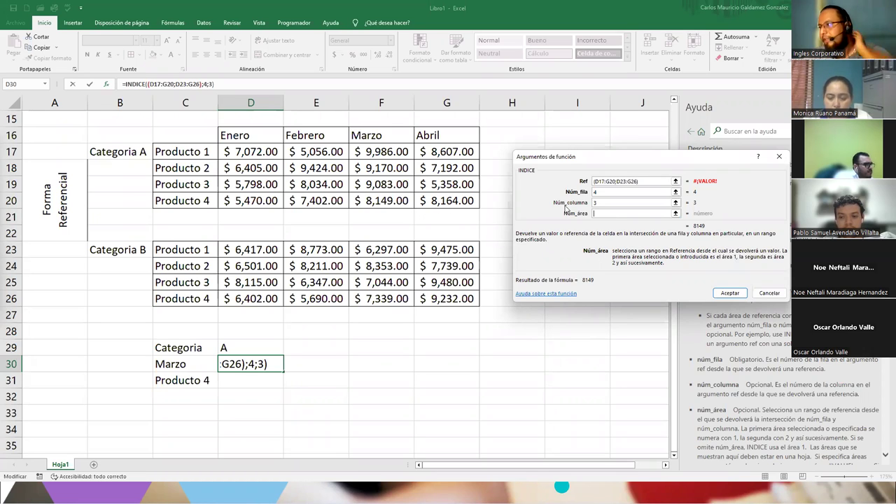
pyautogui.write('1')
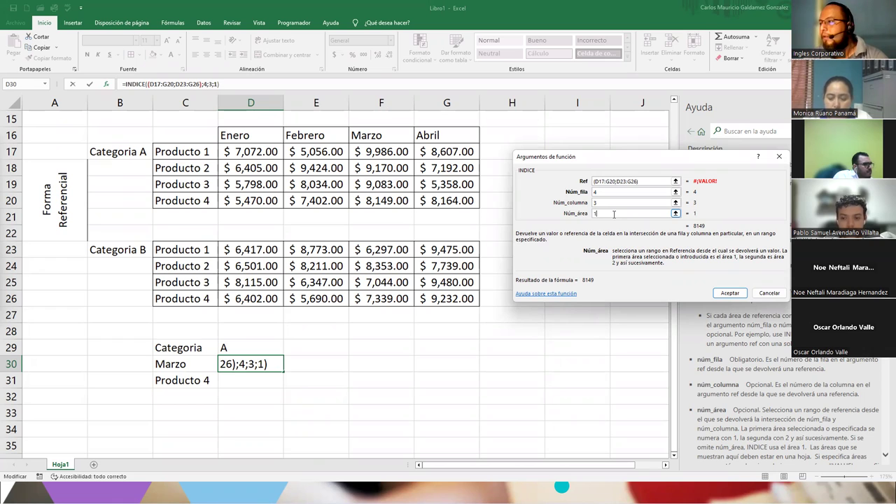
pyautogui.click(730, 293)
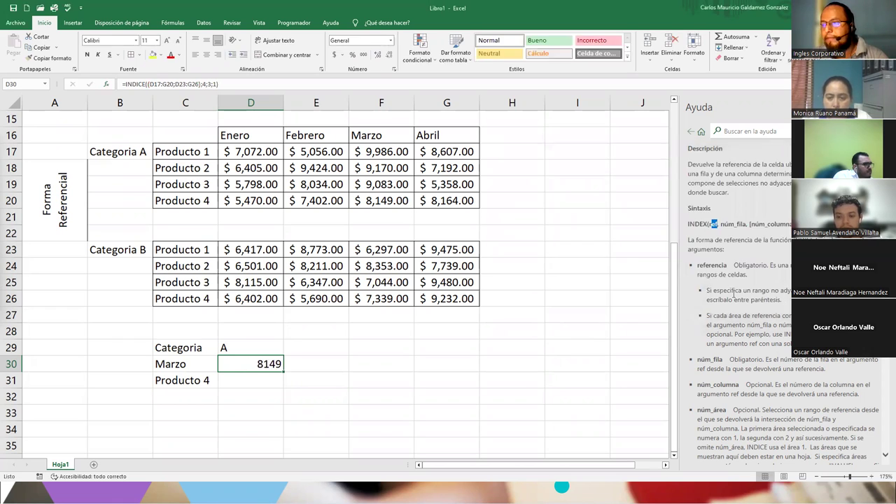
pyautogui.click(334, 55)
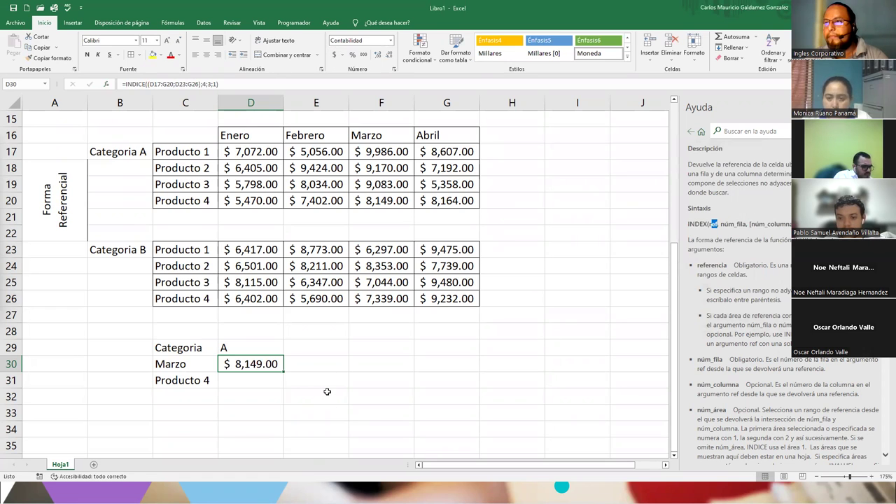
# Step: Copy the labels in C29:C31 to E29:E31 and enter B as the category in F29
pyautogui.moveTo(184, 348); pyautogui.dragTo(184, 382)
pyautogui.hotkey('ctrl', 'c')
pyautogui.click(317, 348)
pyautogui.hotkey('ctrl', 'v')
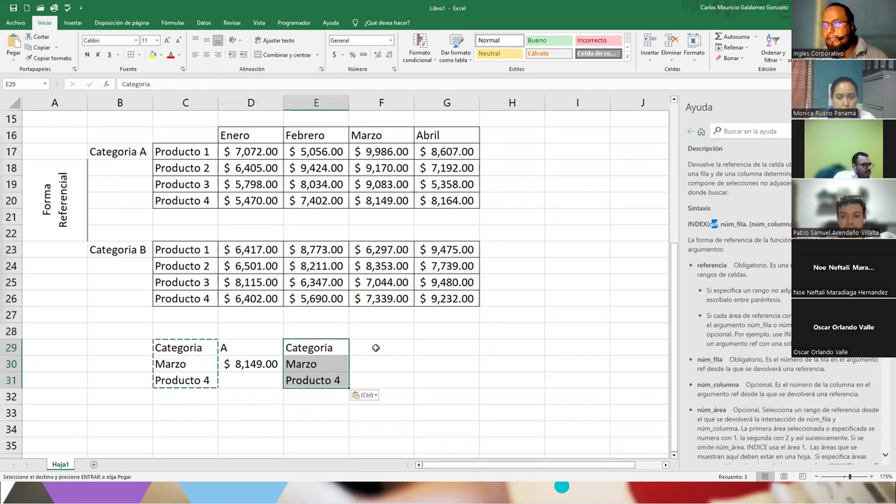
pyautogui.click(376, 348)
pyautogui.write('B')
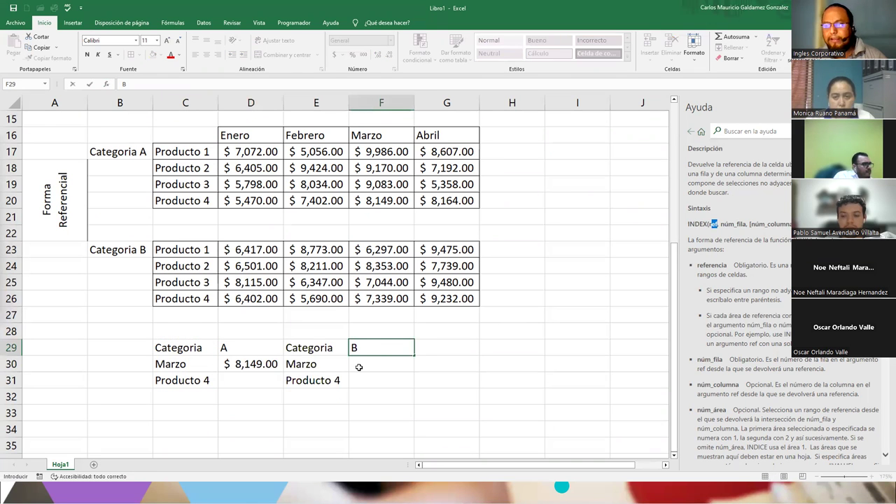
pyautogui.press('Return')
# Step: Start an INDICE formula in F30 with both category ranges in parentheses as its reference, (D17:G20;D23:G26)
pyautogui.write('=')
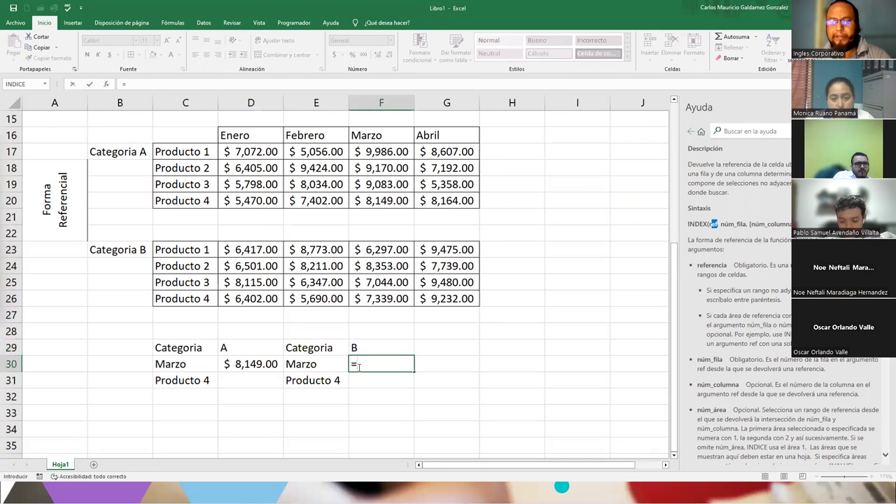
pyautogui.write('indi')
pyautogui.press('Tab')
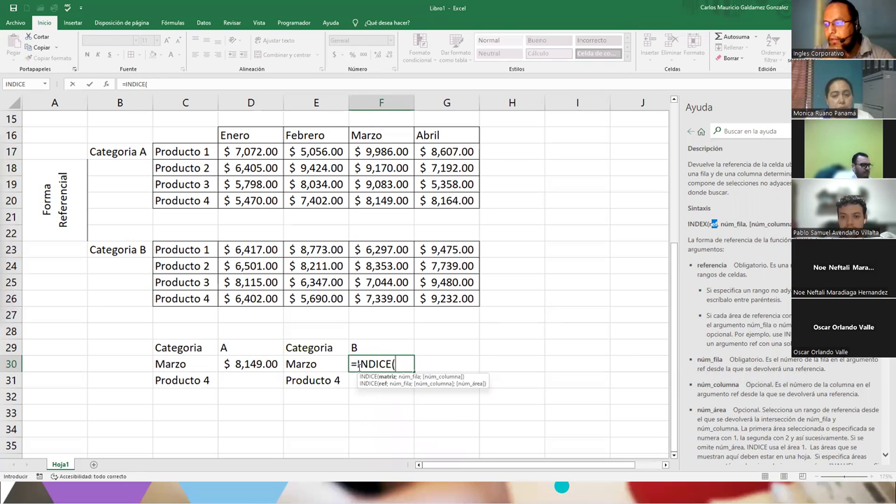
pyautogui.write('(')
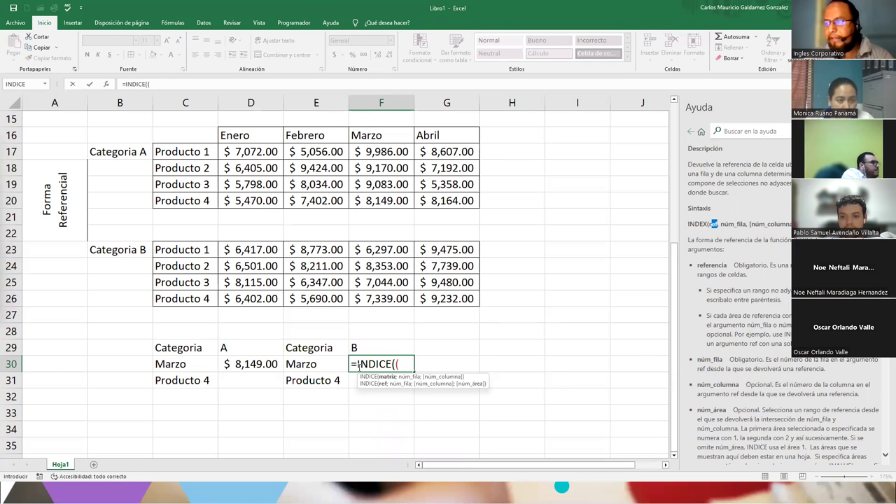
pyautogui.moveTo(237, 147); pyautogui.dragTo(429, 194)
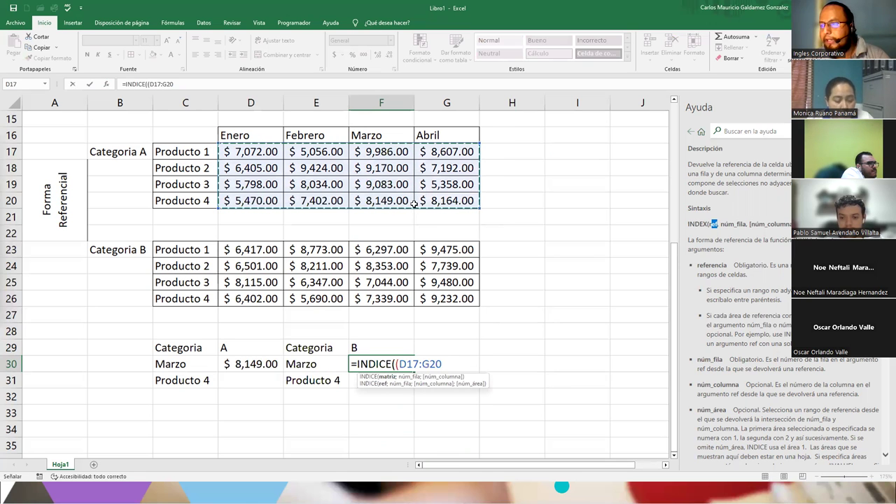
pyautogui.write(';')
pyautogui.moveTo(260, 249); pyautogui.dragTo(436, 295)
pyautogui.write(')')
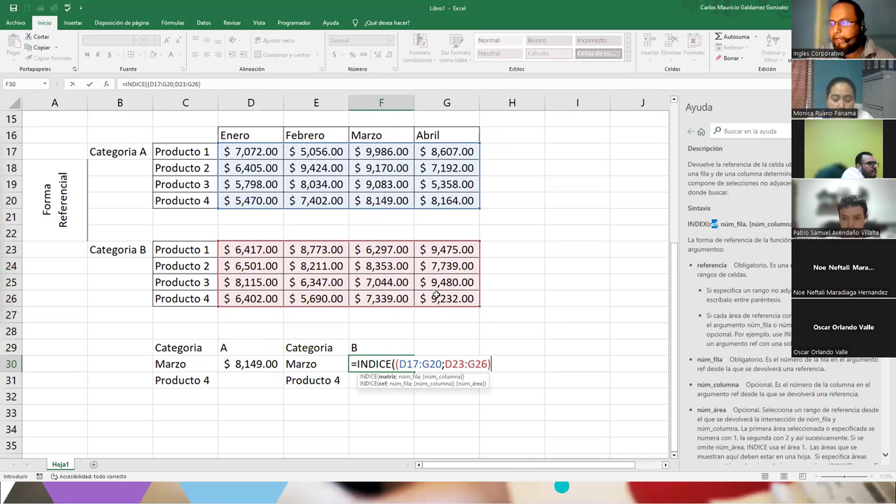
# Step: Complete the F30 INDICE formula with row 4, column 3 and area 2, and enter it
pyautogui.write(';')
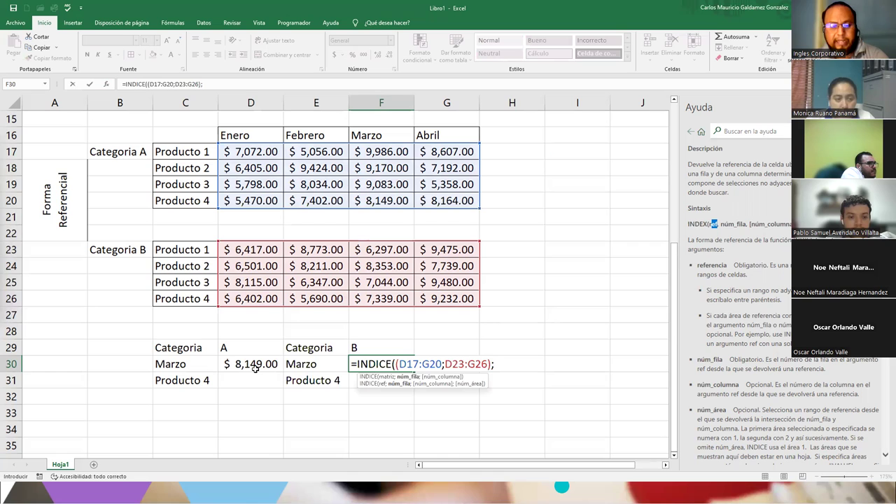
pyautogui.write('4;')
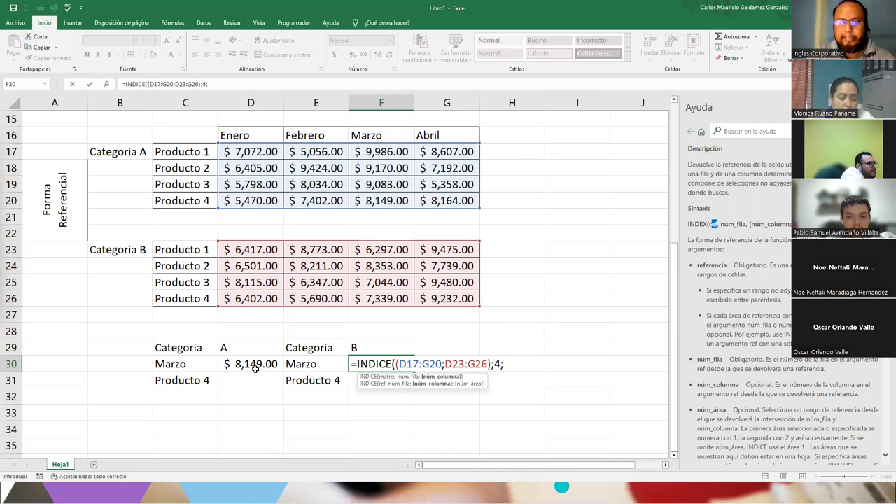
pyautogui.write('3')
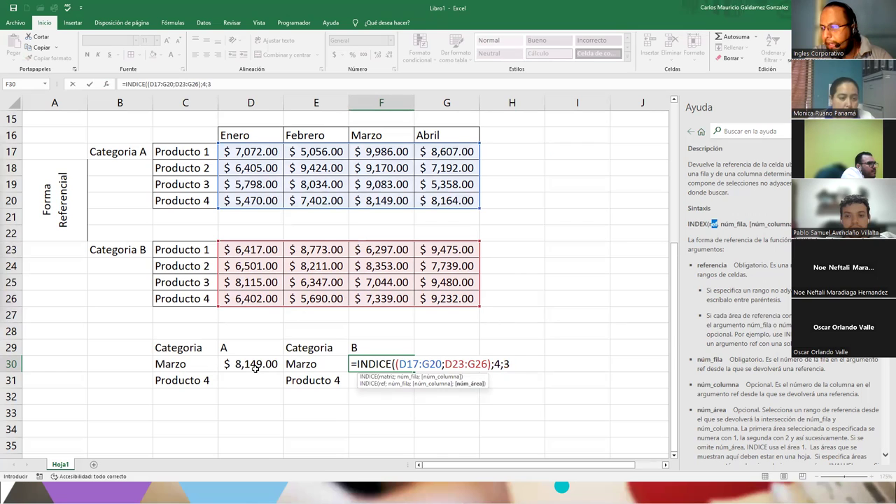
pyautogui.write(';2)')
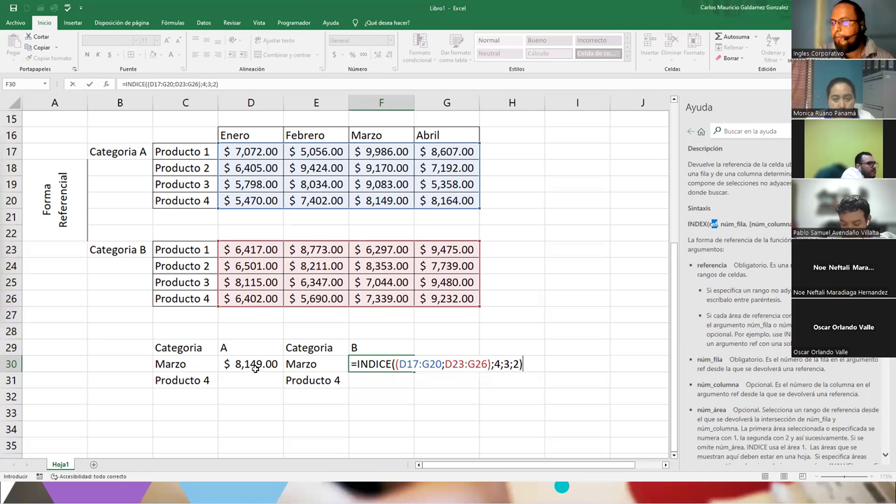
pyautogui.press('Return')
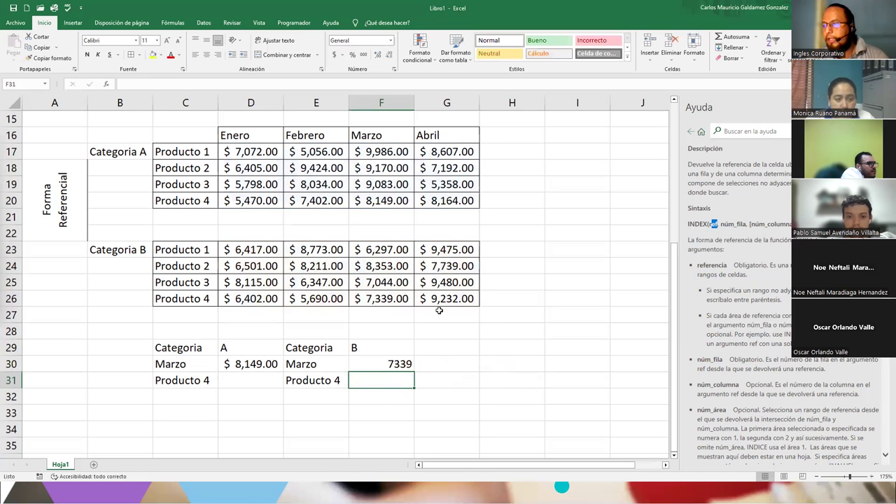
# Step: Compare the arguments of the INDICE formulas in F30 and D30, and check the Categoria B source value for Producto 4 in Marzo
pyautogui.click(396, 364)
pyautogui.doubleClick(396, 363)
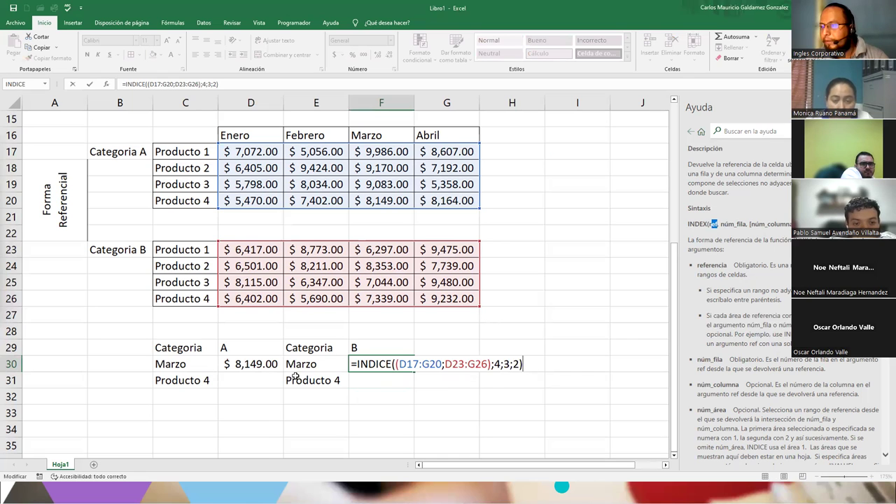
pyautogui.click(256, 363)
pyautogui.doubleClick(256, 364)
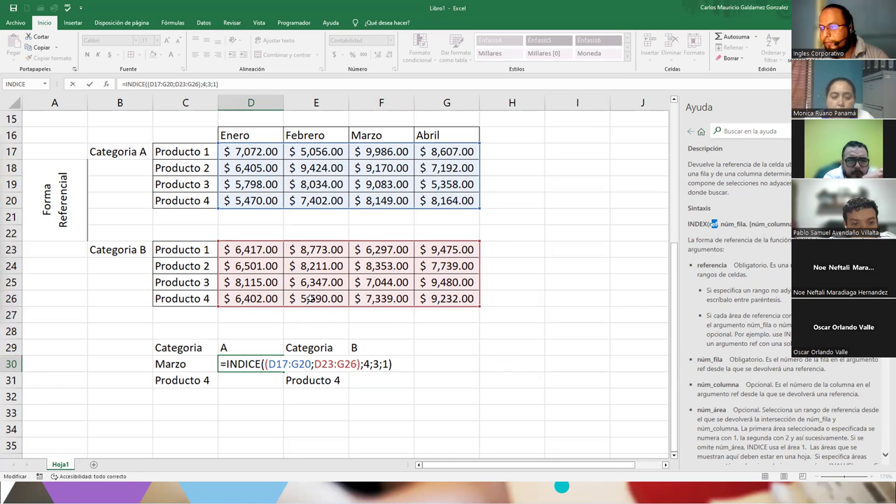
pyautogui.click(373, 364)
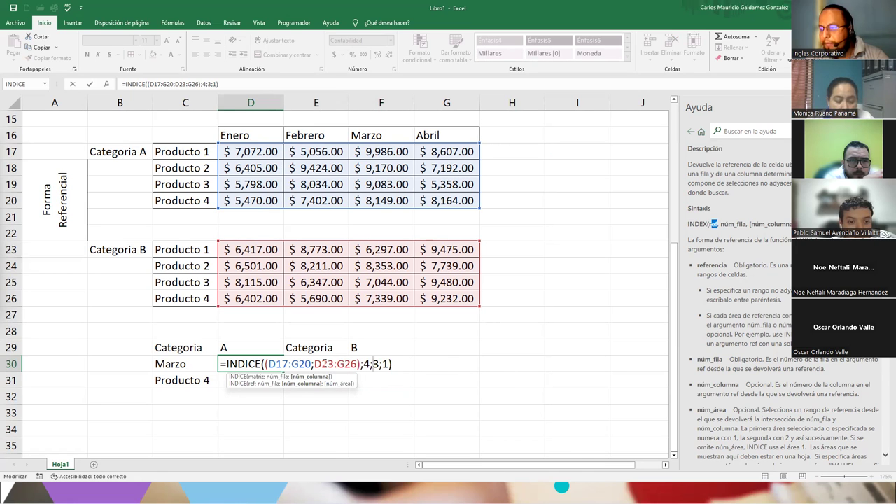
pyautogui.click(255, 381)
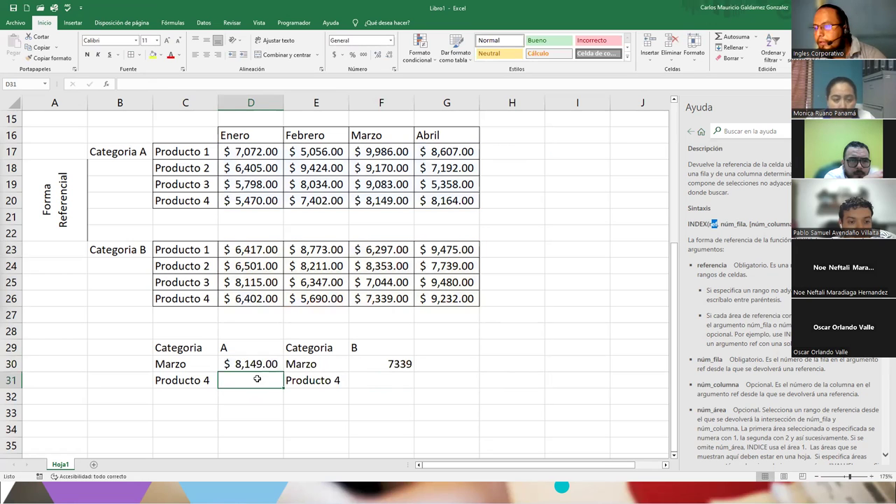
pyautogui.click(378, 299)
pyautogui.doubleClick(378, 300)
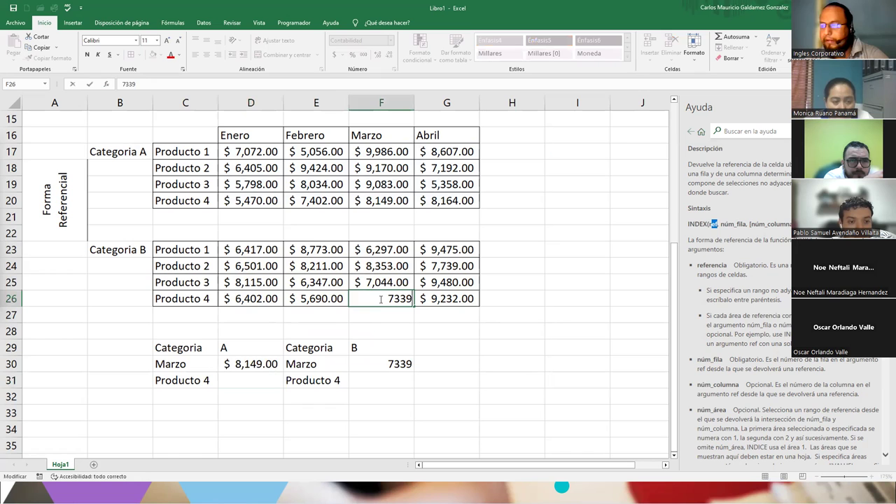
pyautogui.press('Escape')
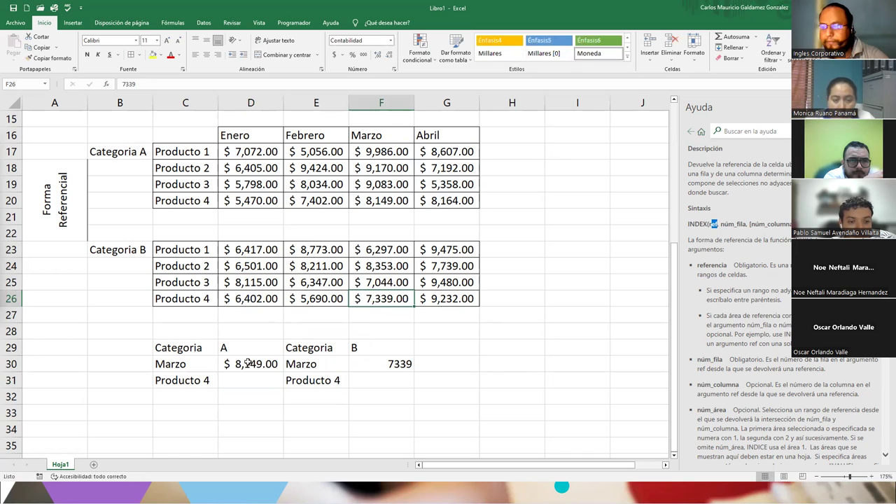
# Step: Review how the area number in the D30 and F30 formulas picks between the two highlighted ranges, leaving both formulas as they are
pyautogui.click(249, 365)
pyautogui.doubleClick(249, 365)
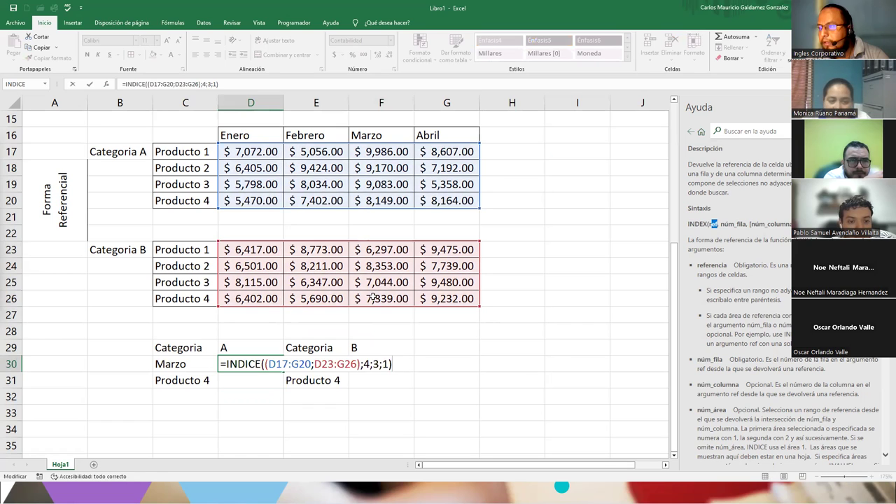
pyautogui.press('Escape')
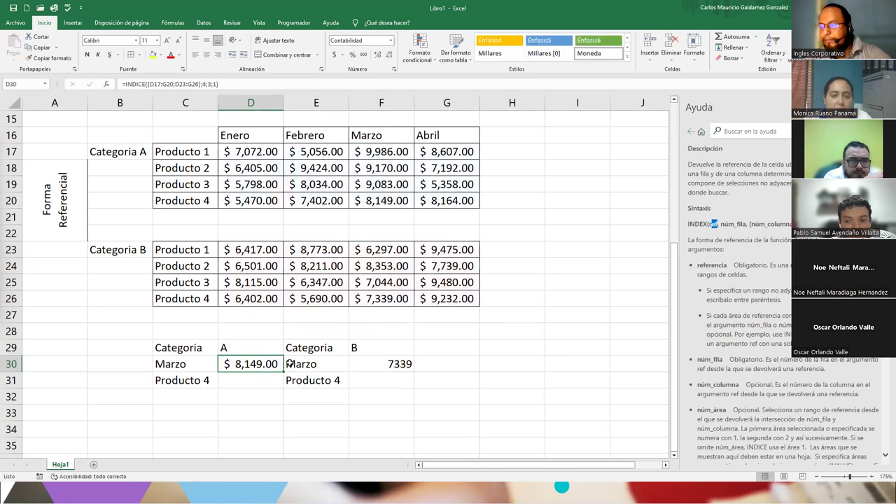
pyautogui.doubleClick(260, 364)
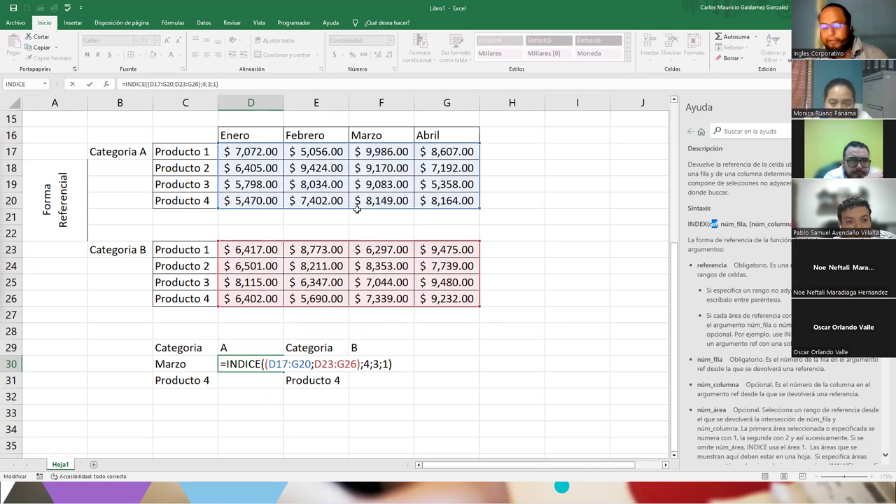
pyautogui.press('Return')
pyautogui.click(371, 362)
pyautogui.doubleClick(371, 362)
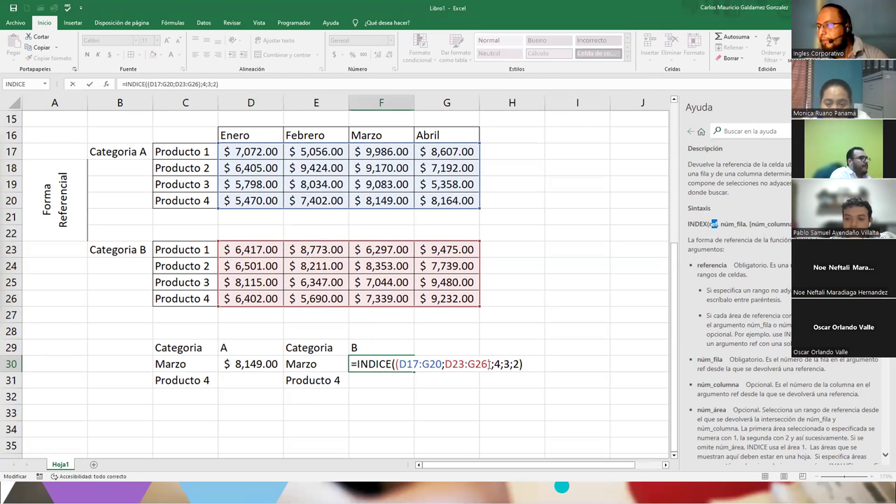
pyautogui.press('End')
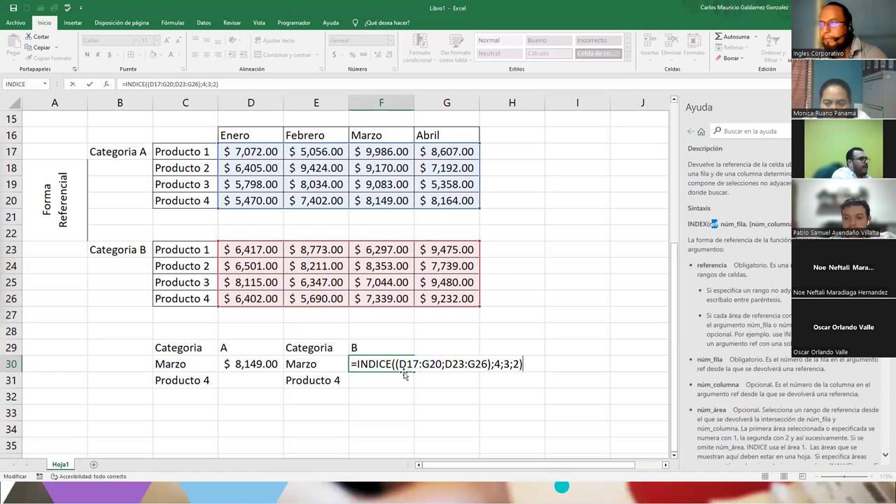
pyautogui.press('Return')
pyautogui.click(403, 370)
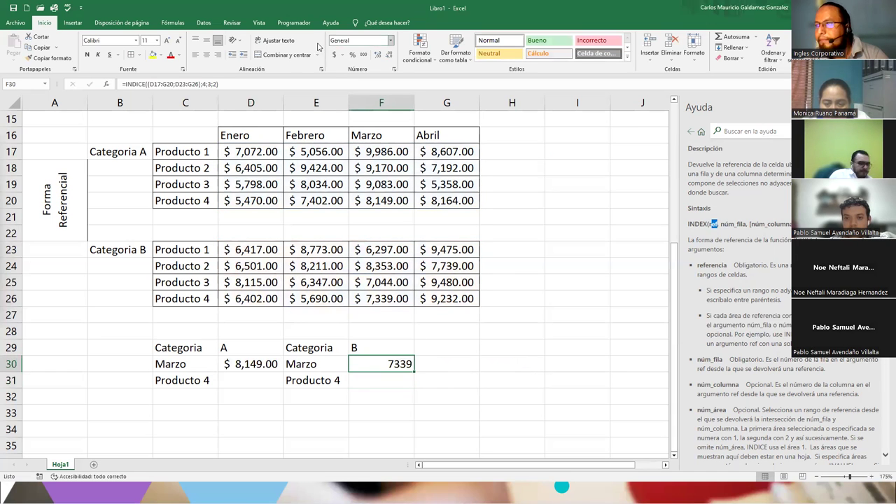
# Step: Format F30 as accounting currency and apply the Énfasis5 cell style to the Producto 4 Marzo source cells F20 and F26
pyautogui.click(334, 54)
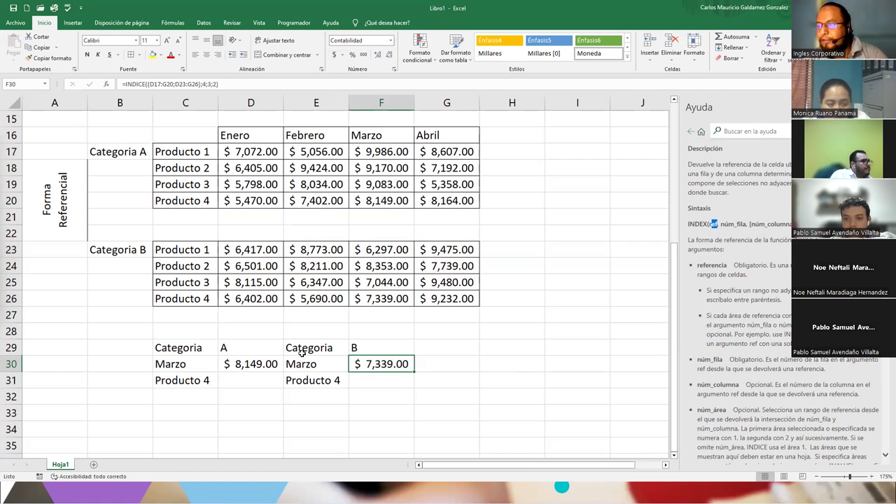
pyautogui.click(364, 297)
pyautogui.keyDown('ctrl'); pyautogui.click(371, 197); pyautogui.keyUp('ctrl')
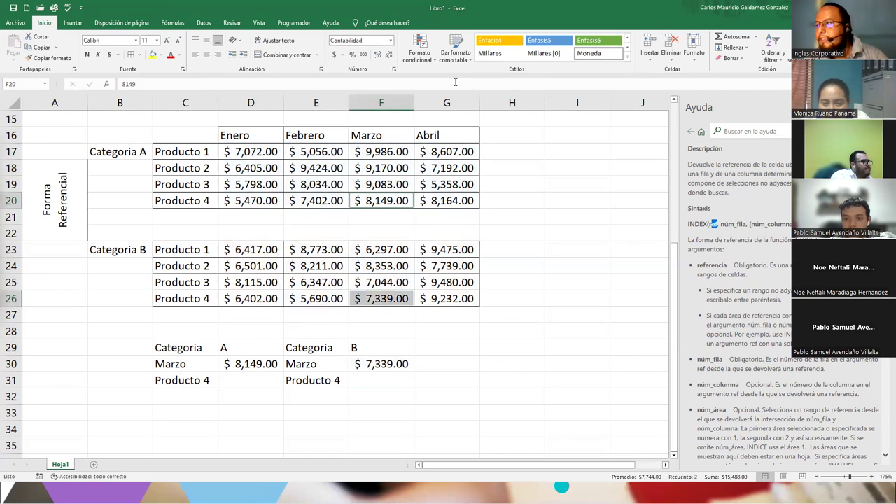
pyautogui.click(545, 48)
pyautogui.click(447, 266)
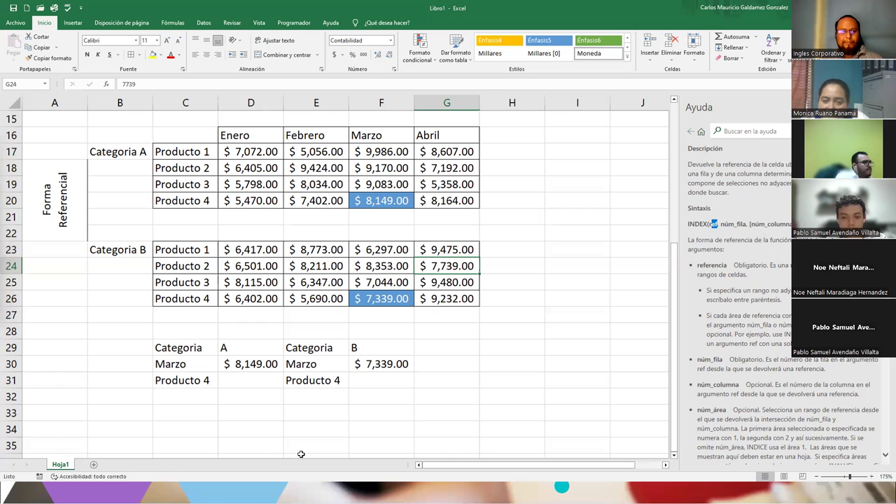
# Step: Review the two ranges, D17:G20 and D23:G26, inside the INDICE formulas of D30 and F30, leaving both formulas as they are
pyautogui.click(236, 368)
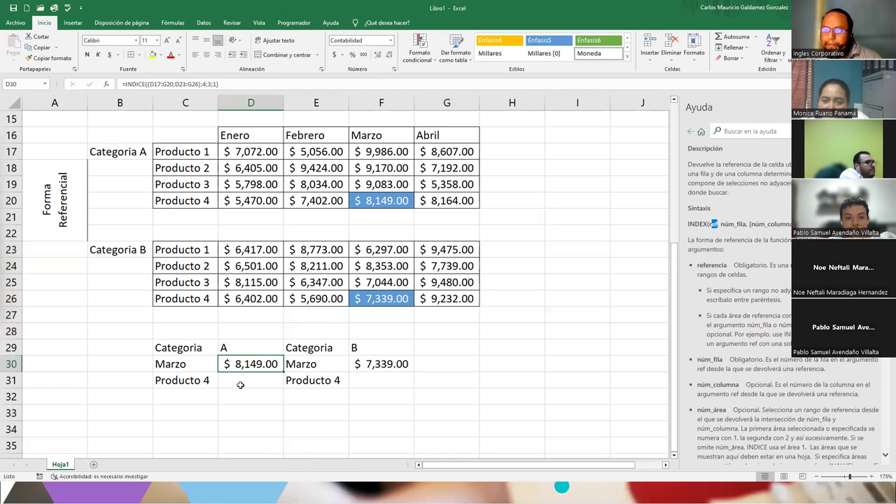
pyautogui.click(211, 87)
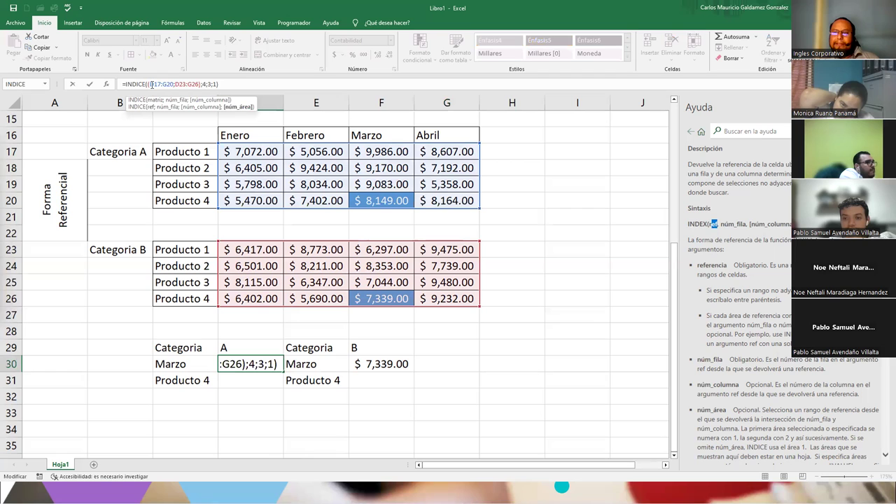
pyautogui.click(174, 84)
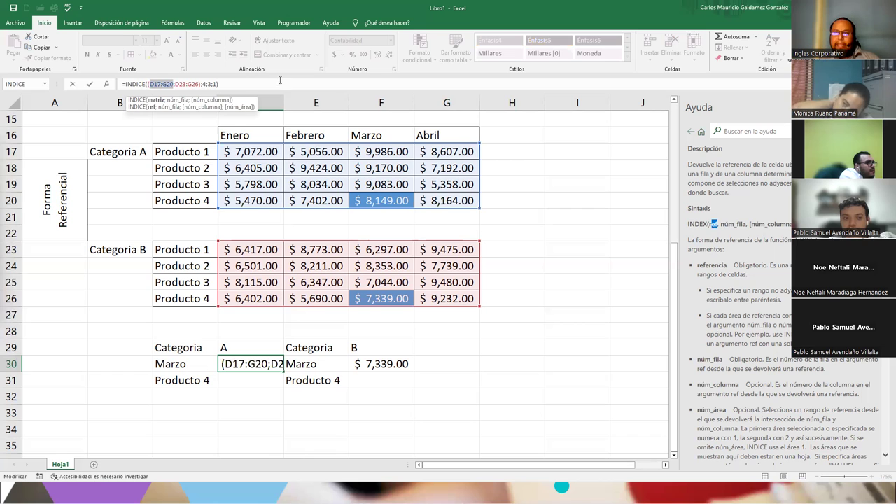
pyautogui.moveTo(176, 84); pyautogui.dragTo(201, 84)
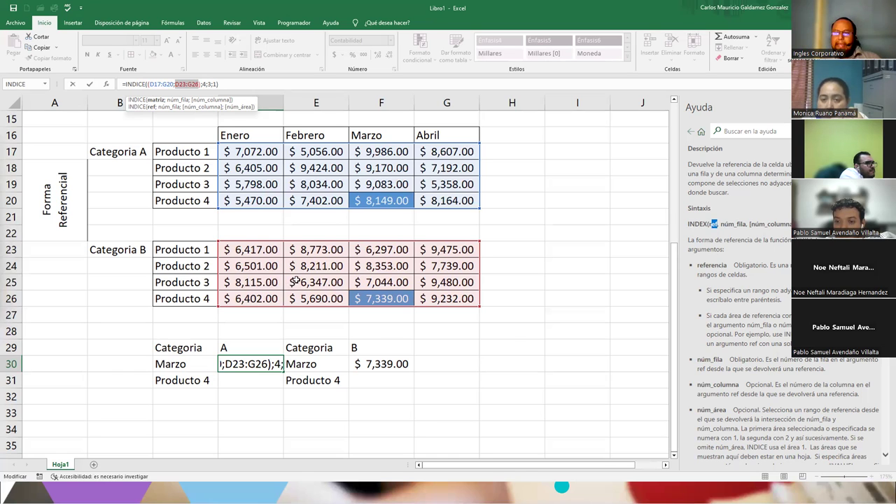
pyautogui.hotkey('ctrl', 'Return')
pyautogui.click(375, 365)
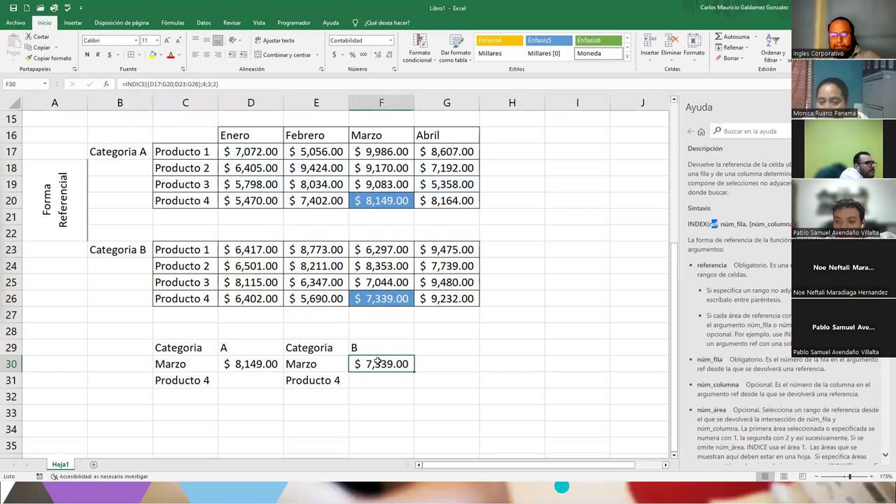
pyautogui.doubleClick(375, 368)
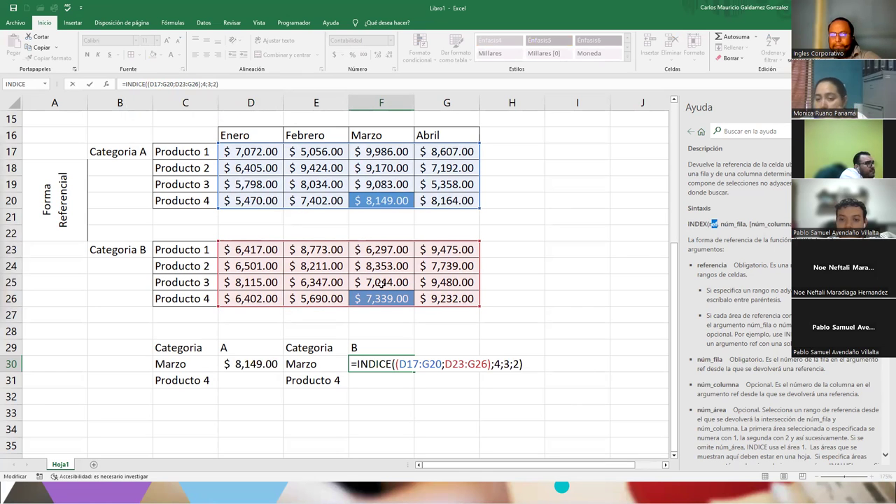
pyautogui.click(480, 363)
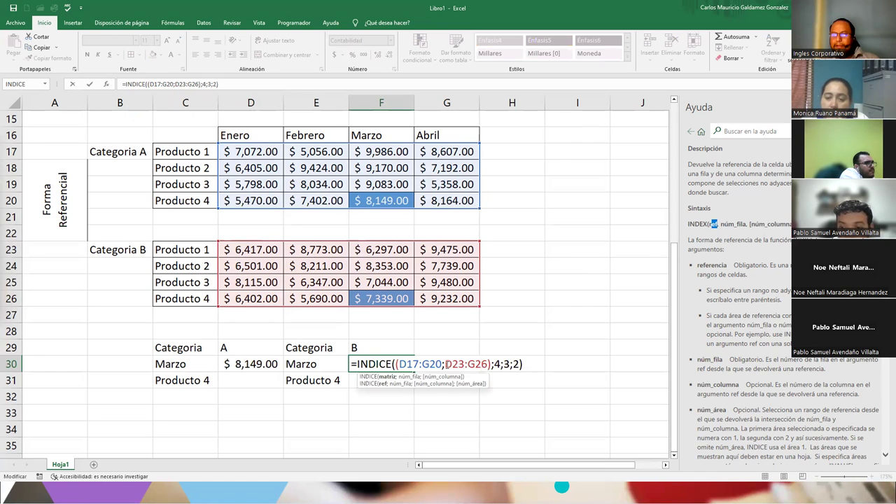
pyautogui.click(445, 363)
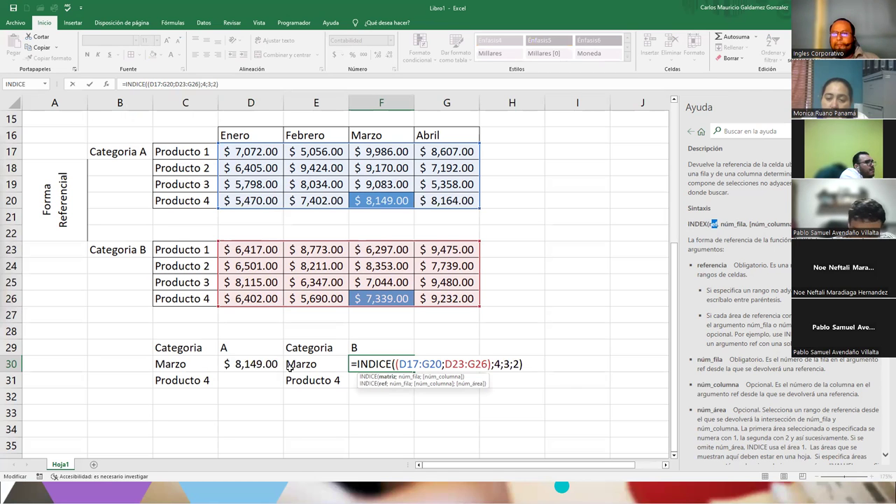
pyautogui.hotkey('ctrl', 'Return')
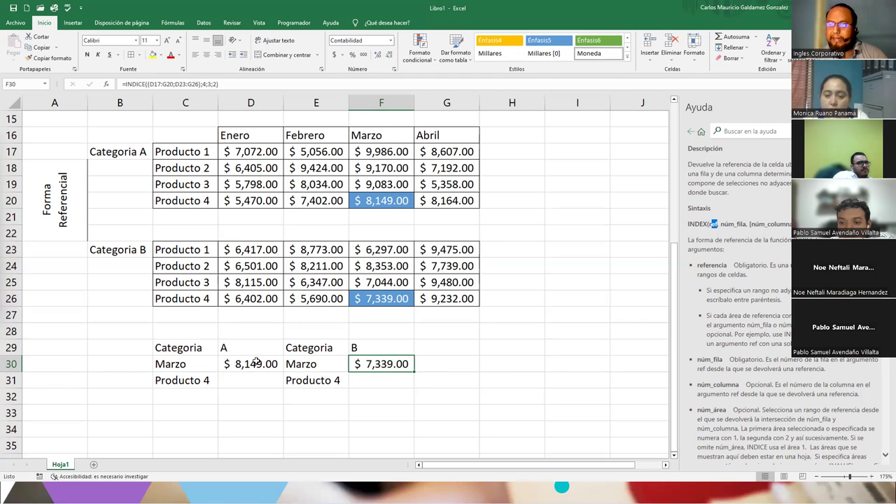
# Step: Compare the Categoria A and Categoria B result blocks below the tables, and examine the area argument in the D30 and F30 formulas
pyautogui.click(248, 363)
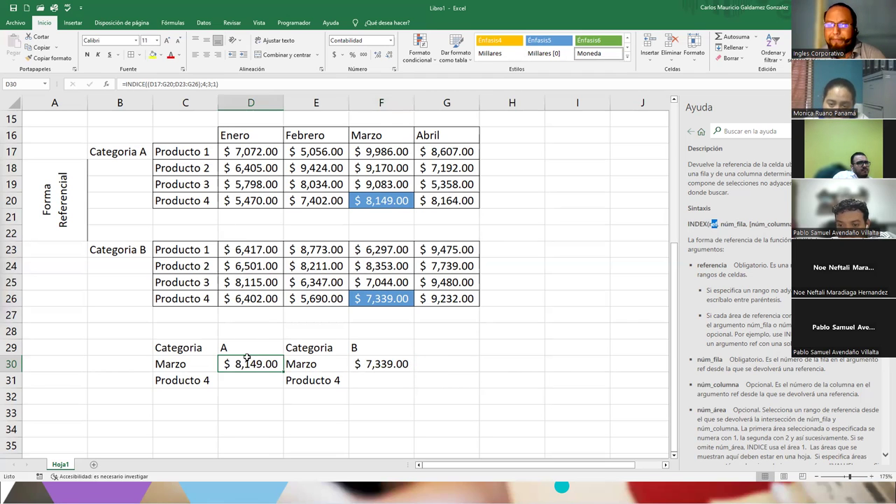
pyautogui.moveTo(191, 345); pyautogui.dragTo(233, 379)
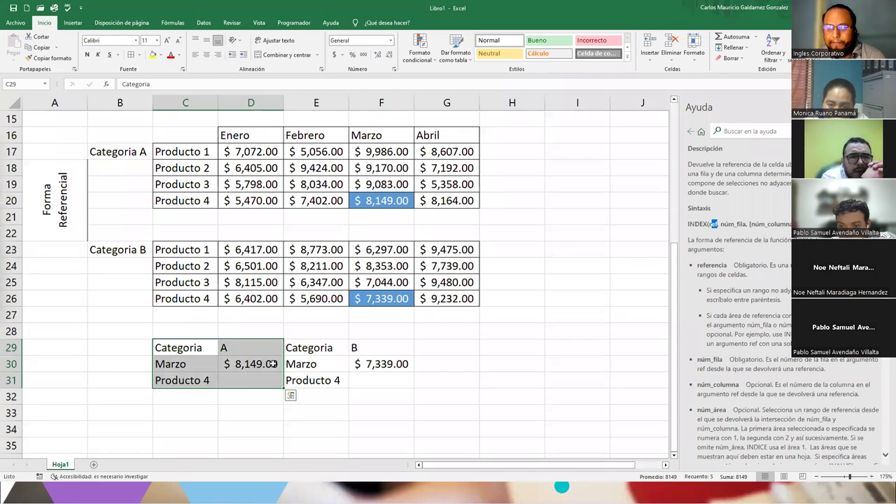
pyautogui.moveTo(322, 350); pyautogui.dragTo(377, 378)
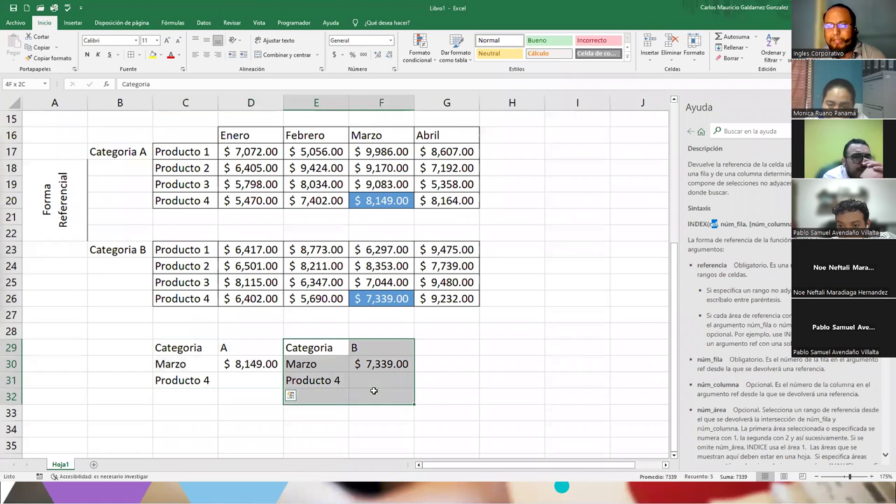
pyautogui.click(266, 359)
pyautogui.click(177, 350)
pyautogui.keyDown('shift'); pyautogui.click(241, 379); pyautogui.keyUp('shift')
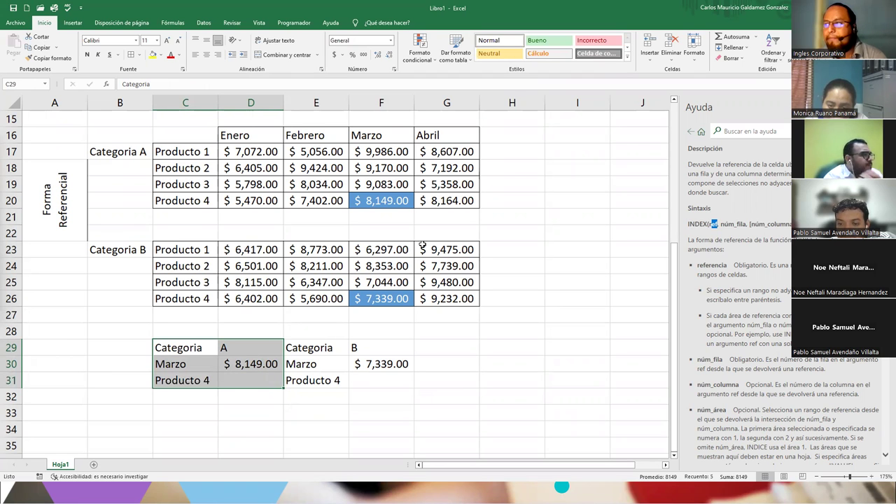
pyautogui.click(265, 361)
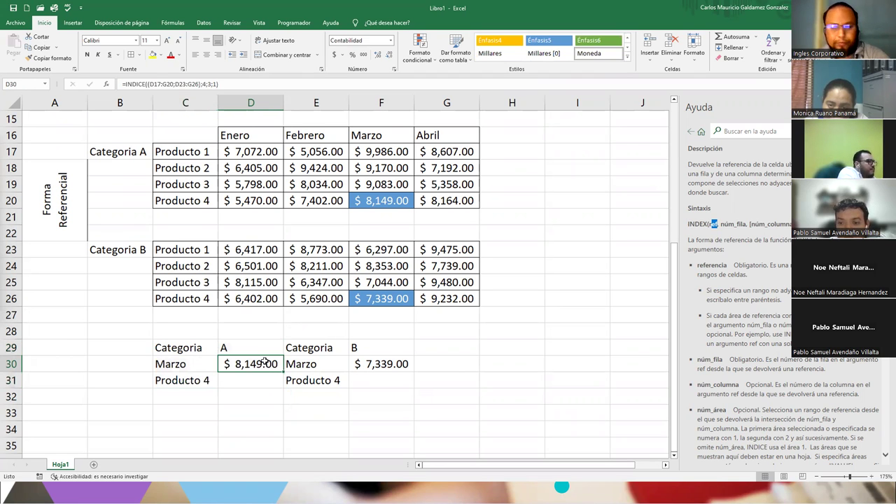
pyautogui.doubleClick(264, 361)
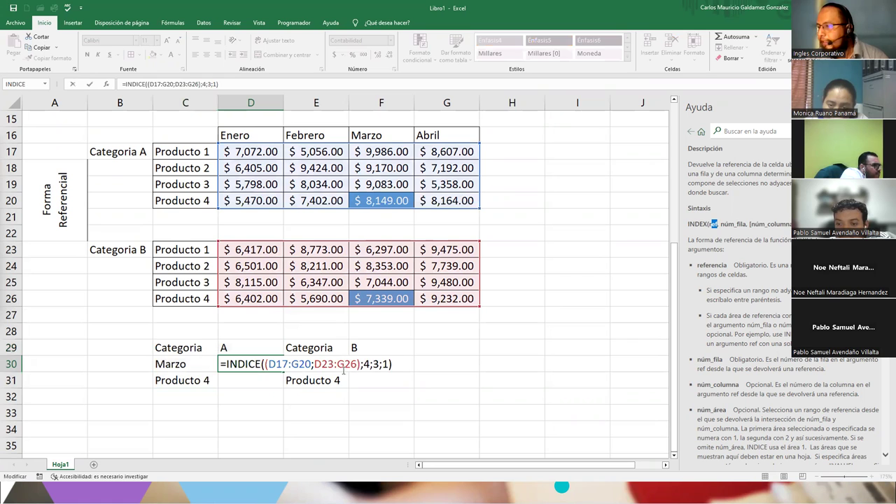
pyautogui.click(386, 363)
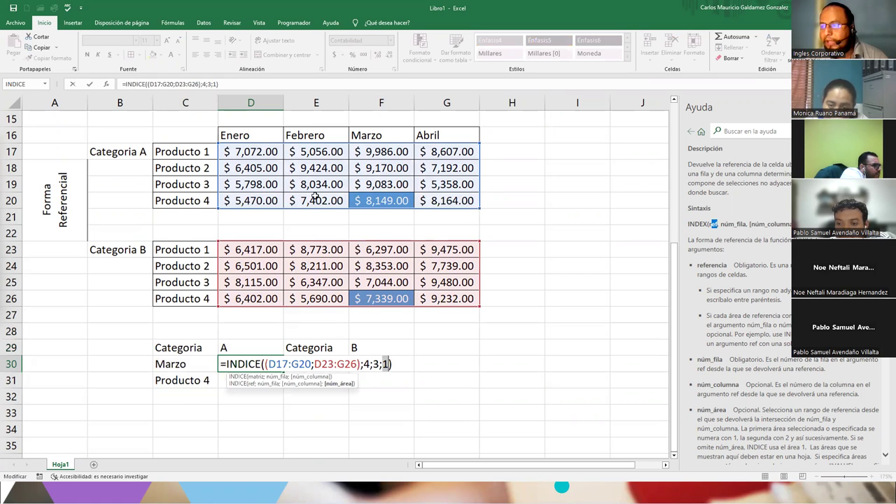
pyautogui.click(370, 365)
pyautogui.doubleClick(393, 371)
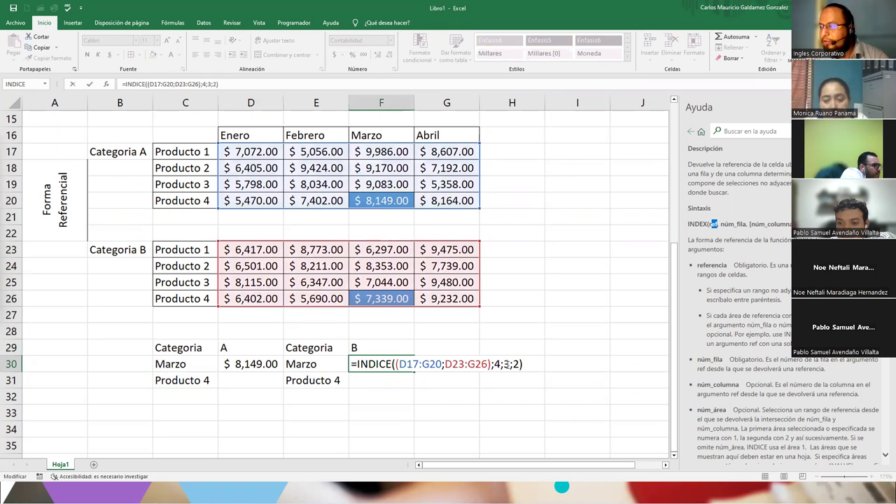
# Step: Examine the area-number argument of the INDICE formula in F30, leaving the formula unedited
pyautogui.doubleClick(515, 364)
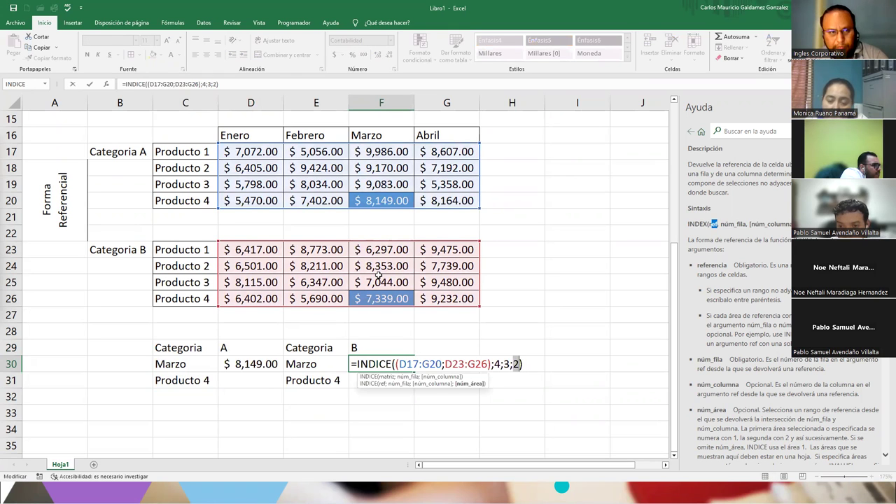
pyautogui.click(308, 281)
pyautogui.press('Escape')
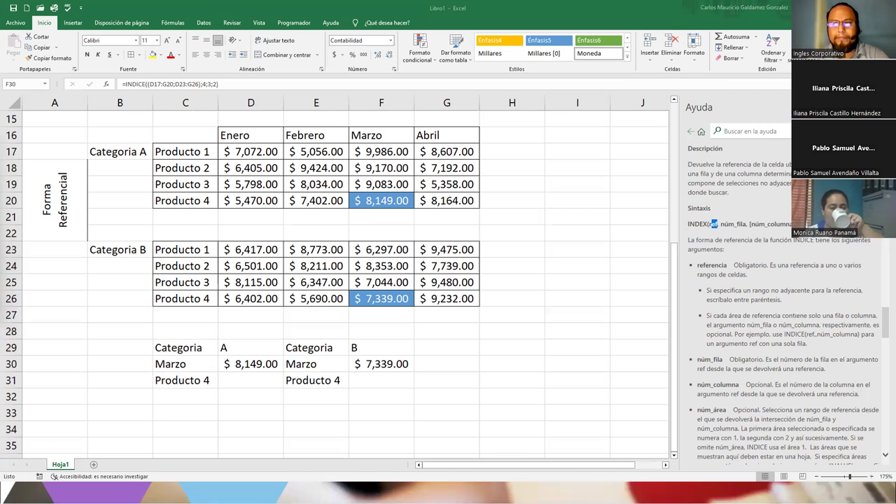
# Step: Switch to the Manual Excel Intermedio PDF in the browser, enlarge its window, review the table of contents, and return to Excel
pyautogui.hotkey('alt', 'Tab')
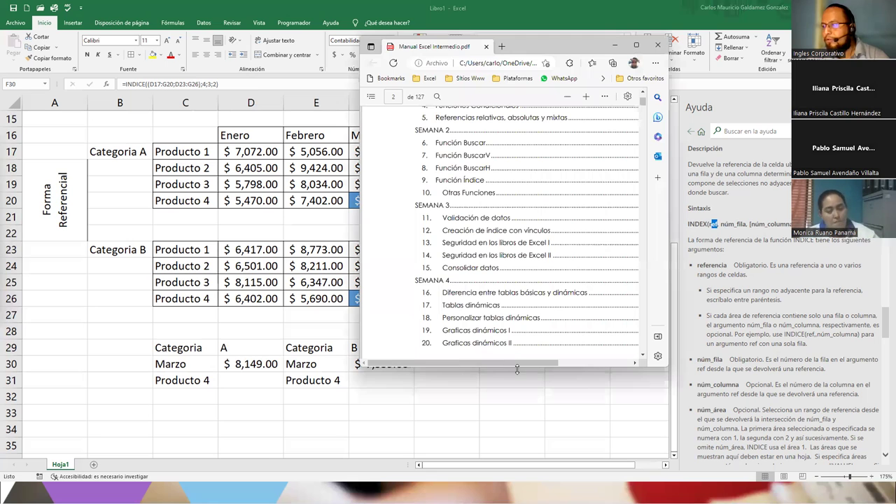
pyautogui.click(644, 294)
pyautogui.moveTo(642, 118); pyautogui.dragTo(643, 108)
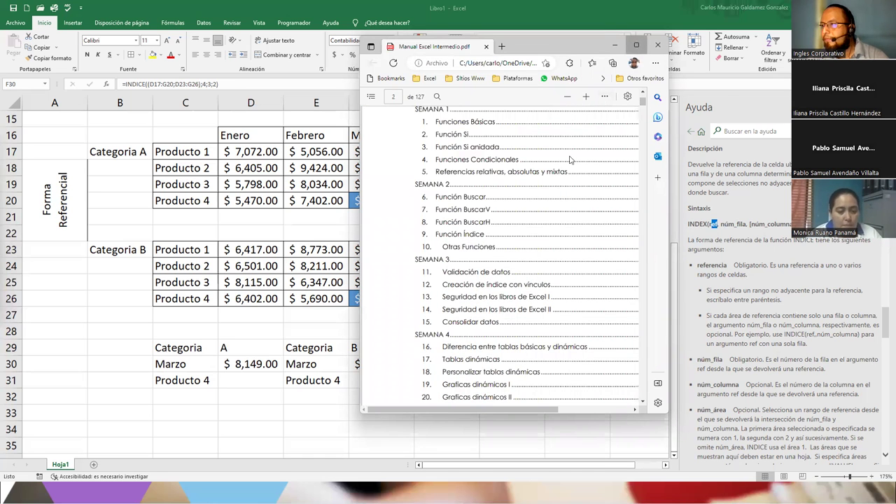
pyautogui.click(635, 45)
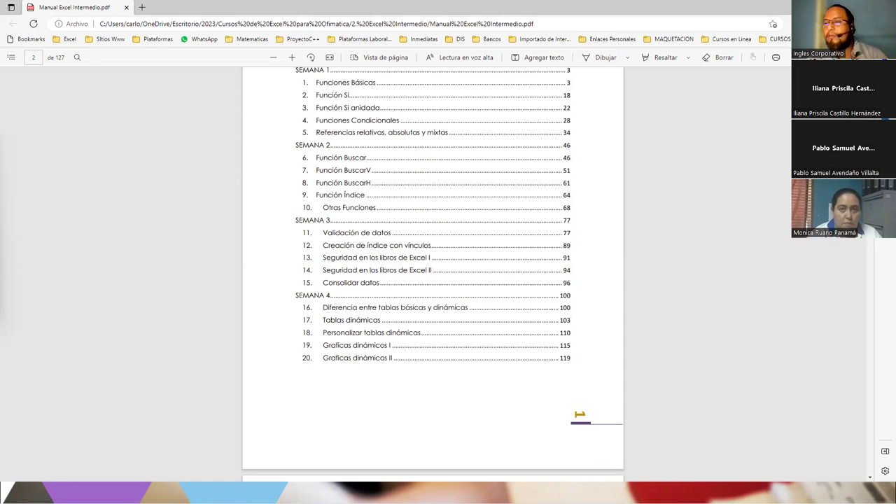
pyautogui.hotkey('alt', 'Tab')
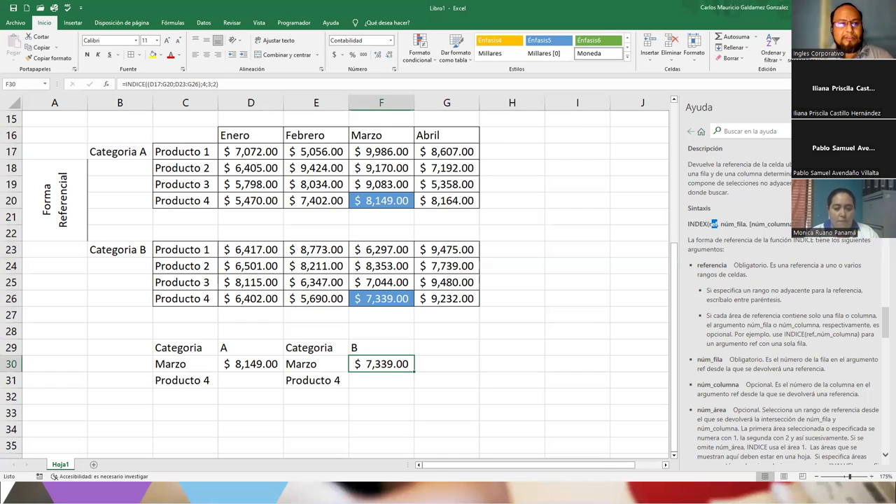
# Step: Close the help pane and move the Producto 3 de Febrero lookup with its result from C12:E12 to H2:J2
pyautogui.click(483, 335)
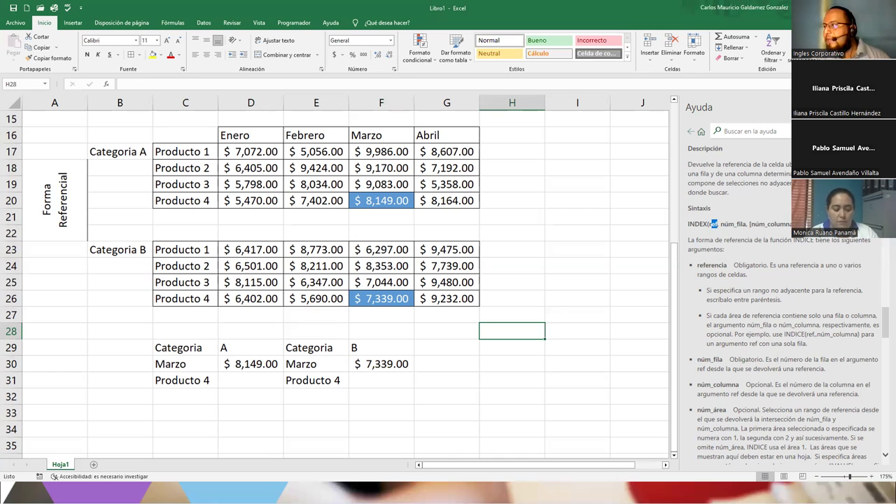
pyautogui.click(881, 107)
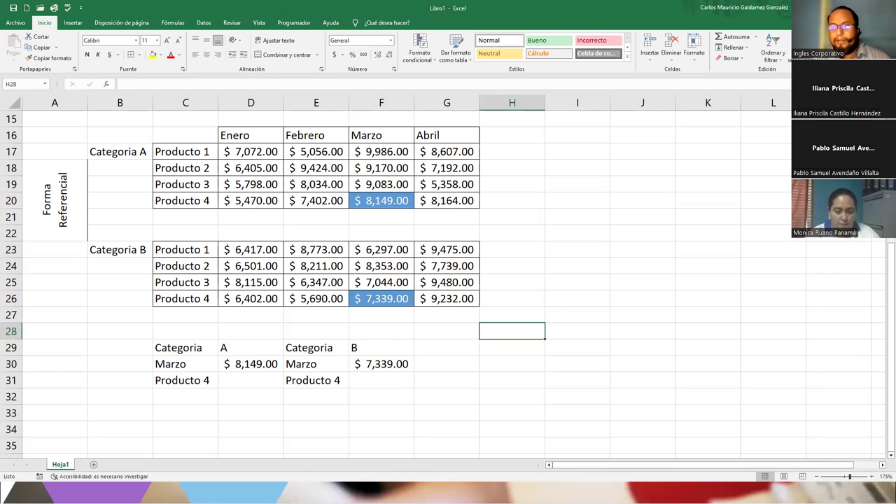
pyautogui.scroll(5, 282, 278)
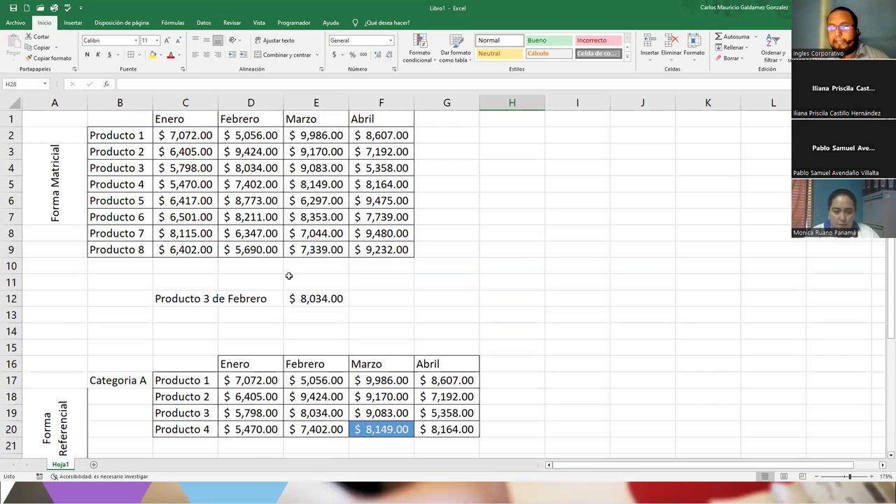
pyautogui.moveTo(158, 299); pyautogui.dragTo(625, 142)
# Step: Fill the H2 label down through H6 and change H3 to Producto 1 de Abril
pyautogui.click(504, 139)
pyautogui.moveTo(544, 143); pyautogui.dragTo(541, 207)
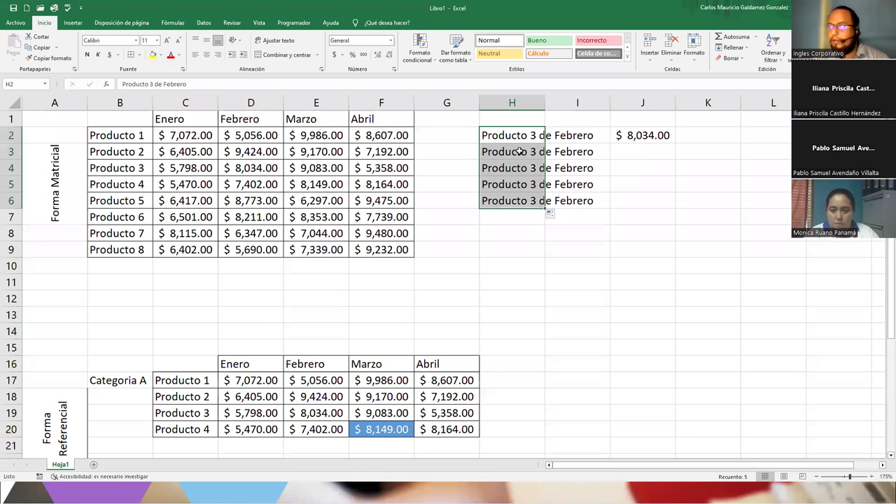
pyautogui.click(519, 152)
pyautogui.doubleClick(516, 154)
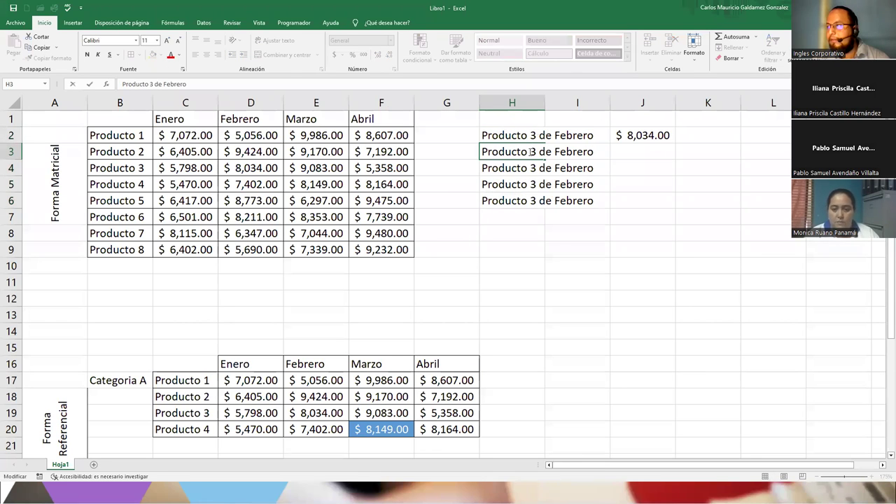
pyautogui.doubleClick(534, 152)
pyautogui.press('BackSpace')
pyautogui.write('1')
pyautogui.doubleClick(572, 152)
pyautogui.write('Abril')
pyautogui.press('Return')
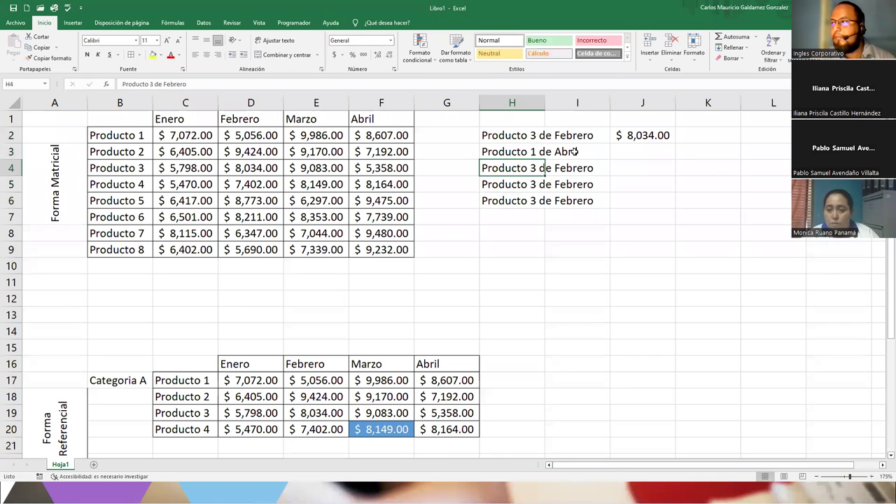
# Step: Change the label in H4 to Producto 5 de Enero
pyautogui.press('F2')
pyautogui.press('Left')
pyautogui.hotkey('ctrl', 'Left')
pyautogui.hotkey('ctrl', 'Left')
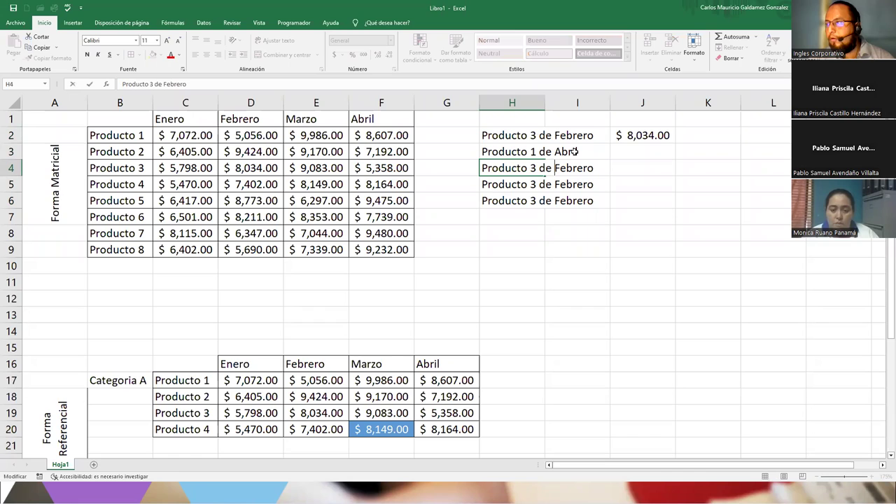
pyautogui.press('BackSpace')
pyautogui.write('5')
pyautogui.press('Right')
pyautogui.press('Right')
pyautogui.press('Right')
pyautogui.press('Right')
pyautogui.hotkey('shift', 'Right')
pyautogui.hotkey('shift', 'Right')
pyautogui.hotkey('shift', 'Right')
pyautogui.hotkey('shift', 'Right')
pyautogui.hotkey('shift', 'Right')
pyautogui.hotkey('shift', 'Right')
pyautogui.hotkey('shift', 'Right')
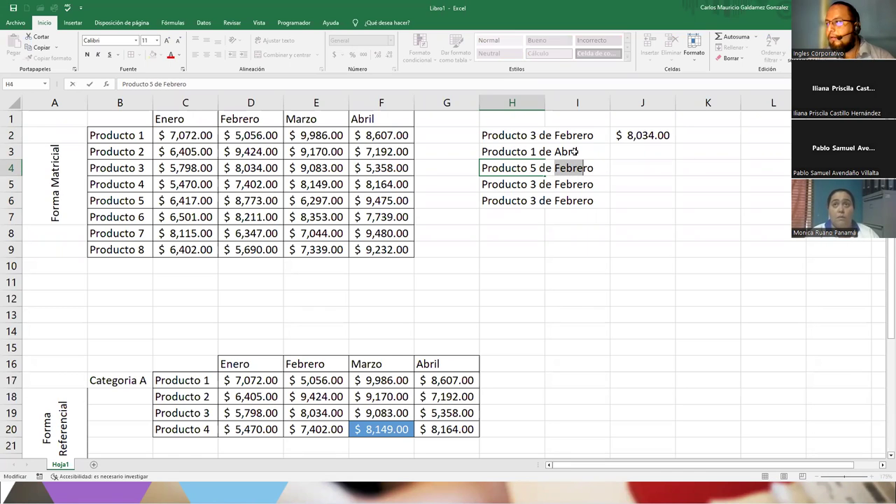
pyautogui.write('Enero')
pyautogui.press('Return')
# Step: Change the label in H5 to Producto 7 de Marzo
pyautogui.press('F2')
pyautogui.press('Left')
pyautogui.press('Left')
pyautogui.press('Left')
pyautogui.press('Left')
pyautogui.press('Left')
pyautogui.press('Left')
pyautogui.press('Left')
pyautogui.press('Left')
pyautogui.press('Left')
pyautogui.press('Left')
pyautogui.press('Left')
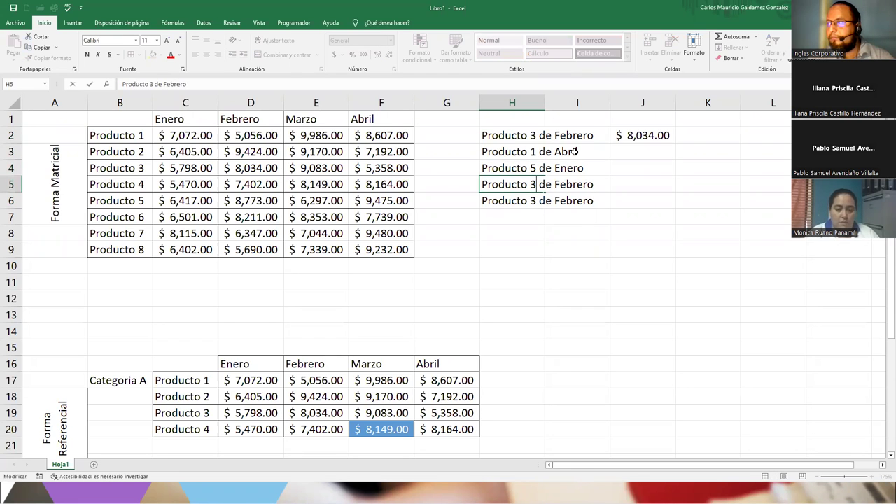
pyautogui.press('BackSpace')
pyautogui.write('7')
pyautogui.press('Right')
pyautogui.press('Right')
pyautogui.press('Right')
pyautogui.press('Right')
pyautogui.press('Right')
pyautogui.press('Right')
pyautogui.press('Right')
pyautogui.press('Right')
pyautogui.press('Right')
pyautogui.press('Right')
pyautogui.press('Right')
pyautogui.hotkey('shift', 'Left')
pyautogui.hotkey('shift', 'Left')
pyautogui.hotkey('shift', 'Left')
pyautogui.hotkey('shift', 'Left')
pyautogui.hotkey('shift', 'Left')
pyautogui.hotkey('shift', 'Left')
pyautogui.hotkey('shift', 'Left')
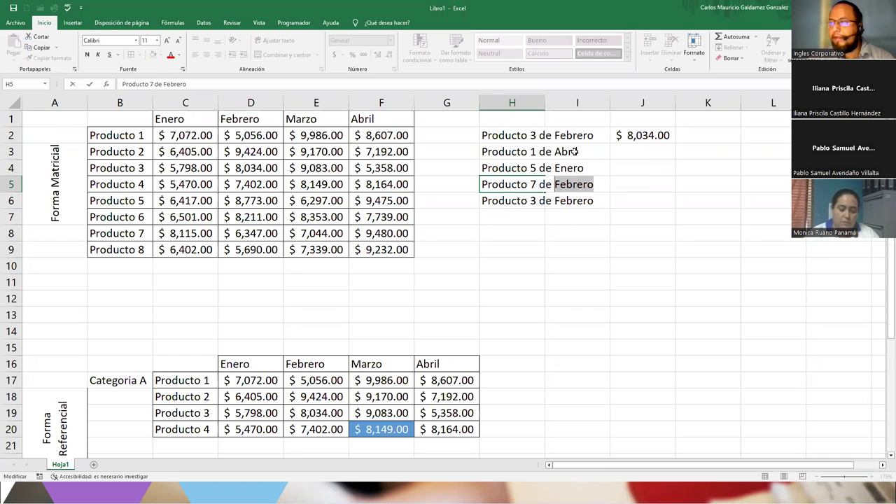
pyautogui.write('Marzo')
pyautogui.press('Return')
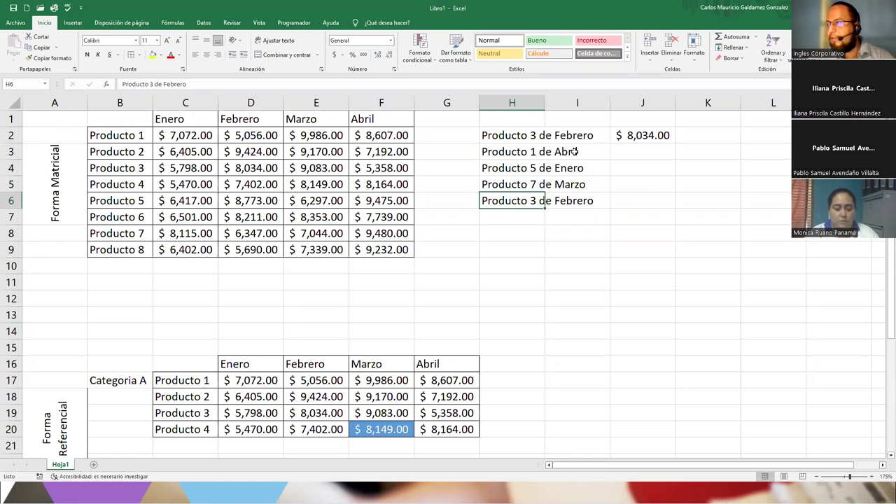
# Step: Change the label in H6 to Producto 8 de Febrero
pyautogui.press('F2')
pyautogui.press('Left')
pyautogui.press('Left')
pyautogui.press('Left')
pyautogui.press('Left')
pyautogui.press('Left')
pyautogui.press('Left')
pyautogui.press('Left')
pyautogui.press('Left')
pyautogui.press('Left')
pyautogui.press('Left')
pyautogui.press('Left')
pyautogui.press('Left')
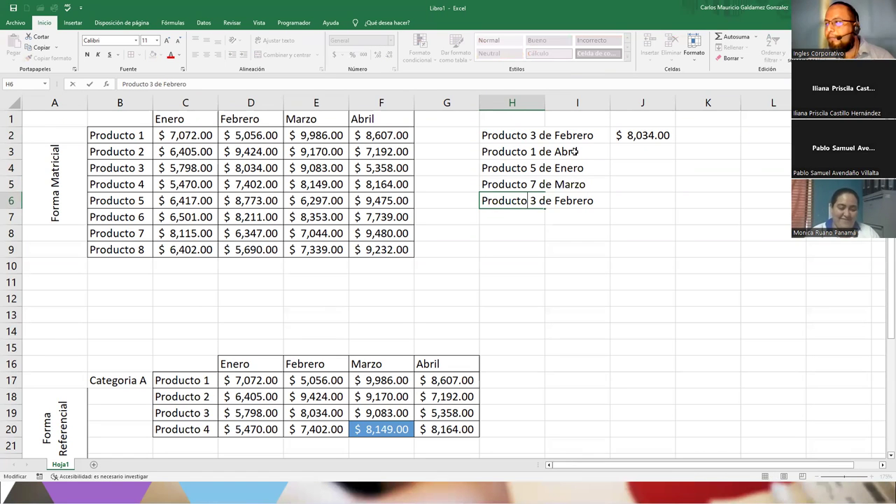
pyautogui.press('Delete')
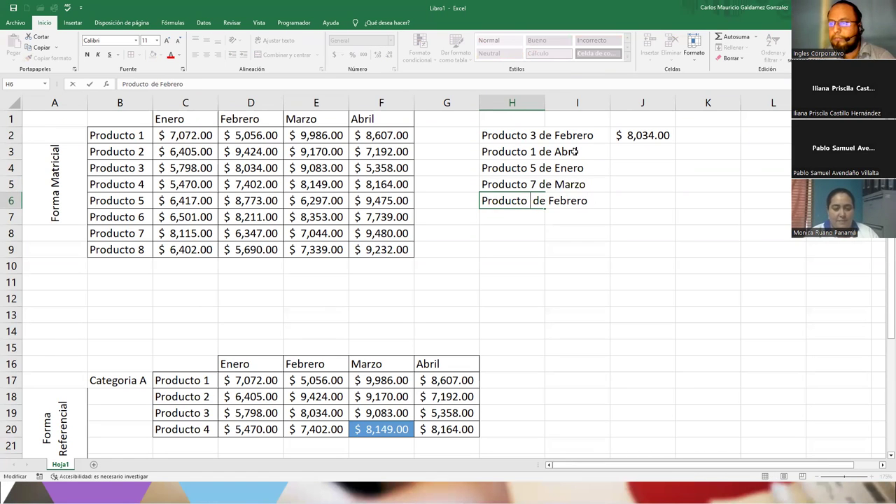
pyautogui.write('8')
pyautogui.press('Right')
pyautogui.press('Right')
pyautogui.press('Right')
pyautogui.press('Right')
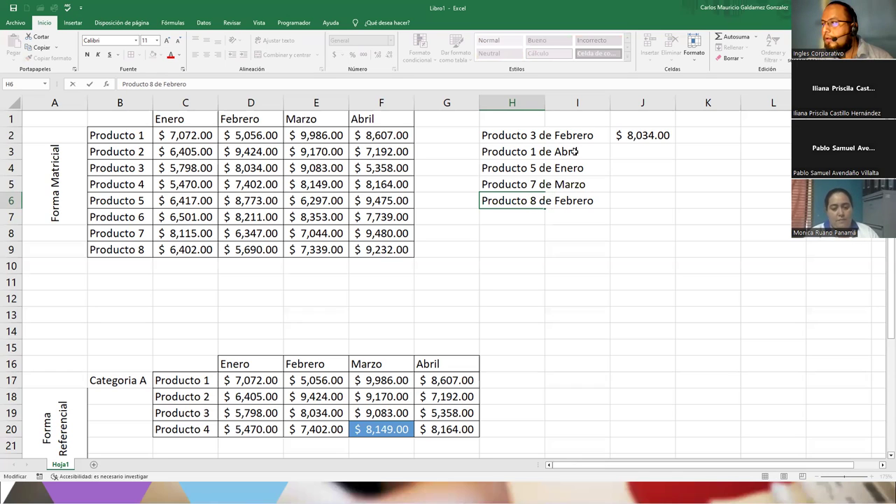
pyautogui.press('Return')
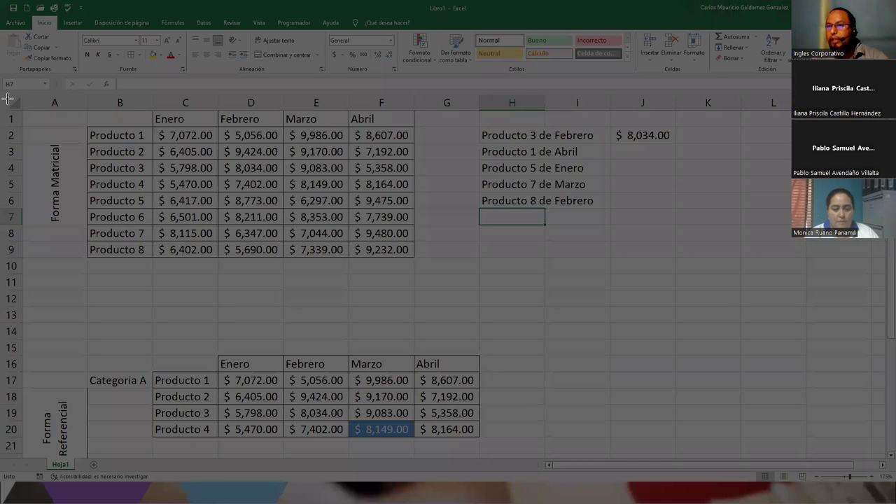
# Step: Capture a screen clipping of the Forma Matricial table together with the lookup labels in column H
pyautogui.moveTo(2, 94); pyautogui.dragTo(693, 280)
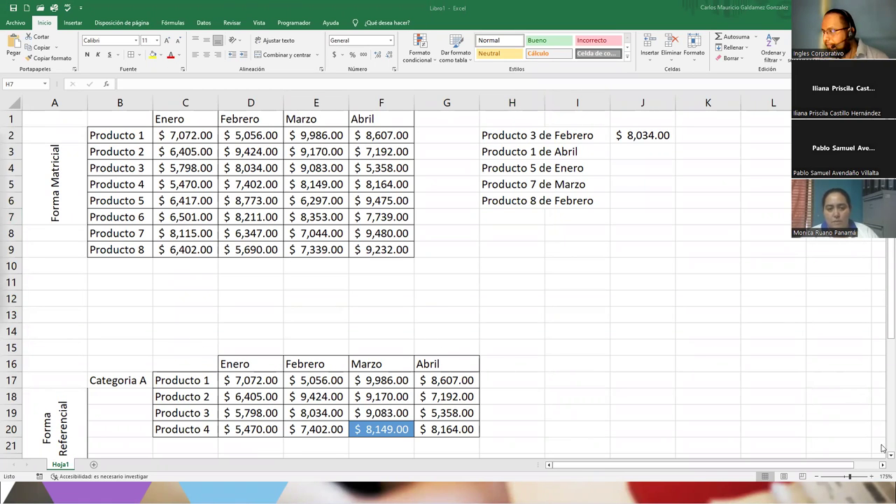
# Step: Move the Categoria A and B lookup blocks from C29:F31 to I16:L18, beside the Forma Referencial tables
pyautogui.click(883, 458)
pyautogui.scroll(-4, 883, 458)
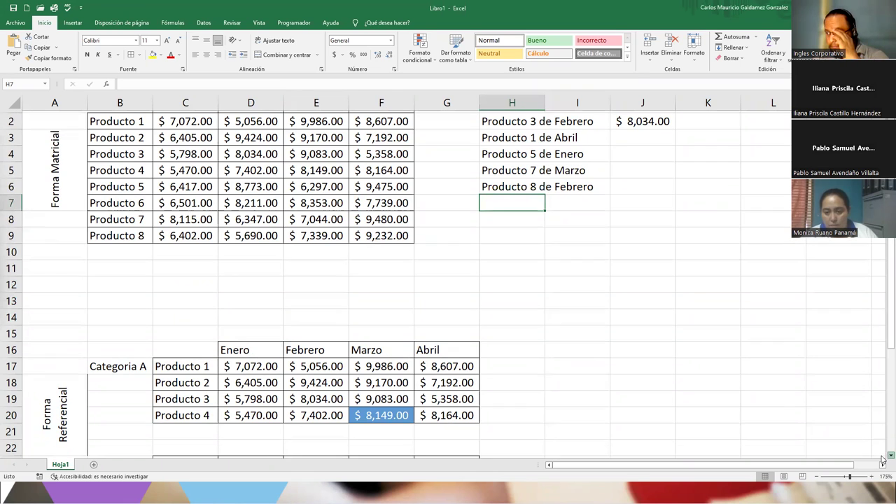
pyautogui.scroll(-1, 882, 458)
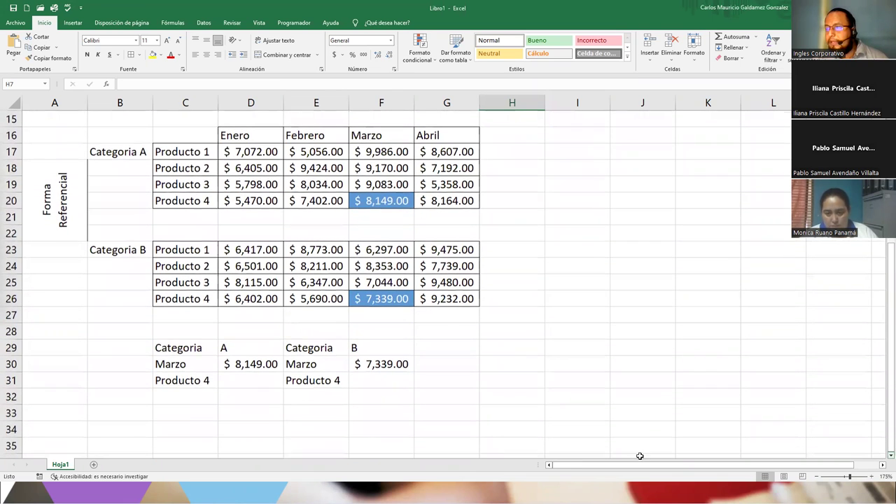
pyautogui.moveTo(160, 344); pyautogui.dragTo(760, 176)
pyautogui.click(595, 240)
# Step: Copy the Categoria A lookup block I16:J18 and paste it at I21, I26 and I31
pyautogui.moveTo(576, 140); pyautogui.dragTo(623, 167)
pyautogui.hotkey('ctrl', 'c')
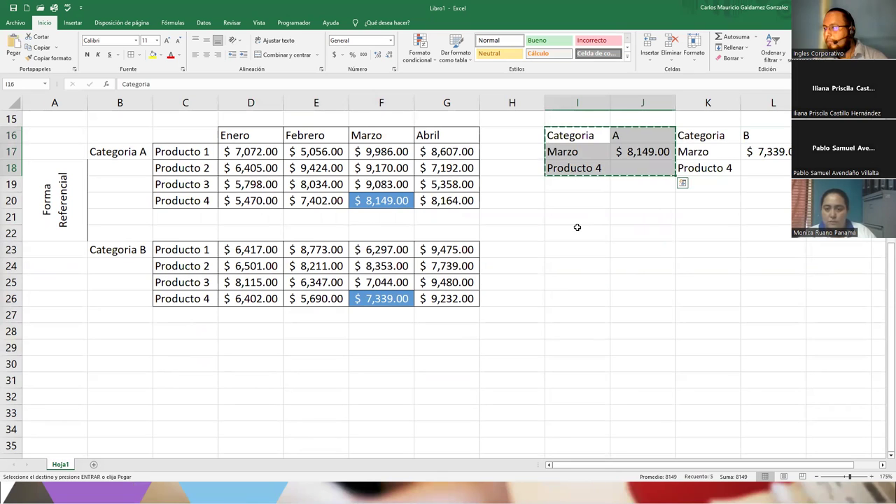
pyautogui.click(565, 216)
pyautogui.hotkey('ctrl', 'v')
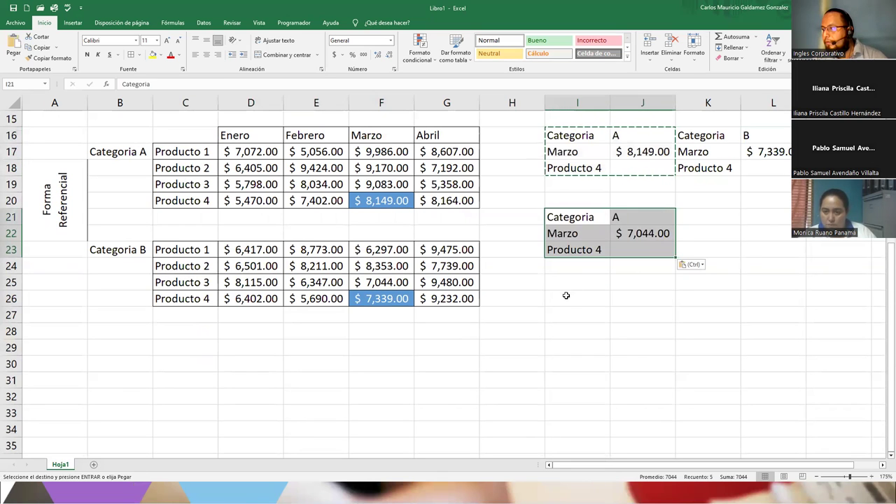
pyautogui.click(568, 297)
pyautogui.hotkey('ctrl', 'v')
pyautogui.click(569, 376)
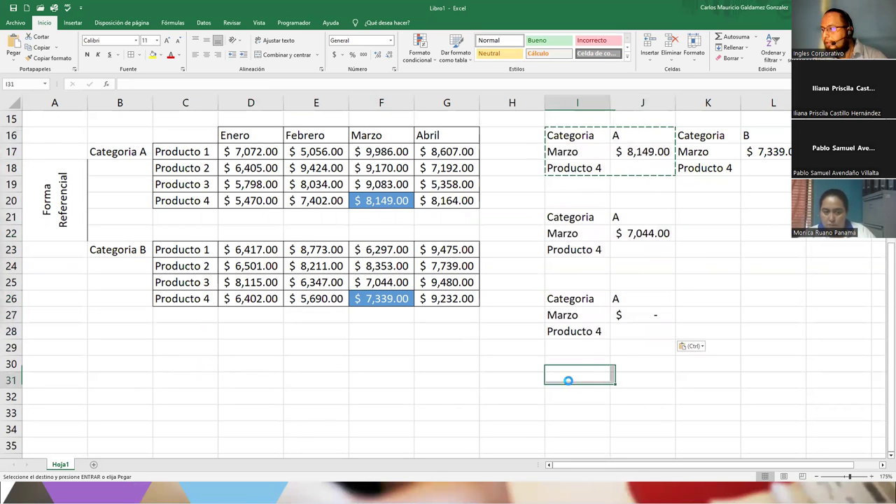
pyautogui.hotkey('ctrl', 'v')
# Step: Clear cells J22, J26:J27 and J32 in the pasted blocks, and delete the contents of the last block, I31:J33
pyautogui.click(634, 396)
pyautogui.moveTo(641, 313); pyautogui.dragTo(640, 298)
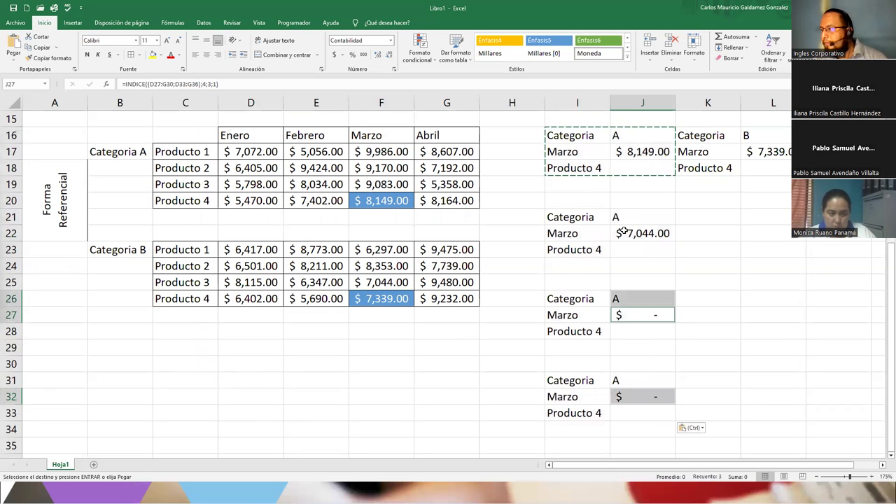
pyautogui.keyDown('ctrl'); pyautogui.click(623, 233); pyautogui.keyUp('ctrl')
pyautogui.press('Delete')
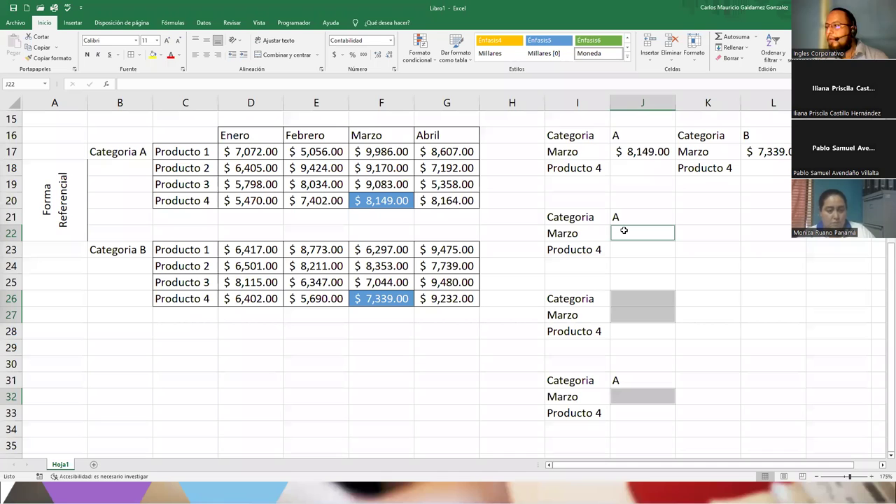
pyautogui.moveTo(569, 380); pyautogui.dragTo(613, 412)
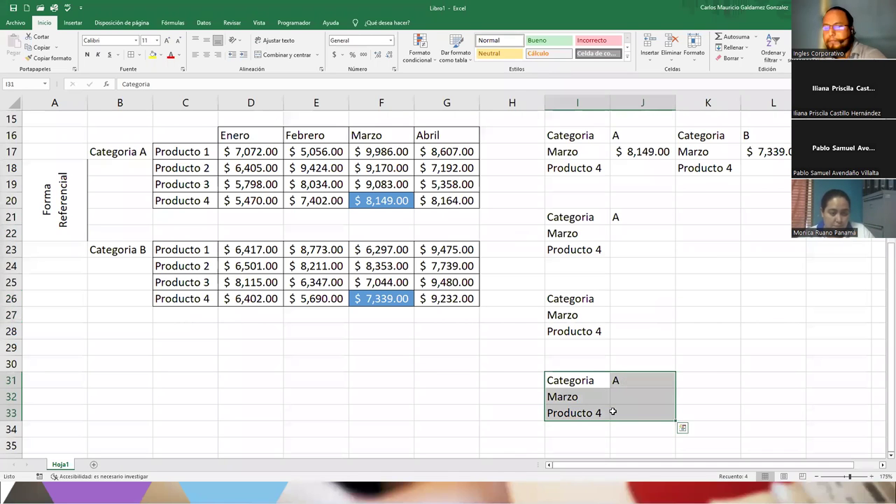
pyautogui.press('Delete')
# Step: Copy the Categoria B lookup block K16:L19 and paste it at K21 and K26
pyautogui.moveTo(711, 135); pyautogui.dragTo(756, 178)
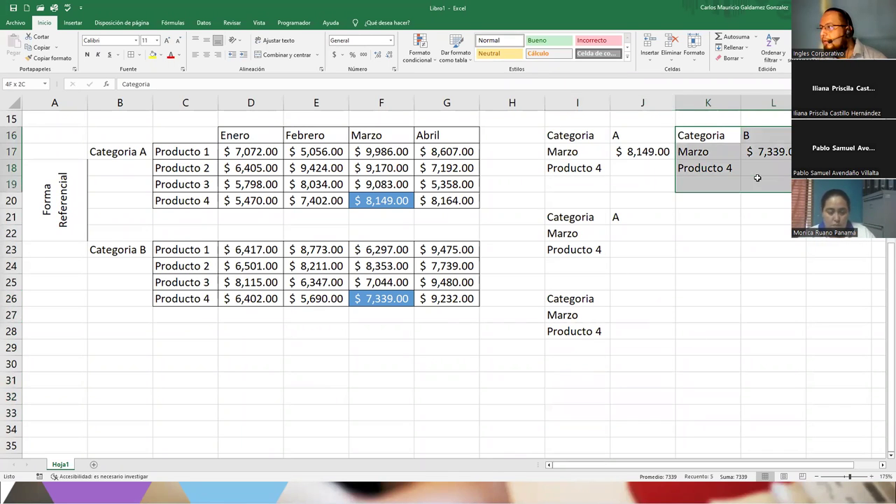
pyautogui.hotkey('ctrl', 'c')
pyautogui.click(707, 217)
pyautogui.hotkey('ctrl', 'v')
pyautogui.click(704, 300)
pyautogui.hotkey('ctrl', 'v')
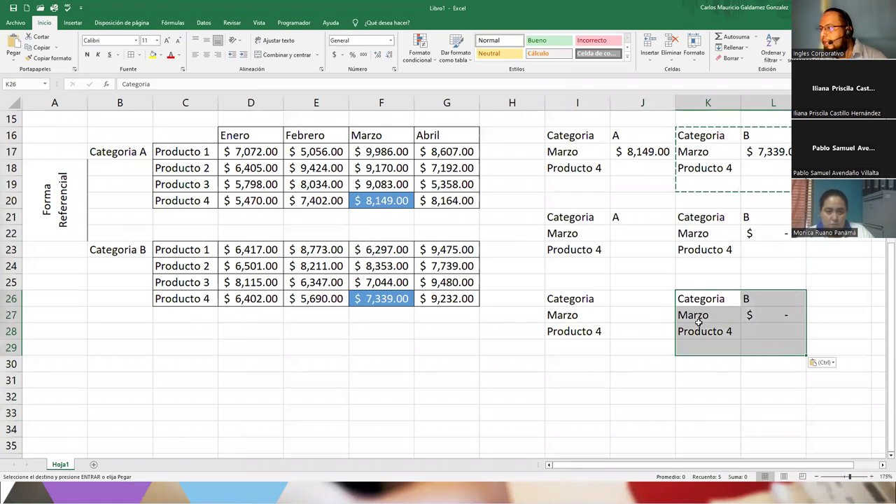
# Step: Clear the copied INDICE formulas in L22 and L27 of the pasted Categoria B blocks
pyautogui.click(752, 319)
pyautogui.keyDown('ctrl'); pyautogui.click(764, 234); pyautogui.keyUp('ctrl')
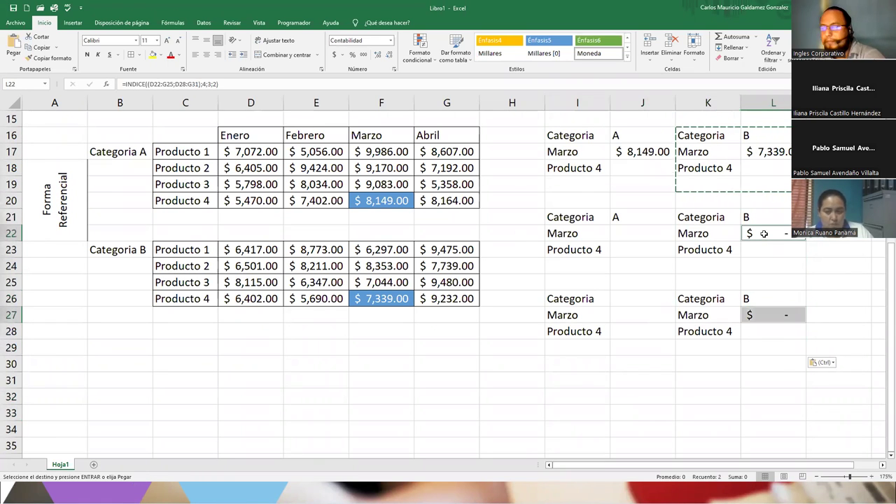
pyautogui.press('Delete')
# Step: Replace the month and product labels of the second Categoria A block, setting I22 to Febrero and I23 to Producto2
pyautogui.click(628, 218)
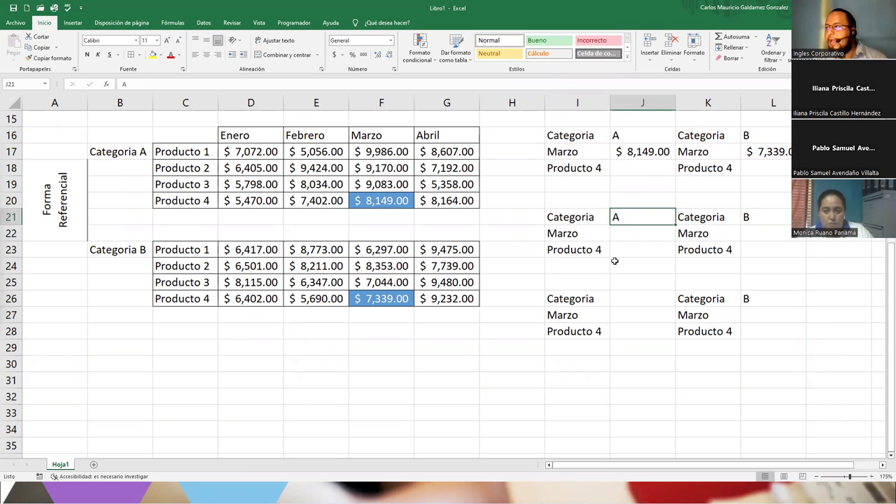
pyautogui.click(565, 234)
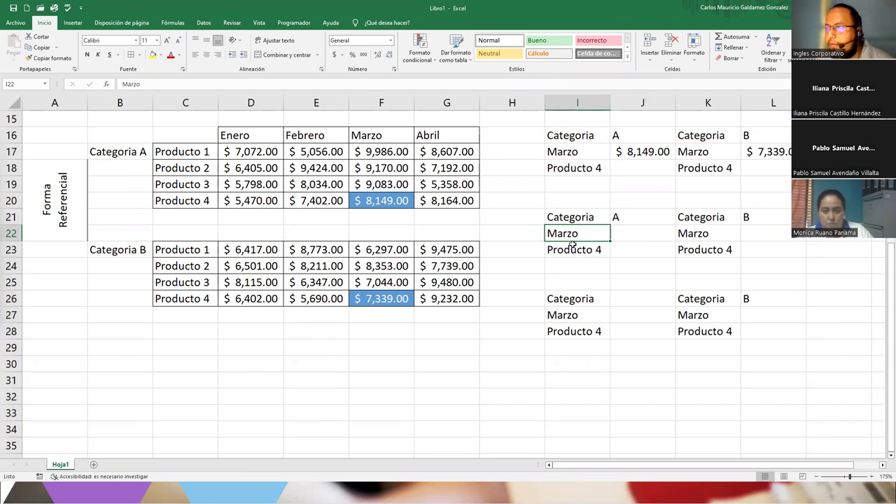
pyautogui.write('Febrero')
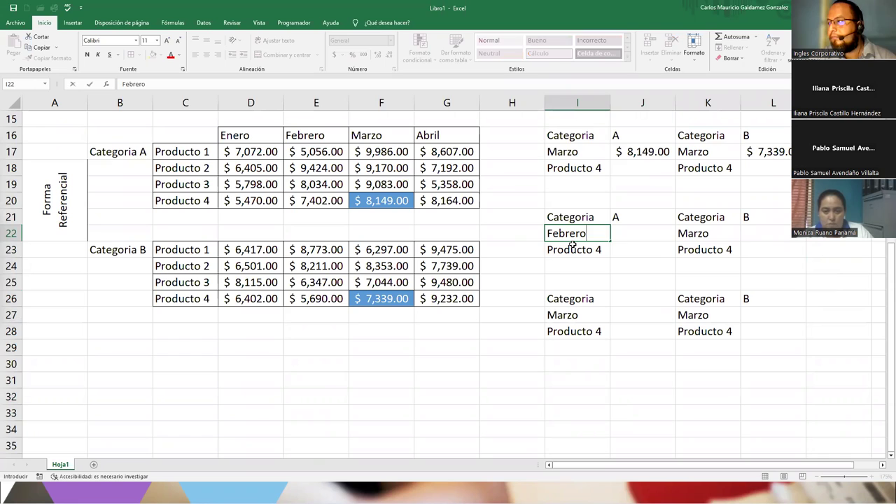
pyautogui.press('Return')
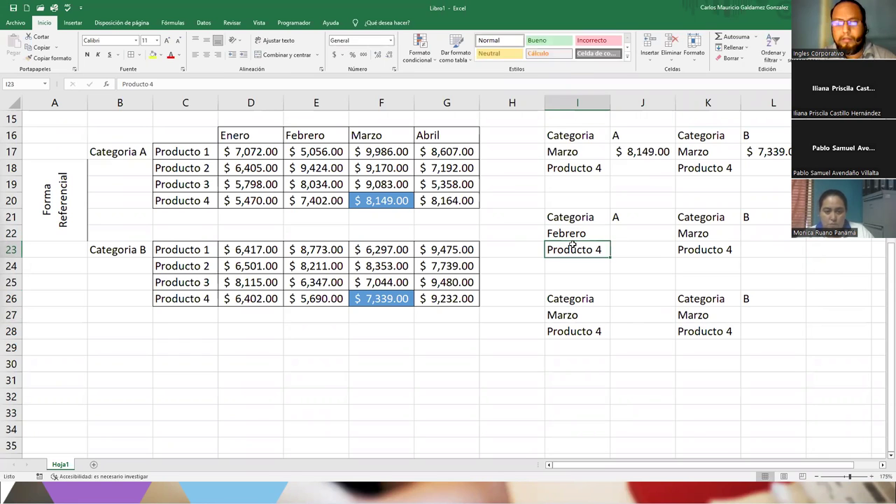
pyautogui.write('Producto')
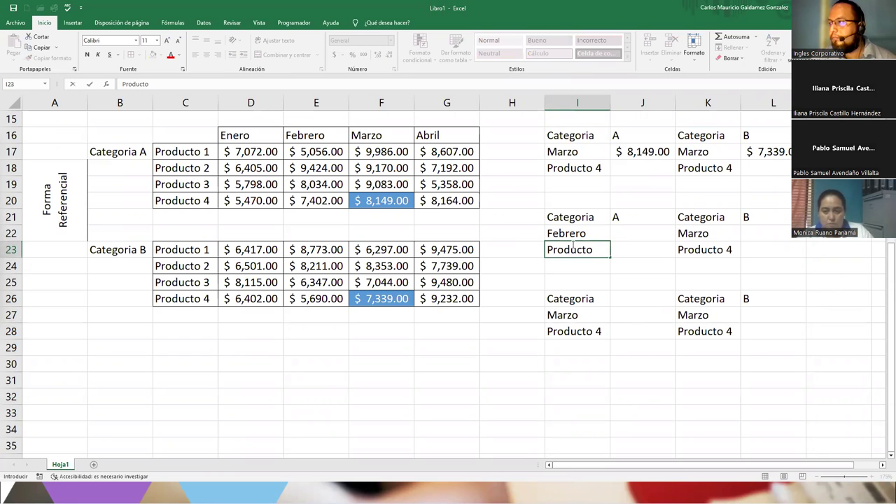
pyautogui.write('2')
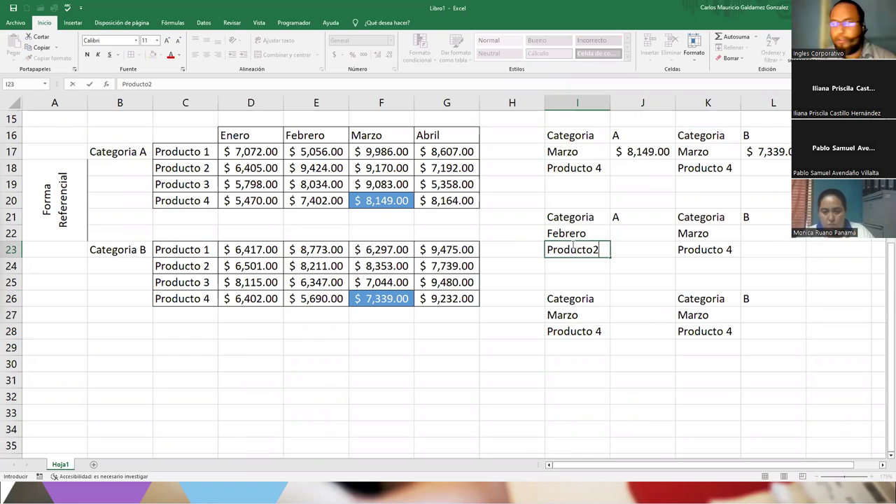
pyautogui.press('Return')
# Step: Replace the labels in the lower practice block, setting I27 to Enero and I28 to Producto3
pyautogui.press('Down')
pyautogui.press('Down')
pyautogui.press('Down')
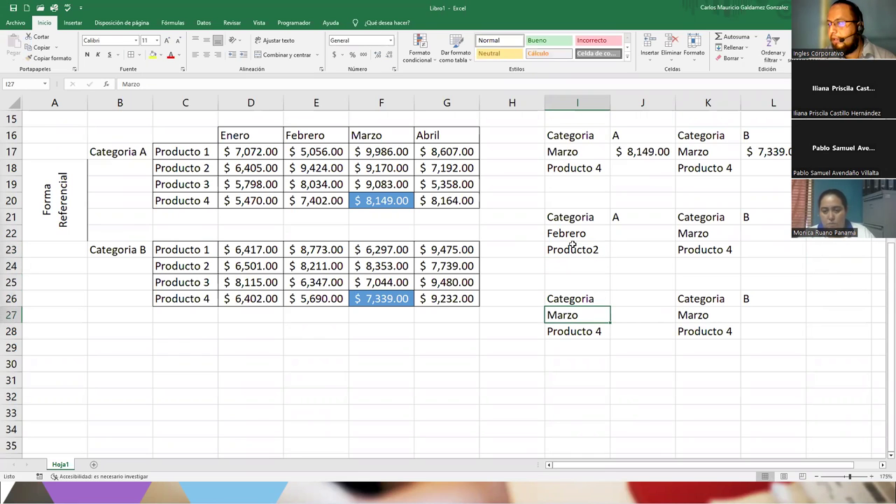
pyautogui.keyDown('shift'); pyautogui.click(572, 244); pyautogui.keyUp('shift')
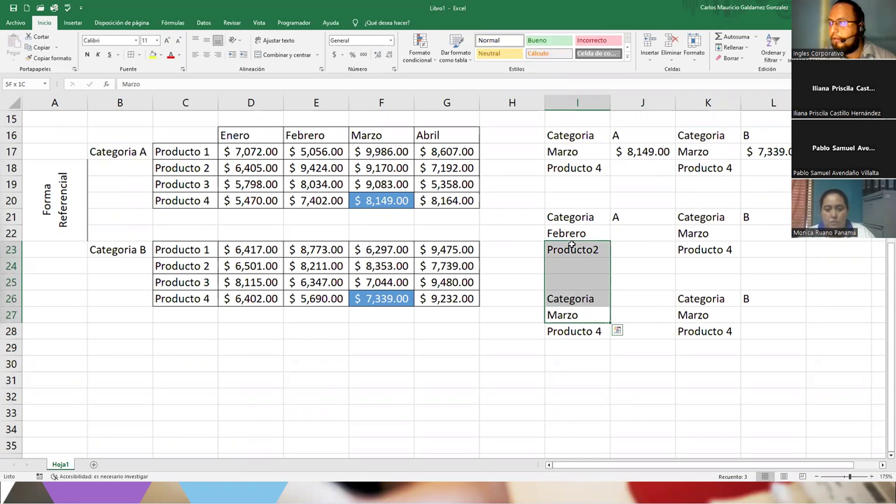
pyautogui.click(569, 316)
pyautogui.write('Enero')
pyautogui.press('Return')
pyautogui.write('Producto2')
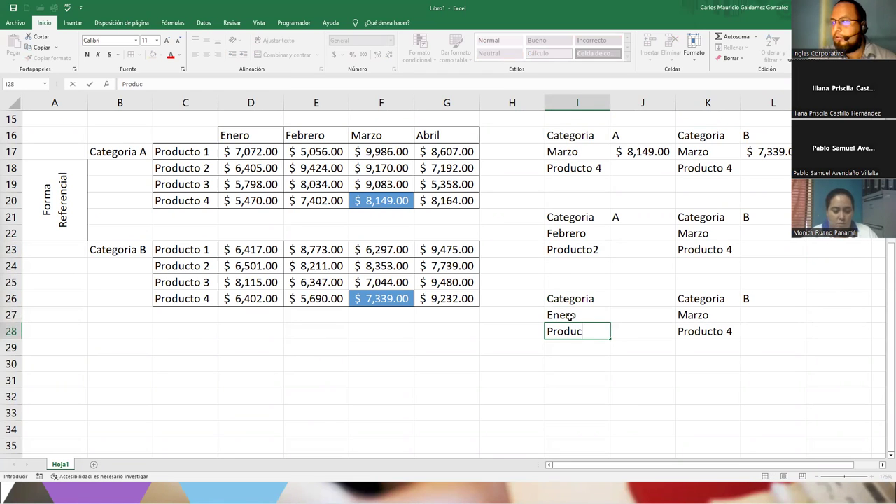
pyautogui.press('BackSpace')
pyautogui.write('3')
pyautogui.press('Return')
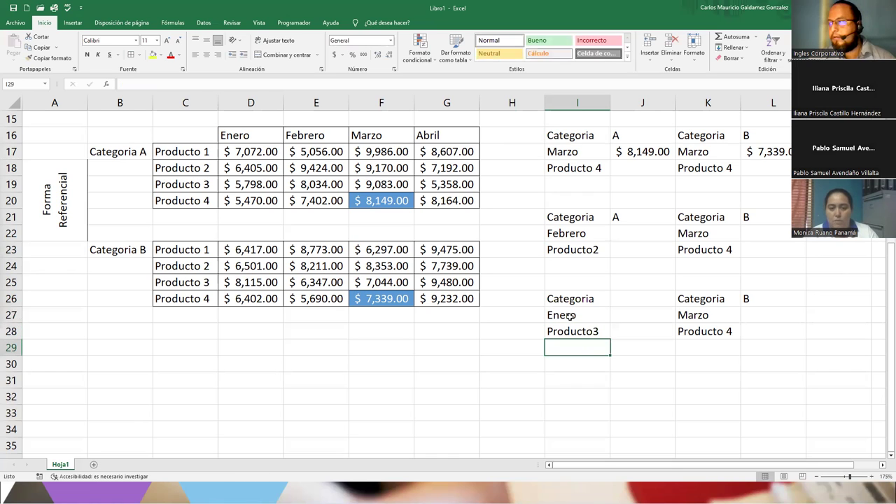
# Step: Add borders around the empty result cells J22, J27, L22 and L27
pyautogui.click(627, 236)
pyautogui.keyDown('ctrl'); pyautogui.click(643, 314); pyautogui.keyUp('ctrl')
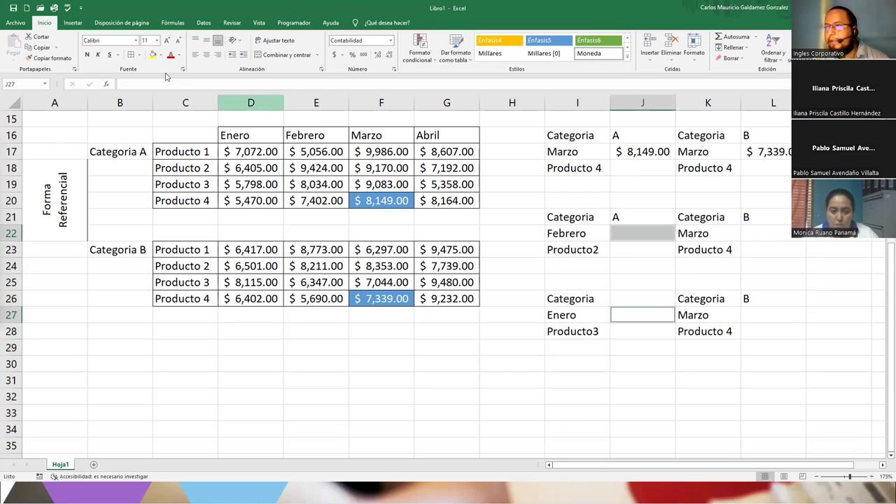
pyautogui.keyDown('ctrl'); pyautogui.click(779, 233); pyautogui.keyUp('ctrl')
pyautogui.keyDown('ctrl'); pyautogui.click(770, 314); pyautogui.keyUp('ctrl')
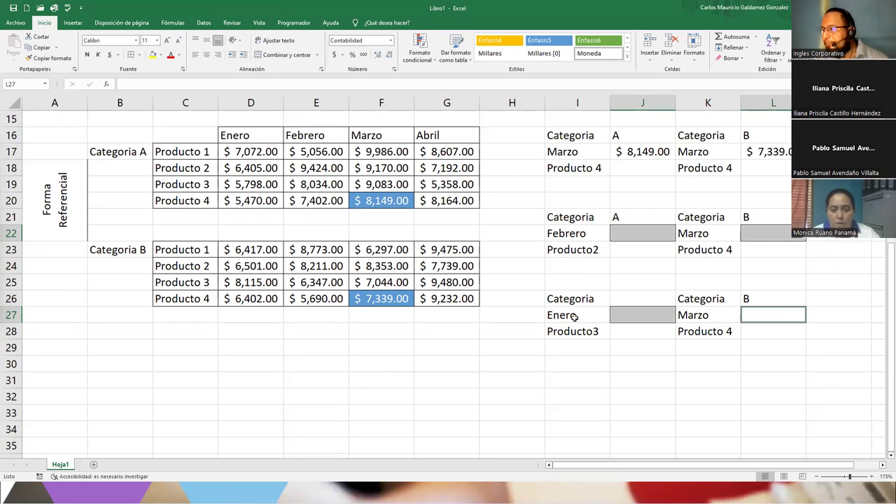
# Step: Copy the Enero and Producto3 labels from I27:I28 to K22, and the Febrero and Producto2 labels from I22:I23 to K27
pyautogui.moveTo(573, 316); pyautogui.dragTo(573, 332)
pyautogui.hotkey('ctrl', 'c')
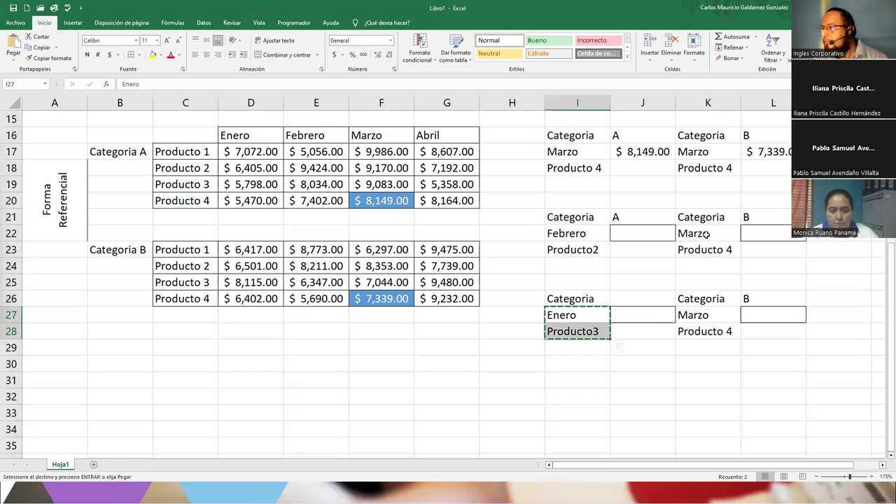
pyautogui.click(707, 234)
pyautogui.hotkey('ctrl', 'v')
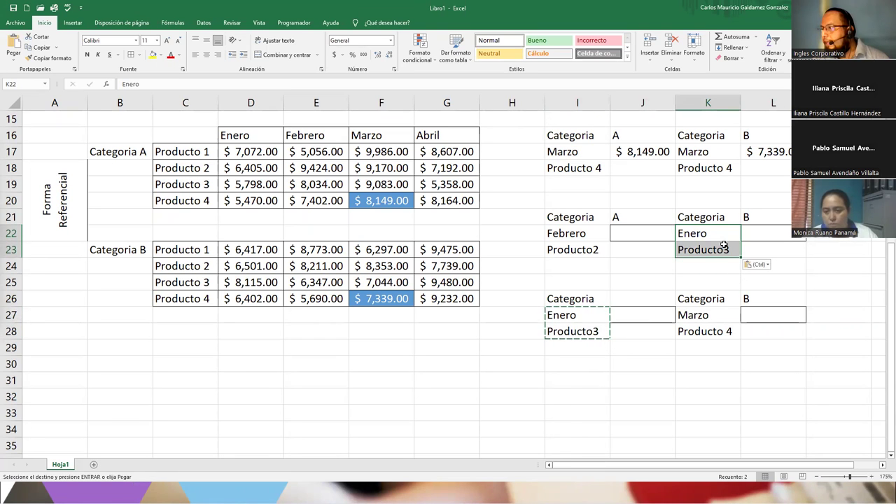
pyautogui.moveTo(582, 236); pyautogui.dragTo(581, 250)
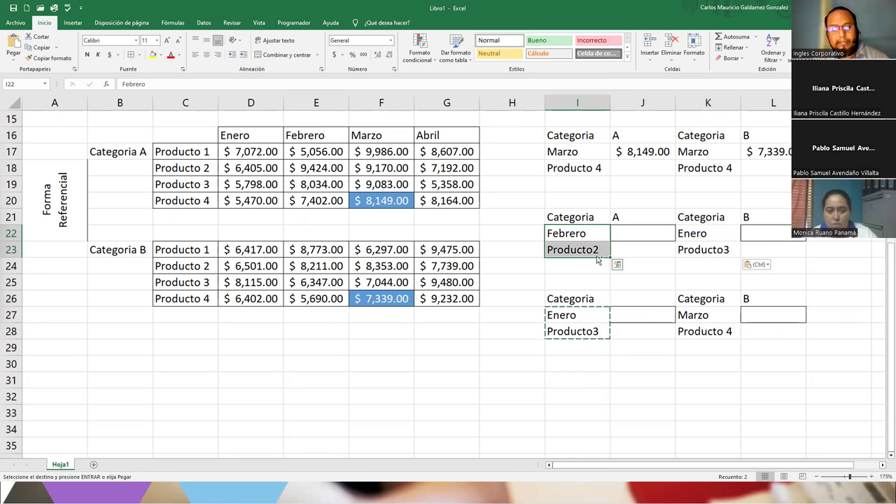
pyautogui.hotkey('ctrl', 'c')
pyautogui.click(713, 314)
pyautogui.hotkey('ctrl', 'v')
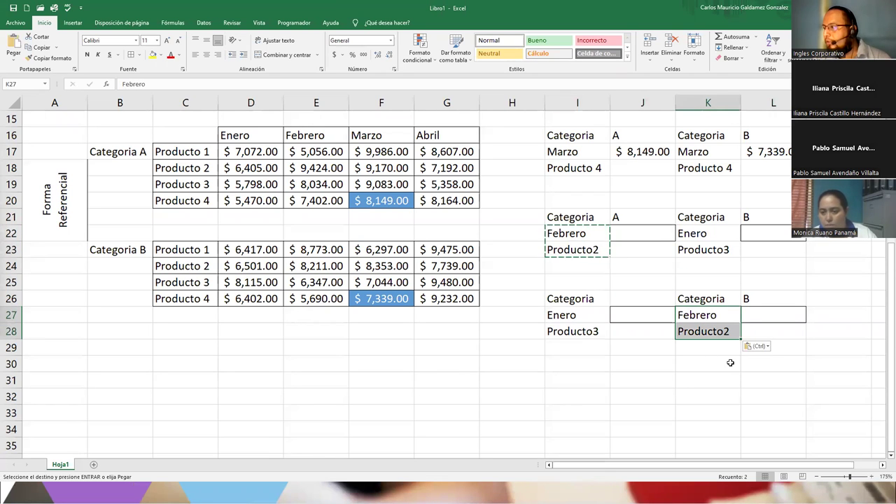
# Step: Insert a space before the number in the product labels in K28, K23, I23 and I28
pyautogui.doubleClick(723, 332)
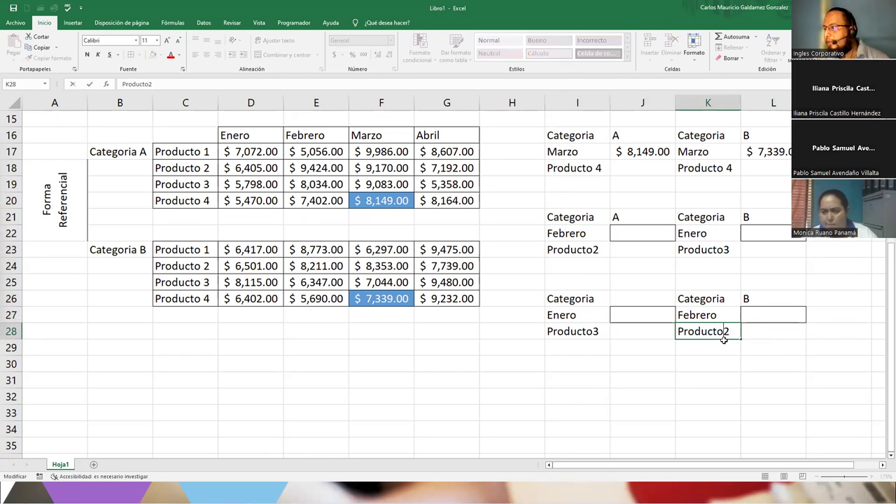
pyautogui.doubleClick(728, 250)
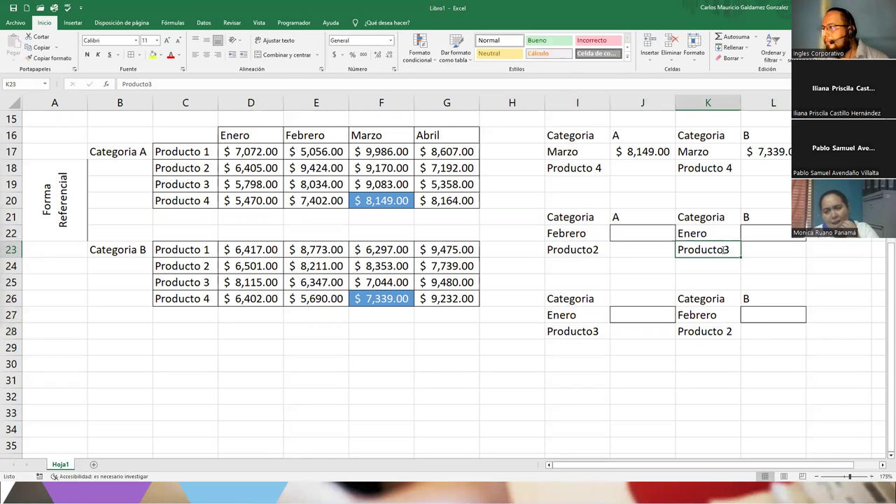
pyautogui.doubleClick(590, 250)
pyautogui.click(593, 332)
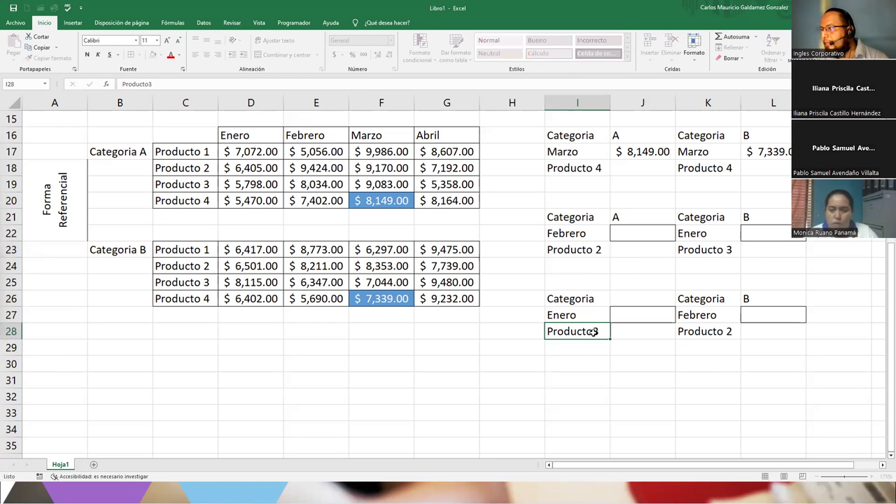
pyautogui.click(428, 324)
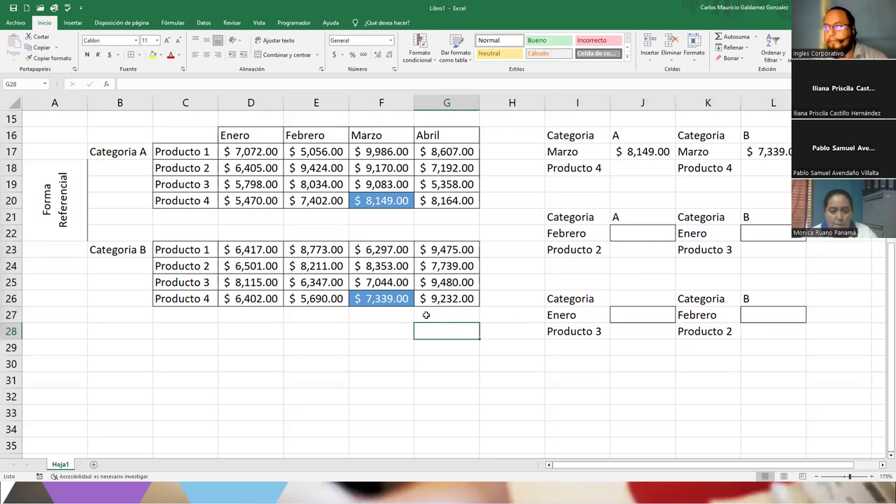
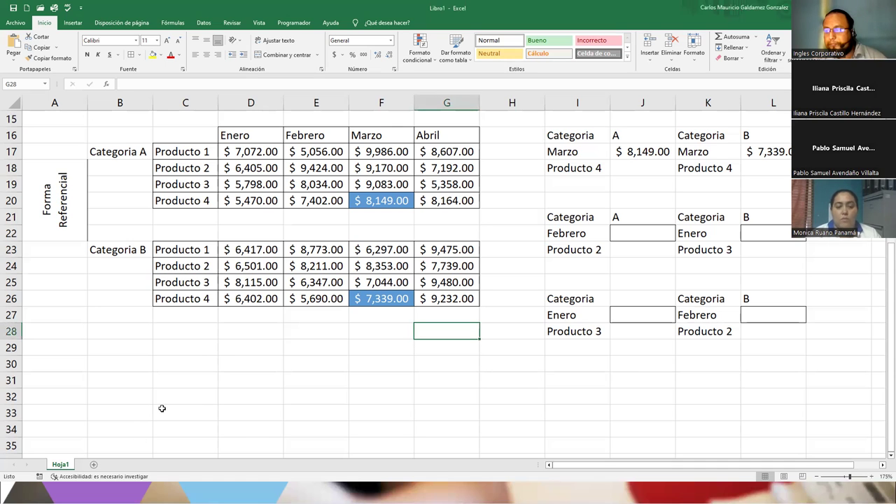
# Step: Enter the language headers Español, Ingles, Catalán, Esperanto, Italiano and Gallego across A34:F34
pyautogui.scroll(-5, 161, 406)
pyautogui.click(75, 185)
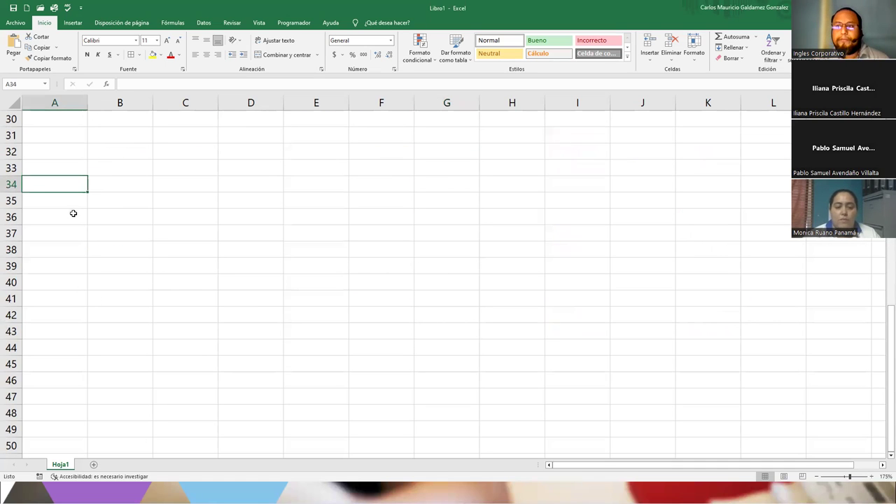
pyautogui.write('Español')
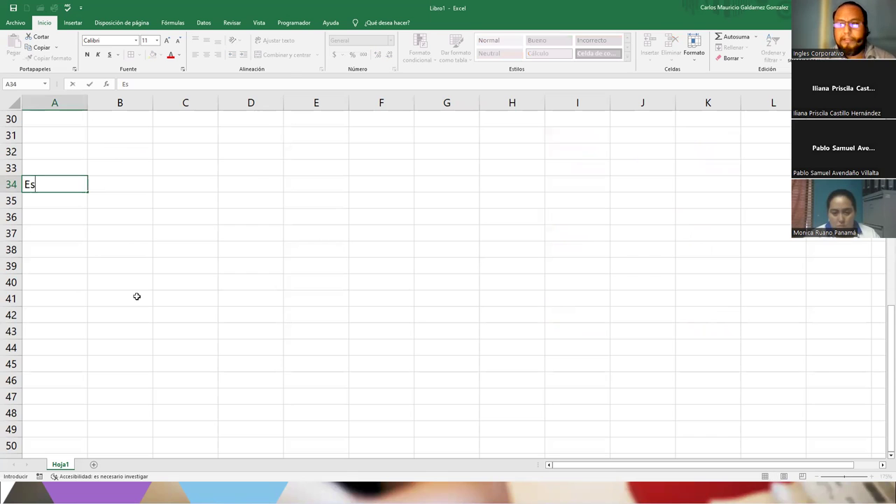
pyautogui.press('Tab')
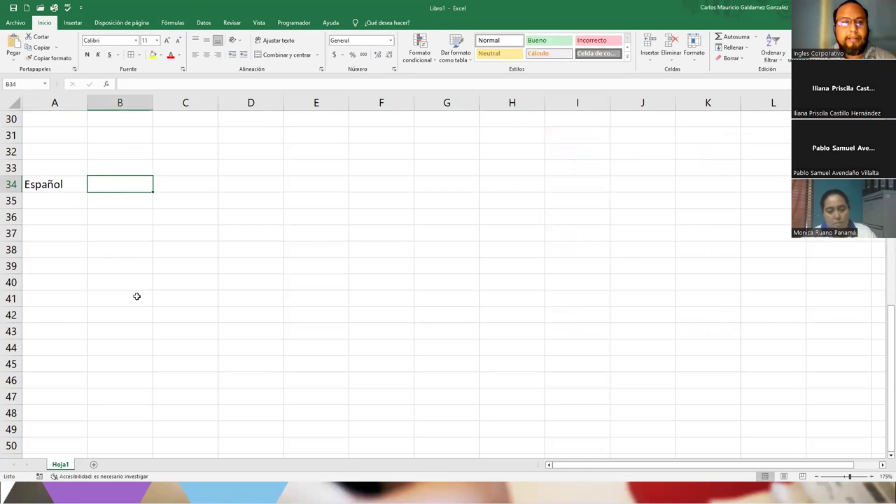
pyautogui.write('Ingles')
pyautogui.press('Tab')
pyautogui.write('Catalán')
pyautogui.press('Tab')
pyautogui.write('Esp')
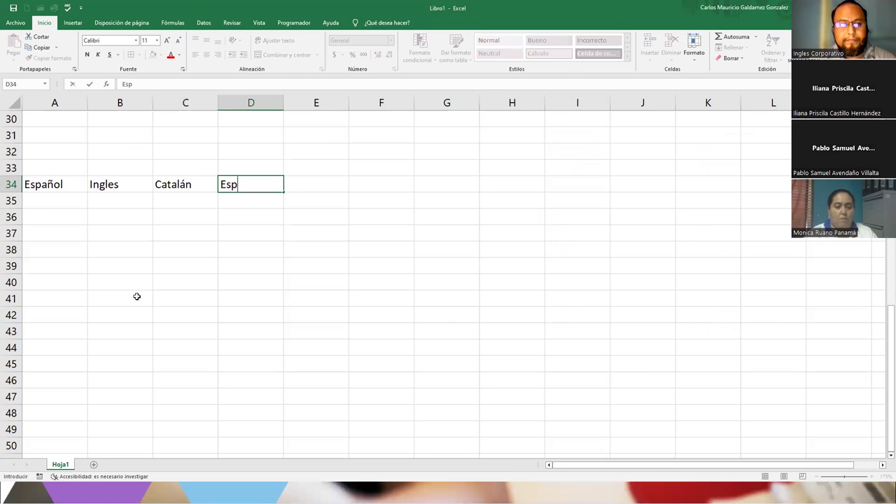
pyautogui.write('eranto')
pyautogui.press('Tab')
pyautogui.write('Italiano')
pyautogui.press('Tab')
pyautogui.write('Gallego')
pyautogui.press('Return')
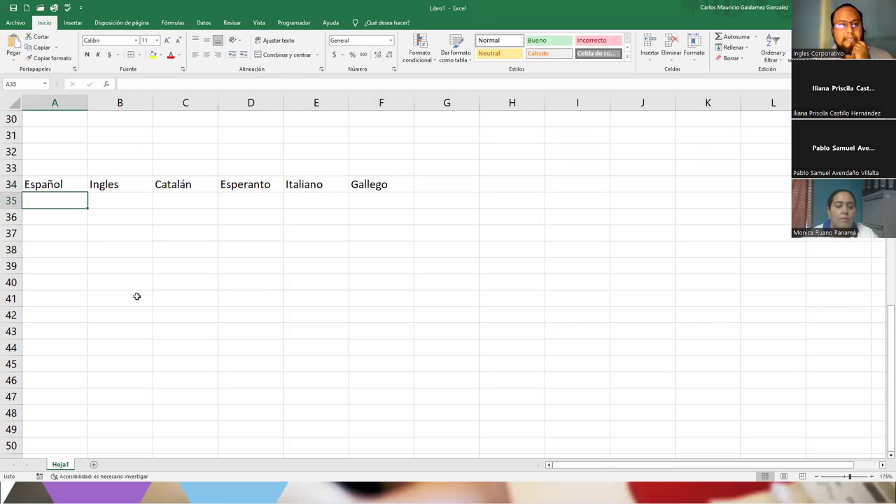
# Step: Fill A35:A41 under Español with Amor, Felicidad, Solidaridad, Empatia, Sinceridad, Cielo and Salud
pyautogui.write('Amor')
pyautogui.press('Return')
pyautogui.write('Felicid')
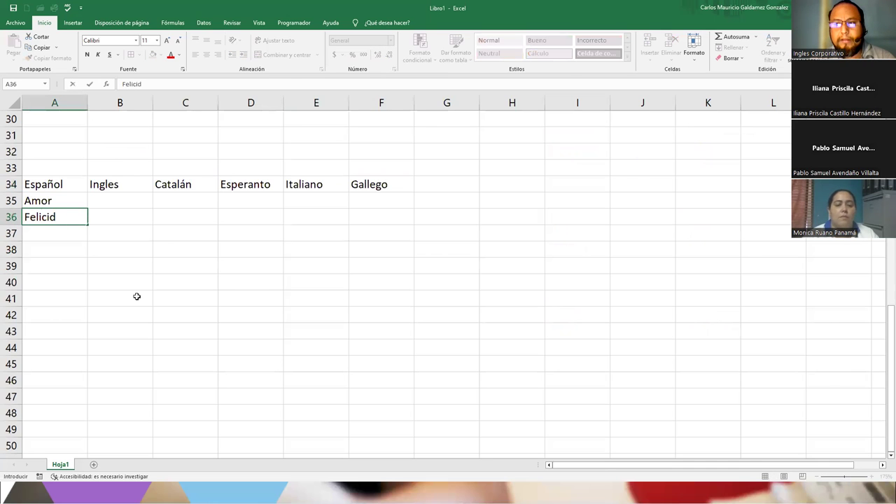
pyautogui.write('ad')
pyautogui.press('Return')
pyautogui.write('Solidad')
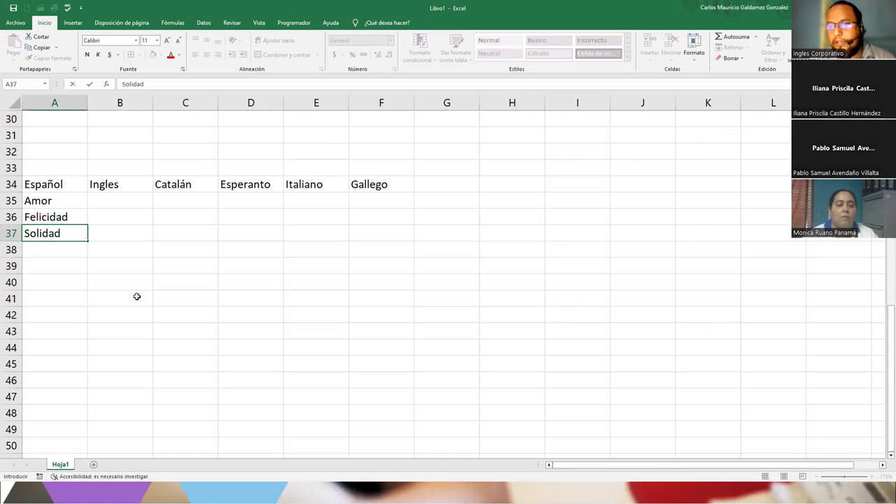
pyautogui.press('BackSpace')
pyautogui.write('ridad')
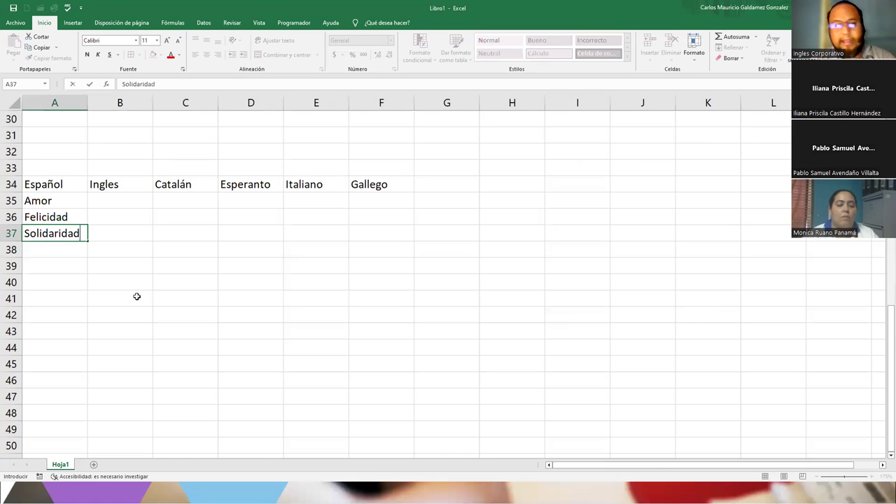
pyautogui.press('Return')
pyautogui.write('Empatia')
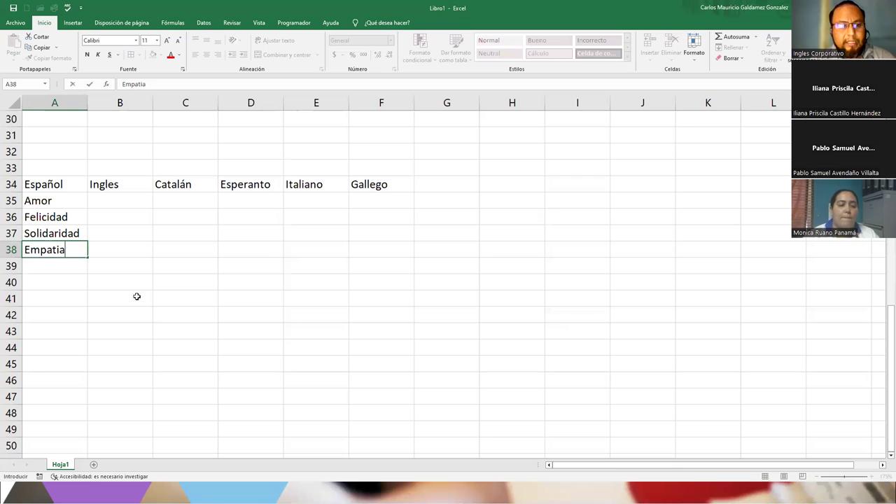
pyautogui.press('Return')
pyautogui.write('Sinceridad')
pyautogui.press('Return')
pyautogui.write('Cielo')
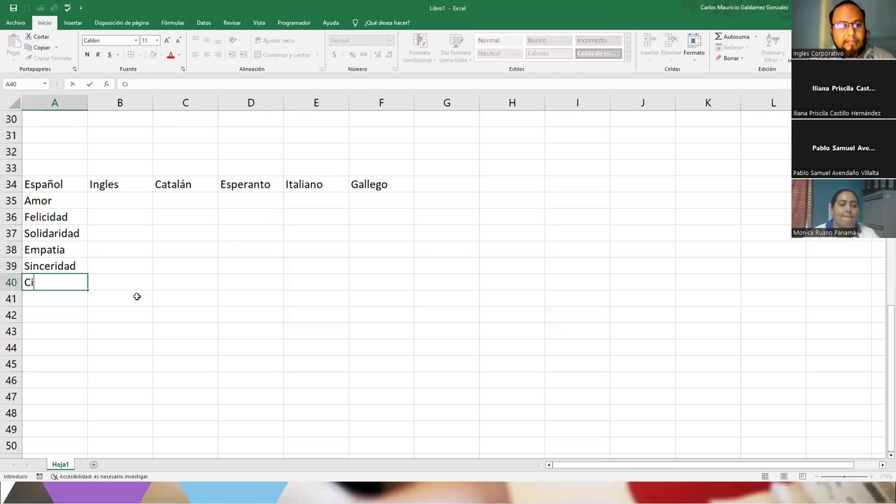
pyautogui.press('Return')
pyautogui.write('Salud')
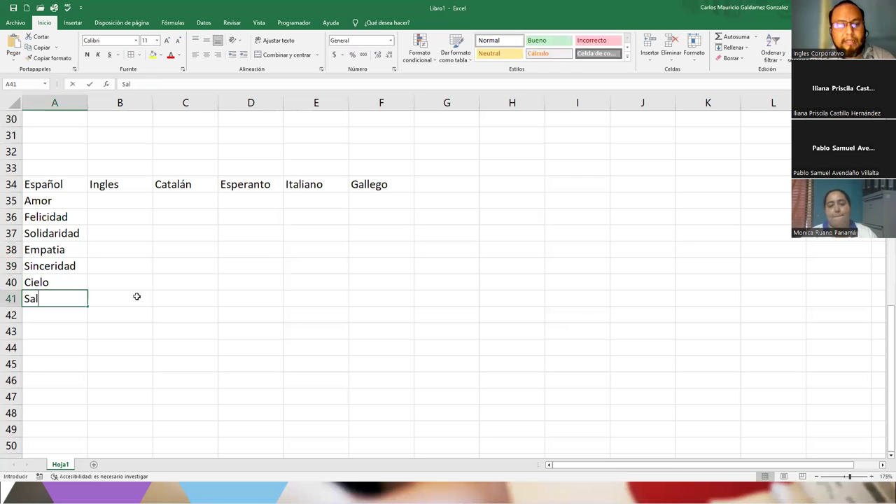
pyautogui.click(136, 297)
# Step: Fill B35:B38 under Ingles with Love, Happiness, Solidarity and Empathy
pyautogui.press('Up')
pyautogui.press('Up')
pyautogui.press('Up')
pyautogui.press('Up')
pyautogui.press('Up')
pyautogui.press('Up')
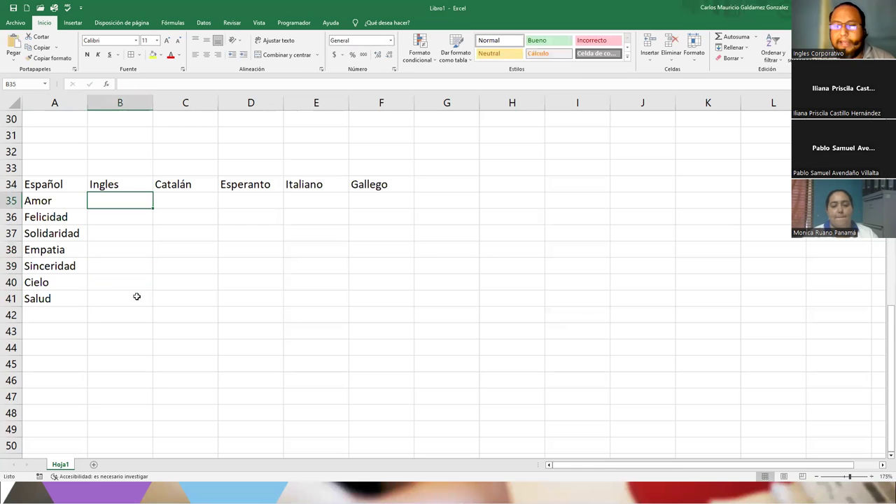
pyautogui.write('Love')
pyautogui.press('Return')
pyautogui.write('Happines')
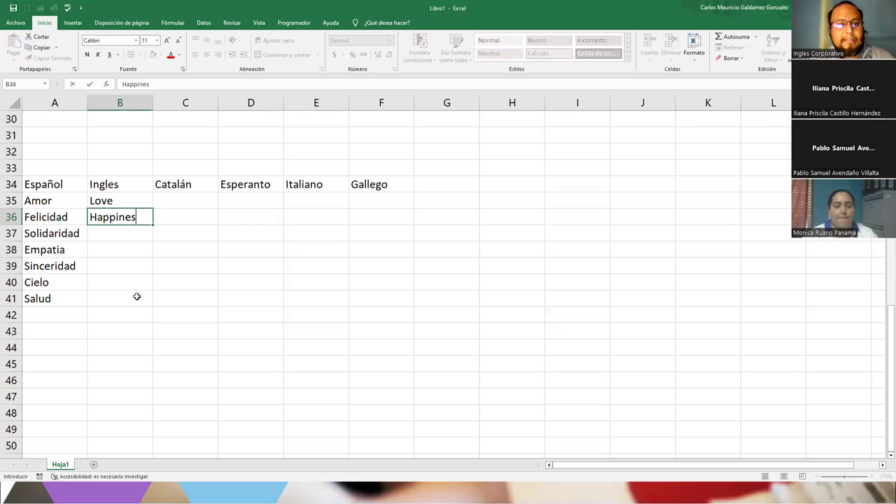
pyautogui.write('s')
pyautogui.press('Return')
pyautogui.write('Soli')
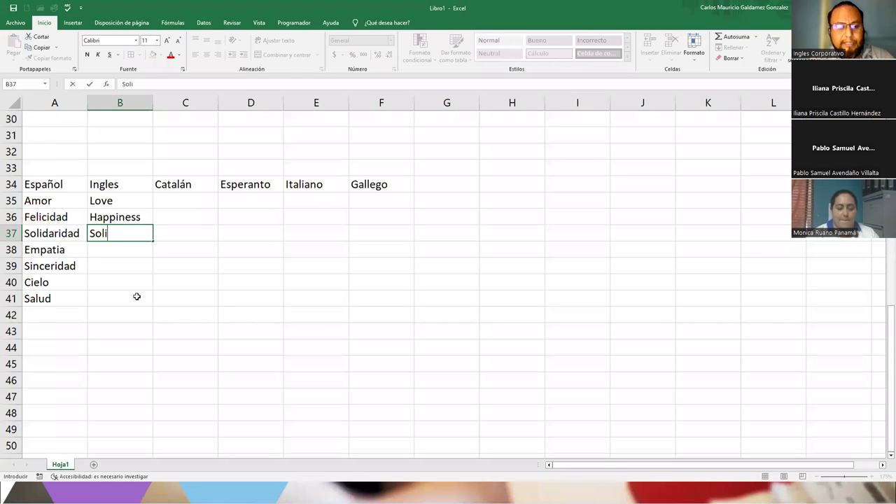
pyautogui.write('darity')
pyautogui.press('Return')
pyautogui.write('Empathy')
pyautogui.press('Return')
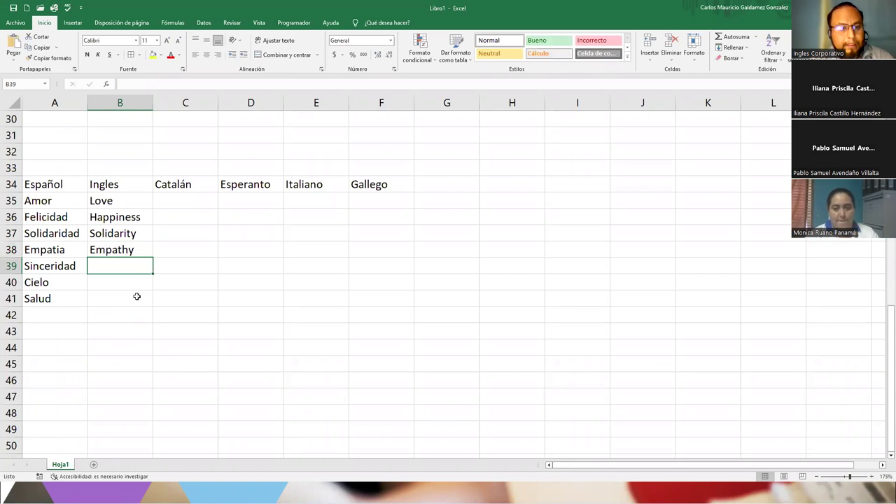
# Step: Complete the Ingles column in B39:B41 with Sincerity, Heaven and Health
pyautogui.write('Sincerity')
pyautogui.press('Return')
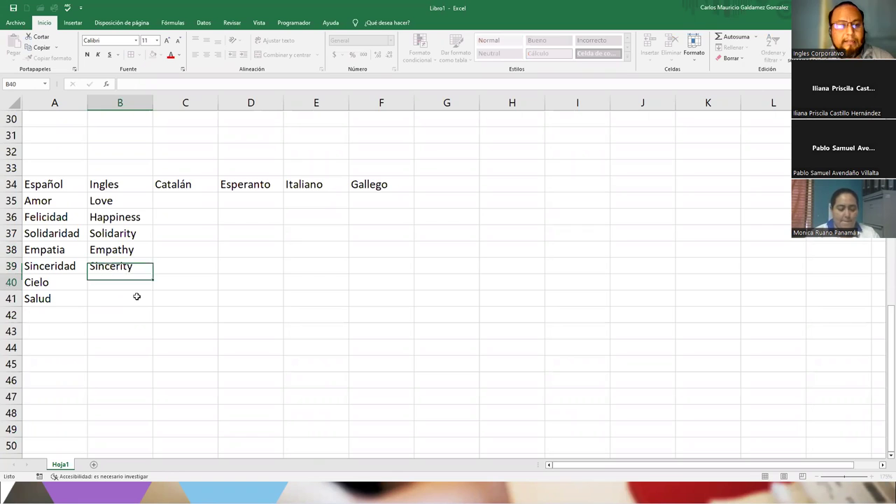
pyautogui.write('H')
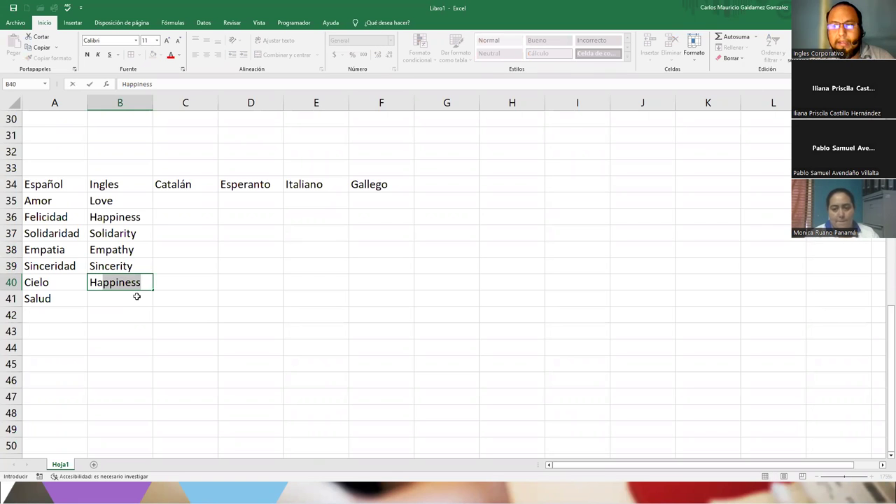
pyautogui.write('eave')
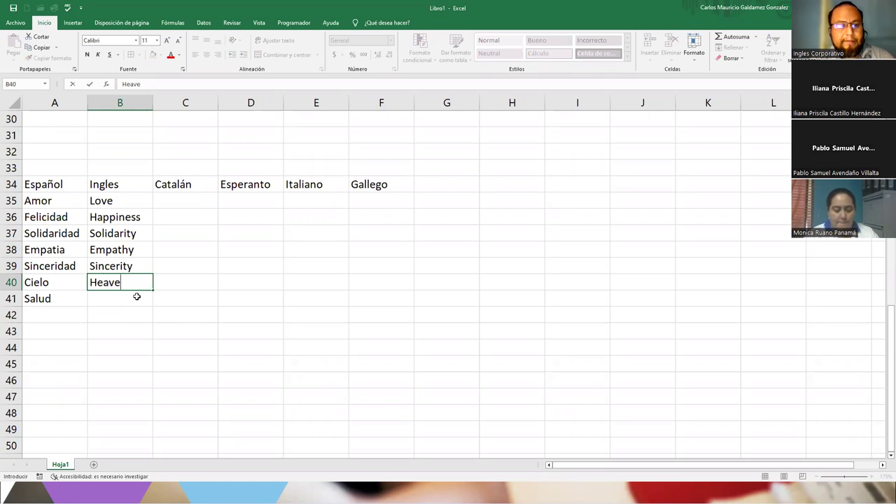
pyautogui.write('n')
pyautogui.press('Return')
pyautogui.write('Hel')
pyautogui.write('alth')
# Step: Fill C35:C37 under Catalán with Amor, Felicitat and solidaritat
pyautogui.press('Tab')
pyautogui.press('Up')
pyautogui.press('Up')
pyautogui.press('Up')
pyautogui.press('Up')
pyautogui.press('Up')
pyautogui.press('Up')
pyautogui.press('Up')
pyautogui.press('Up')
pyautogui.press('Down')
pyautogui.press('Down')
pyautogui.write('Amor')
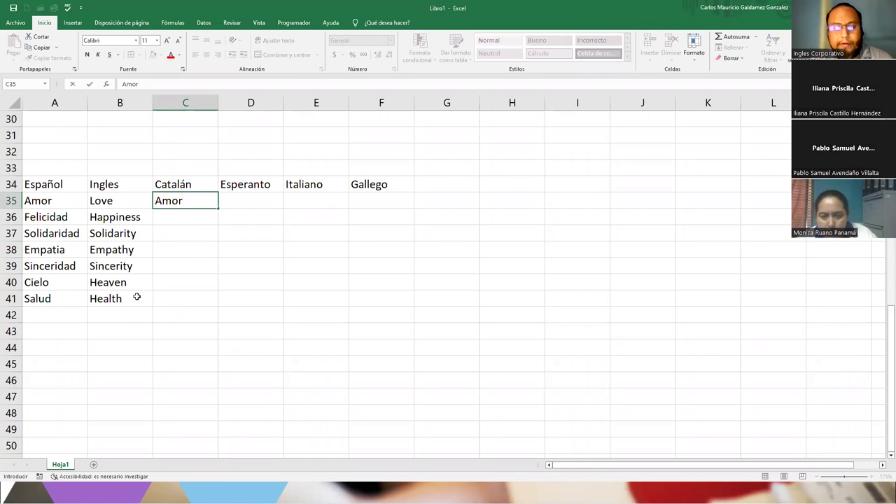
pyautogui.press('Return')
pyautogui.write('Fel')
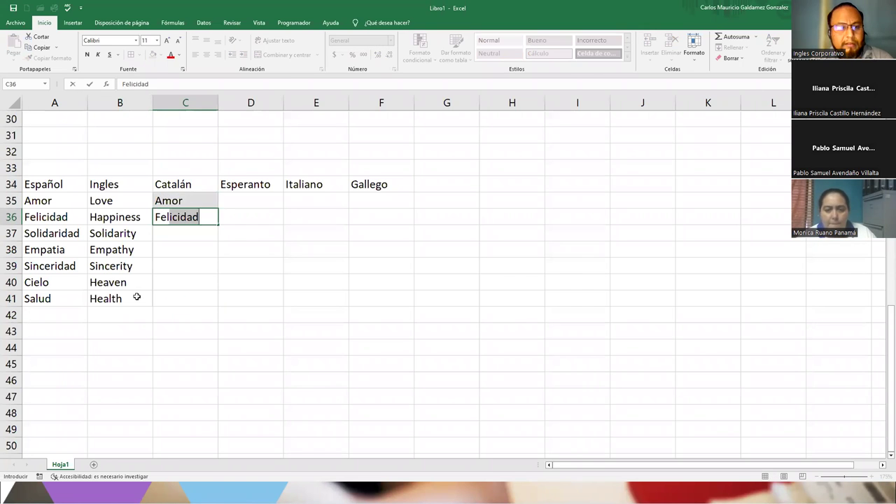
pyautogui.write('icitat')
pyautogui.press('Return')
pyautogui.write('solidari')
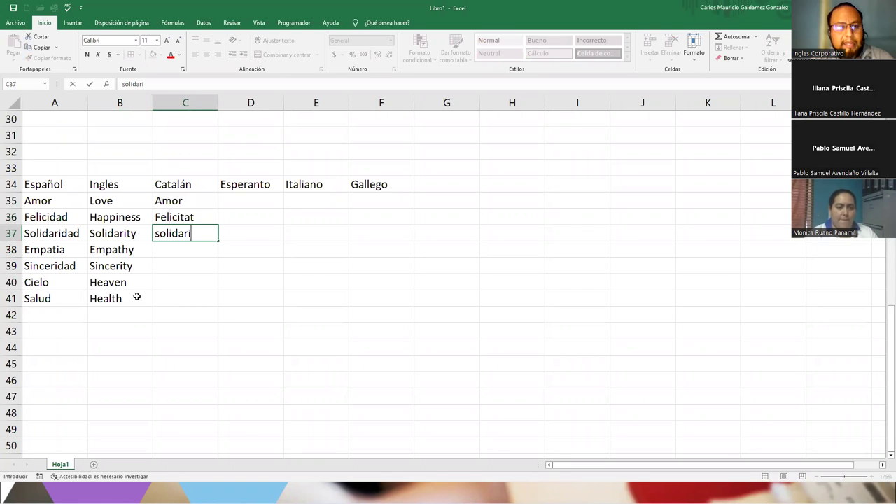
pyautogui.write('tat')
pyautogui.press('Return')
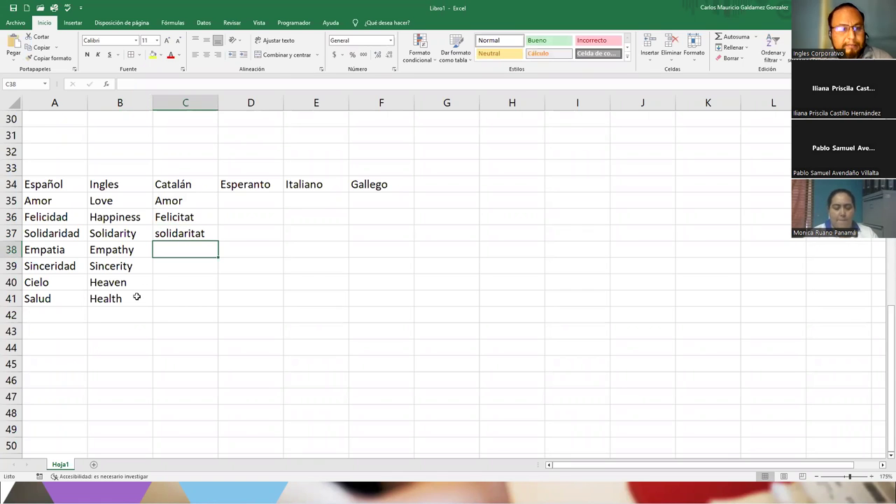
# Step: Complete the Catalán column in C38:C41 with empatia, sinceritat, cel and salut
pyautogui.write('emp')
pyautogui.press('BackSpace')
pyautogui.write('a')
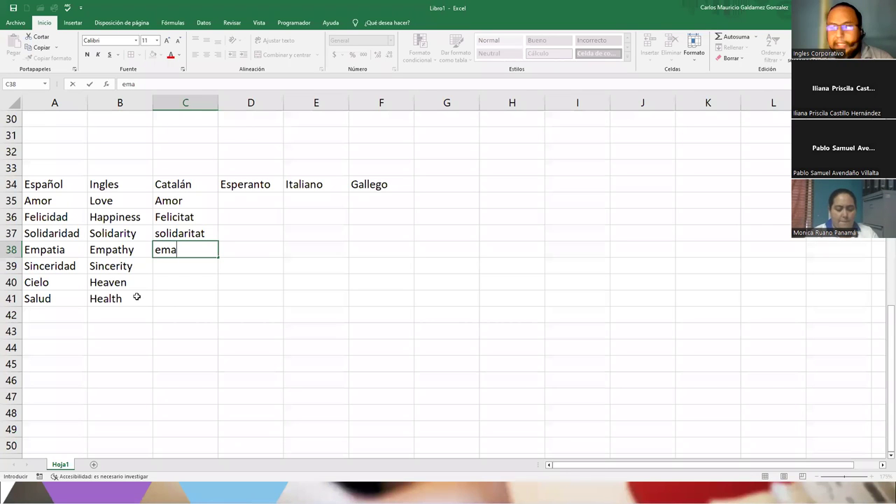
pyautogui.press('BackSpace')
pyautogui.write('patia')
pyautogui.press('Return')
pyautogui.write('sinceritat')
pyautogui.press('Return')
pyautogui.write('cel')
pyautogui.press('Return')
pyautogui.write('salud')
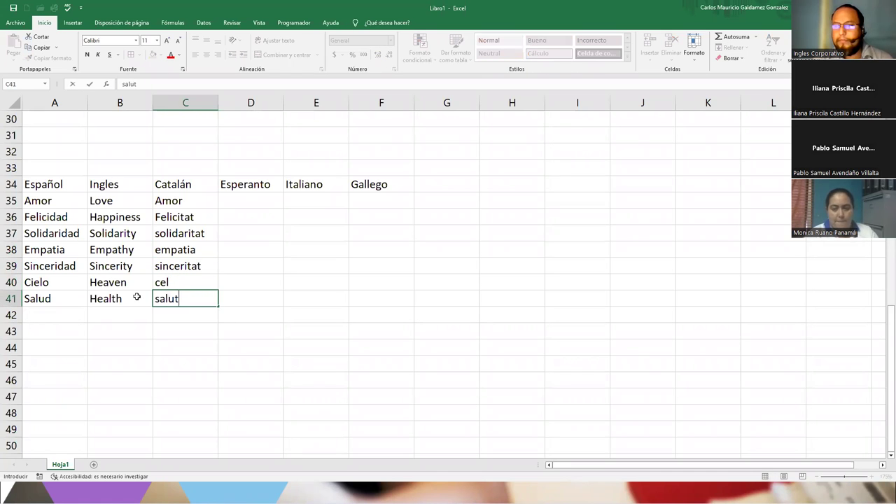
# Step: Fill D35:D37 under Esperanto with Amp, Felico and Solidareco
pyautogui.press('Right')
pyautogui.press('Up')
pyautogui.press('Up')
pyautogui.press('Up')
pyautogui.press('Up')
pyautogui.press('Up')
pyautogui.press('Up')
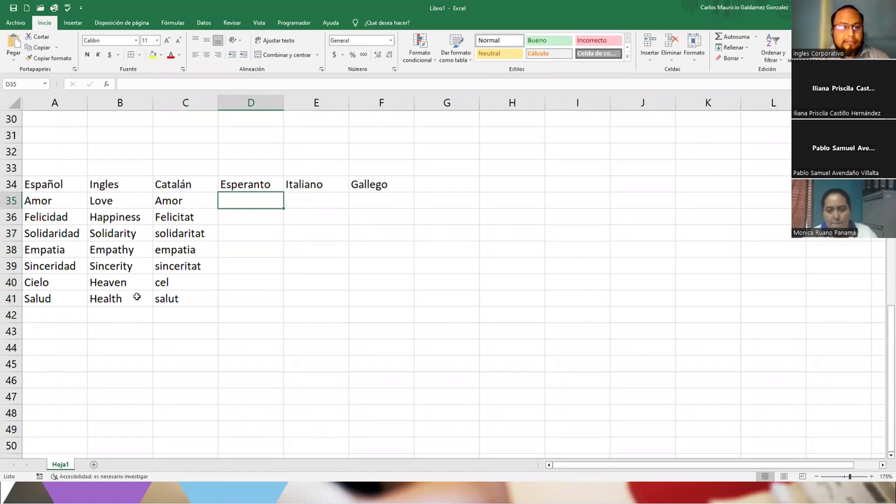
pyautogui.write('Amp')
pyautogui.press('Return')
pyautogui.write('Felico')
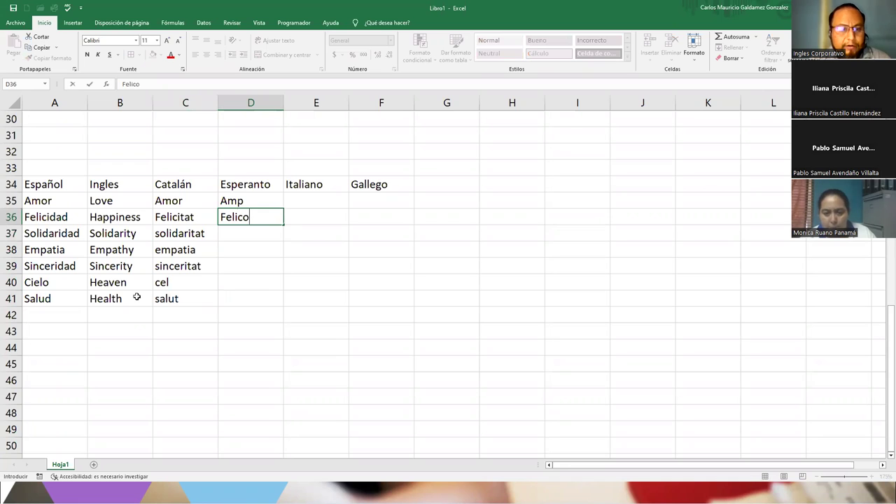
pyautogui.press('Return')
pyautogui.write('Solidareco')
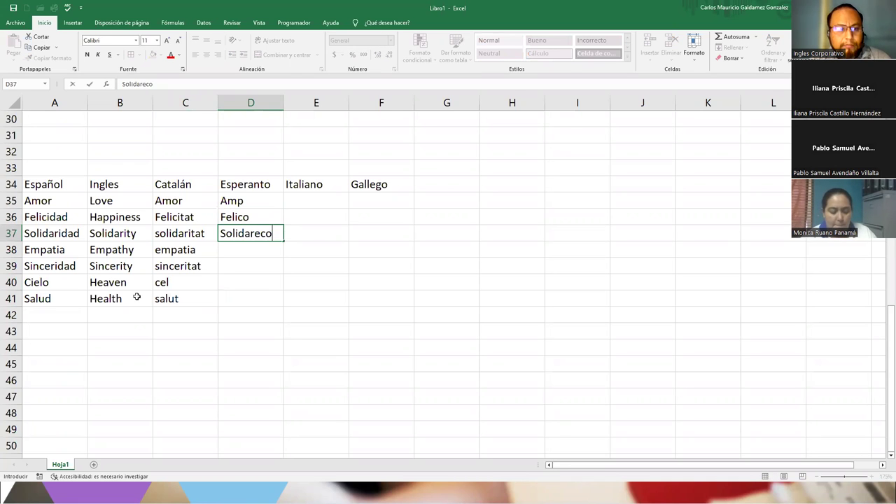
pyautogui.press('Return')
# Step: Complete the Esperanto column in D38:D41 with Empatio, Sincereco, cielo and Sano
pyautogui.write('Empatio')
pyautogui.press('Return')
pyautogui.write('Si')
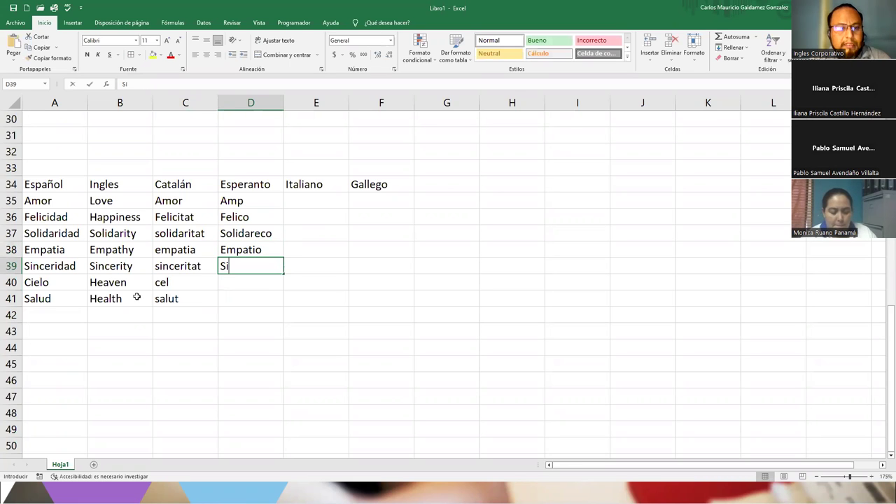
pyautogui.write('ncereco')
pyautogui.press('Return')
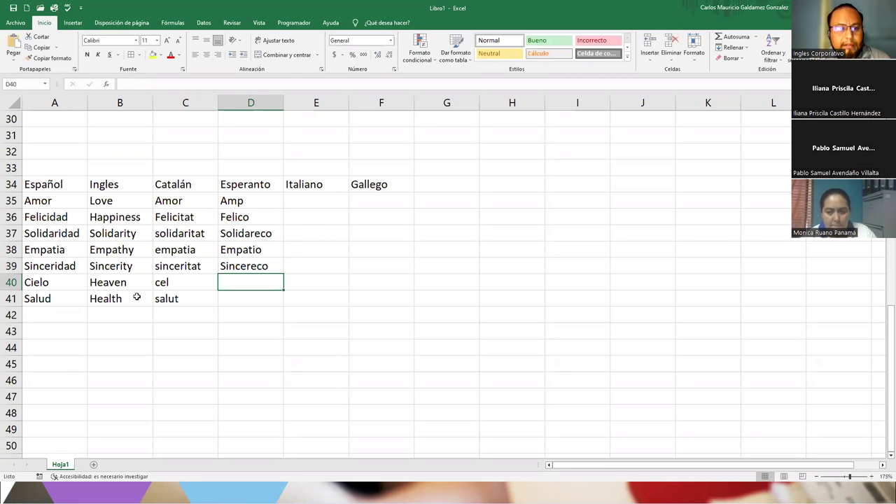
pyautogui.write('cielo')
pyautogui.press('Return')
pyautogui.write('Sano')
# Step: Try to replace the first letter of cielo in D40 with an accented c
pyautogui.press('Up')
pyautogui.press('F2')
pyautogui.press('BackSpace')
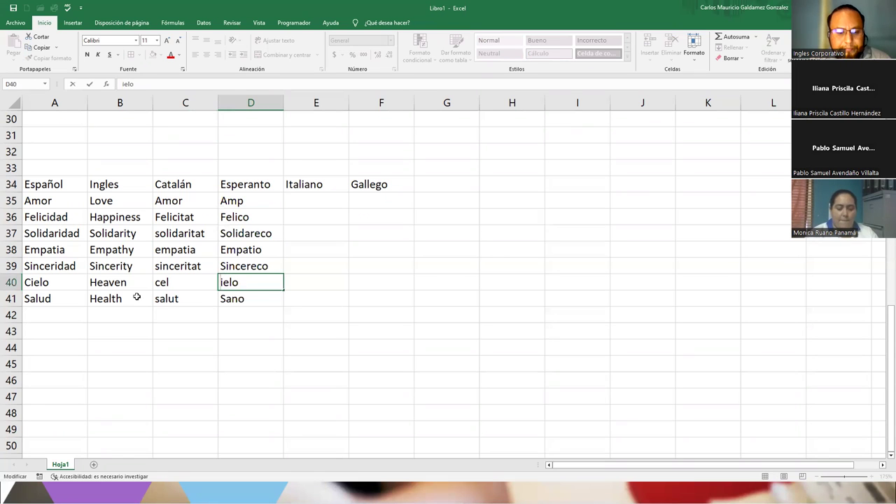
pyautogui.write('´c')
pyautogui.press('BackSpace')
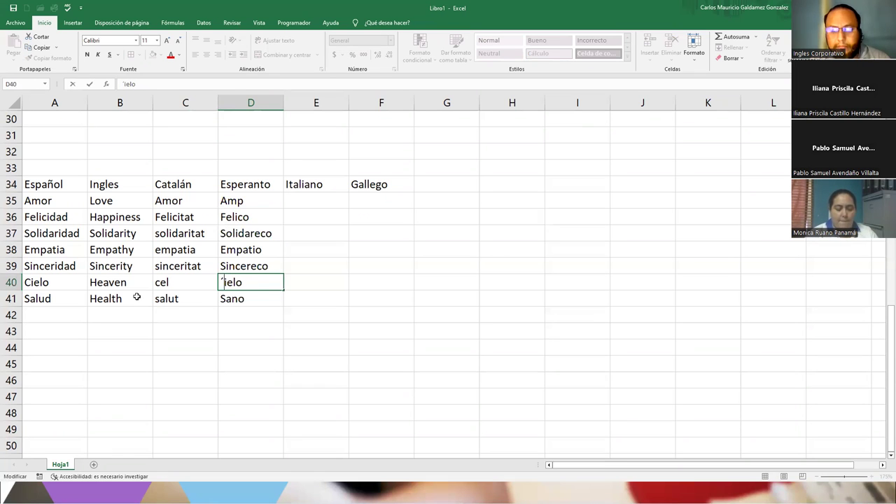
pyautogui.press('BackSpace')
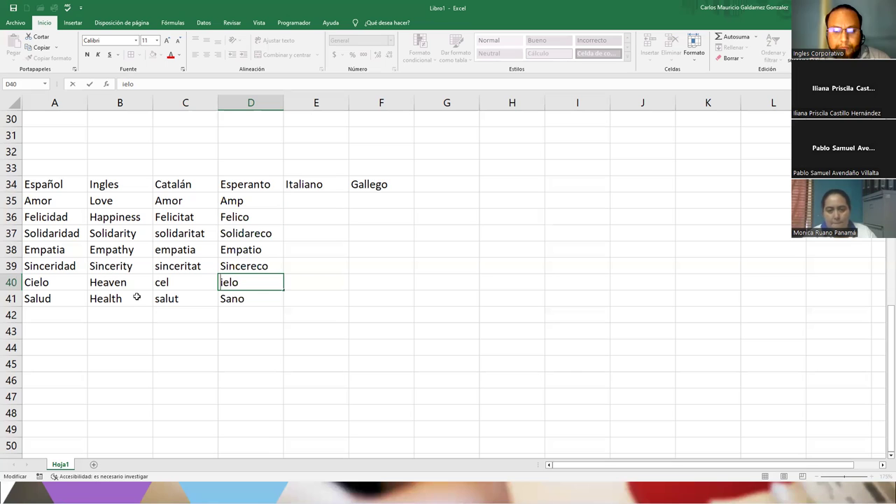
pyautogui.write('c')
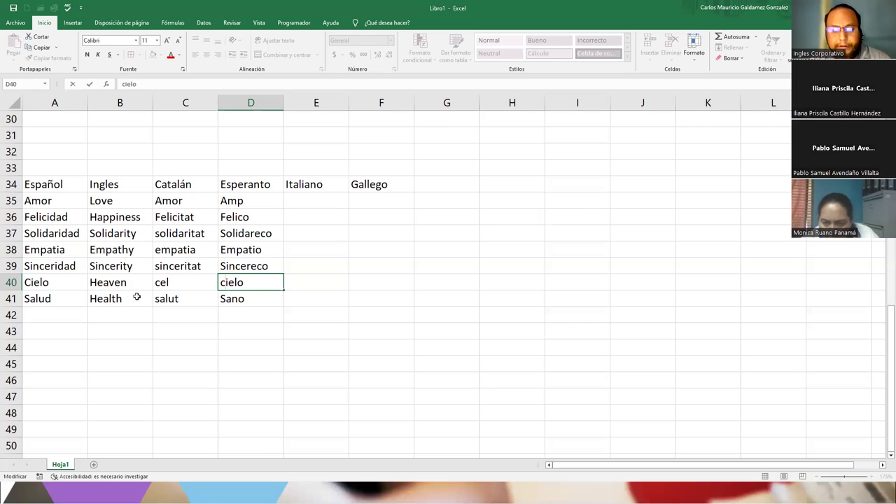
pyautogui.press('BackSpace')
pyautogui.write('+')
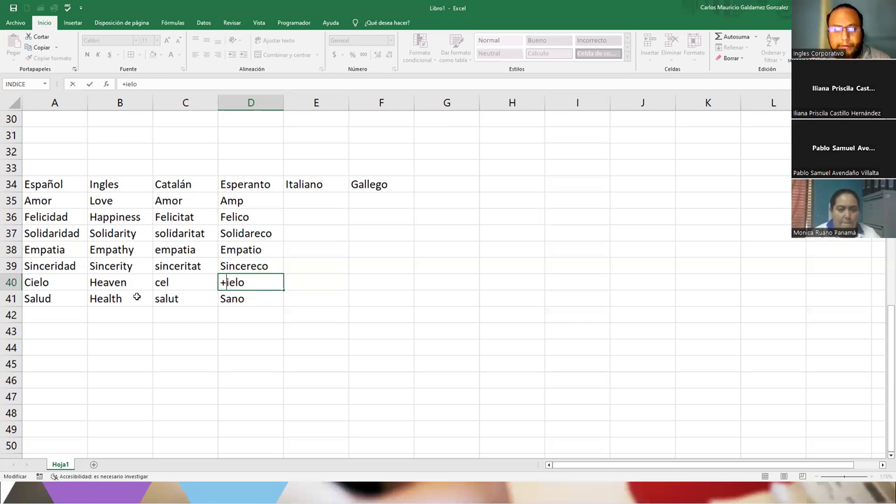
pyautogui.press('Escape')
pyautogui.press('BackSpace')
pyautogui.write('c')
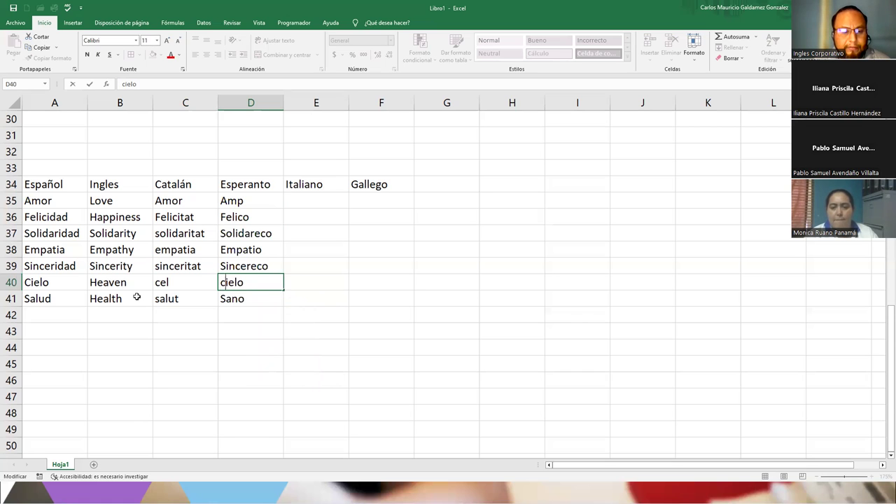
# Step: Fill E35:E37 under Italiano with Amore, Filicitá and Solidarietá
pyautogui.press('Tab')
pyautogui.press('Up')
pyautogui.press('Up')
pyautogui.press('Up')
pyautogui.press('Up')
pyautogui.press('Up')
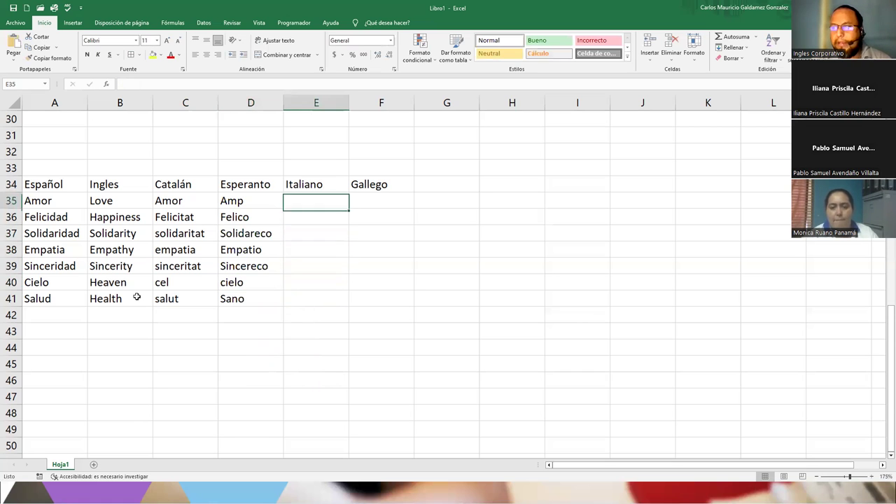
pyautogui.write('Amore')
pyautogui.press('Return')
pyautogui.write('FelicidadpinessFilicitá')
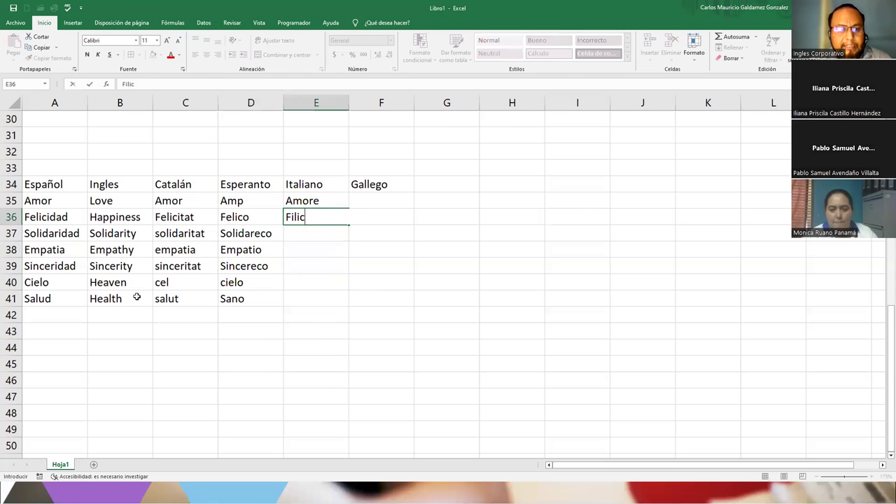
pyautogui.press('Return')
pyautogui.write('So')
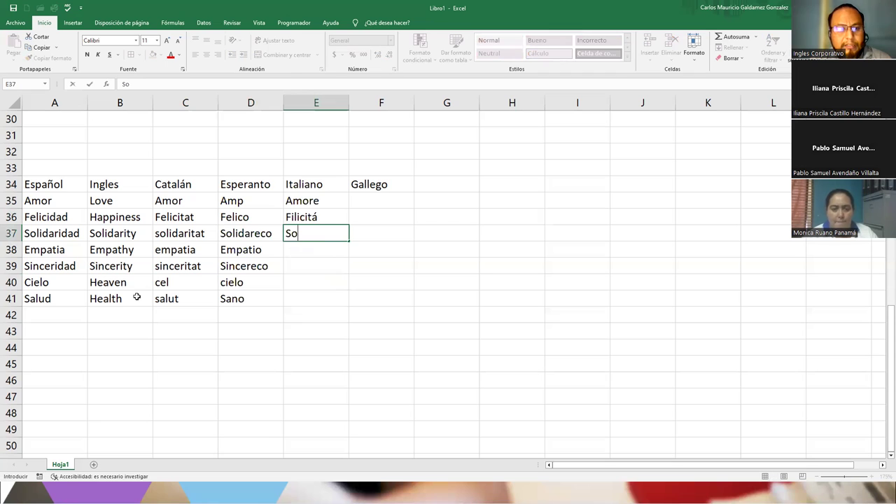
pyautogui.write('lidarietá')
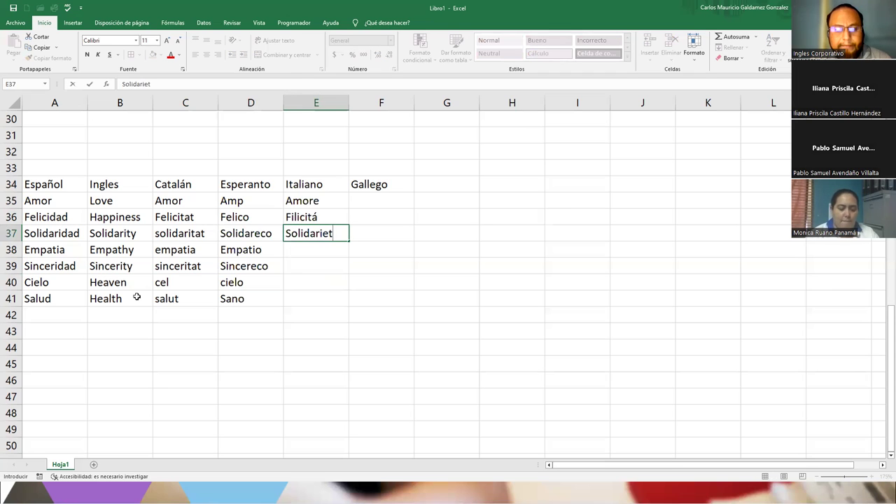
pyautogui.press('Return')
# Step: Complete the Italiano column in E38:E41 with Empatia, Sincertiá, Paradiso and Salute
pyautogui.write('Empatia')
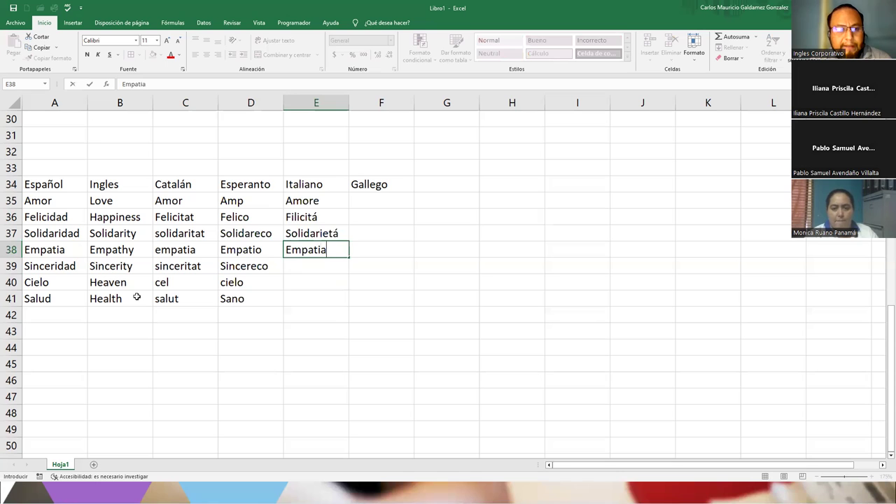
pyautogui.press('Return')
pyautogui.write('Sincertiá')
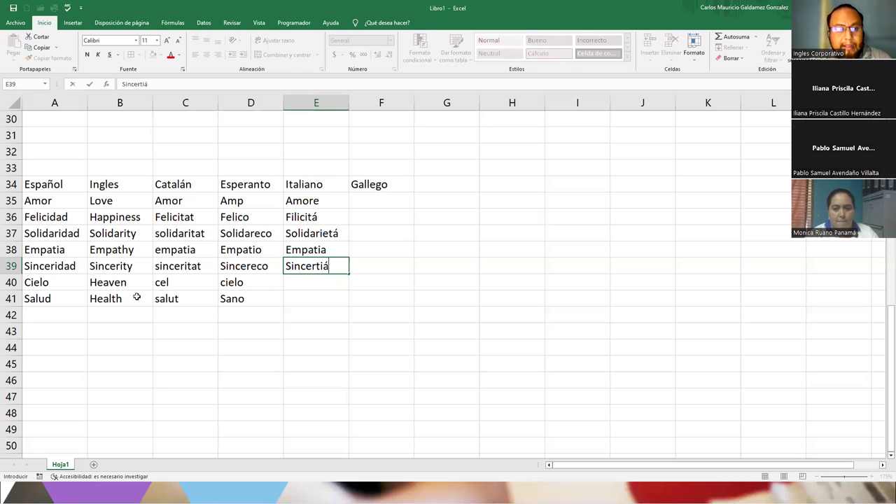
pyautogui.press('Return')
pyautogui.write('P')
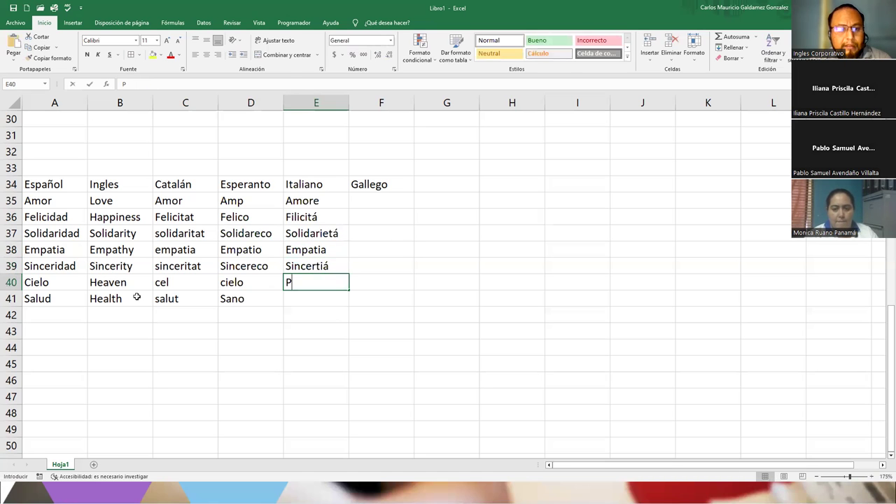
pyautogui.write('aradiso')
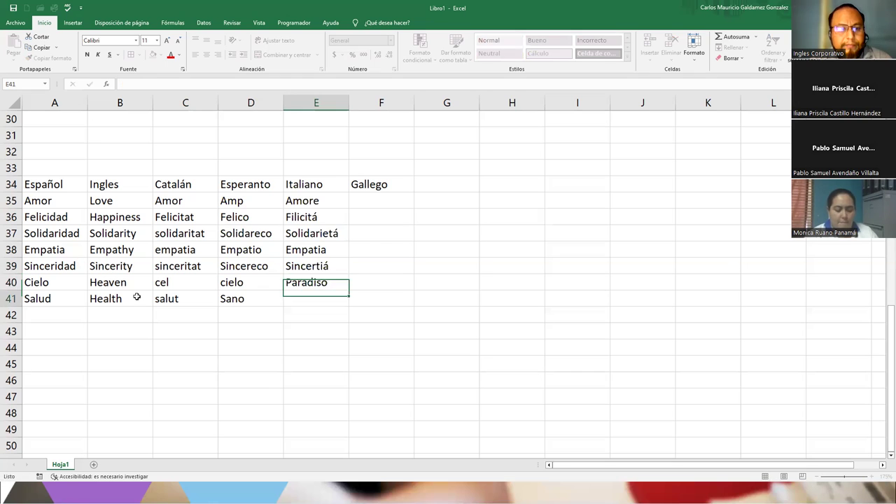
pyautogui.press('Return')
pyautogui.write('Salute')
# Step: Fill F35:F37 under Gallego with Amor, Felicidade and Solidariedade
pyautogui.press('Right')
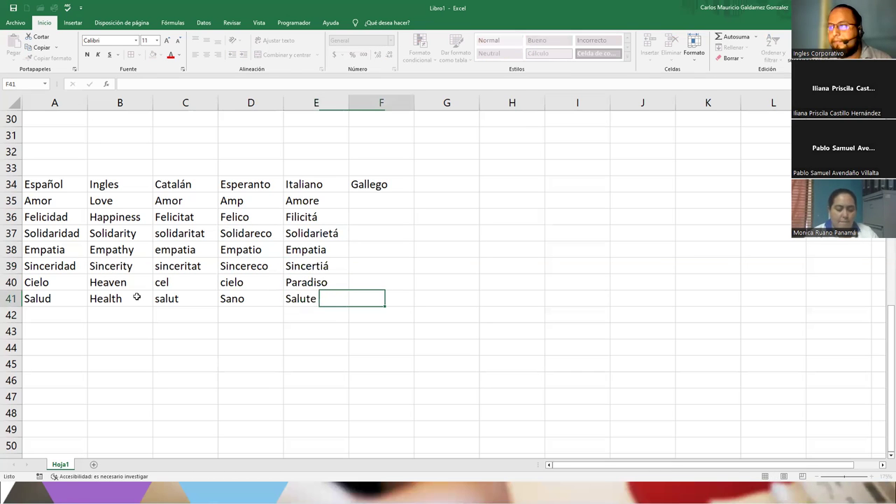
pyautogui.press('Up')
pyautogui.press('Up')
pyautogui.press('Up')
pyautogui.press('Up')
pyautogui.press('Up')
pyautogui.press('Up')
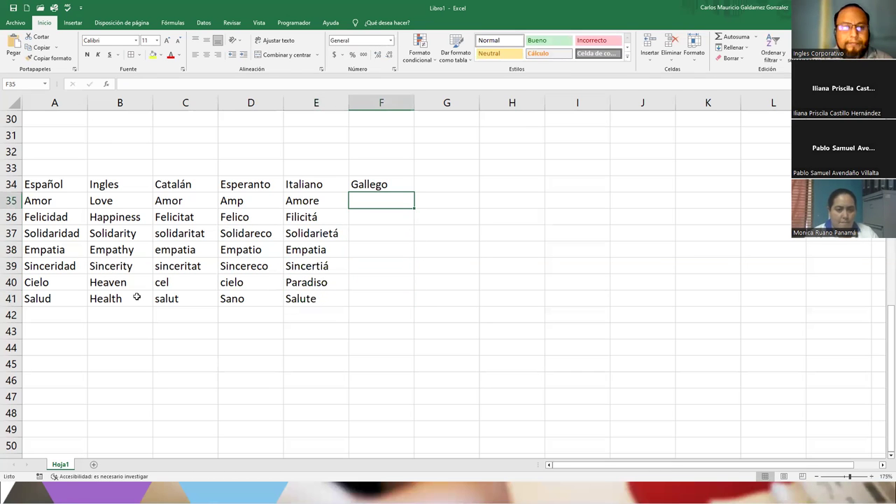
pyautogui.write('Amor')
pyautogui.press('Return')
pyautogui.write('Felicidade')
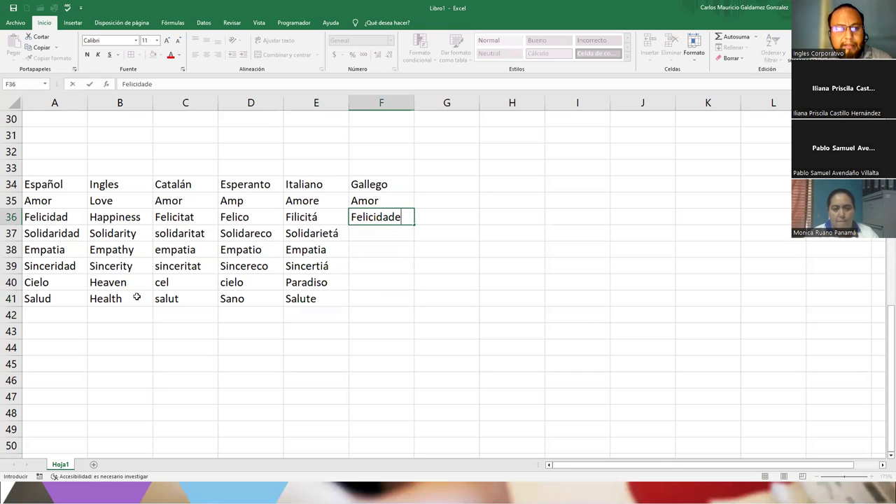
pyautogui.press('Return')
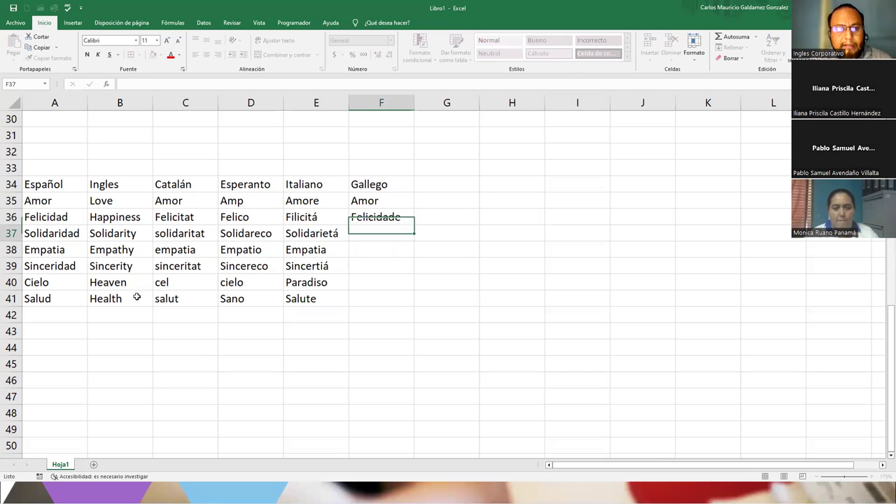
pyautogui.write('Sol')
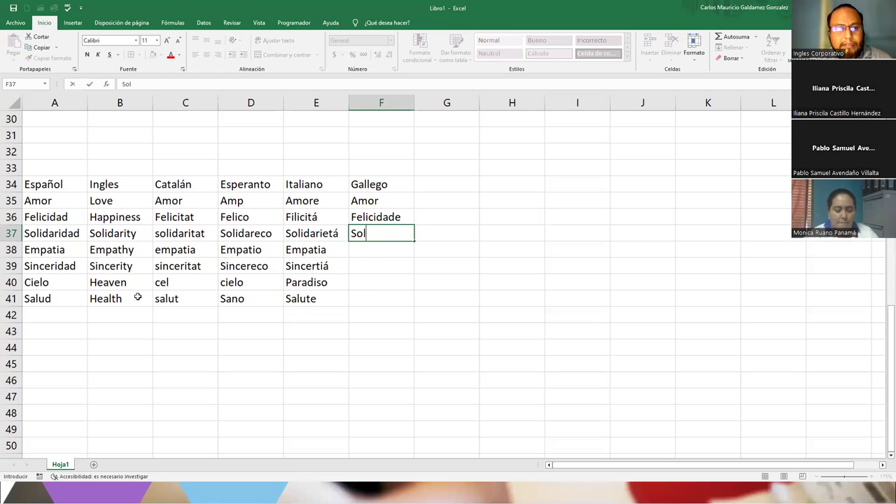
pyautogui.write('idariedade')
pyautogui.press('Return')
# Step: Complete the Gallego column in F38:F41 with Empatia, Sinceridade, Ceo and Saúde
pyautogui.write('Empatia')
pyautogui.press('Return')
pyautogui.write('S')
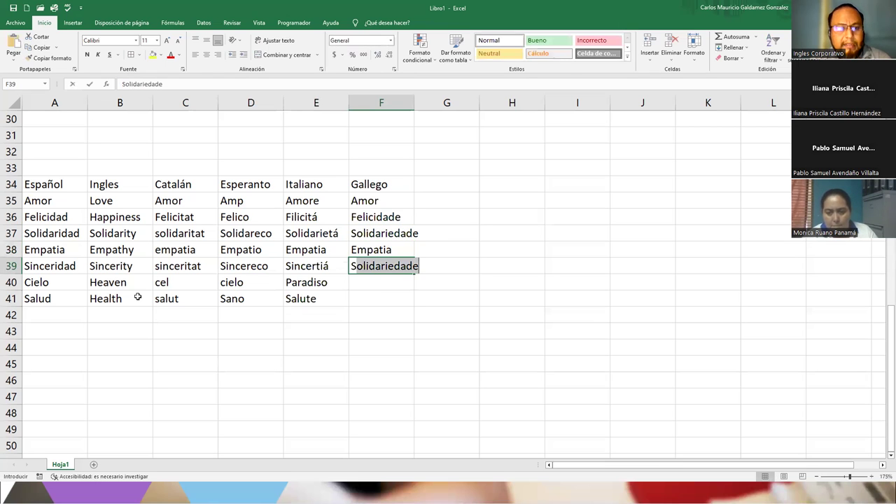
pyautogui.write('inceridade')
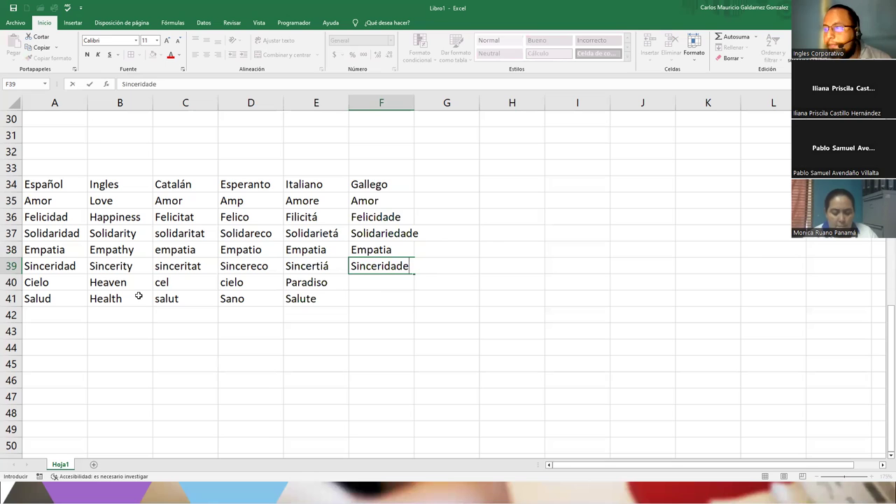
pyautogui.press('Return')
pyautogui.write('Ceo')
pyautogui.press('Return')
pyautogui.write('Saúde')
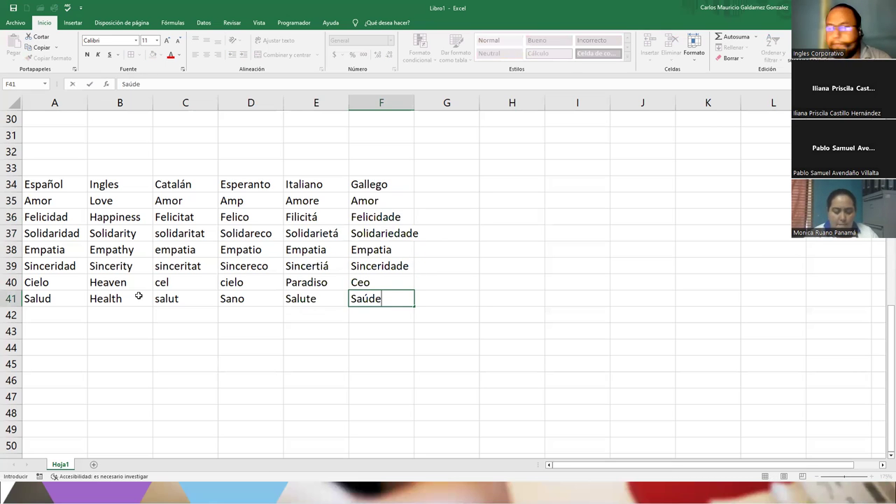
pyautogui.press('Return')
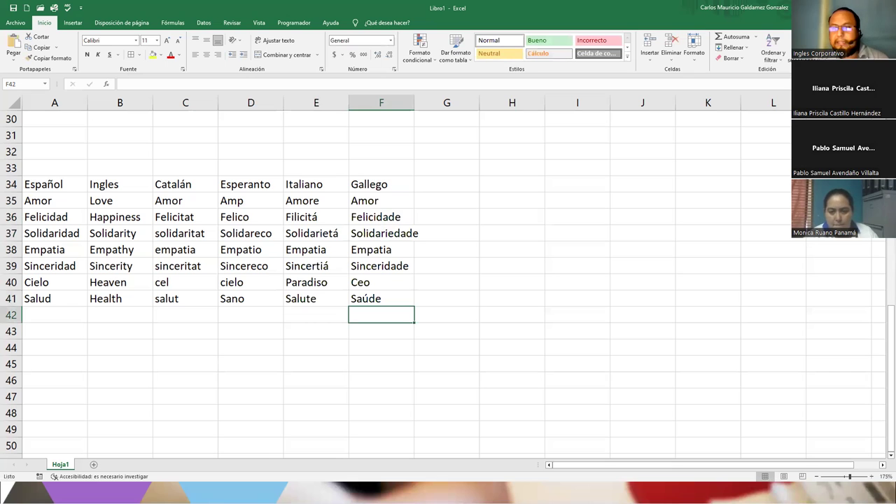
# Step: Apply borders to every cell of the translation table A34:F41 and widen column F to fit Solidariedade
pyautogui.moveTo(49, 178); pyautogui.dragTo(367, 301)
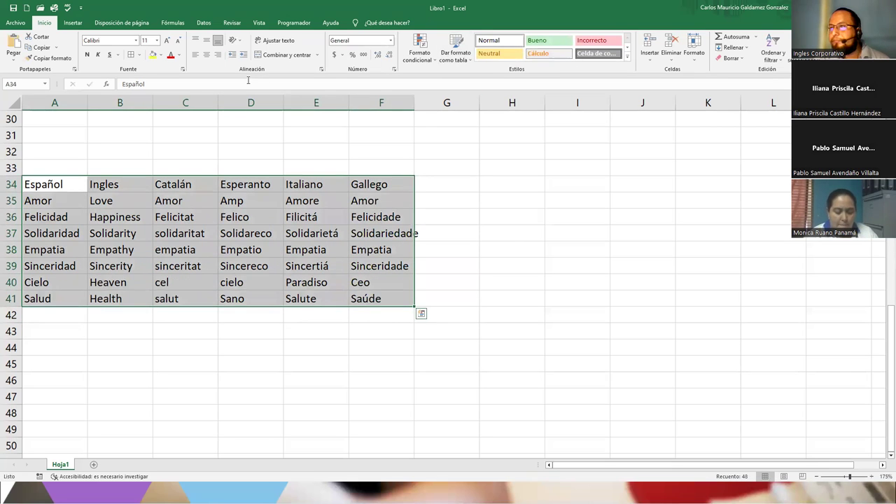
pyautogui.click(131, 55)
pyautogui.click(178, 298)
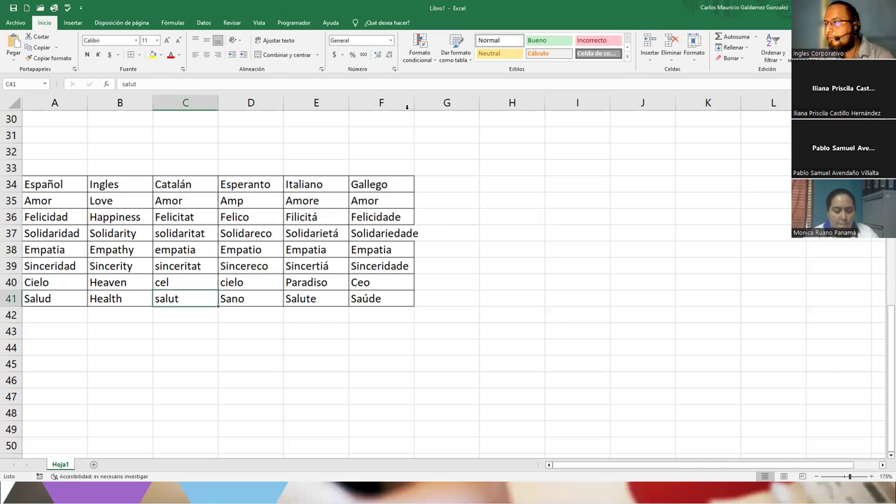
pyautogui.moveTo(414, 105); pyautogui.dragTo(422, 105)
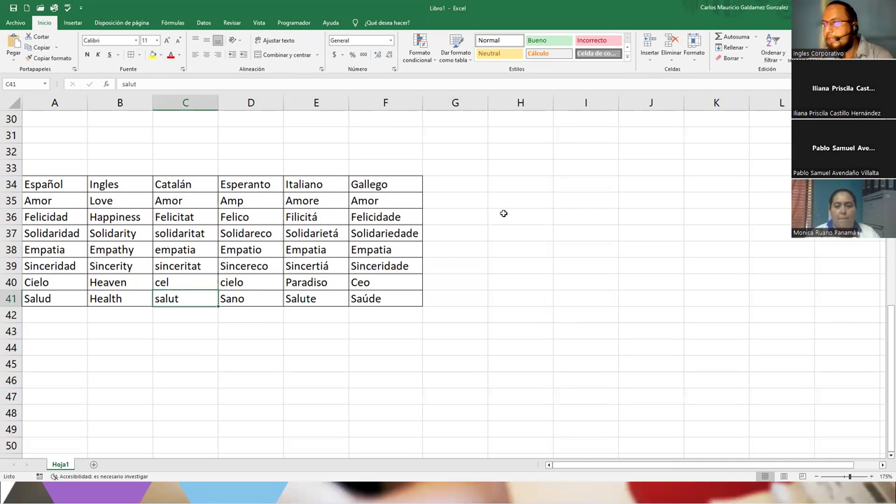
# Step: Enter the labels Palabra, Idioma and Traducción in H36:H38
pyautogui.click(503, 213)
pyautogui.write('Palabra')
pyautogui.press('Tab')
pyautogui.write('I')
pyautogui.press('BackSpace')
pyautogui.press('Return')
pyautogui.write('Idioma')
pyautogui.press('Return')
pyautogui.write('Traducción')
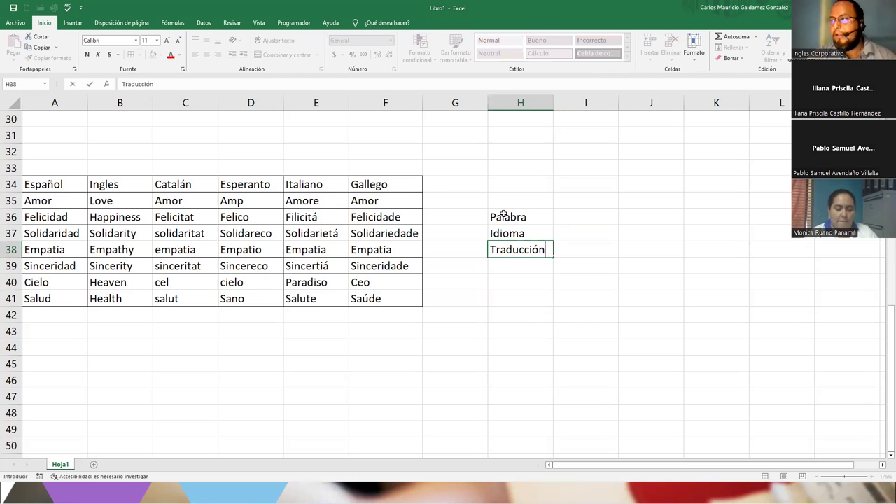
pyautogui.press('Return')
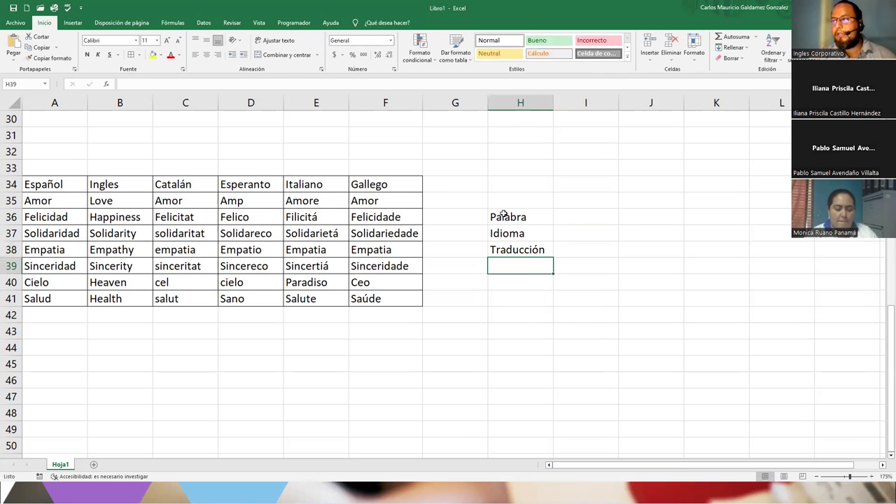
# Step: Apply borders to every cell of the lookup block H36:I38
pyautogui.moveTo(503, 214); pyautogui.dragTo(564, 248)
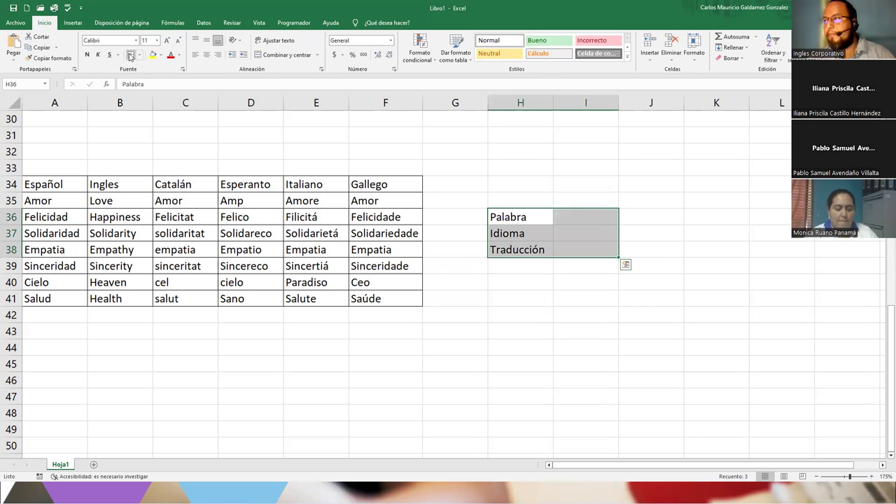
pyautogui.click(531, 217)
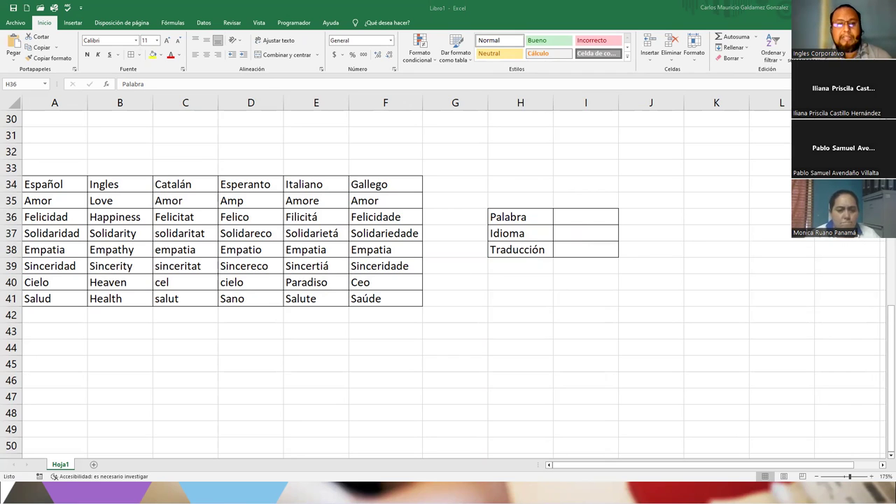
pyautogui.press('F2')
# Step: Add a Lista data validation to I36 beside Palabra, using the Spanish words in A35:A41 as its source
pyautogui.click(606, 217)
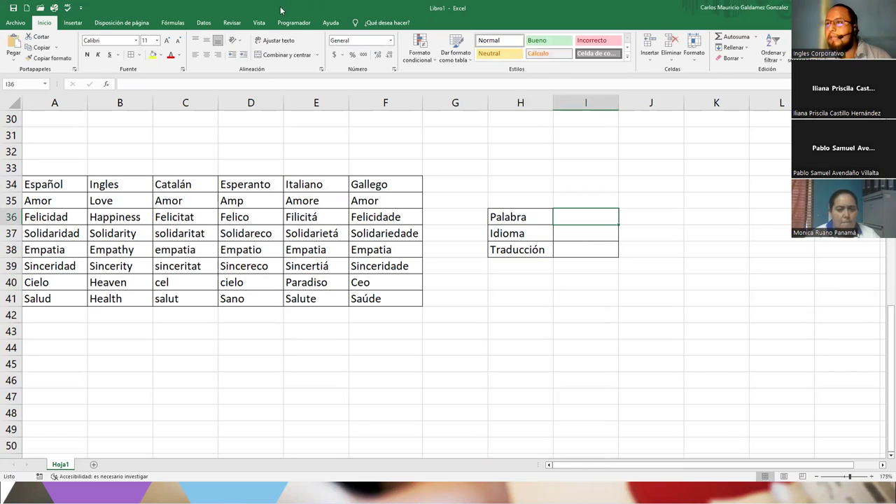
pyautogui.click(204, 23)
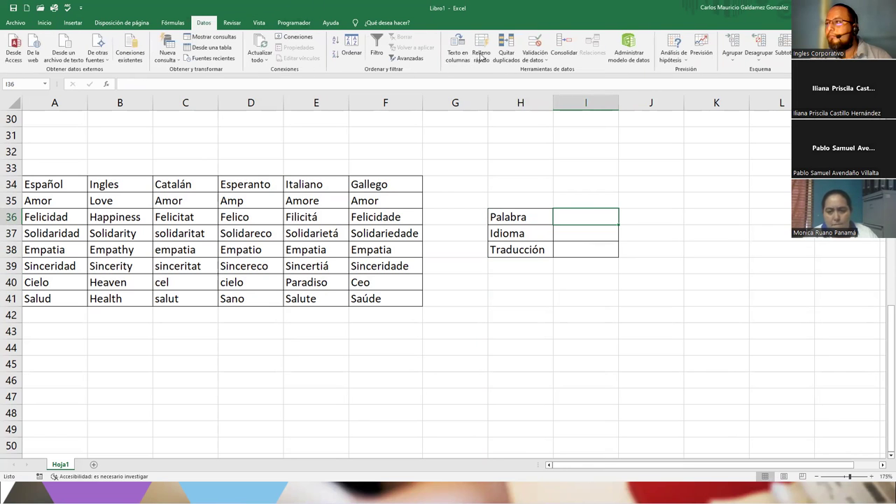
pyautogui.click(535, 43)
pyautogui.click(619, 205)
pyautogui.click(611, 236)
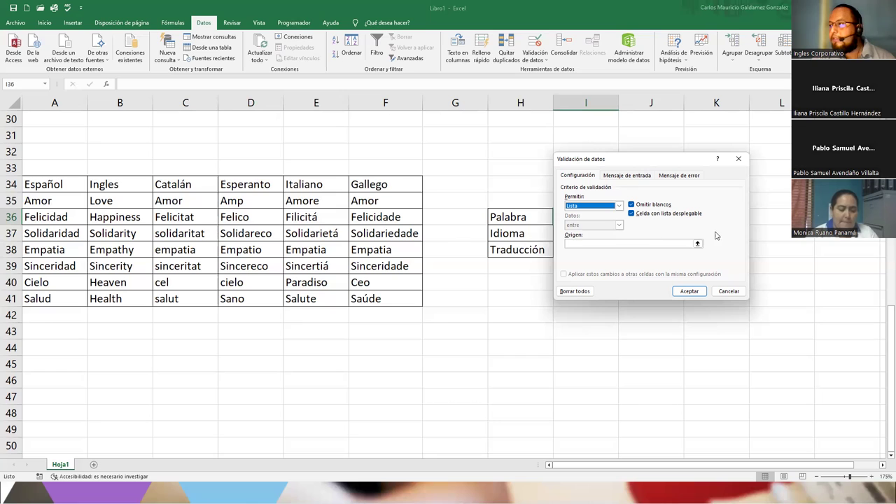
pyautogui.click(697, 243)
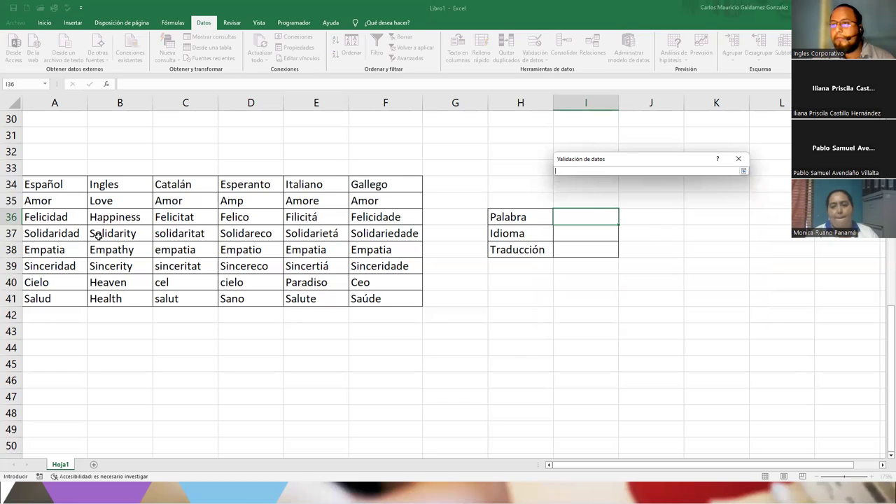
pyautogui.moveTo(54, 202); pyautogui.dragTo(63, 298)
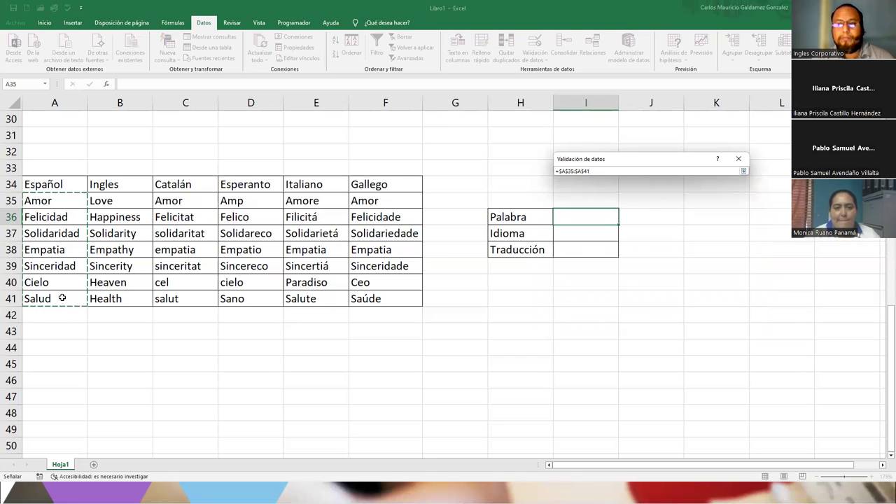
pyautogui.click(743, 171)
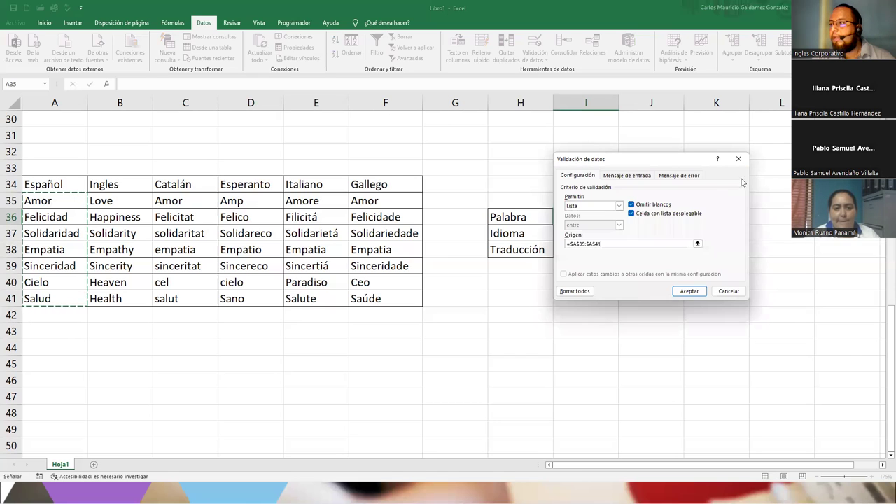
pyautogui.click(690, 291)
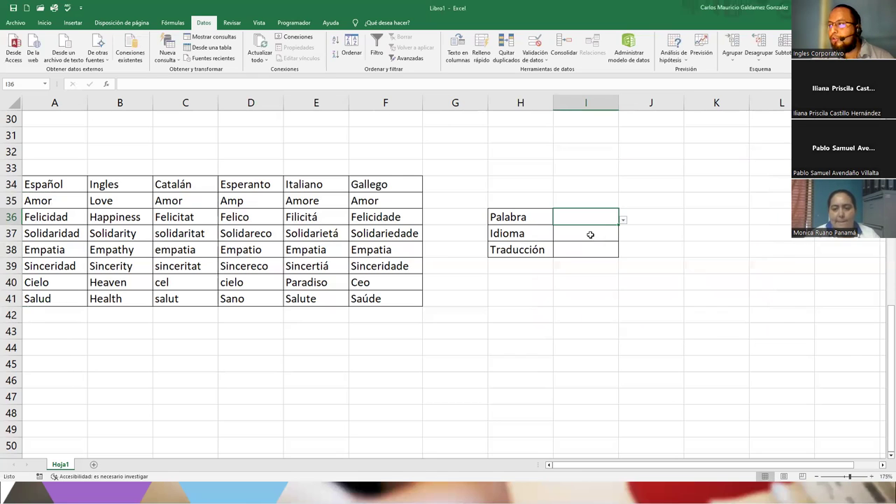
# Step: Check the options offered by the drop-down list in I36
pyautogui.click(625, 221)
pyautogui.click(585, 224)
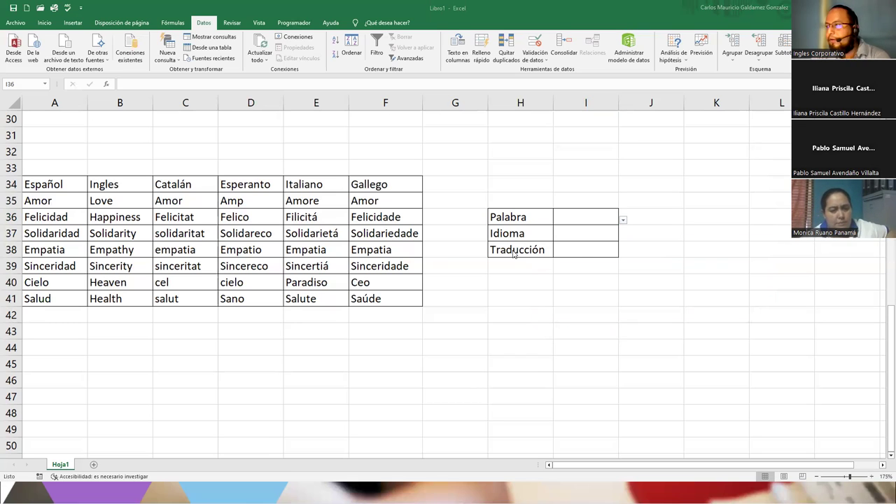
pyautogui.press('F2')
# Step: Set the data validation of I37 beside Idioma to allow a Lista and start picking its source range
pyautogui.click(574, 235)
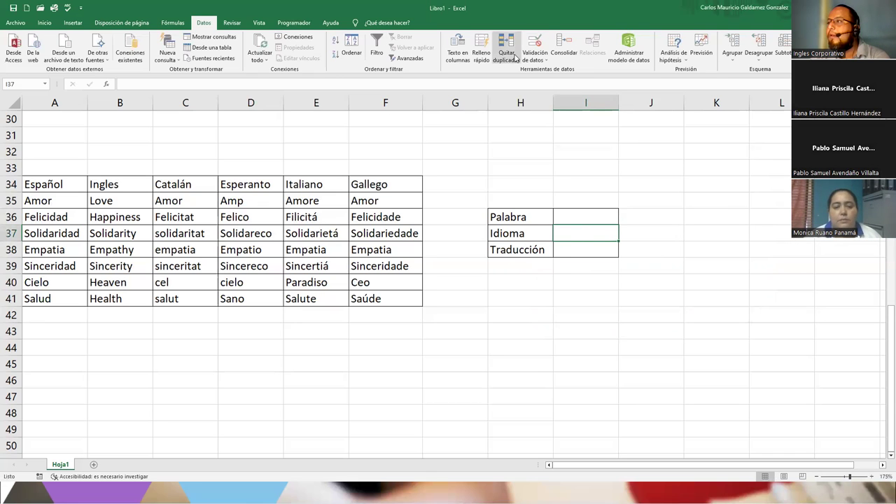
pyautogui.click(535, 43)
pyautogui.click(605, 207)
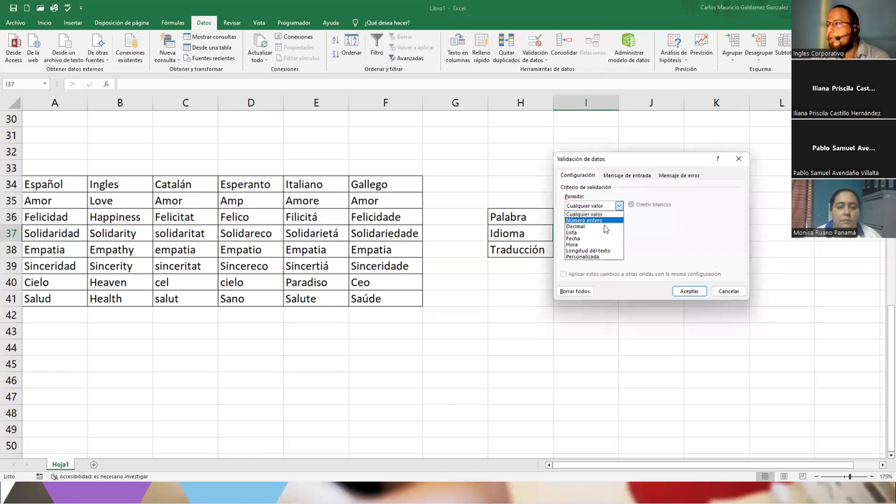
pyautogui.click(595, 235)
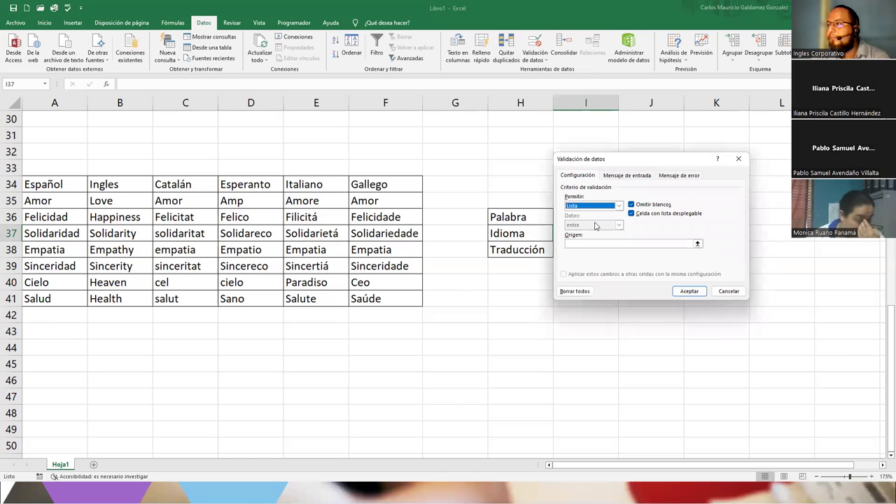
pyautogui.click(698, 244)
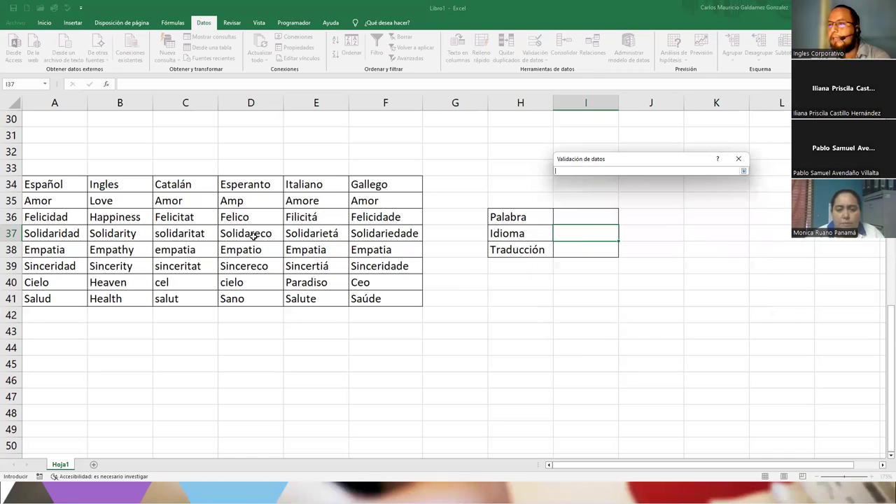
pyautogui.moveTo(126, 187); pyautogui.dragTo(181, 185)
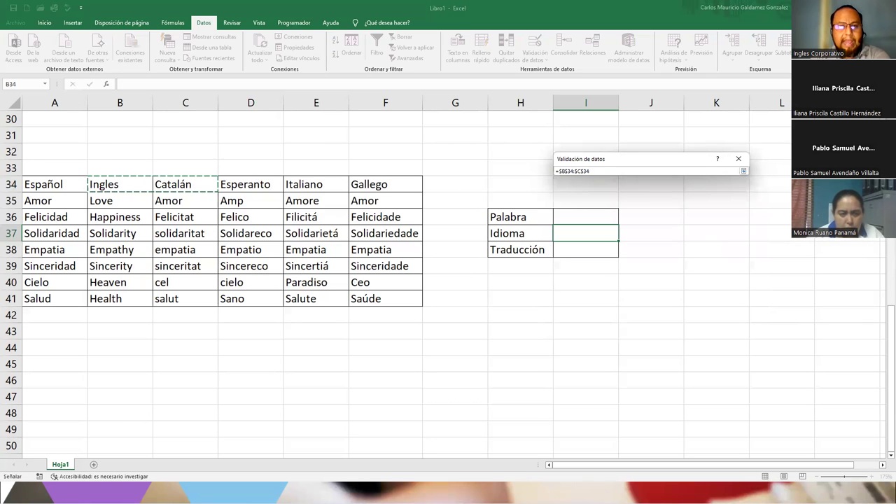
pyautogui.press('Return')
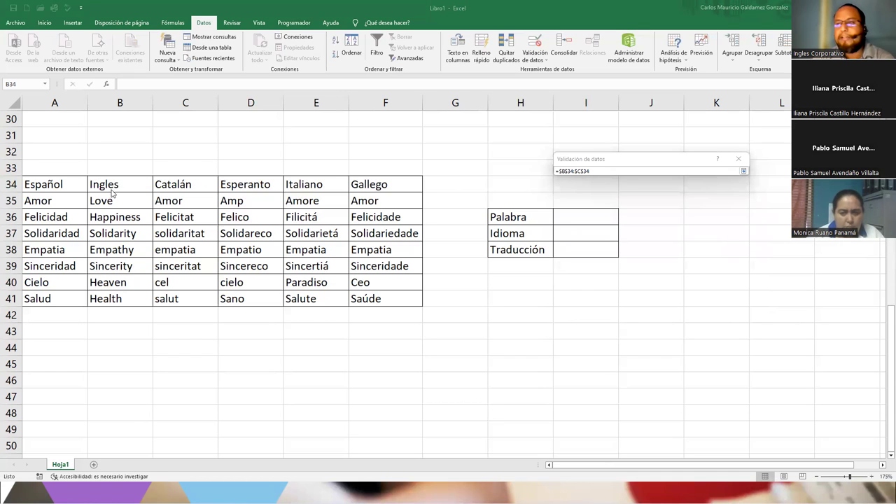
pyautogui.click(743, 171)
pyautogui.moveTo(126, 185); pyautogui.dragTo(392, 185)
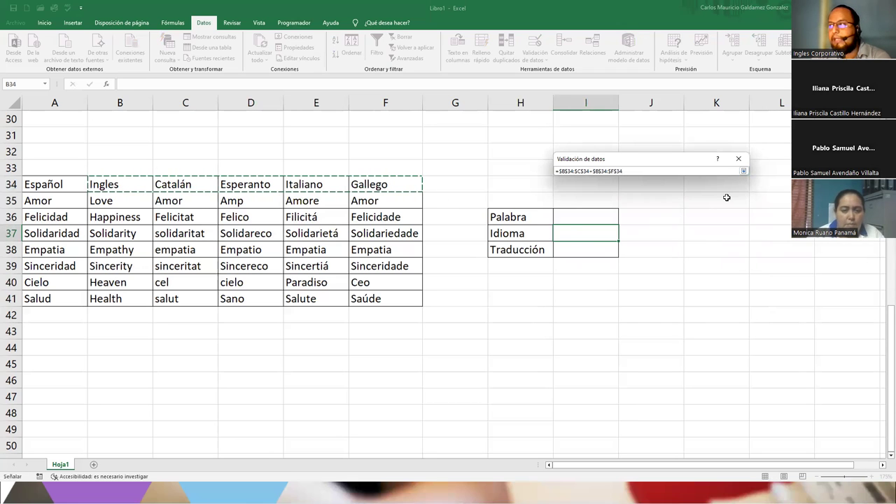
pyautogui.click(639, 170)
pyautogui.press('BackSpace')
pyautogui.press('BackSpace')
pyautogui.press('BackSpace')
pyautogui.press('BackSpace')
pyautogui.press('BackSpace')
pyautogui.press('BackSpace')
pyautogui.press('BackSpace')
pyautogui.press('BackSpace')
pyautogui.press('BackSpace')
pyautogui.press('BackSpace')
pyautogui.press('BackSpace')
pyautogui.press('BackSpace')
pyautogui.press('BackSpace')
pyautogui.press('BackSpace')
pyautogui.press('BackSpace')
pyautogui.press('BackSpace')
pyautogui.press('BackSpace')
pyautogui.press('BackSpace')
pyautogui.press('BackSpace')
pyautogui.press('BackSpace')
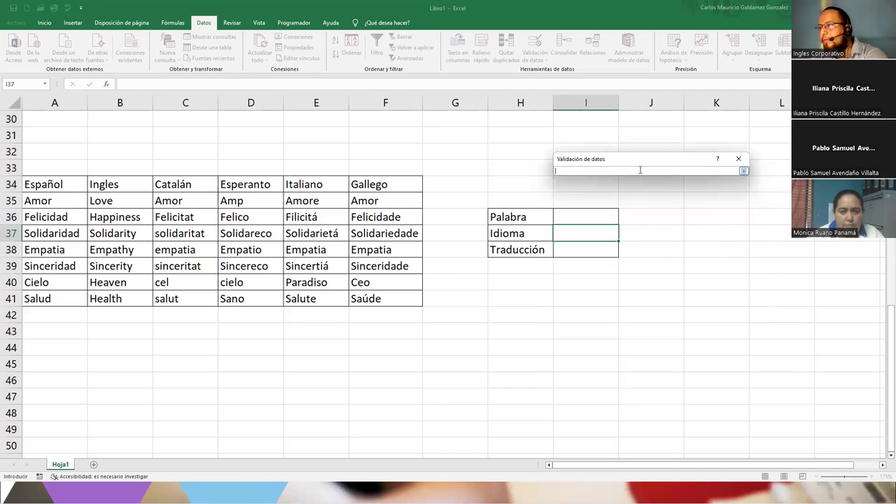
# Step: Use the language headers in B34:F34 as the list source for I37 and apply the data validation
pyautogui.click(107, 184)
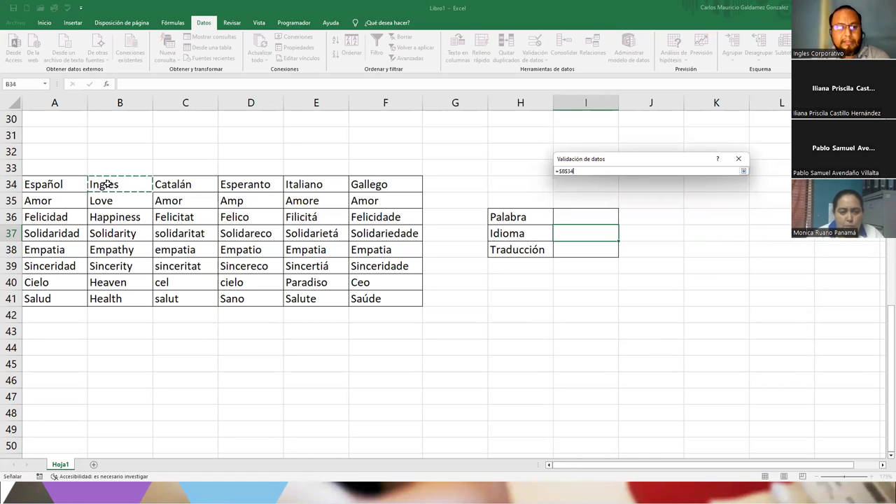
pyautogui.moveTo(107, 183); pyautogui.dragTo(357, 185)
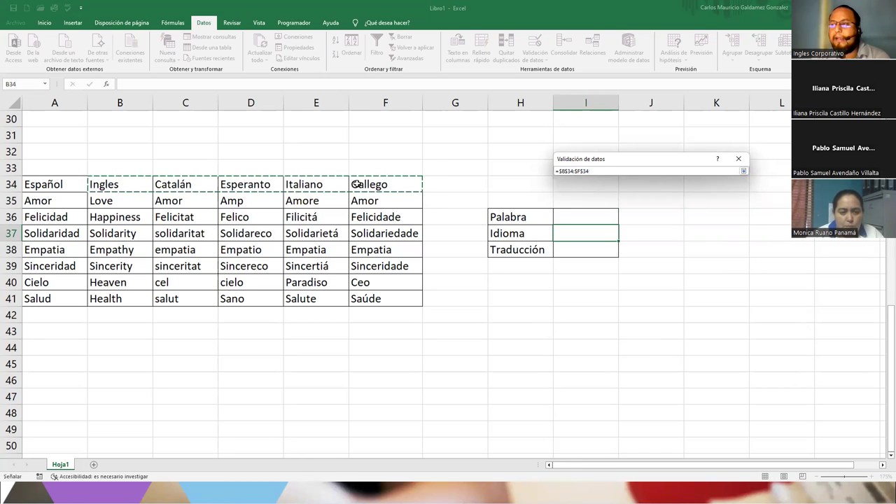
pyautogui.click(743, 171)
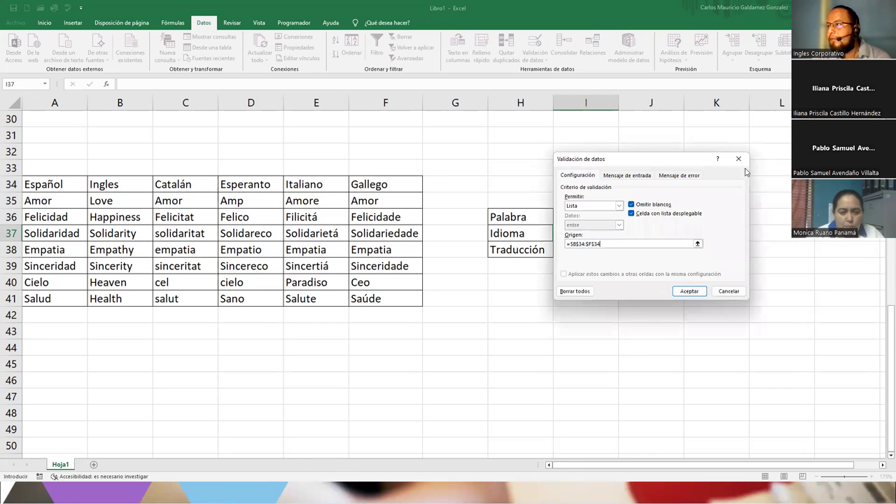
pyautogui.click(689, 292)
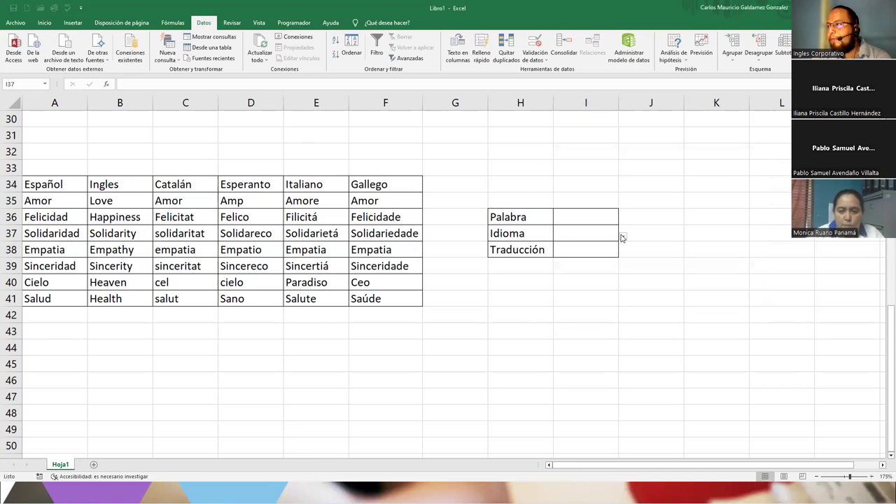
# Step: Test the drop-down lists in I36 and I37, choosing Ingles as the language and clearing it again
pyautogui.click(608, 218)
pyautogui.click(623, 219)
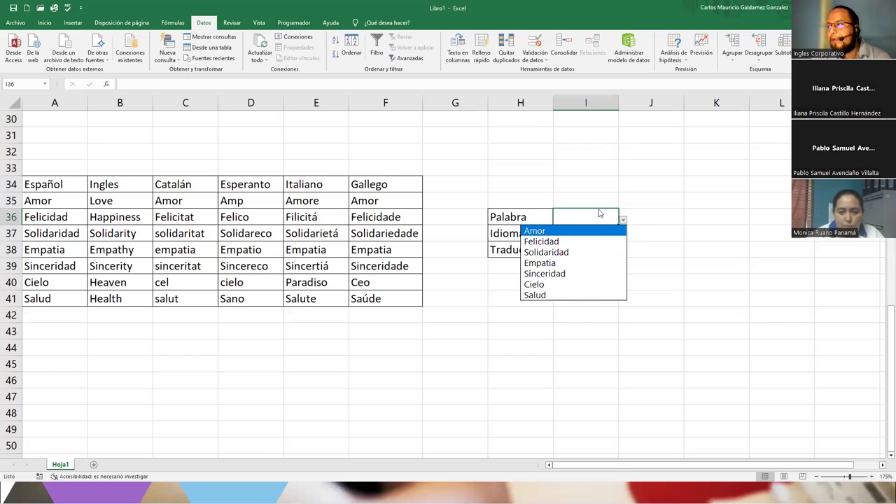
pyautogui.click(623, 220)
pyautogui.click(607, 231)
pyautogui.click(623, 237)
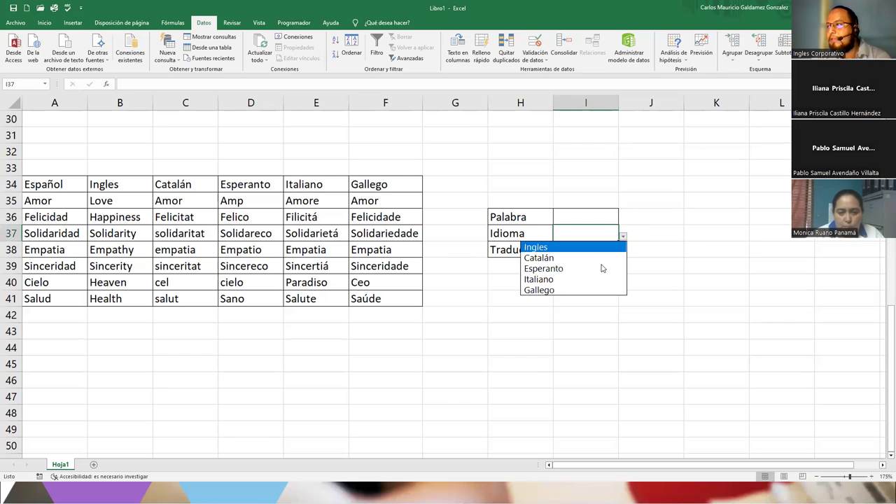
pyautogui.click(583, 246)
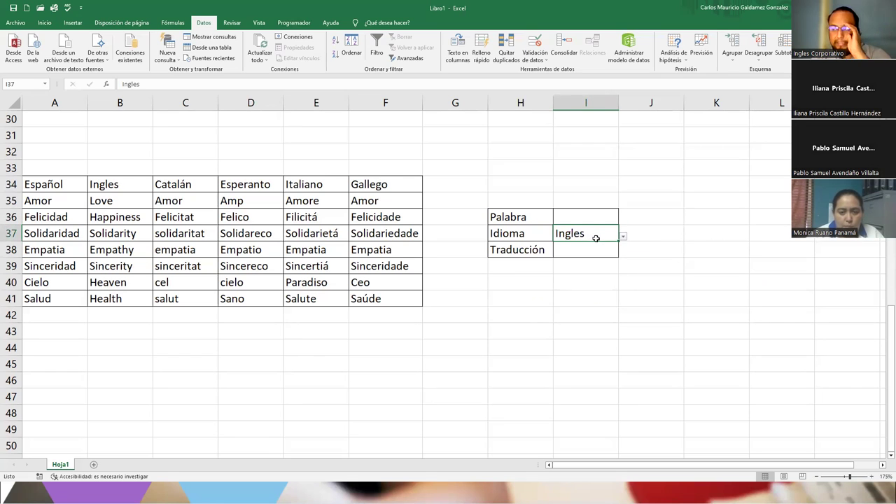
pyautogui.press('Delete')
pyautogui.click(590, 282)
pyautogui.click(578, 250)
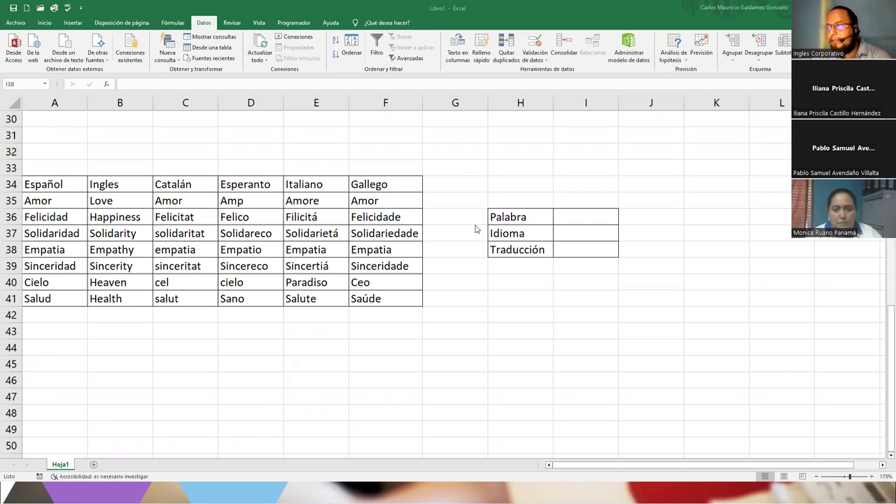
pyautogui.click(564, 247)
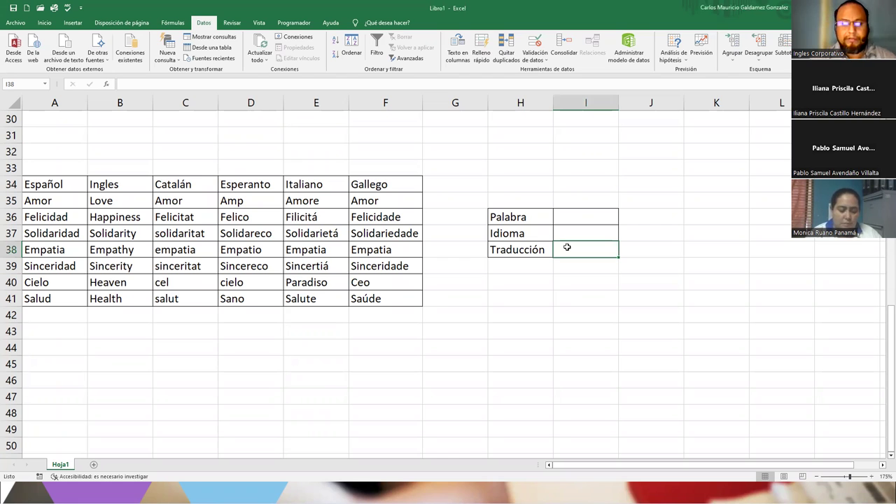
pyautogui.write('=ind')
pyautogui.press('Tab')
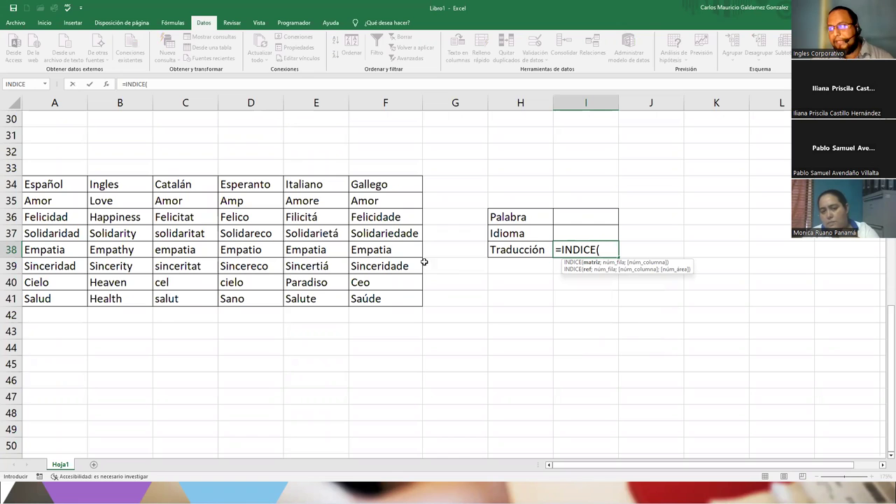
pyautogui.moveTo(105, 202); pyautogui.dragTo(369, 301)
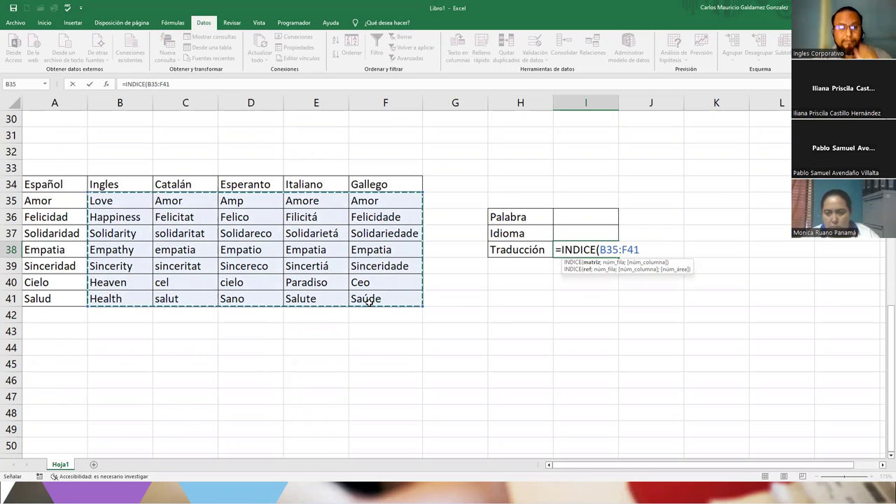
pyautogui.write(';')
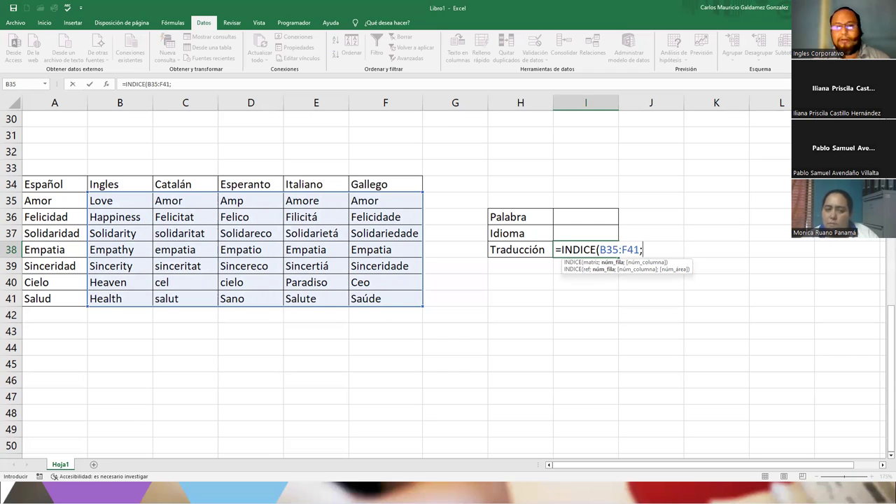
pyautogui.write('conin')
pyautogui.press('BackSpace')
pyautogui.press('BackSpace')
pyautogui.press('BackSpace')
pyautogui.write('in')
pyautogui.press('Tab')
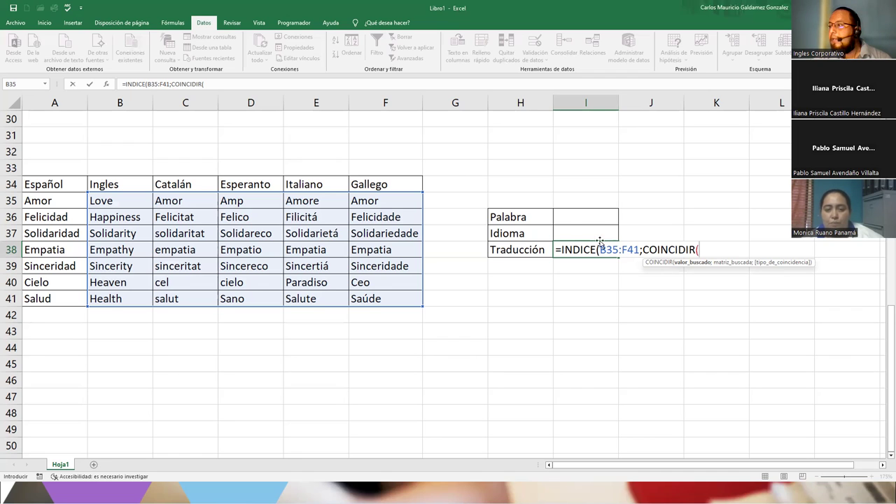
pyautogui.click(592, 217)
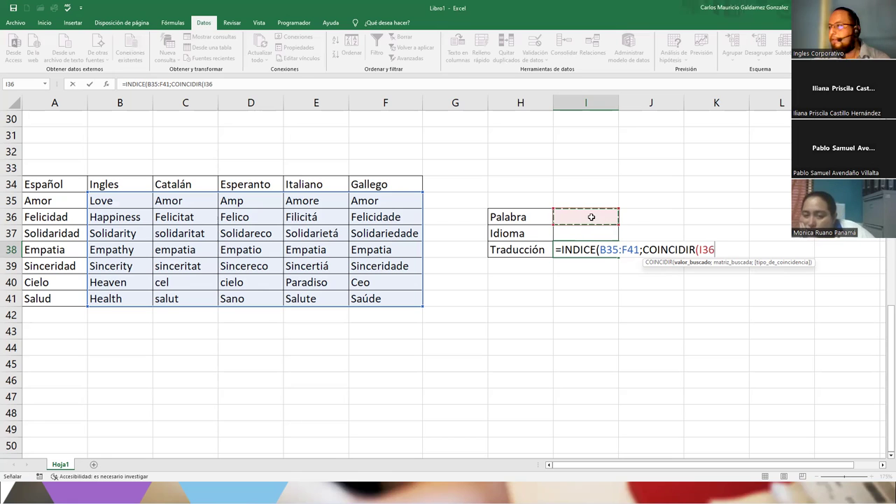
pyautogui.press('Escape')
# Step: Convert the word range A34:F41 into an Excel table with headers
pyautogui.moveTo(64, 183); pyautogui.dragTo(392, 298)
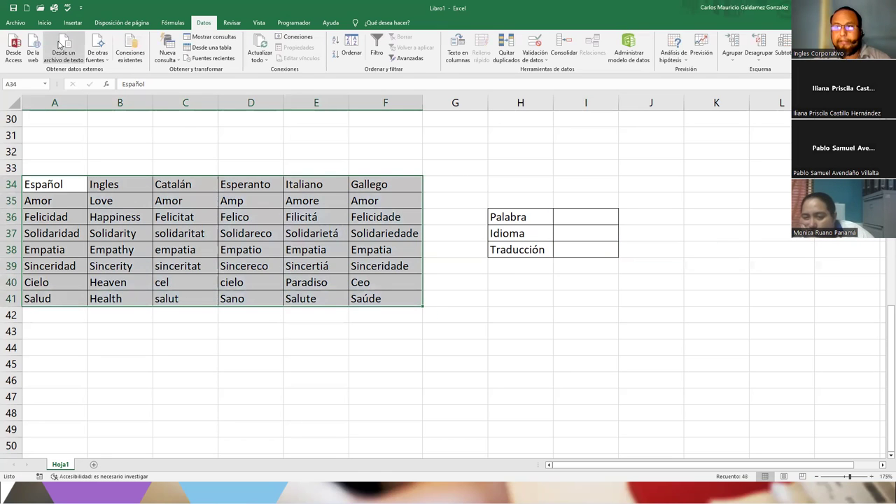
pyautogui.click(44, 23)
pyautogui.click(73, 23)
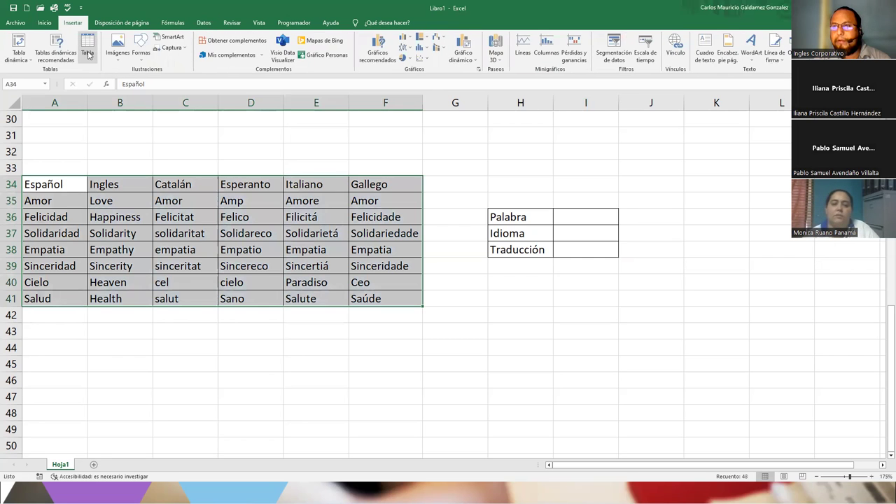
pyautogui.click(89, 55)
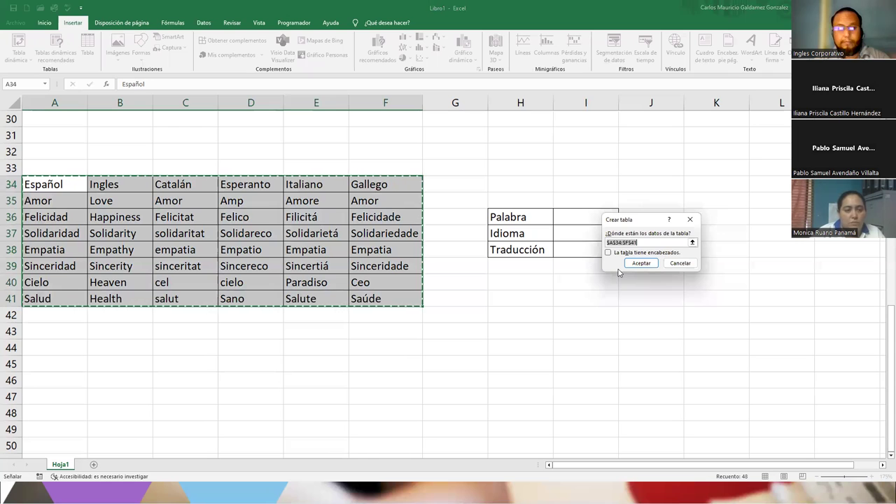
pyautogui.click(608, 253)
pyautogui.click(640, 263)
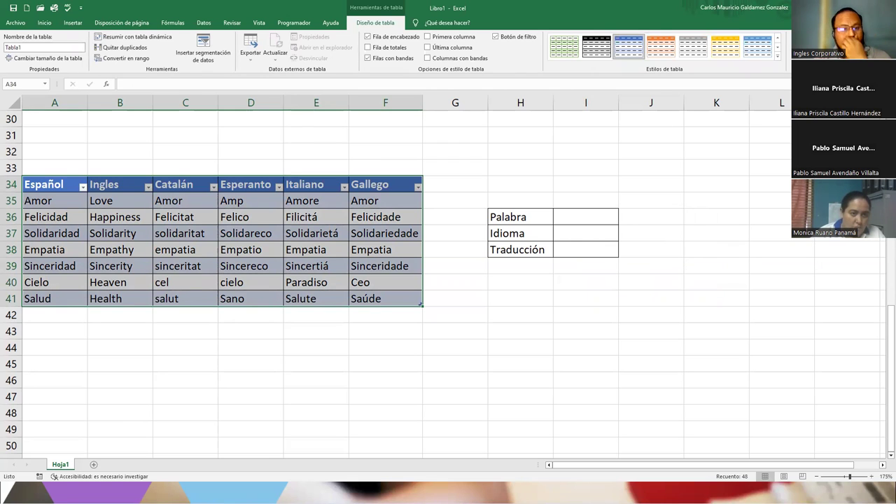
# Step: Start an INDICE formula in I38 beside Traducción with Tabla1[[Ingles]:[Gallego]] as its matrix
pyautogui.click(582, 217)
pyautogui.click(587, 252)
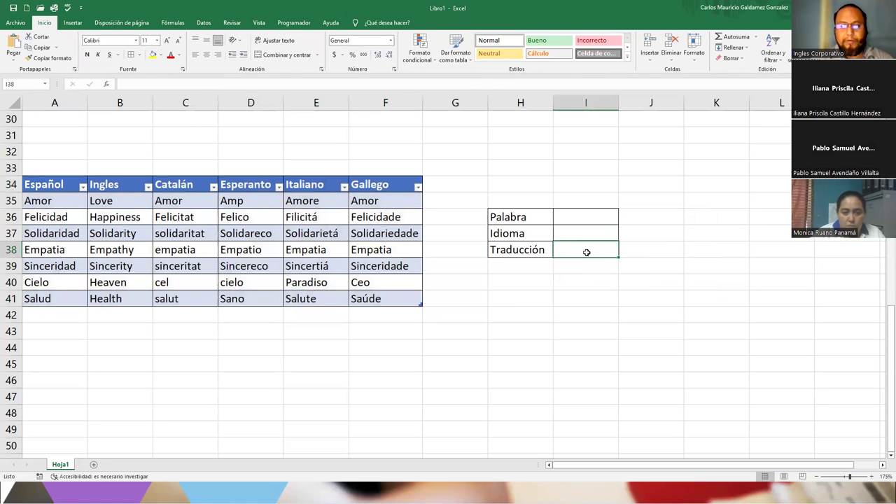
pyautogui.write('=ind')
pyautogui.press('Tab')
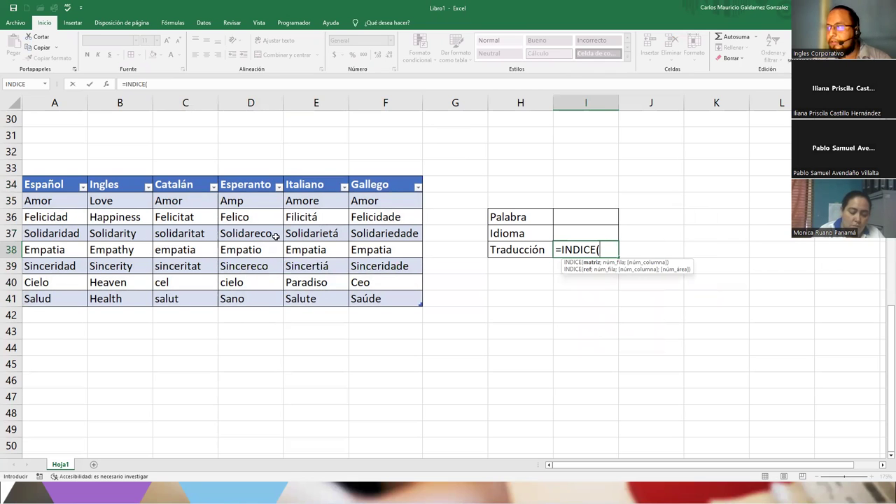
pyautogui.moveTo(102, 202); pyautogui.dragTo(364, 294)
pyautogui.write(';')
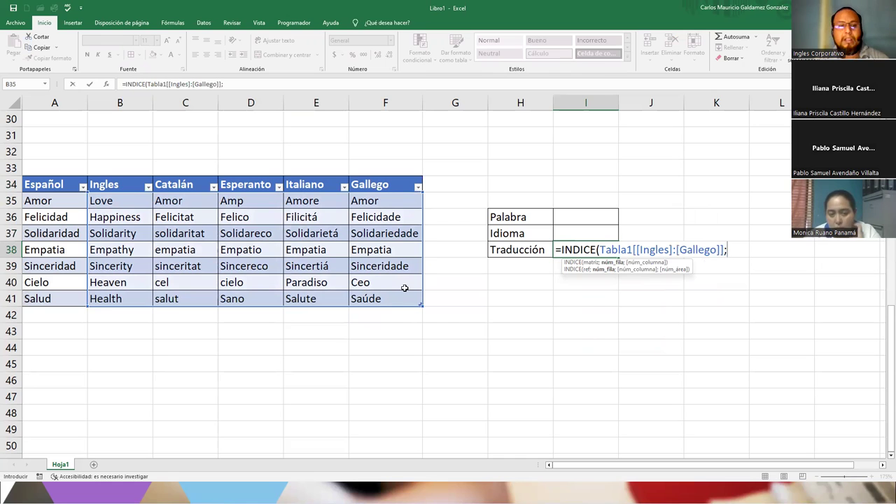
# Step: For the row number, add COINCIDIR searching for I36 in Tabla1[Español] with match type 0
pyautogui.write('coinci')
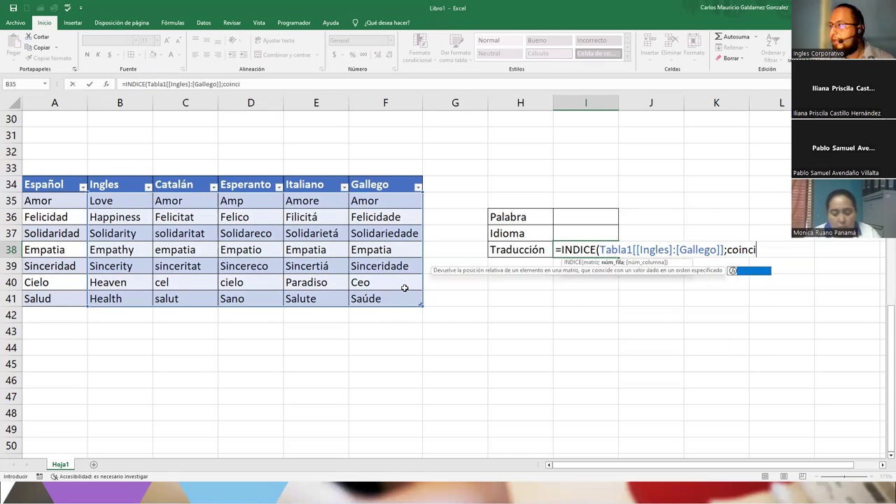
pyautogui.press('Tab')
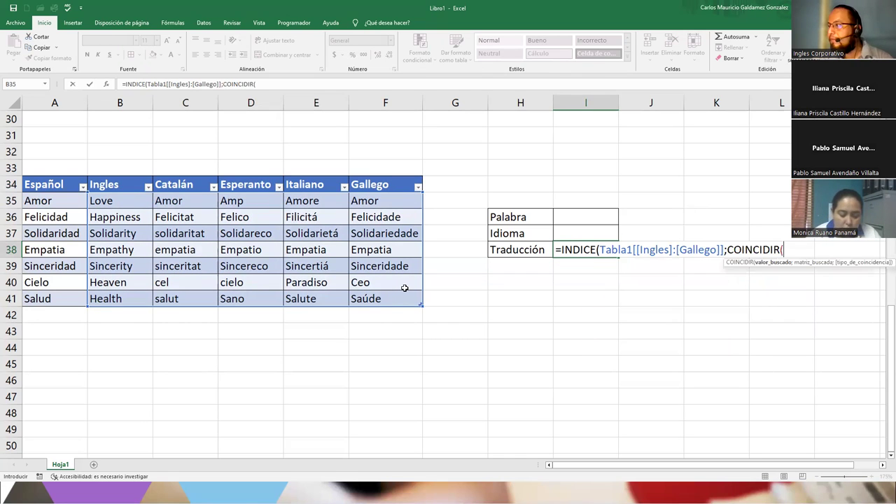
pyautogui.click(572, 217)
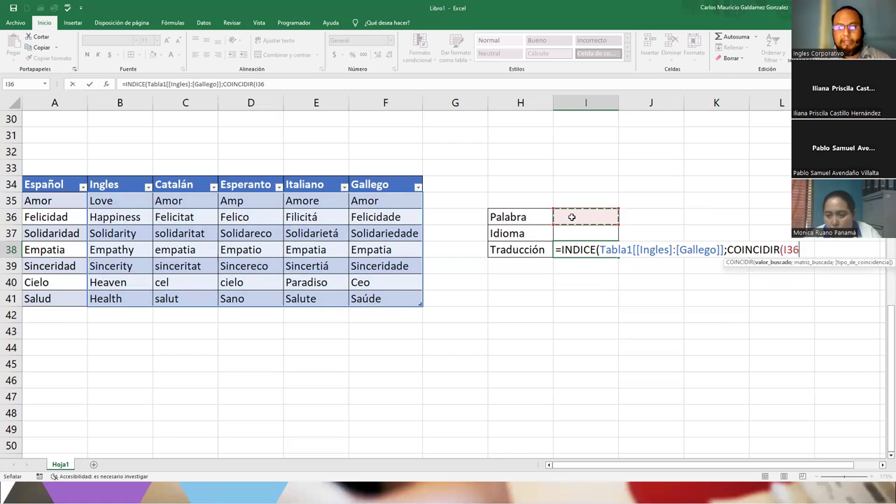
pyautogui.write(';')
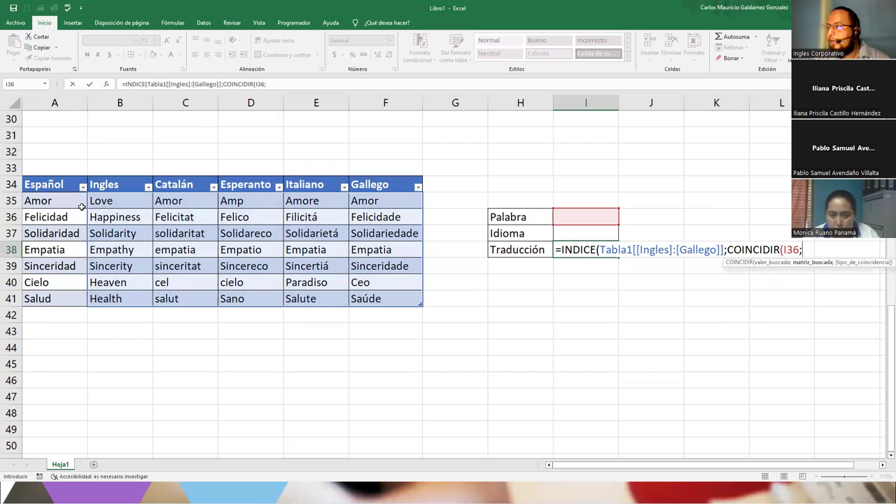
pyautogui.moveTo(68, 201); pyautogui.dragTo(62, 297)
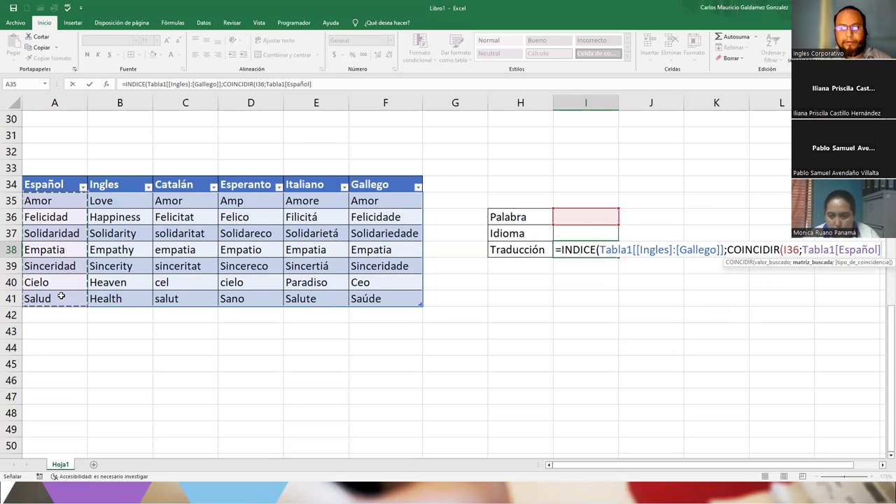
pyautogui.write(';')
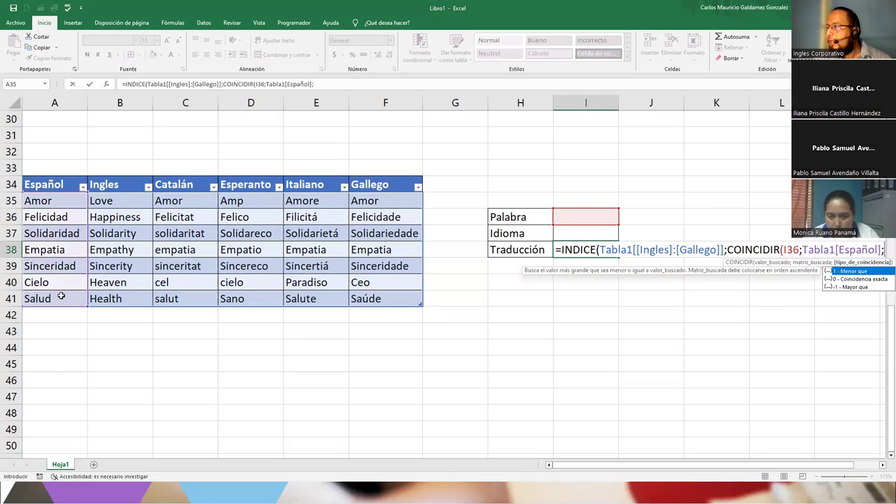
pyautogui.write('0')
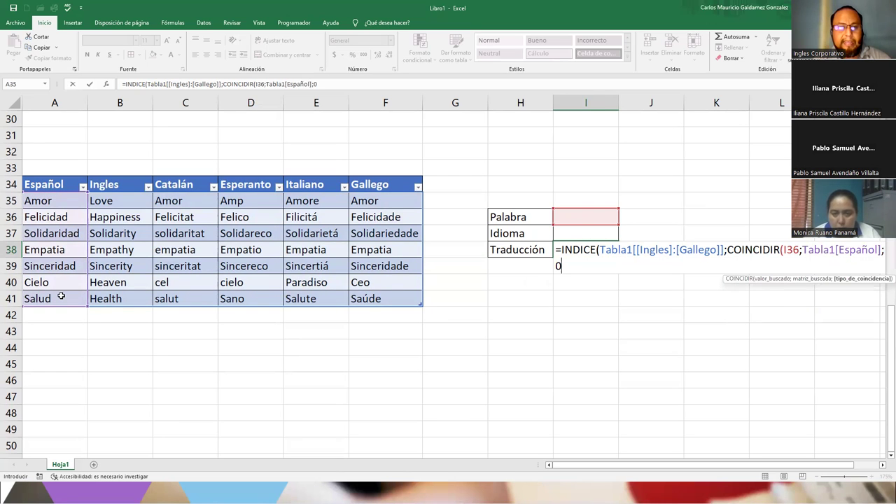
pyautogui.write(';')
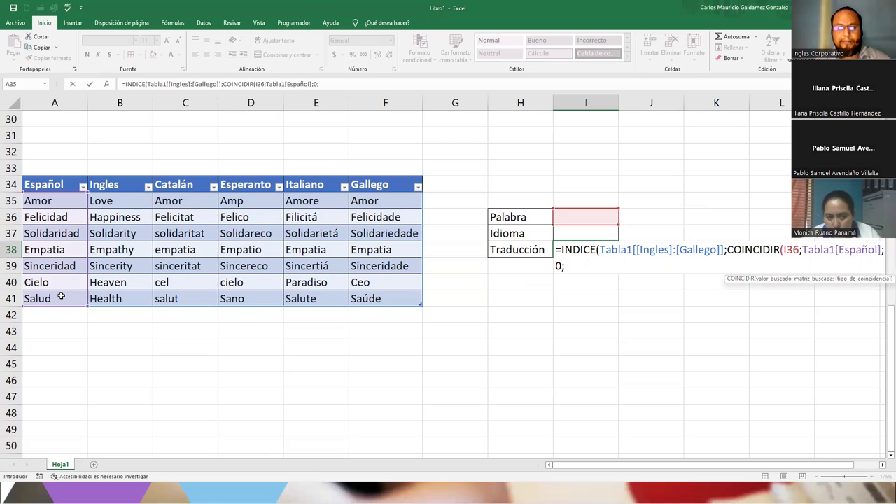
# Step: Try to complete the I38 formula with a second COINCIDIR searching for I37 in Tabla1[[#Todo];[Ingles]:[Gallego]] with match type 0
pyautogui.write('coin')
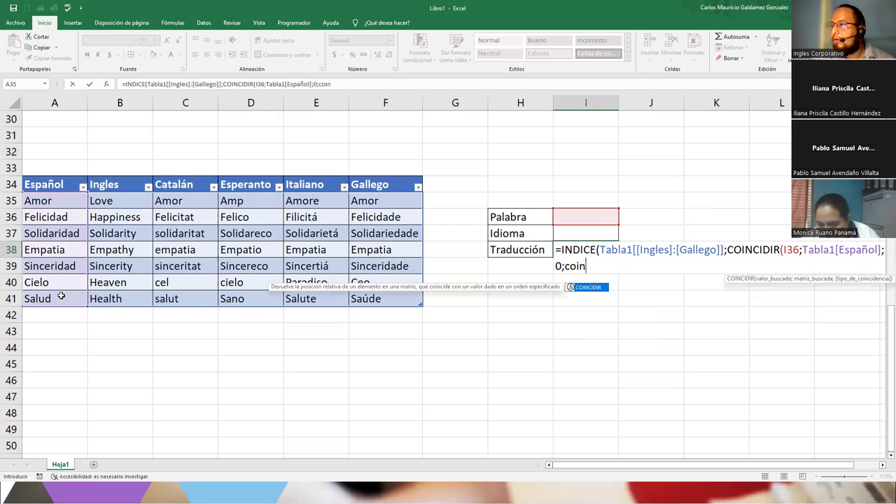
pyautogui.press('Tab')
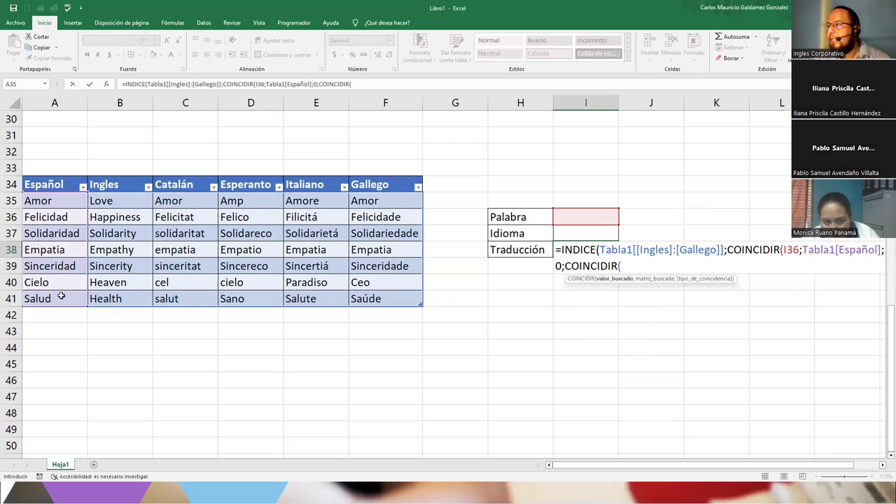
pyautogui.click(590, 234)
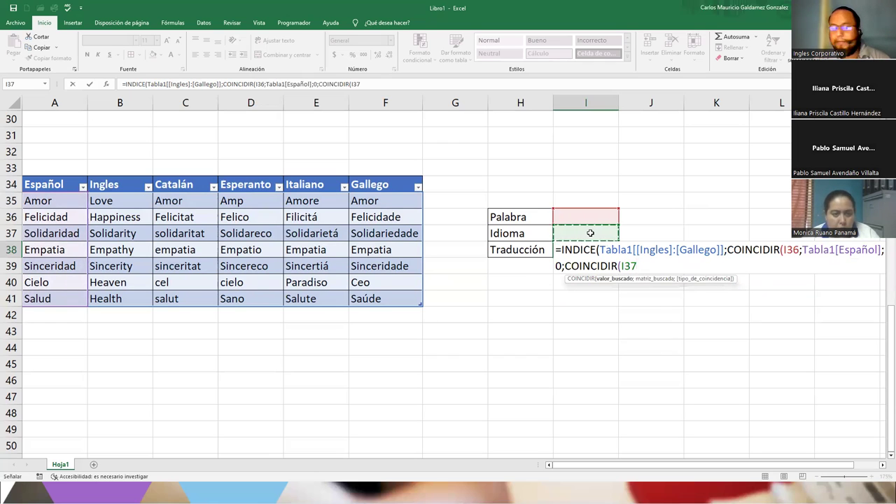
pyautogui.write(';')
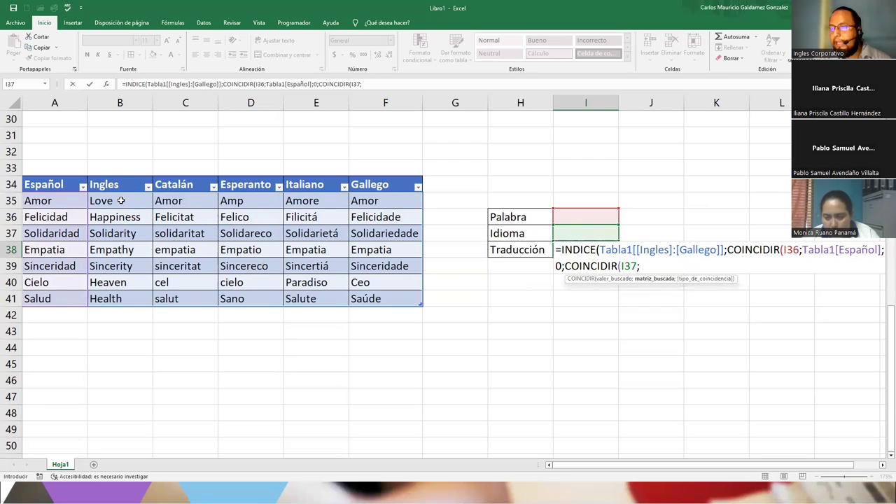
pyautogui.moveTo(118, 185); pyautogui.dragTo(379, 299)
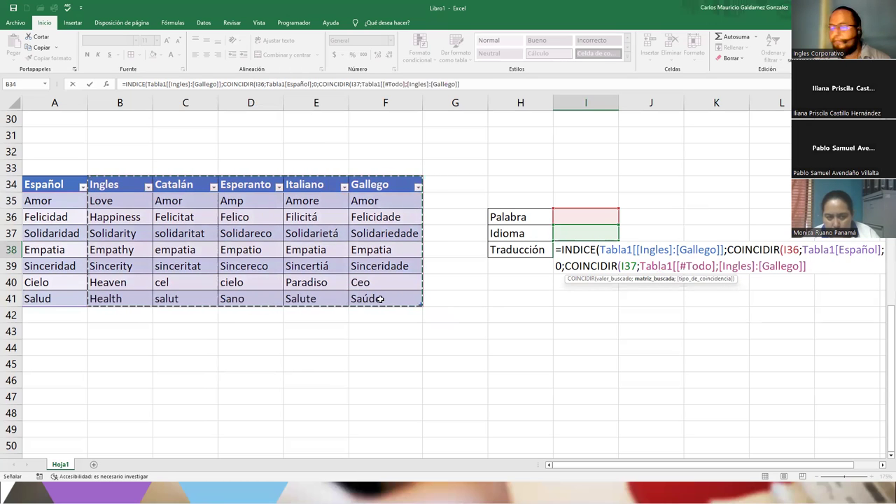
pyautogui.write(';0')
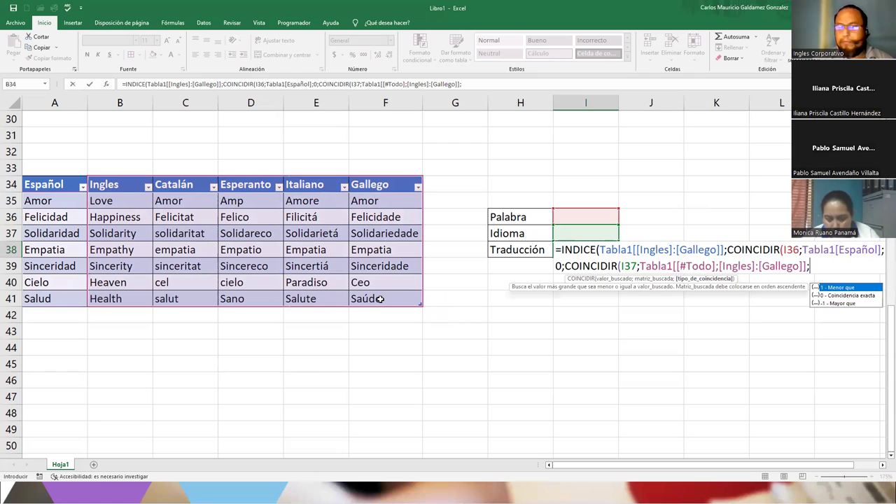
pyautogui.press('BackSpace')
pyautogui.press('BackSpace')
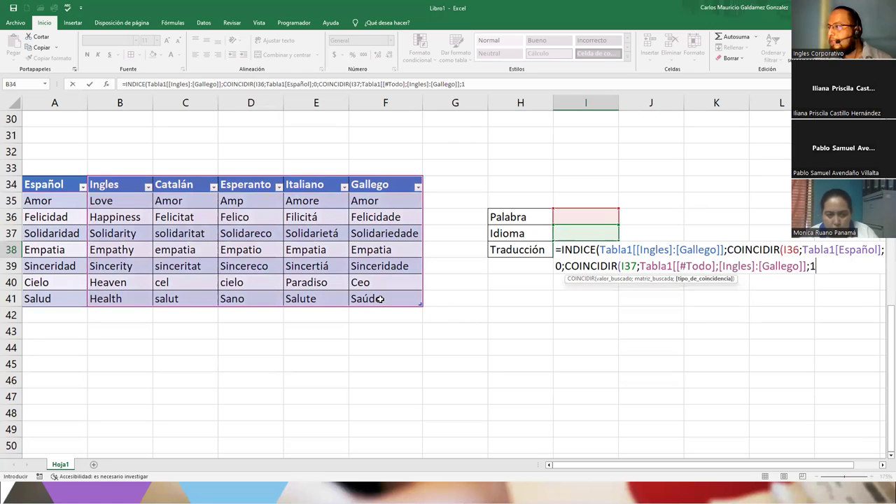
pyautogui.write(';0')
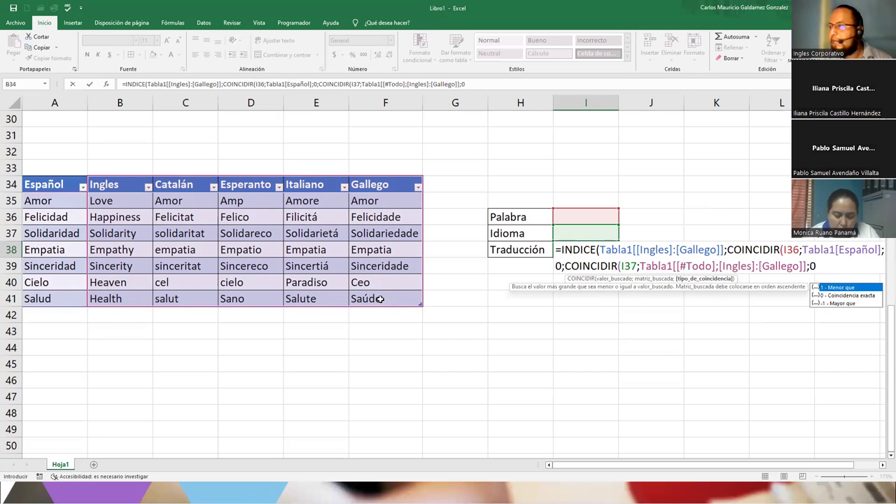
pyautogui.write(')')
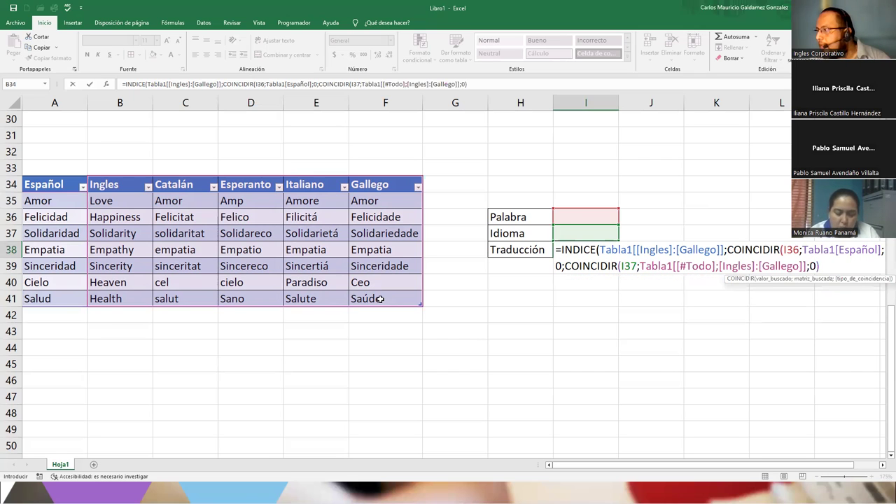
pyautogui.write(')')
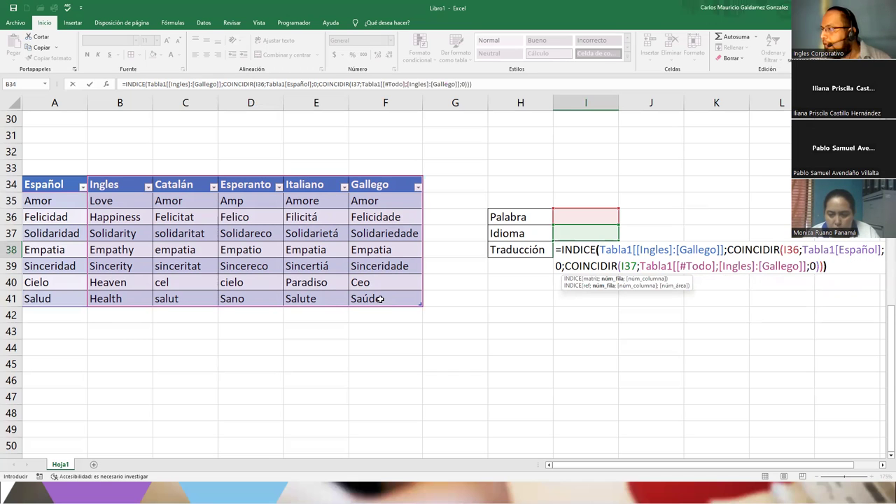
pyautogui.press('Return')
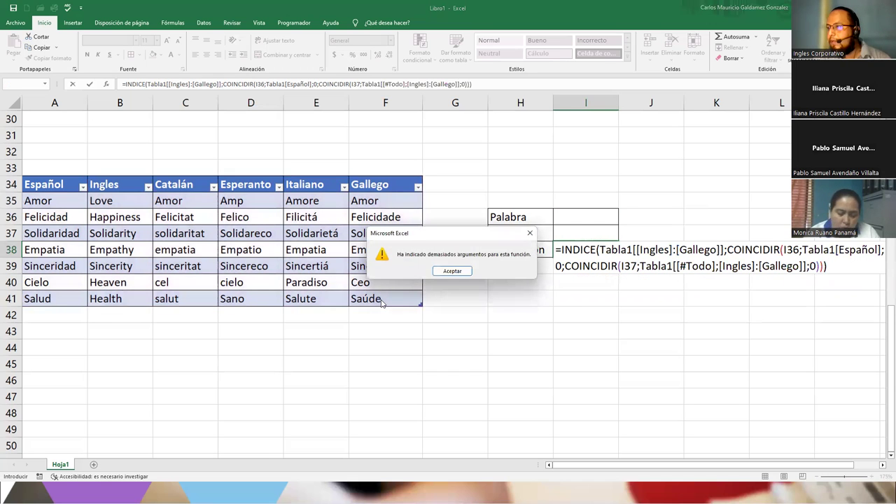
# Step: Remove the last closing parenthesis from the I38 formula and try to enter it again
pyautogui.press('Return')
pyautogui.press('BackSpace')
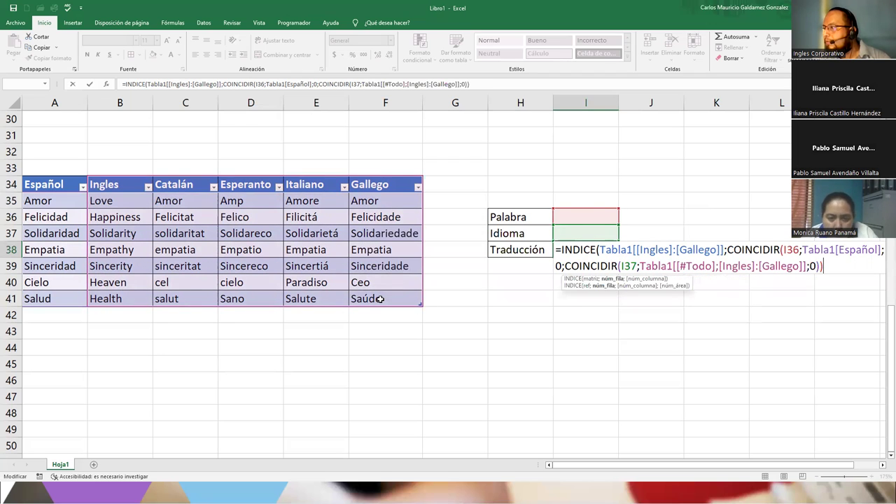
pyautogui.press('Return')
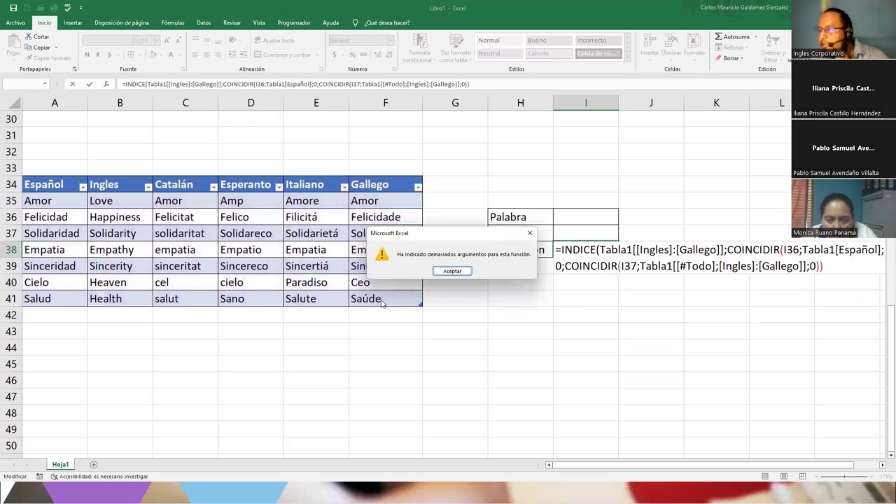
pyautogui.press('Return')
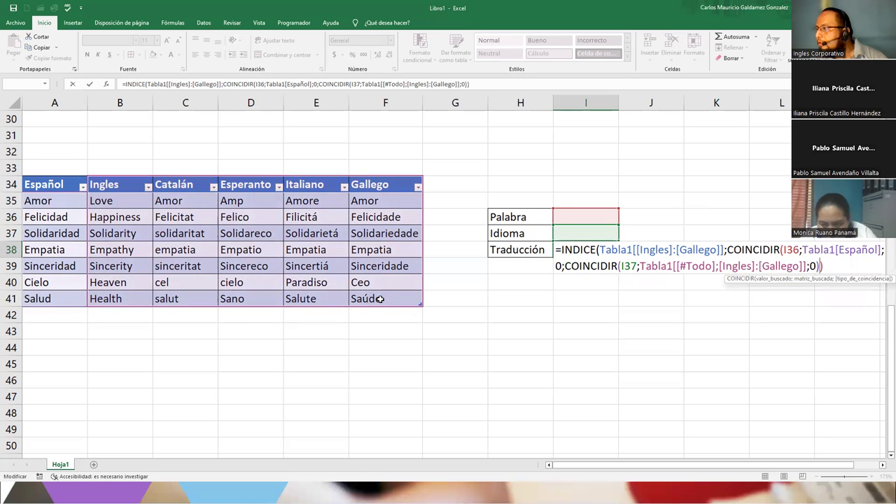
# Step: Enclose the second COINCIDIR's Tabla1[[#Todo];[Ingles]:[Gallego]] reference in parentheses and try to enter the formula
pyautogui.click(642, 267)
pyautogui.write('(')
pyautogui.press('Right')
pyautogui.press('Right')
pyautogui.press('Right')
pyautogui.press('Right')
pyautogui.press('Right')
pyautogui.press('Right')
pyautogui.press('Right')
pyautogui.press('Right')
pyautogui.press('Right')
pyautogui.press('Right')
pyautogui.press('Right')
pyautogui.press('Right')
pyautogui.press('Right')
pyautogui.press('Right')
pyautogui.press('Right')
pyautogui.press('Right')
pyautogui.press('Right')
pyautogui.press('Right')
pyautogui.press('Right')
pyautogui.press('Right')
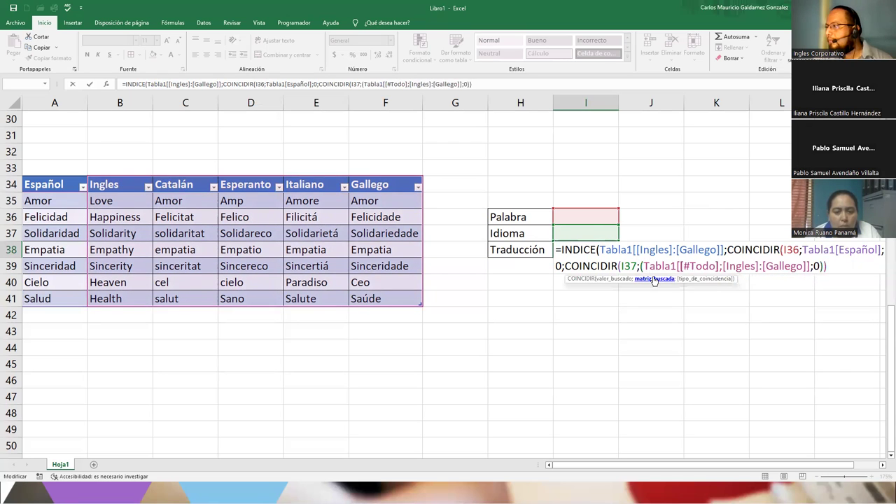
pyautogui.press('Right')
pyautogui.press('Right')
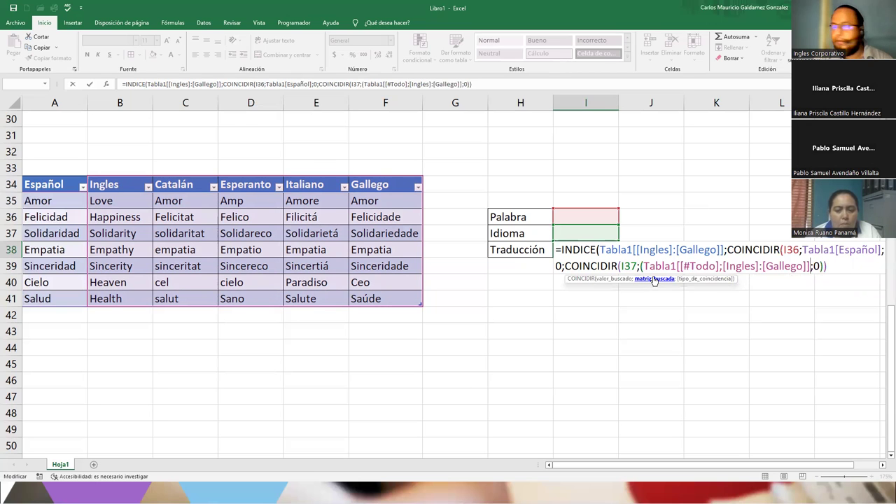
pyautogui.write(')')
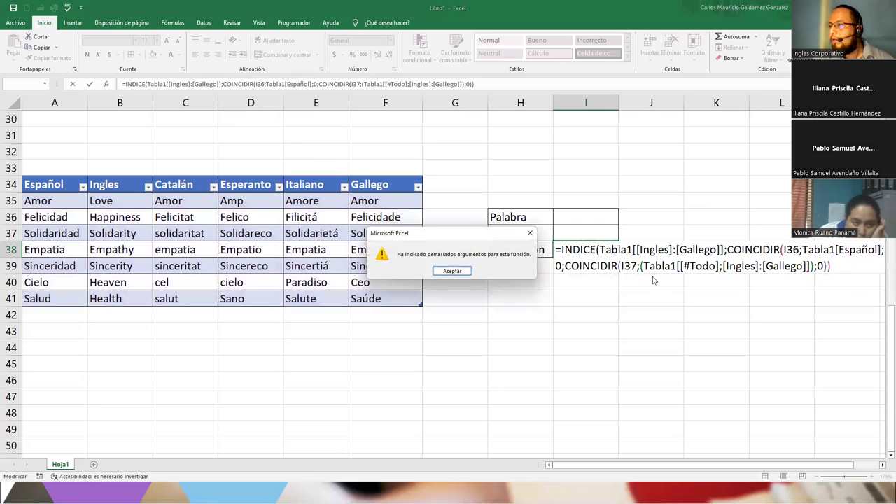
pyautogui.press('Return')
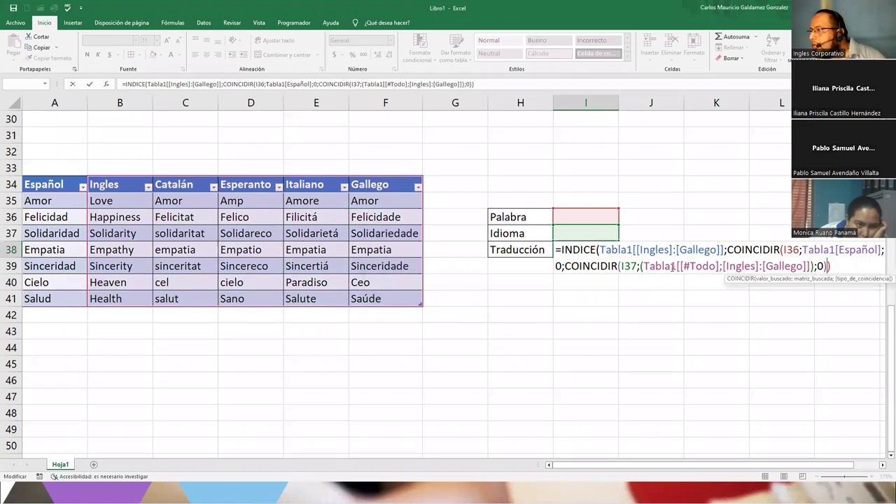
# Step: Check the second COINCIDIR's arguments, try the formula once more, and discard the entry in I38
pyautogui.click(623, 266)
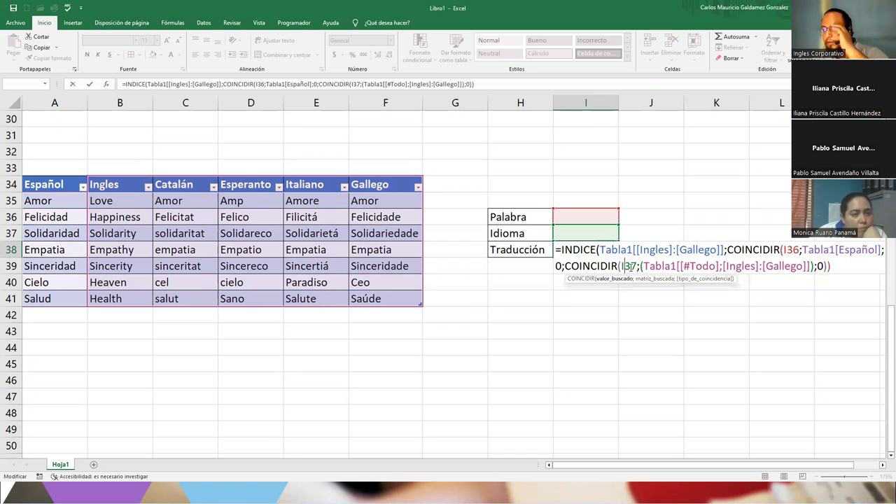
pyautogui.click(672, 265)
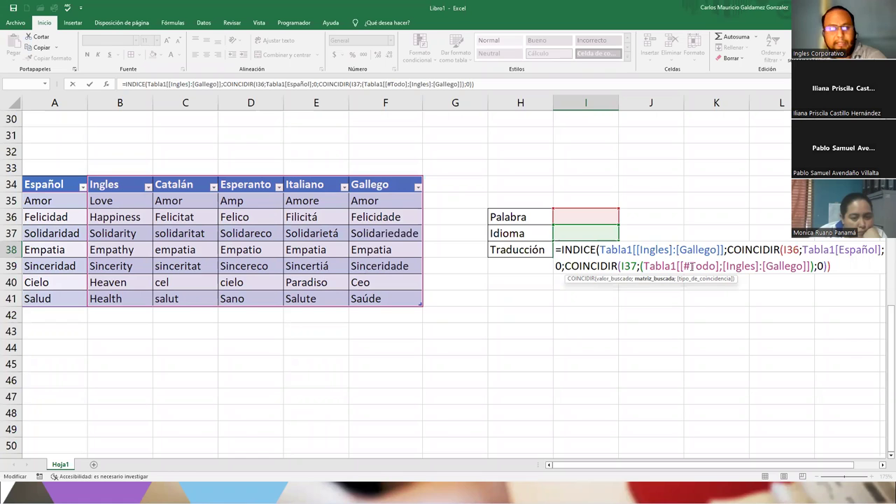
pyautogui.press('Return')
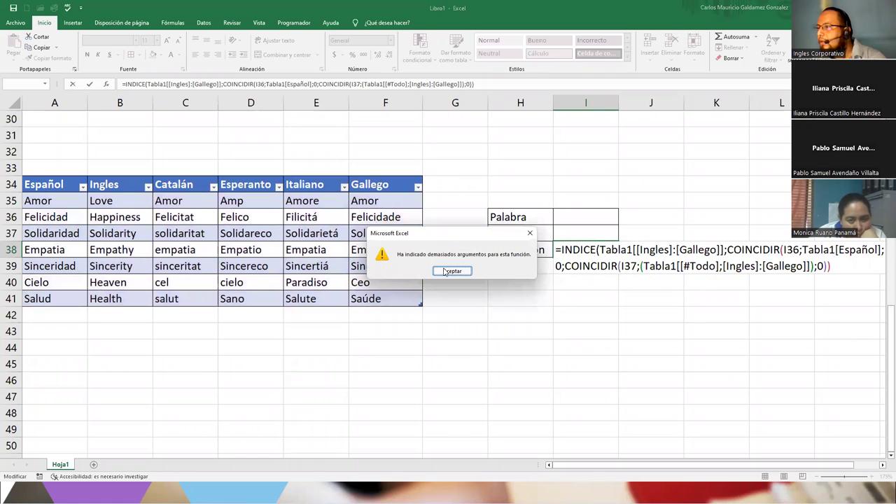
pyautogui.press('Return')
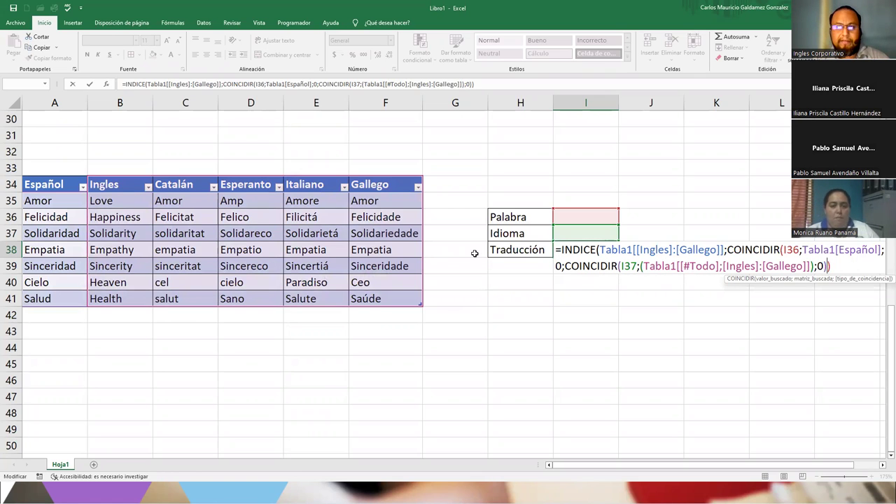
pyautogui.press('Escape')
# Step: Choose Amor as the word in I36 and Esperanto as the language in I37 from their drop-down lists
pyautogui.click(579, 218)
pyautogui.click(623, 220)
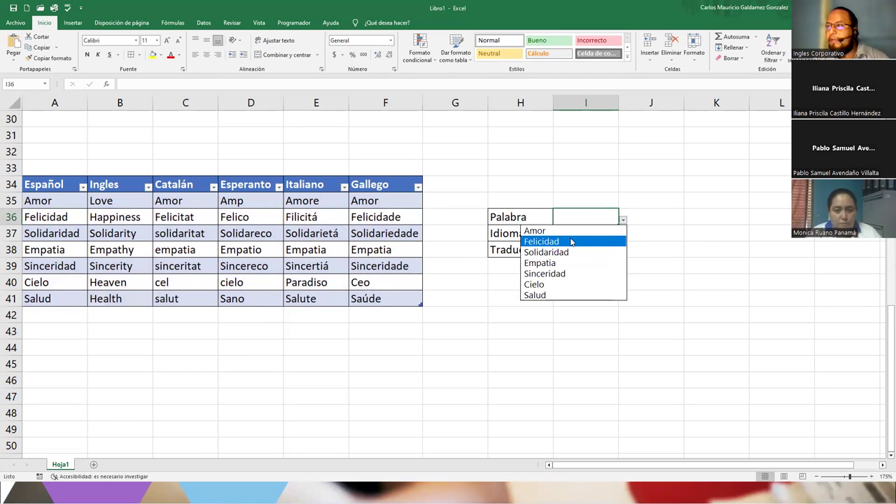
pyautogui.click(536, 231)
pyautogui.click(585, 235)
pyautogui.click(622, 237)
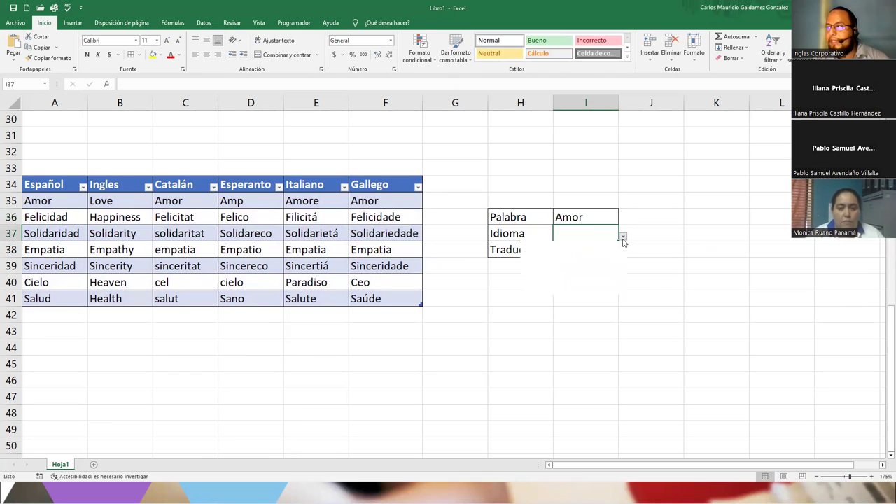
pyautogui.click(588, 267)
pyautogui.click(561, 250)
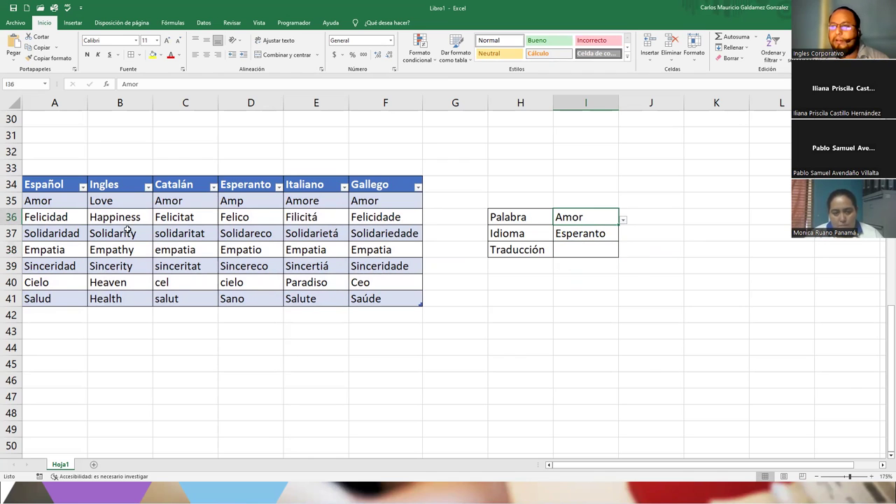
# Step: Trace the lookup by highlighting the Español words, the language headers, and row 35 crossing the Esperanto column at D35
pyautogui.moveTo(45, 200); pyautogui.dragTo(42, 298)
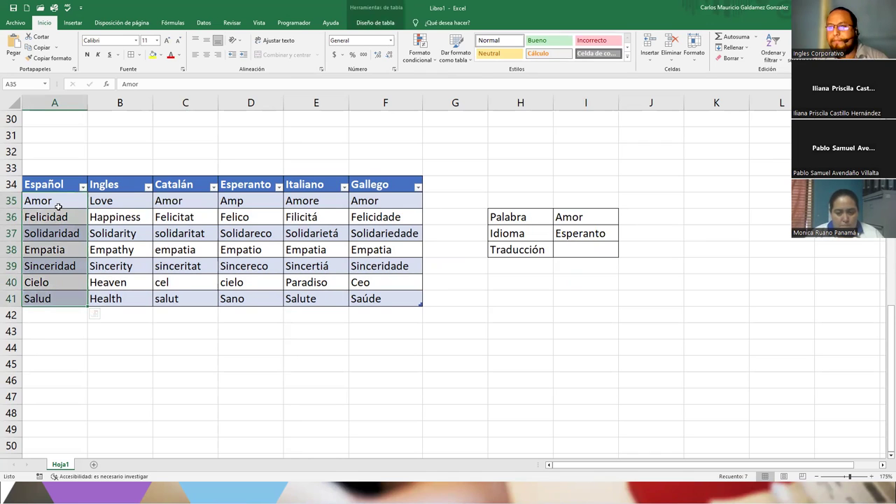
pyautogui.click(580, 235)
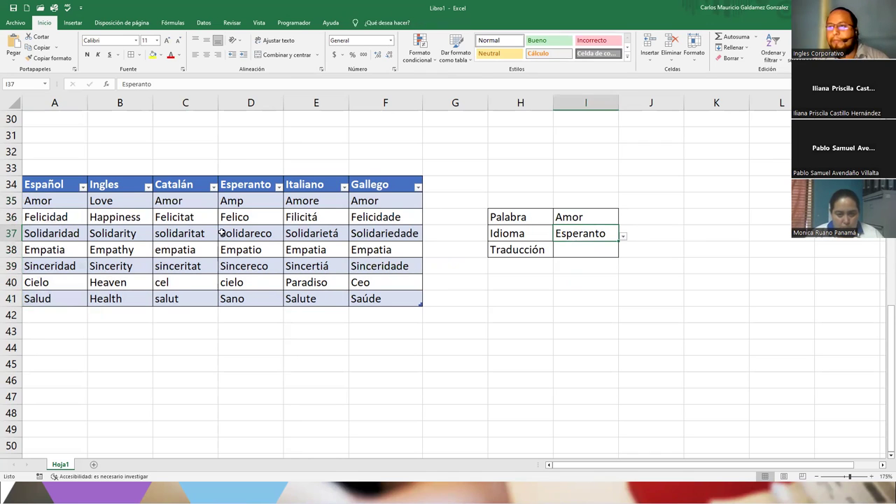
pyautogui.moveTo(122, 185); pyautogui.dragTo(392, 182)
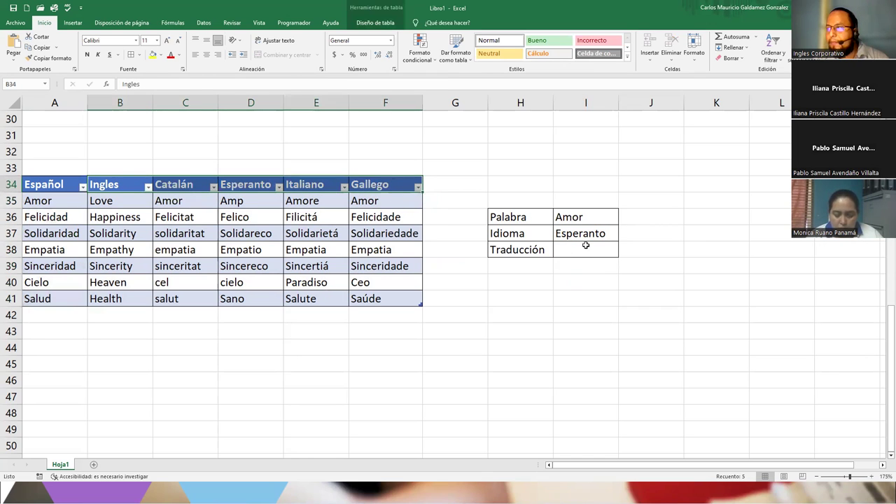
pyautogui.click(11, 201)
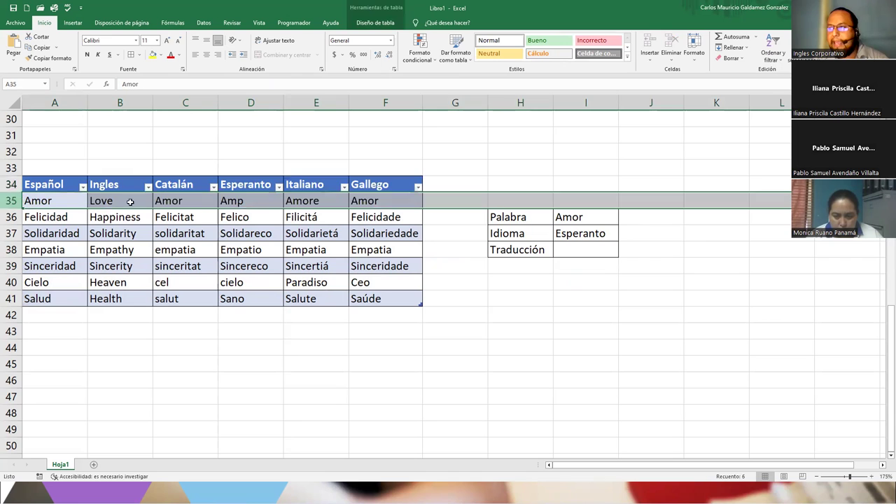
pyautogui.keyDown('ctrl'); pyautogui.click(250, 103); pyautogui.keyUp('ctrl')
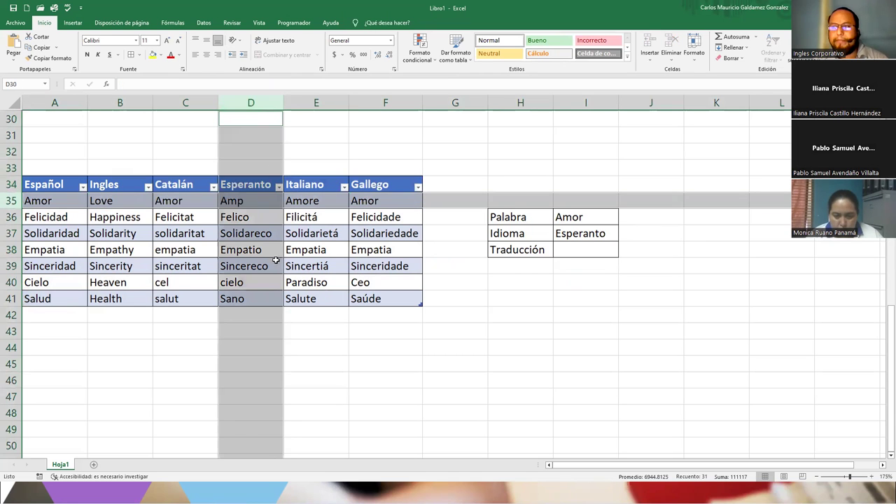
pyautogui.click(251, 201)
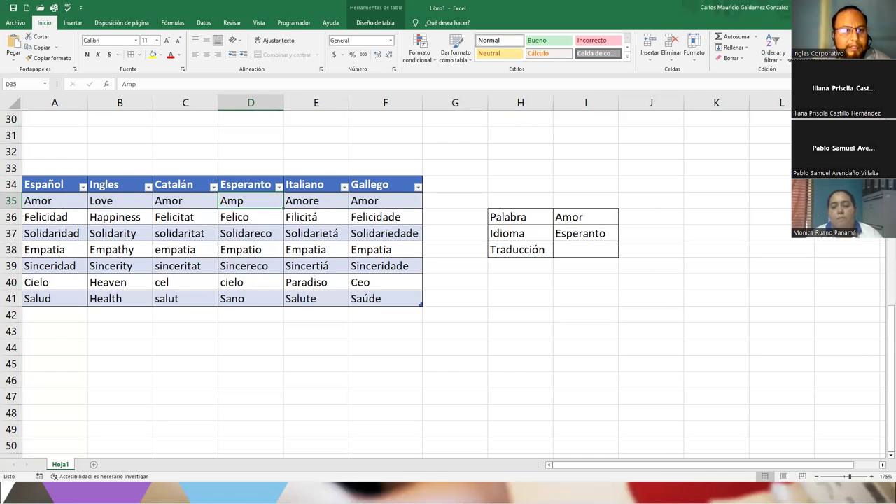
# Step: Correct the Esperanto word for Amor in D35 to Amo
pyautogui.doubleClick(260, 205)
pyautogui.press('BackSpace')
pyautogui.write('o')
pyautogui.press('Return')
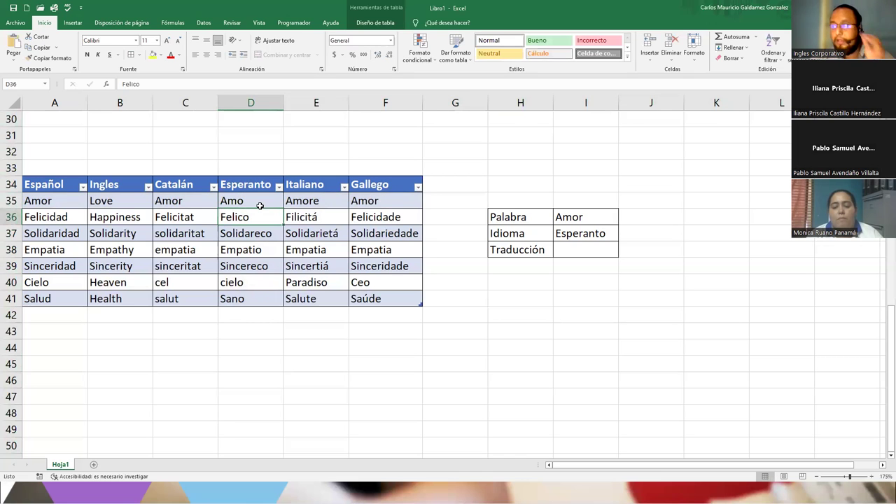
# Step: Start an INDICE formula in I38 with Tabla1[[Ingles]:[Gallego]] as the matrix, covering the words from Ingles through Gallego
pyautogui.click(556, 255)
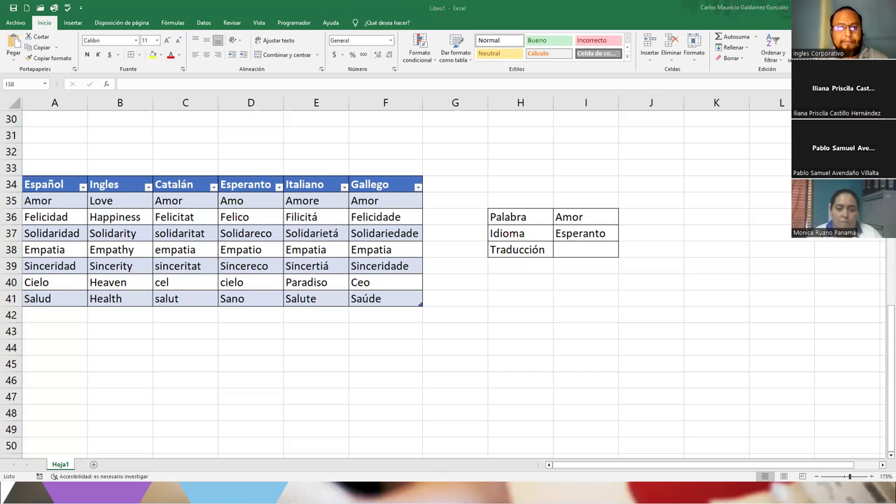
pyautogui.click(590, 252)
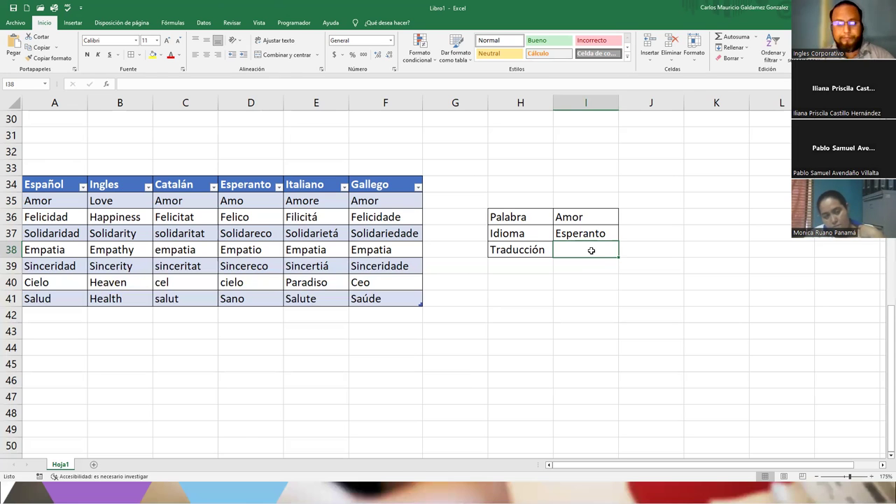
pyautogui.write('=INDICE(')
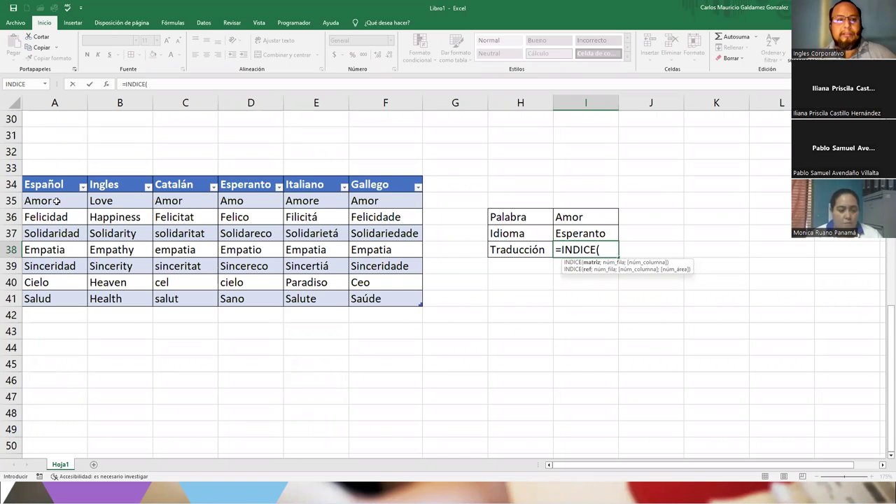
pyautogui.moveTo(120, 200); pyautogui.dragTo(362, 299)
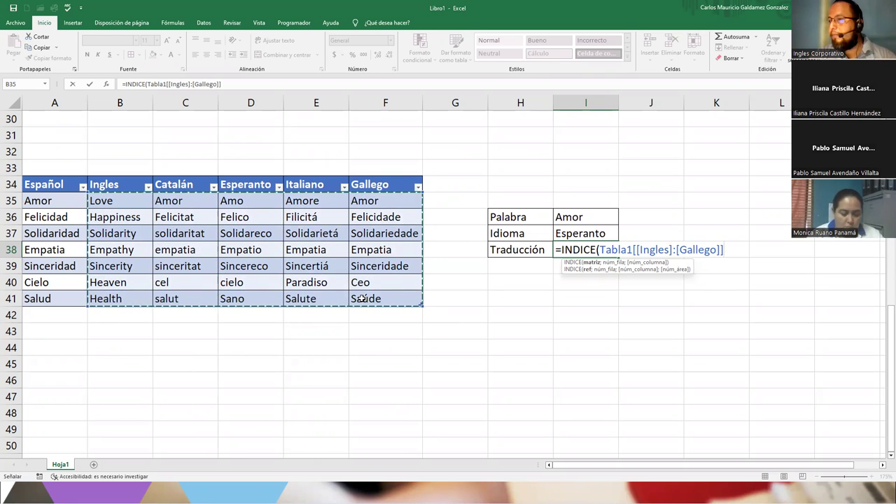
pyautogui.press('F8')
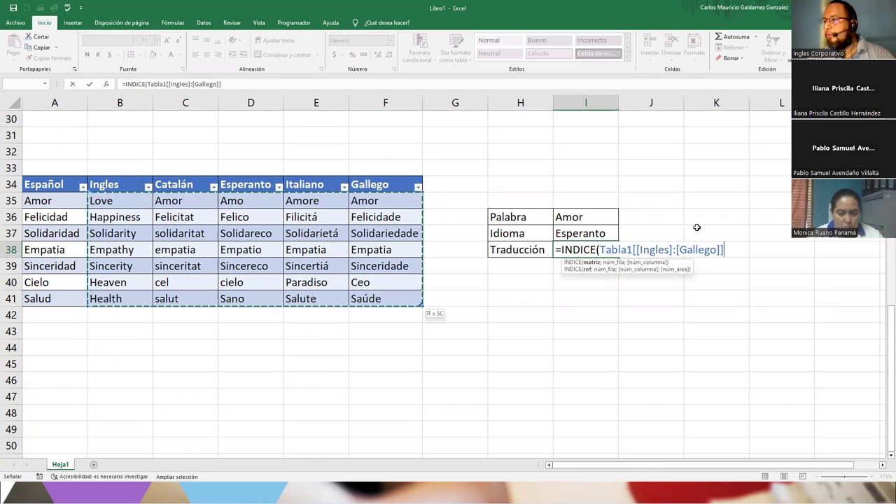
pyautogui.click(732, 250)
pyautogui.write(';')
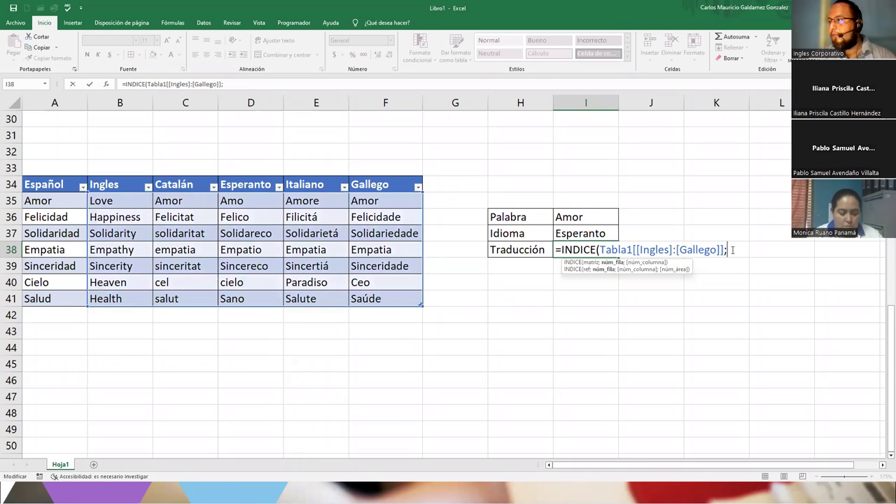
# Step: Add COINCIDIR(I36;Tabla1[Español];0) as the row argument of the INDICE formula
pyautogui.write('coinci')
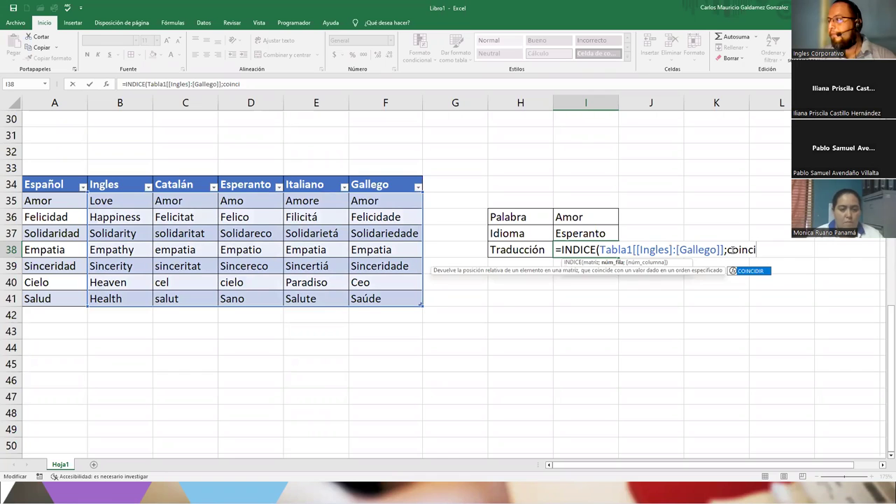
pyautogui.press('Tab')
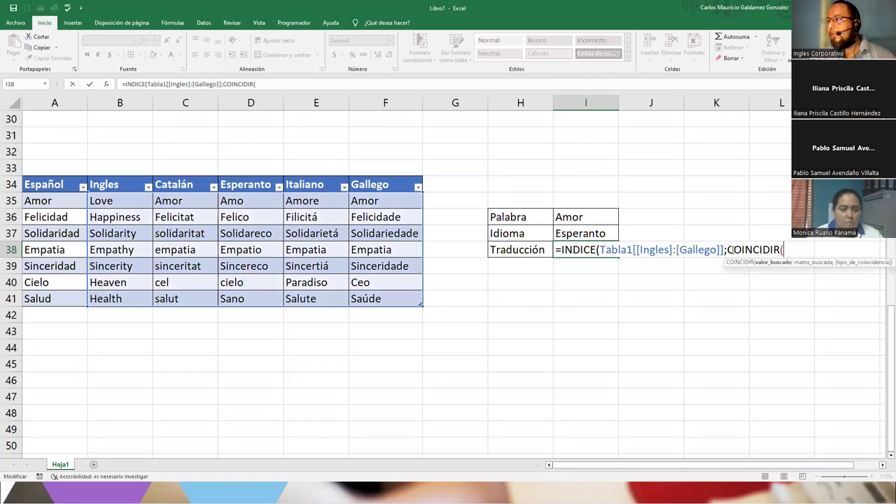
pyautogui.click(573, 217)
pyautogui.write(';')
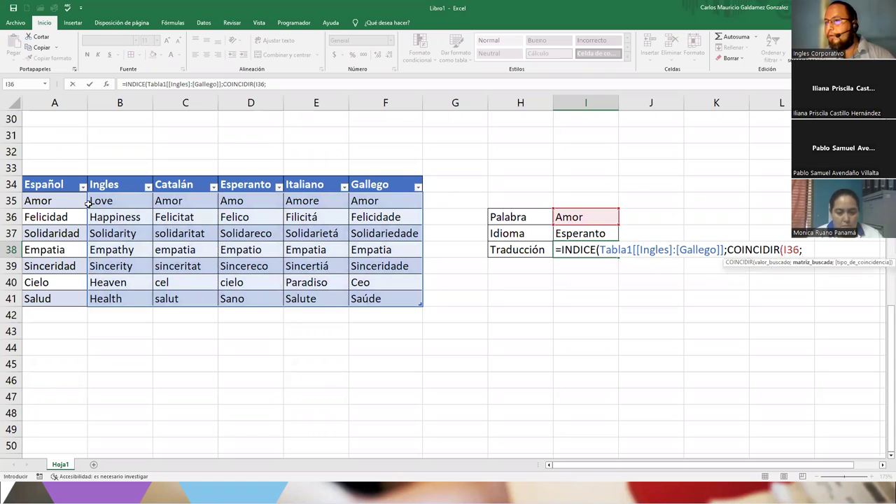
pyautogui.moveTo(53, 202); pyautogui.dragTo(51, 293)
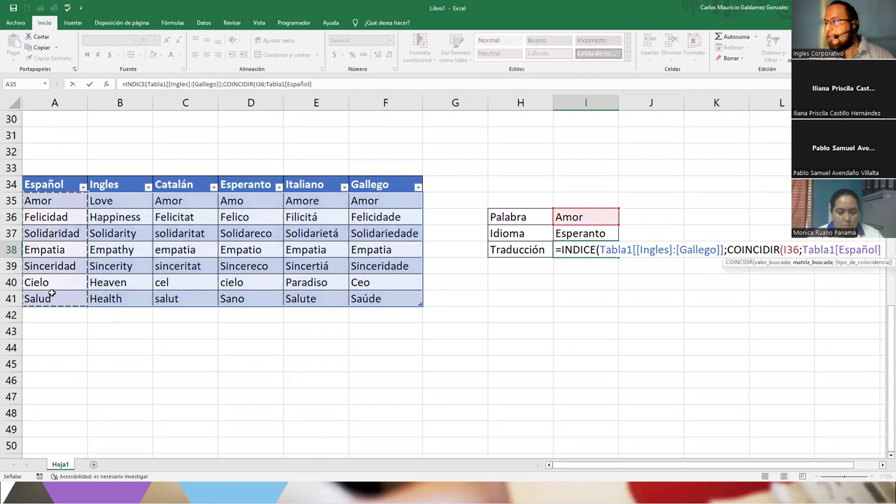
pyautogui.write(';')
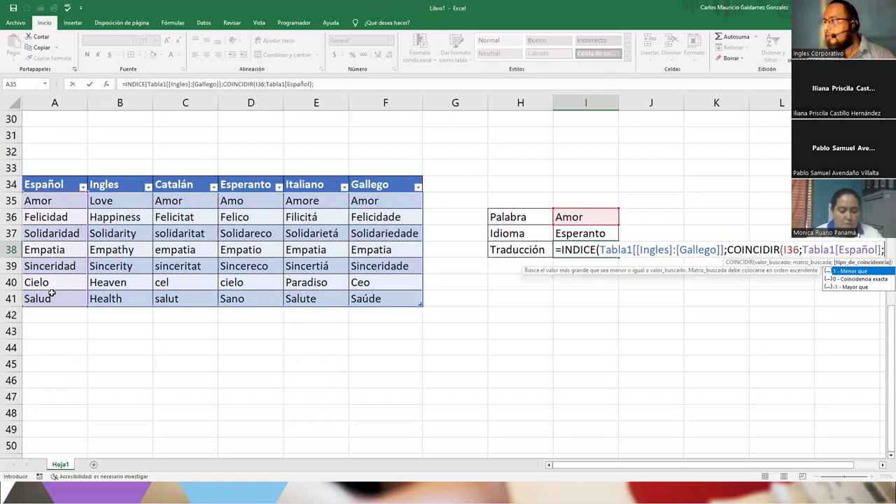
pyautogui.write('0')
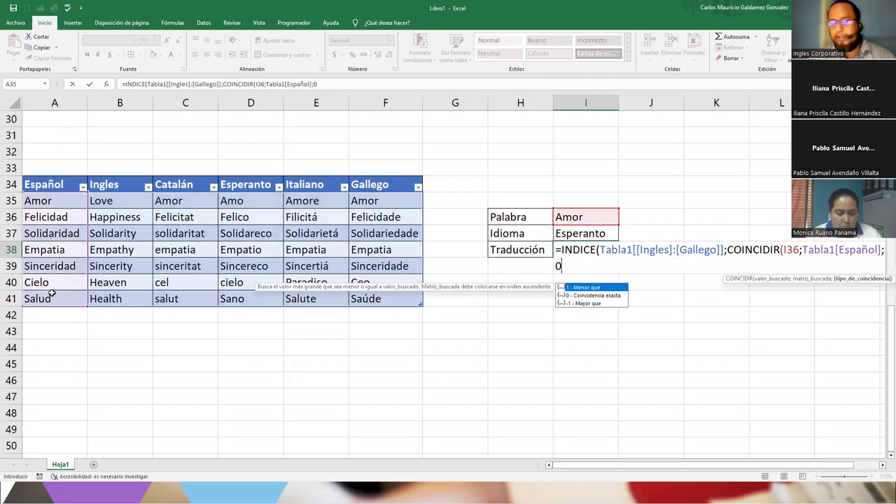
pyautogui.write(')')
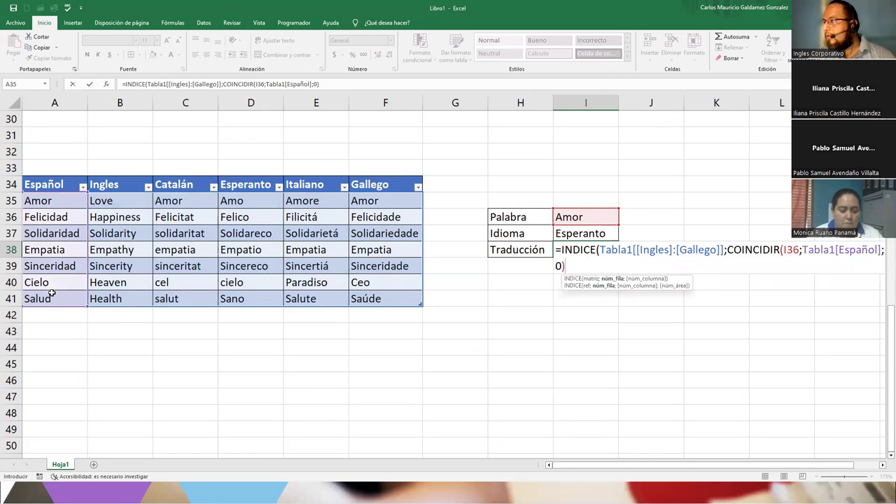
pyautogui.write(';')
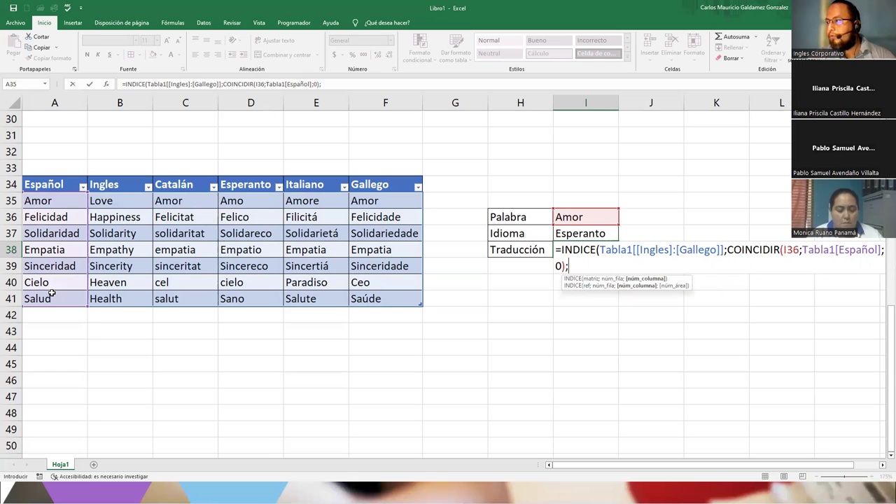
# Step: Add COINCIDIR(I37;Tabla1[[#Todo];[Ingles]:[Gallego]];0) as the column argument and enter the completed formula in I38
pyautogui.write('coi')
pyautogui.press('Tab')
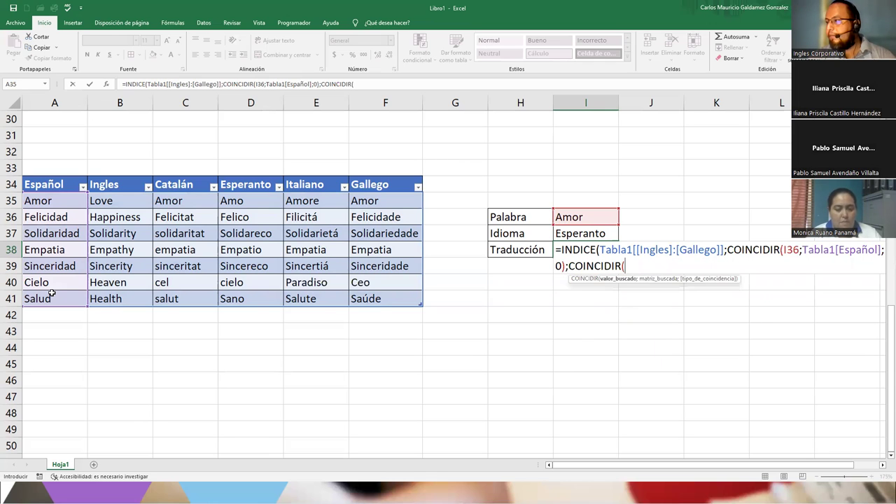
pyautogui.click(573, 233)
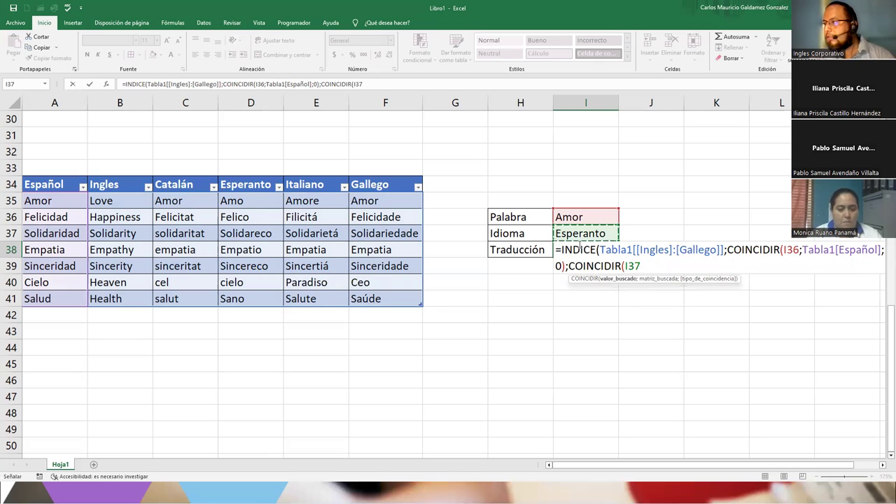
pyautogui.write(';')
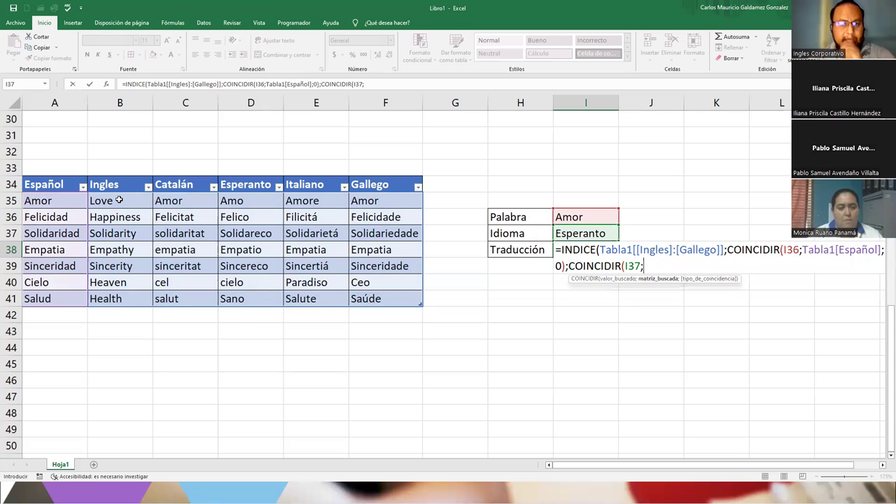
pyautogui.moveTo(129, 186); pyautogui.dragTo(378, 297)
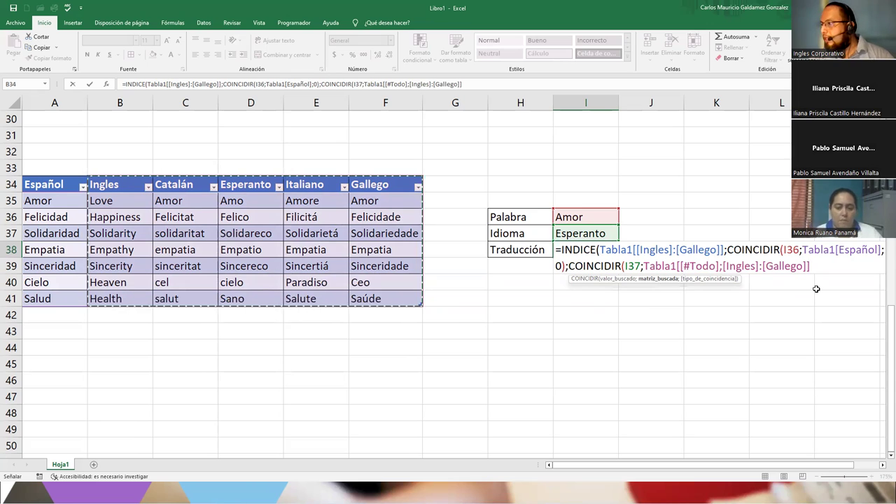
pyautogui.write(';')
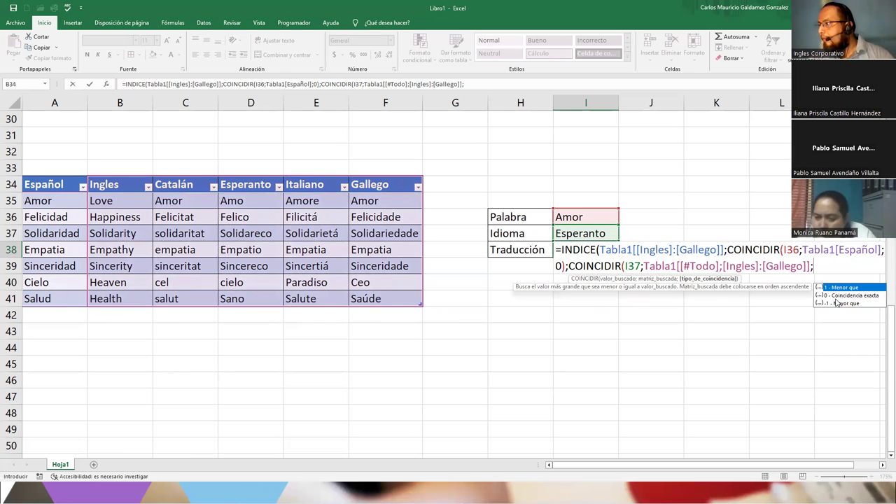
pyautogui.press('Escape')
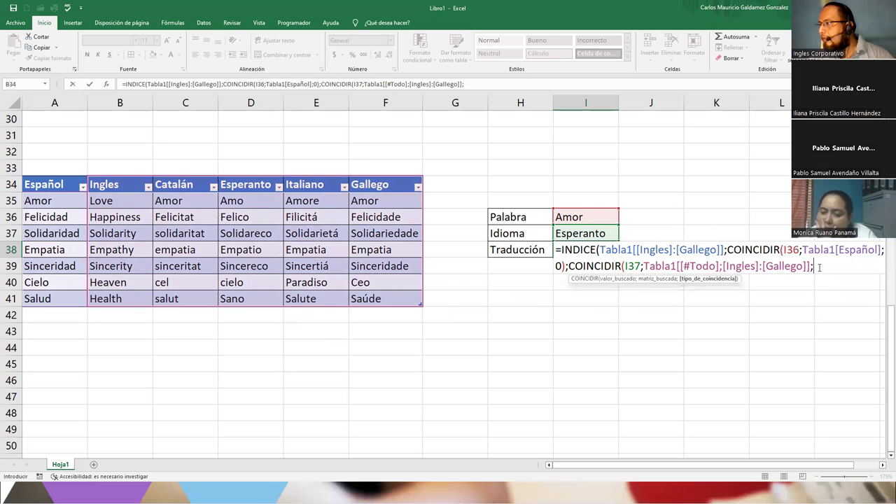
pyautogui.click(818, 267)
pyautogui.write('0)')
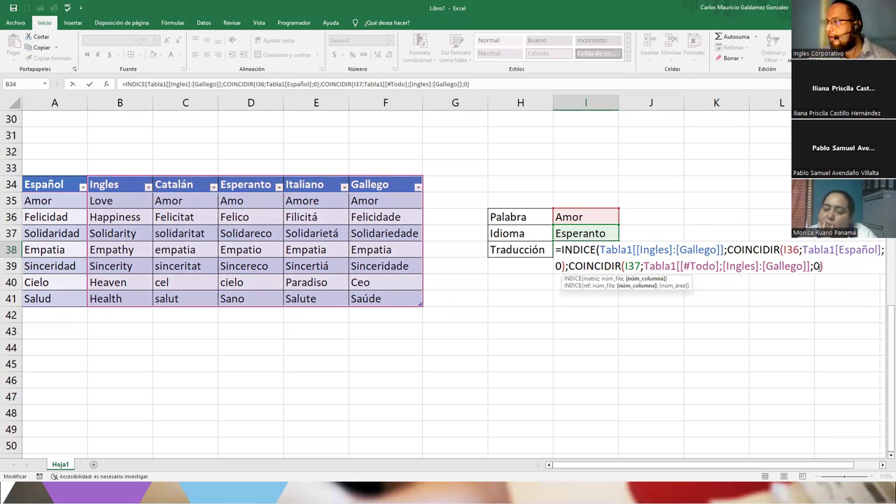
pyautogui.write(')')
pyautogui.press('Return')
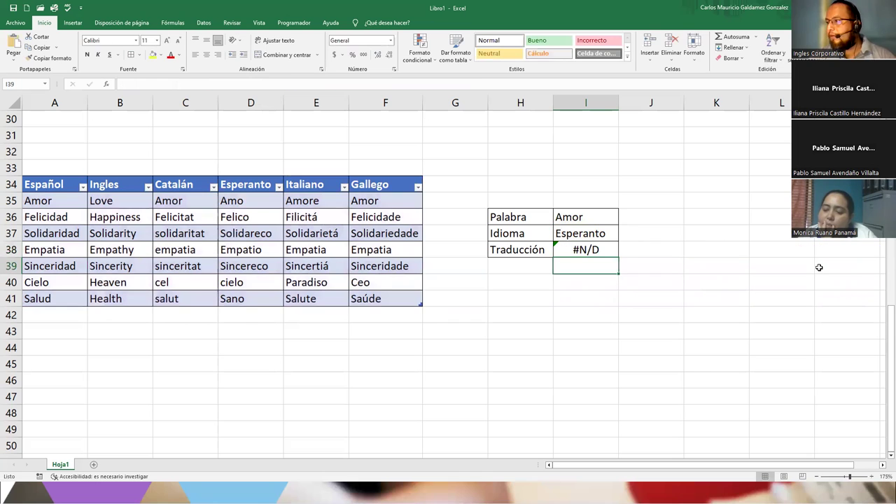
# Step: Test the I38 formula by choosing Solidaridad as the word in I36 and Italiano as the language in I37
pyautogui.click(596, 234)
pyautogui.click(597, 248)
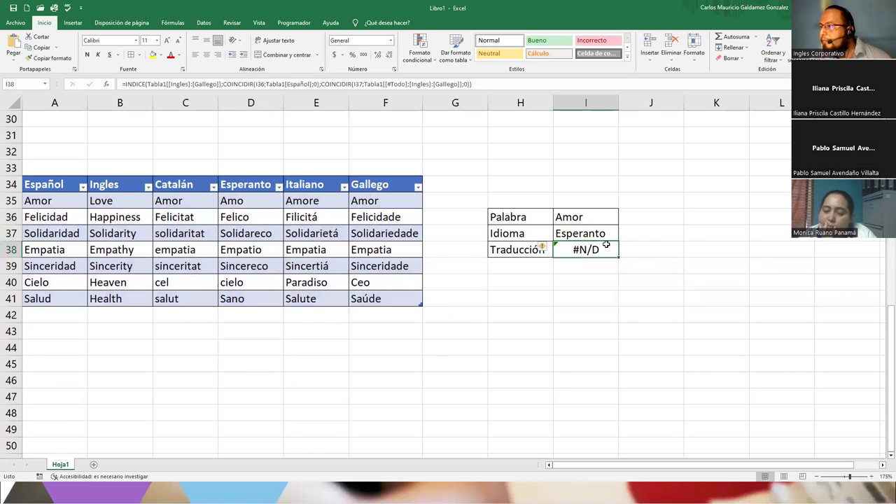
pyautogui.click(597, 217)
pyautogui.click(623, 220)
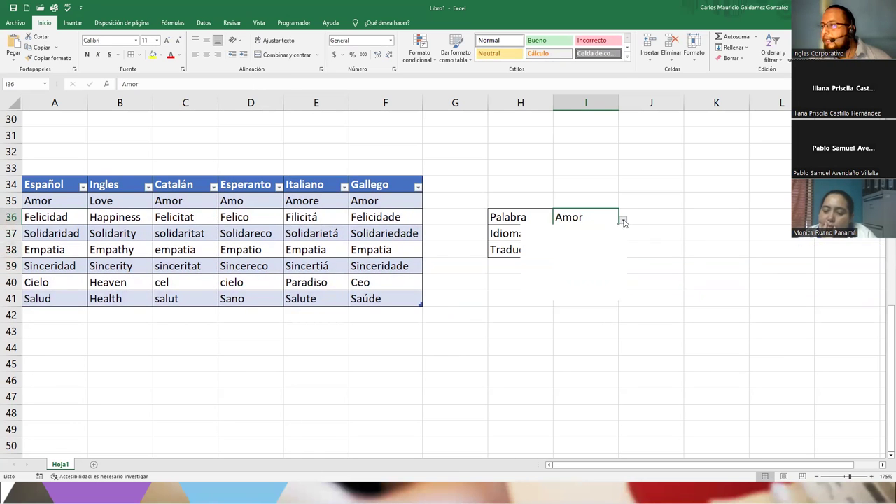
pyautogui.click(604, 252)
pyautogui.click(606, 236)
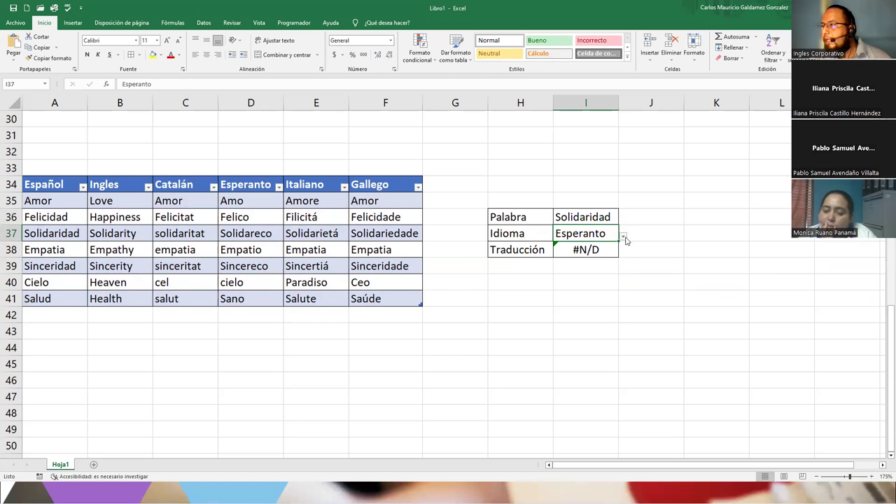
pyautogui.click(622, 237)
pyautogui.click(606, 279)
pyautogui.click(598, 247)
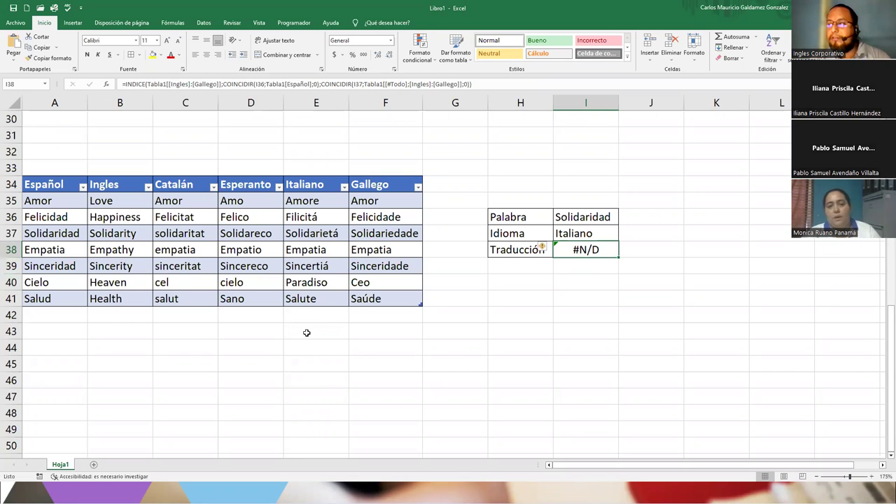
# Step: Make the Palabra, Idioma and Traducción labels in H36:H38 bold, and switch to the full-screen presentation
pyautogui.moveTo(532, 218); pyautogui.dragTo(516, 253)
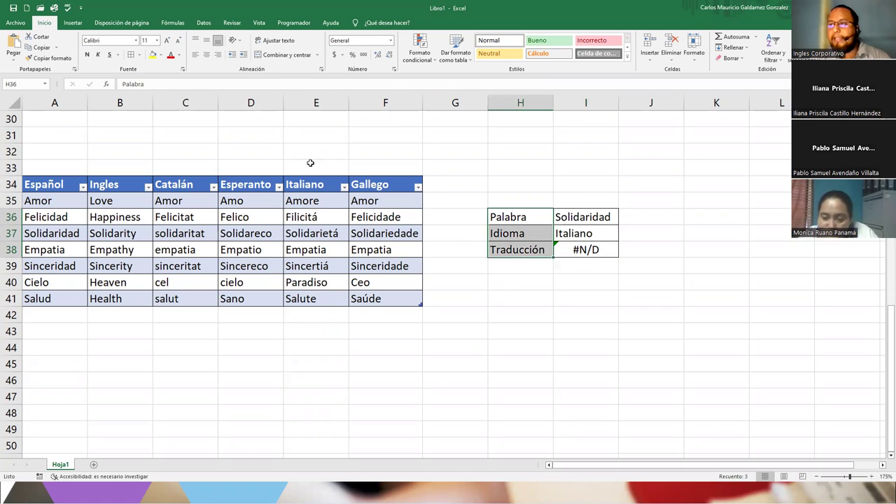
pyautogui.click(86, 54)
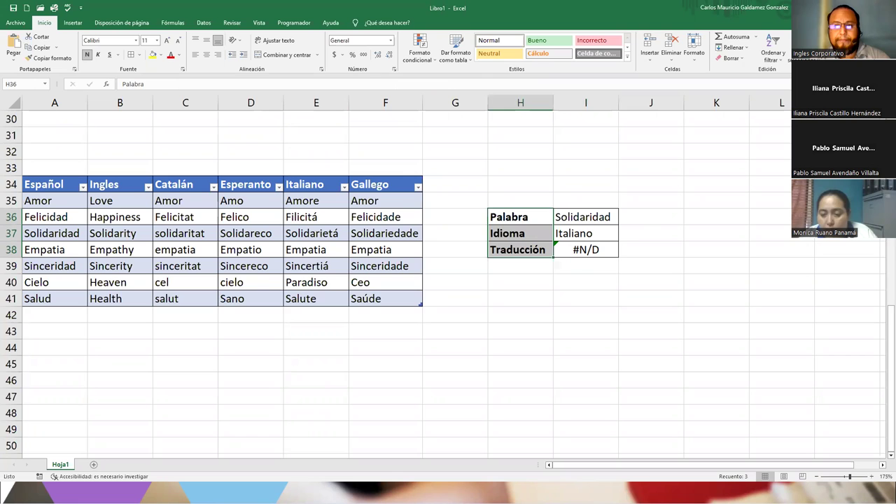
pyautogui.scroll(10, 447, 326)
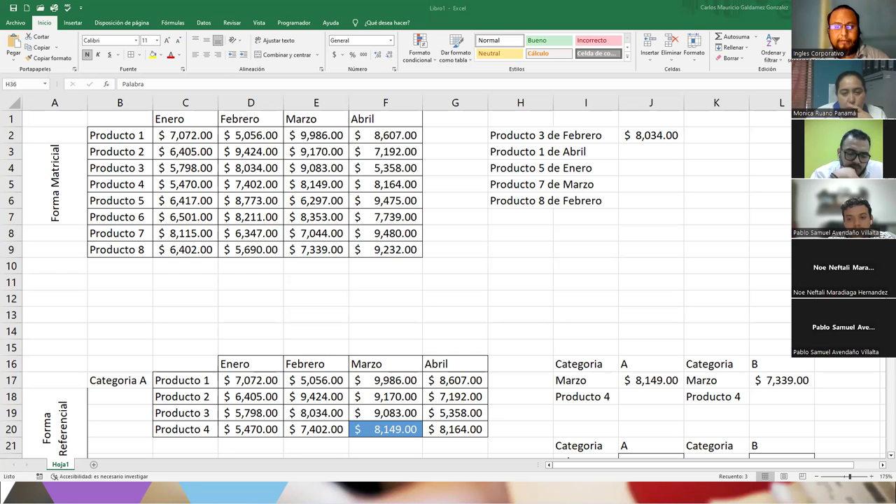
pyautogui.hotkey('alt', 'Tab')
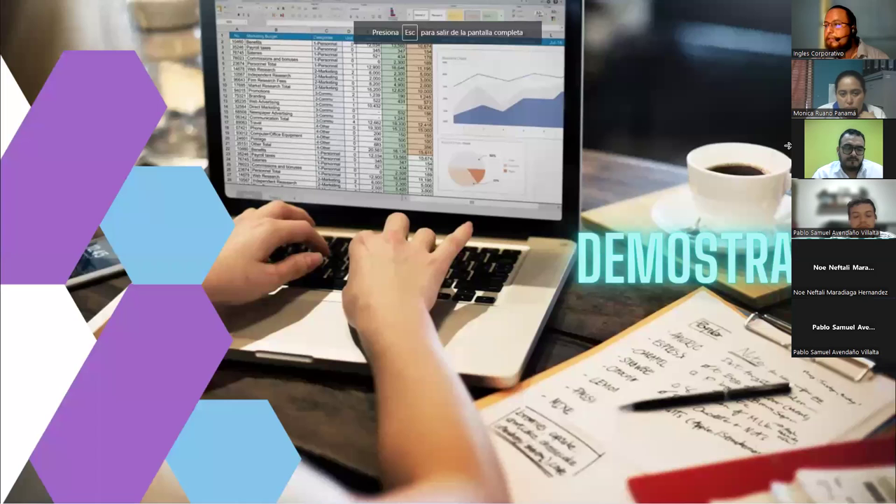